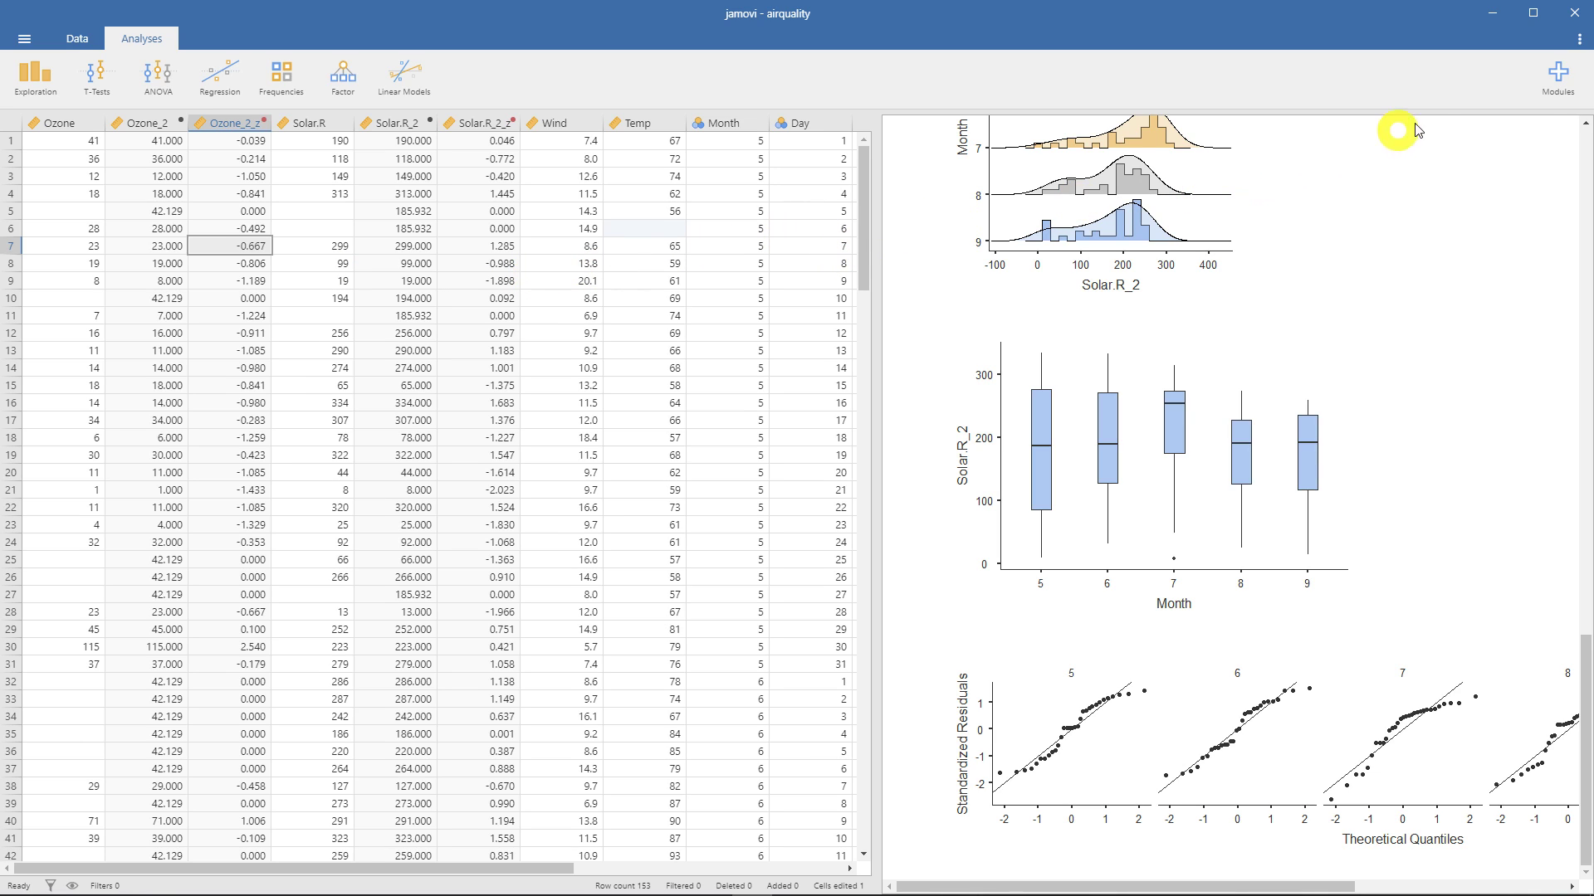
# Check the installed modules in the jamovi library for scatr and close the library.
pyautogui.click(1548, 77)
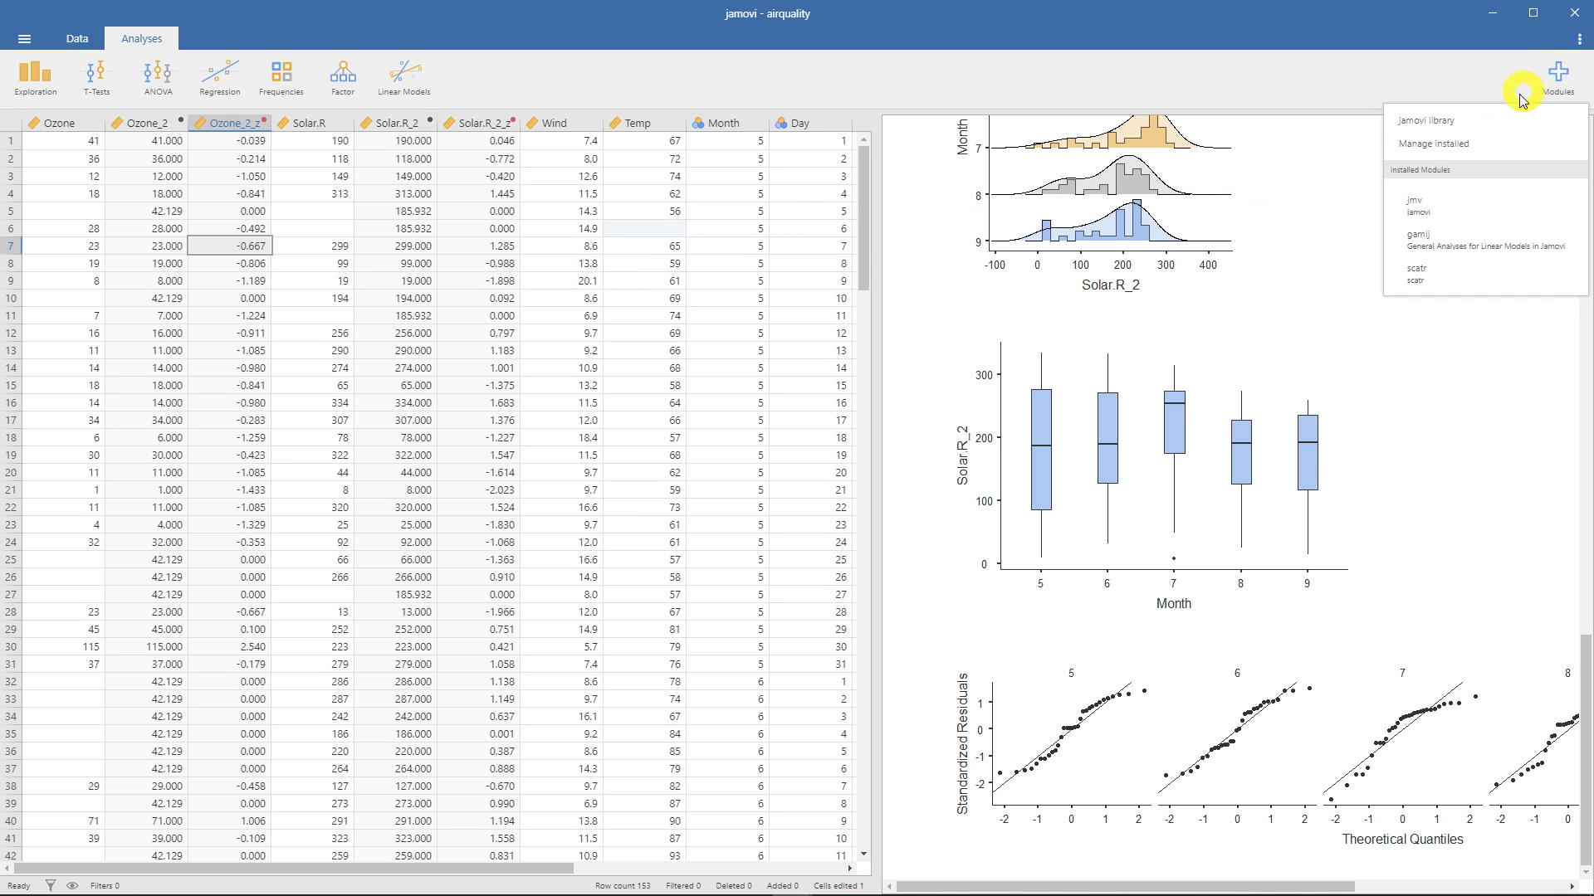
pyautogui.click(1496, 120)
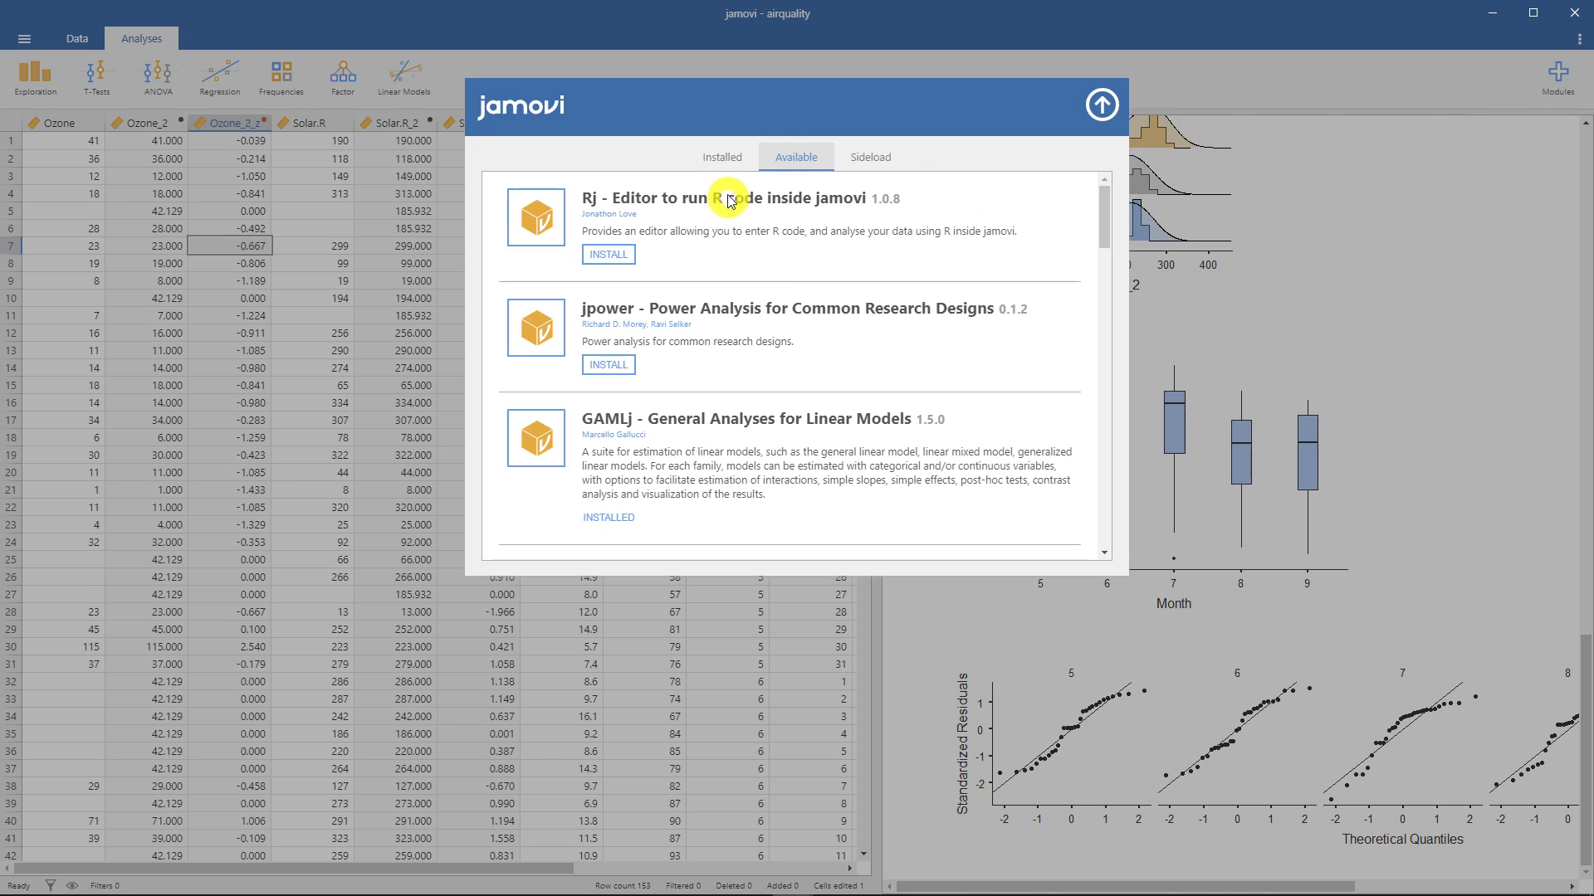
pyautogui.click(722, 157)
pyautogui.scroll(-1, 771, 264)
pyautogui.scroll(-2, 771, 264)
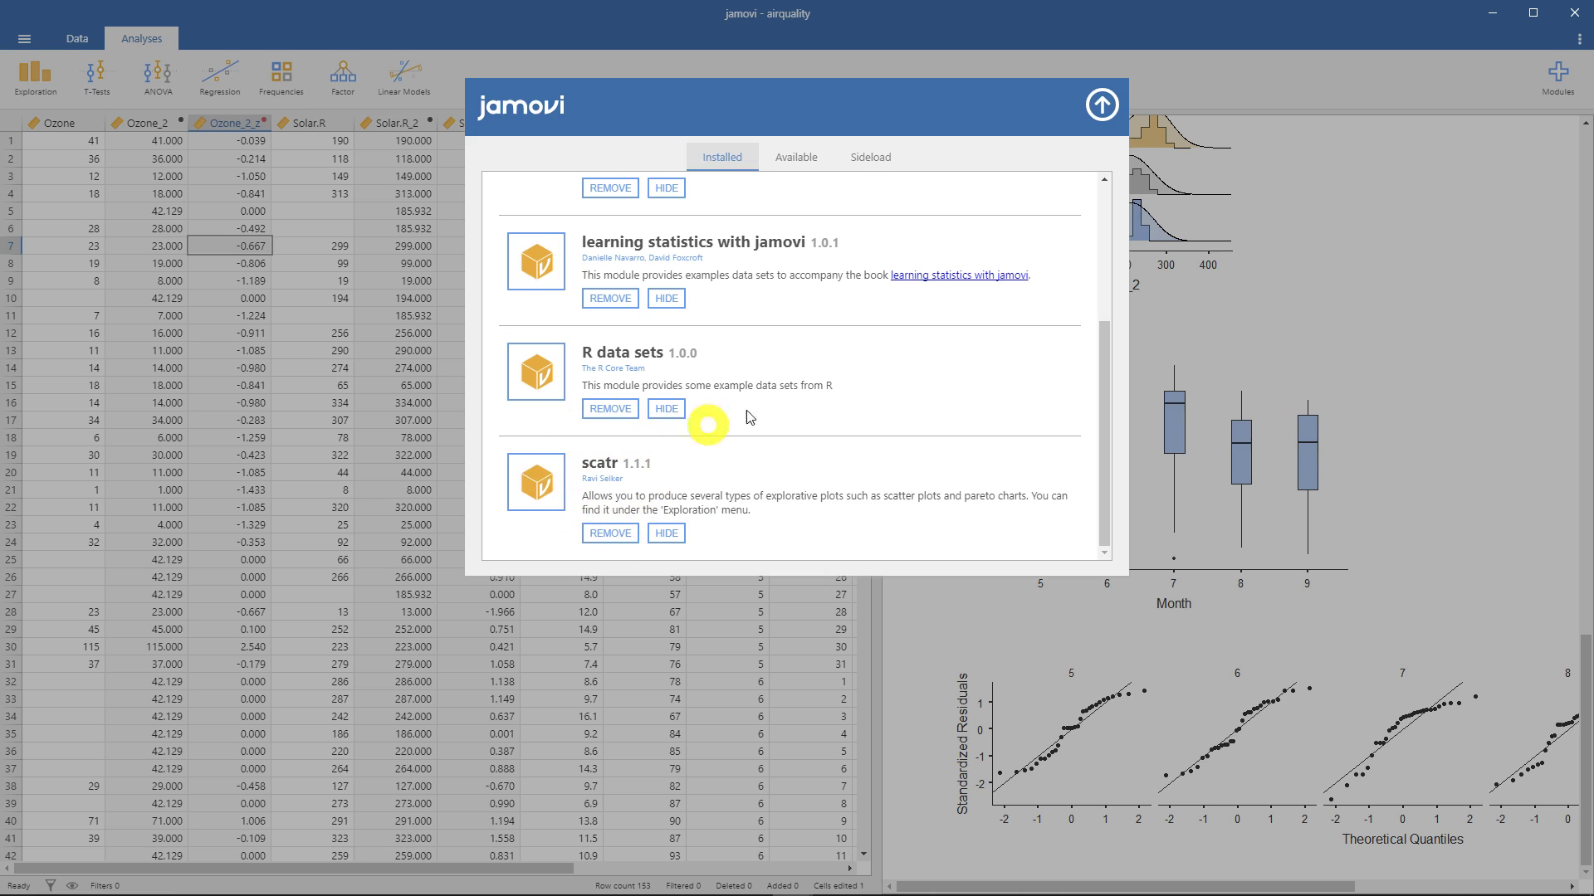
pyautogui.click(1102, 105)
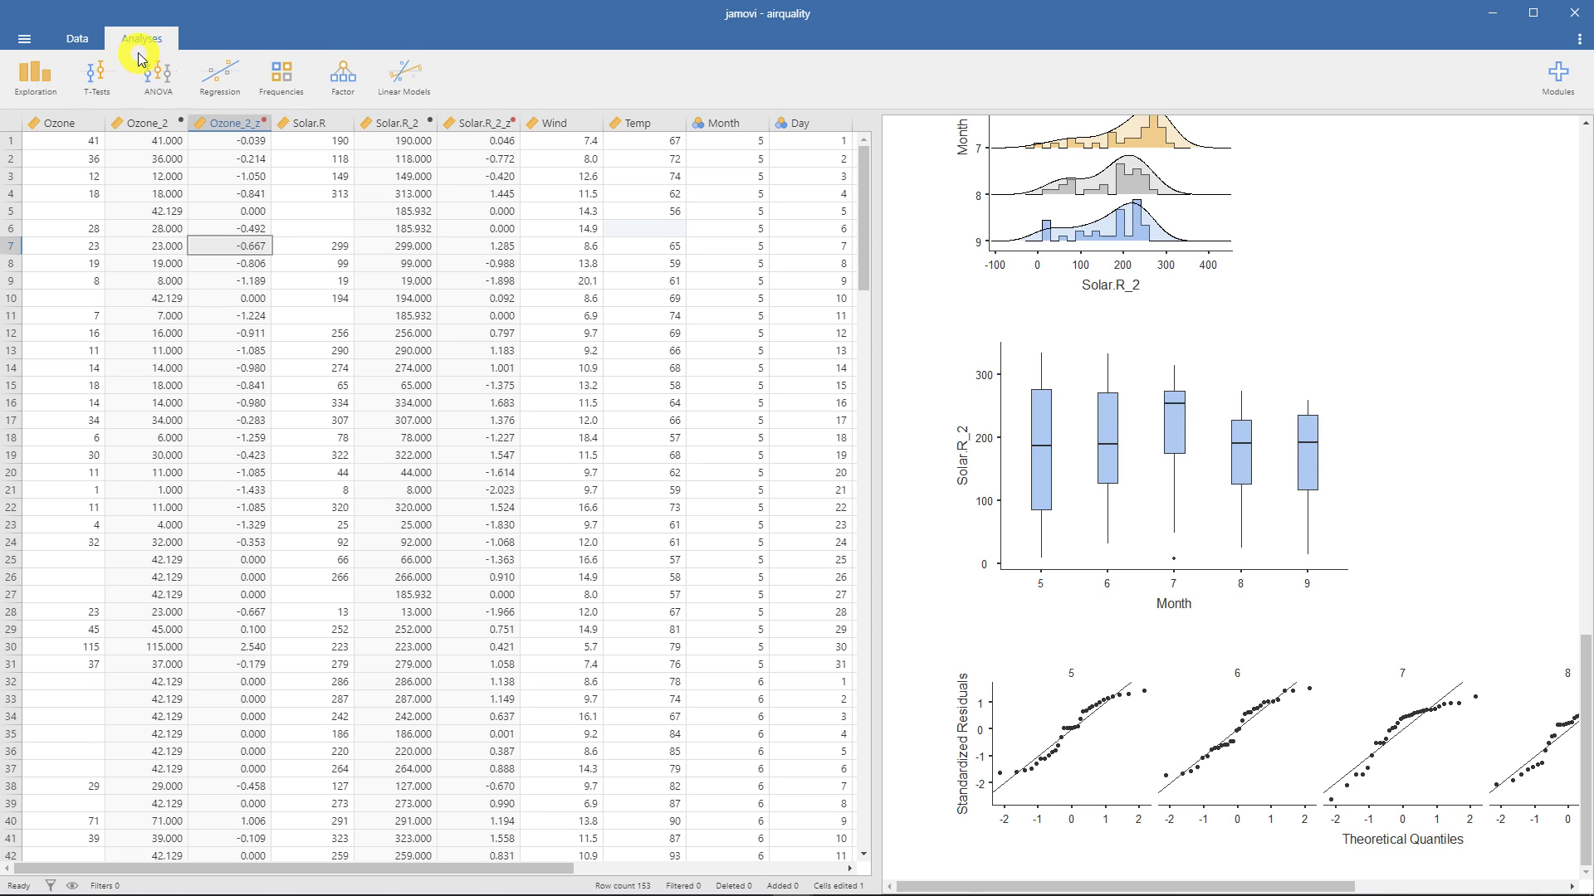
# Create a scatterplot with Ozone on the X-axis, Solar.R on the Y-axis and Month as the grouping variable.
pyautogui.click(47, 84)
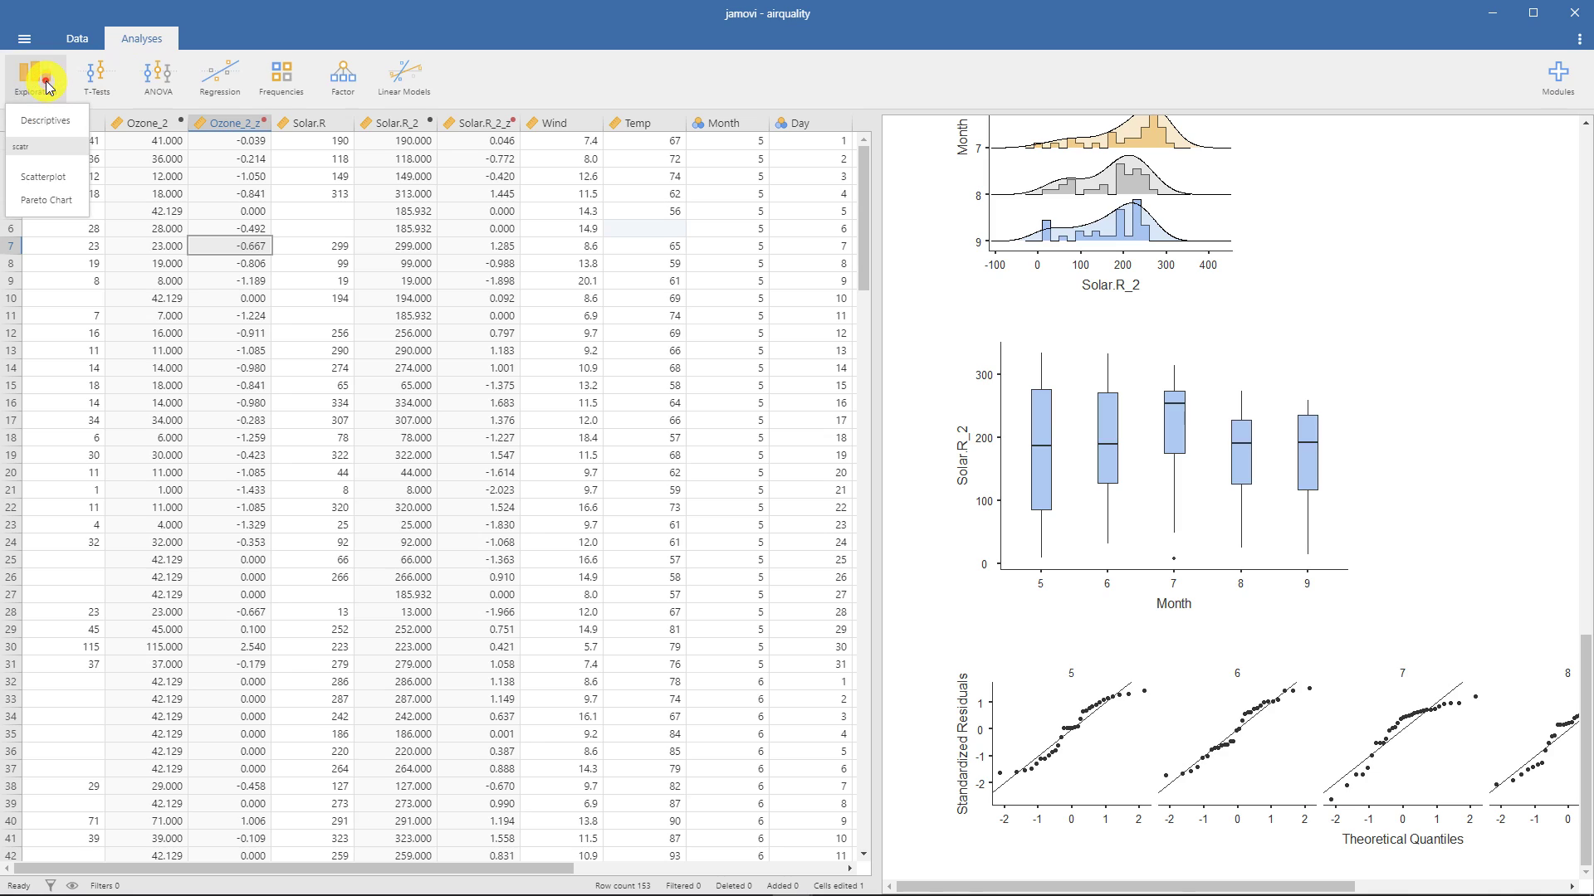
pyautogui.click(69, 174)
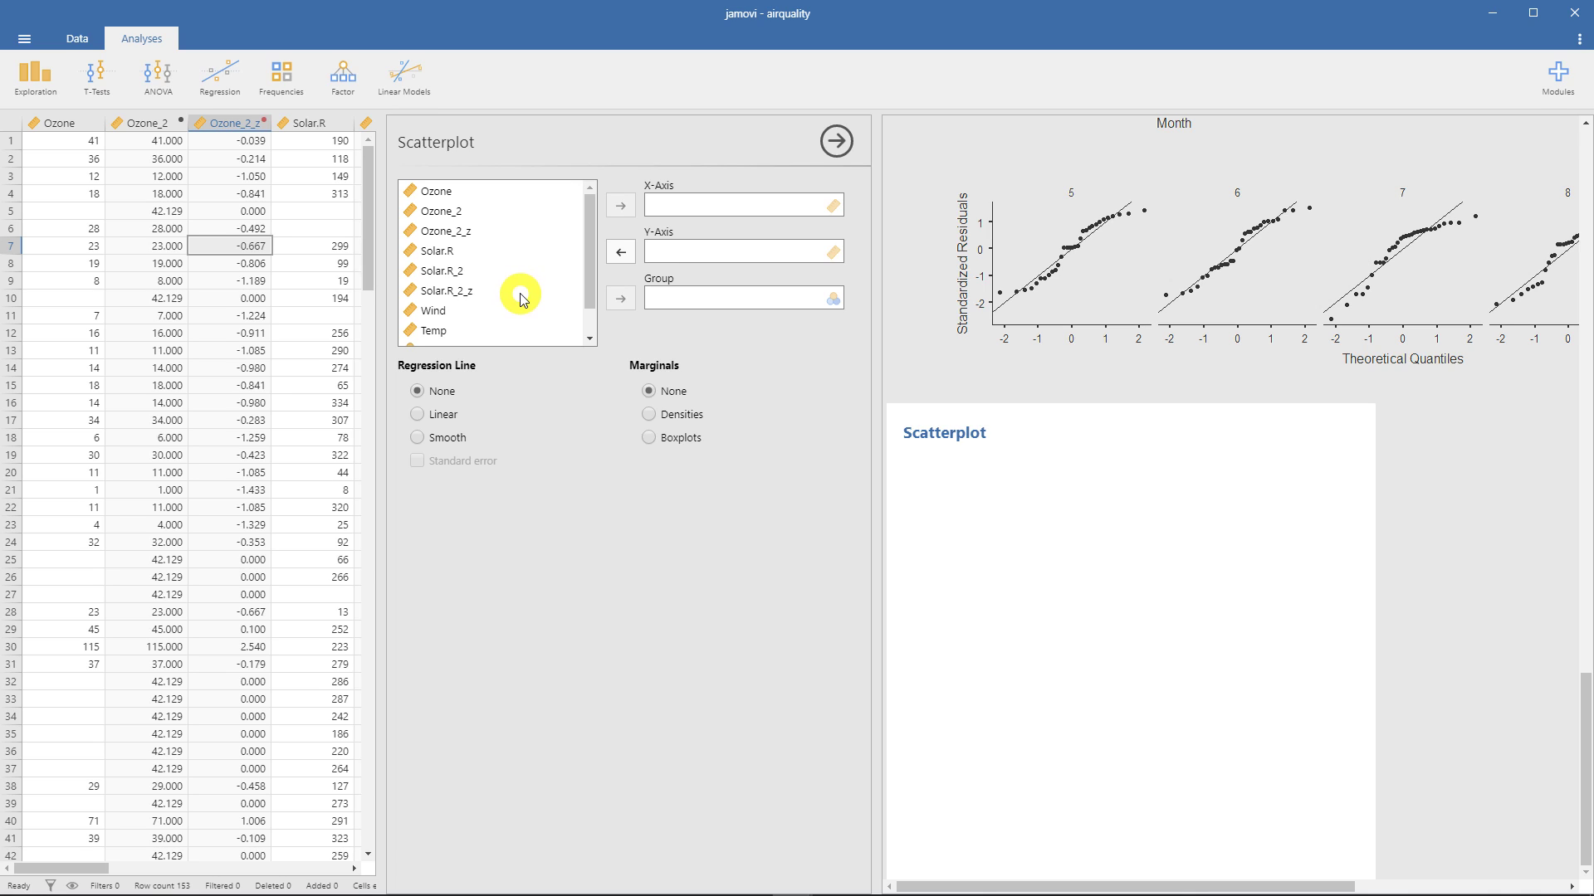
pyautogui.click(492, 195)
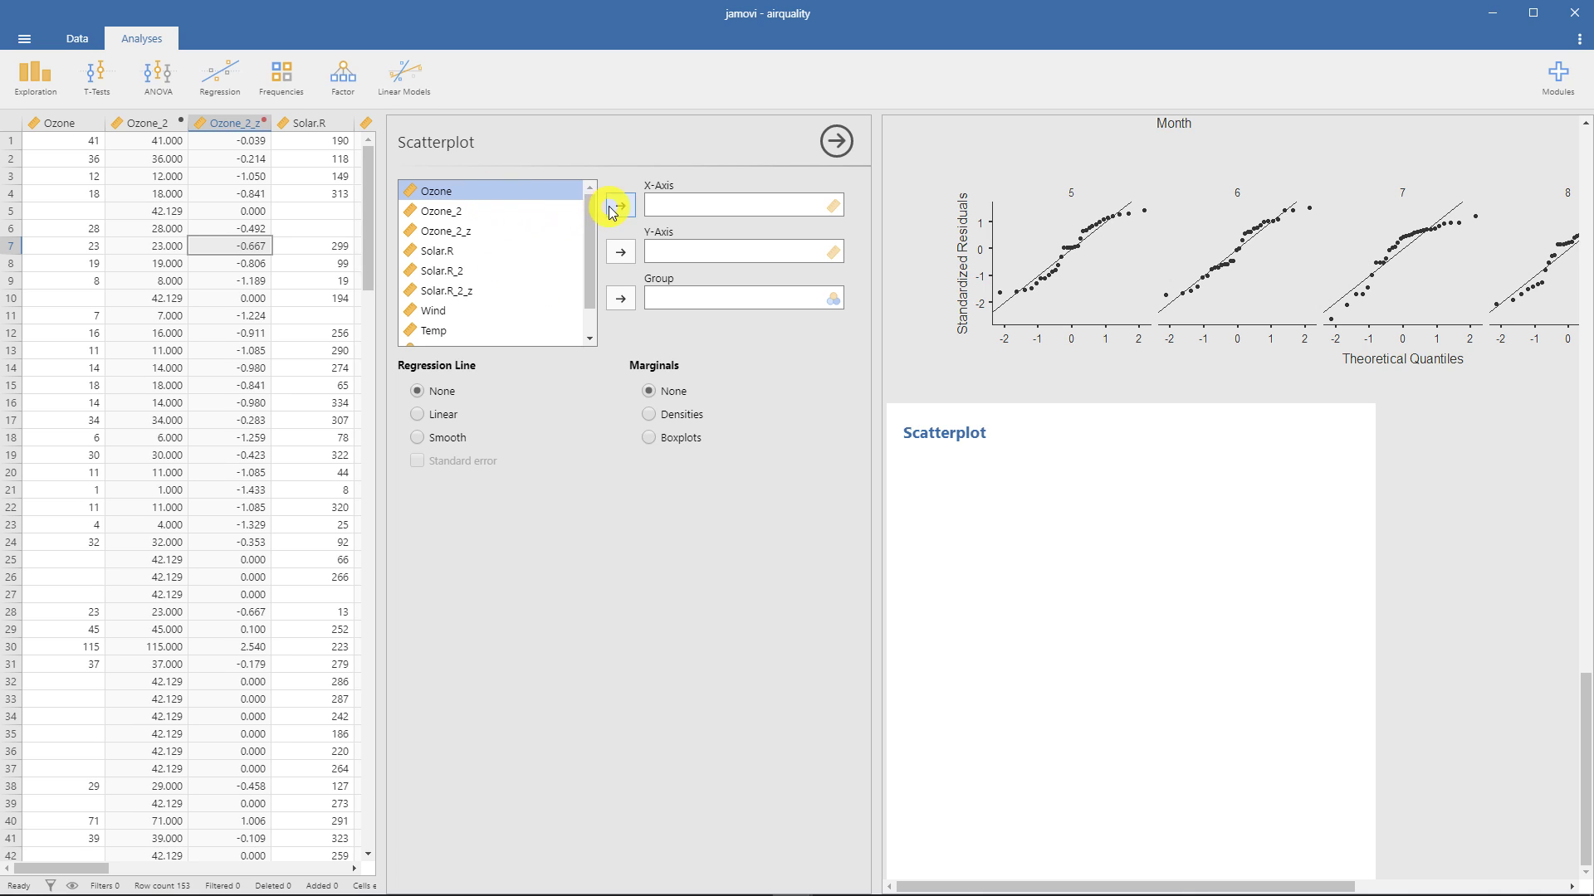
pyautogui.click(622, 208)
pyautogui.click(510, 225)
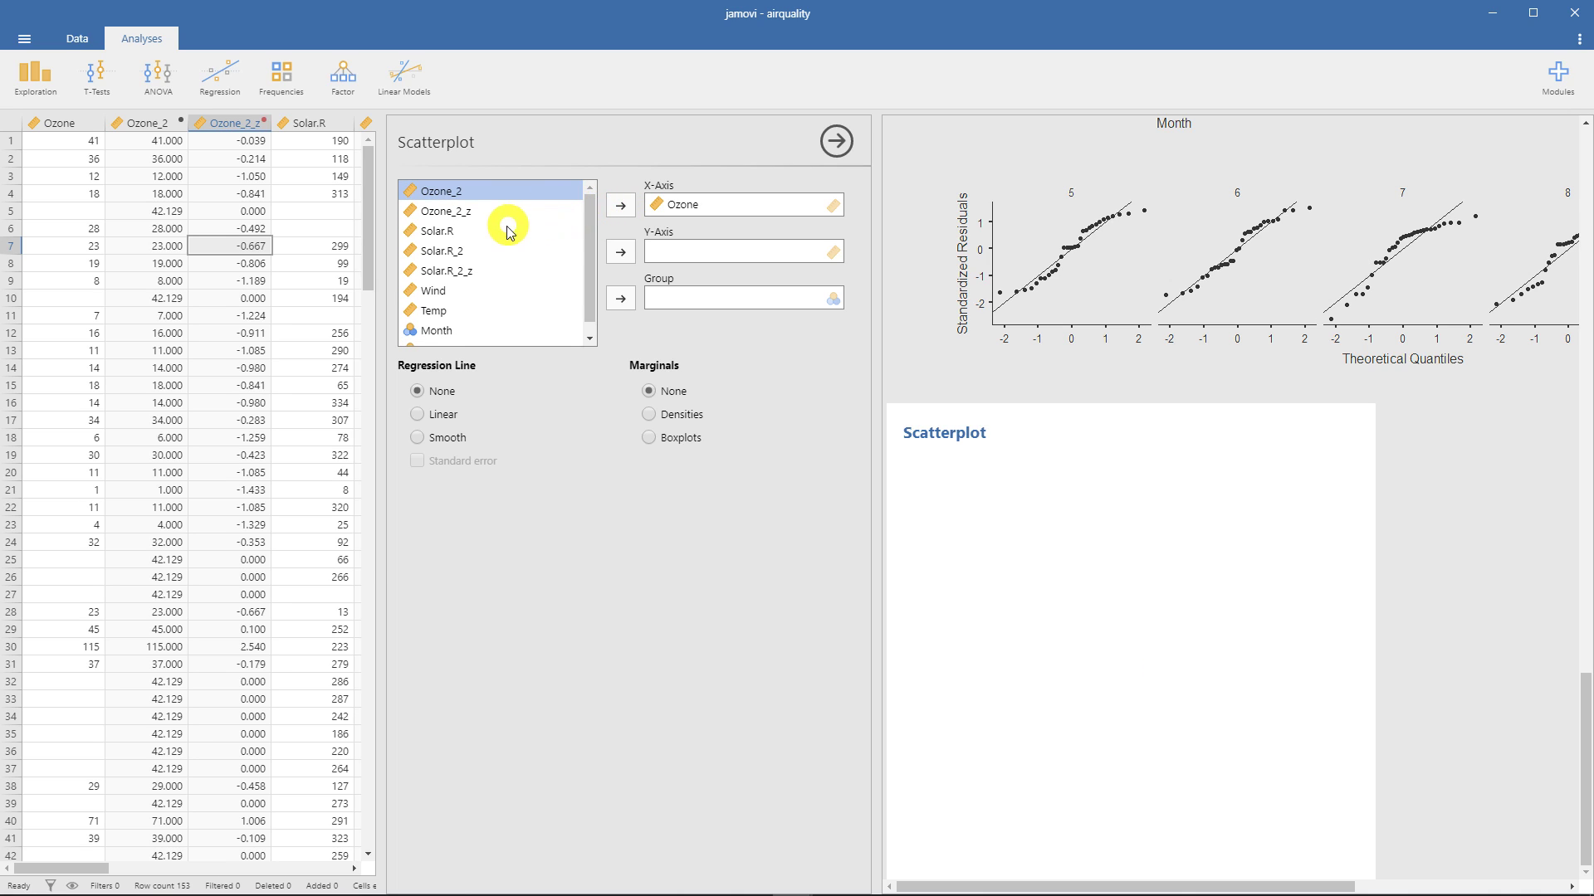
pyautogui.click(620, 253)
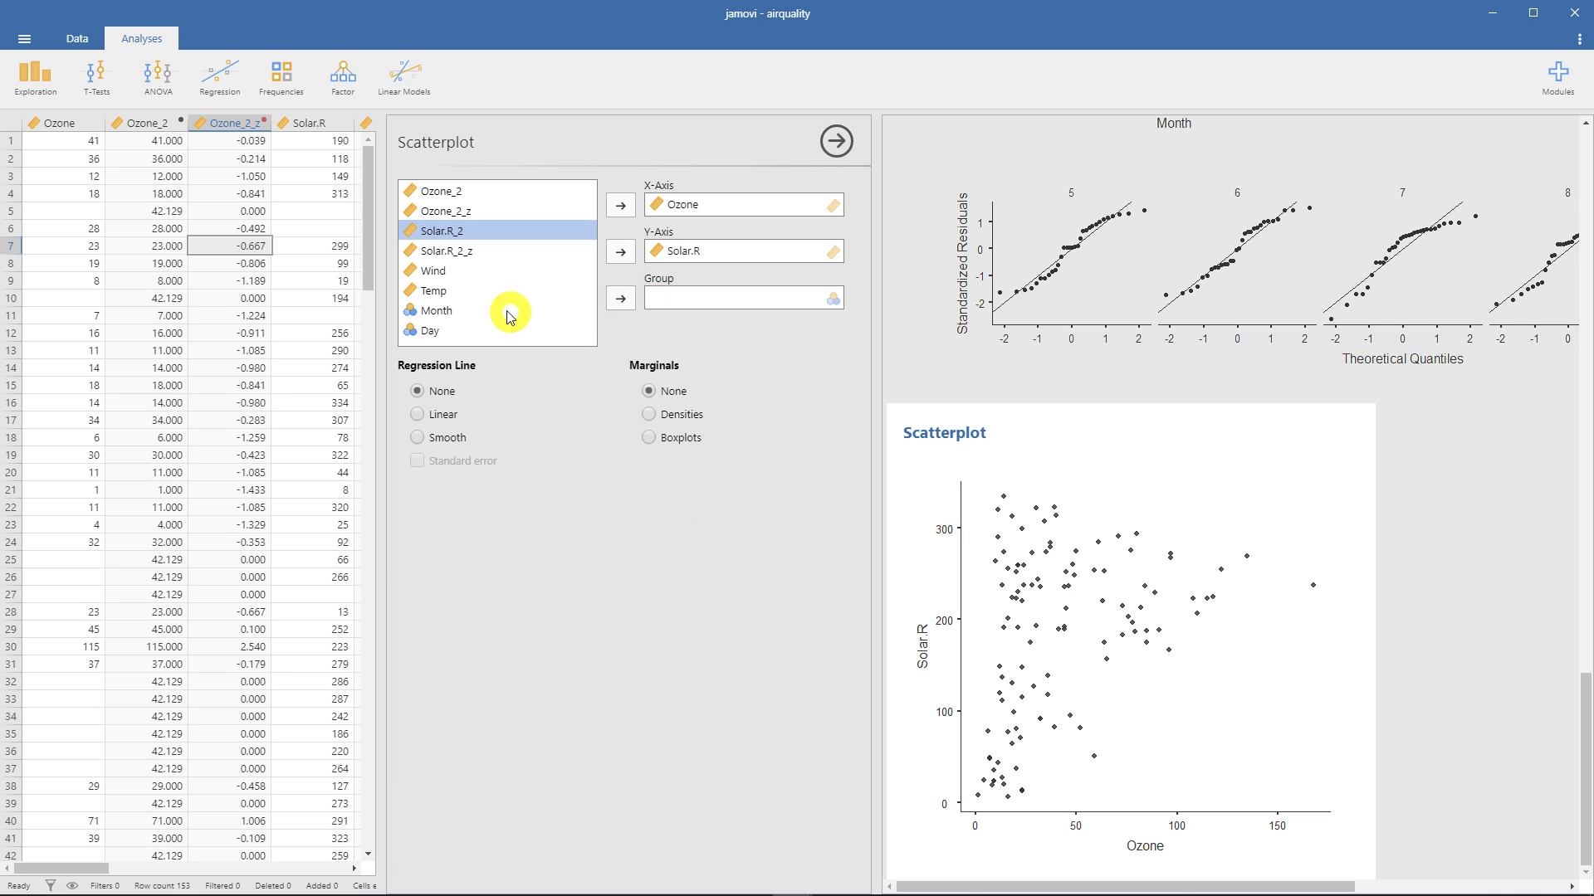
pyautogui.click(448, 311)
pyautogui.click(618, 303)
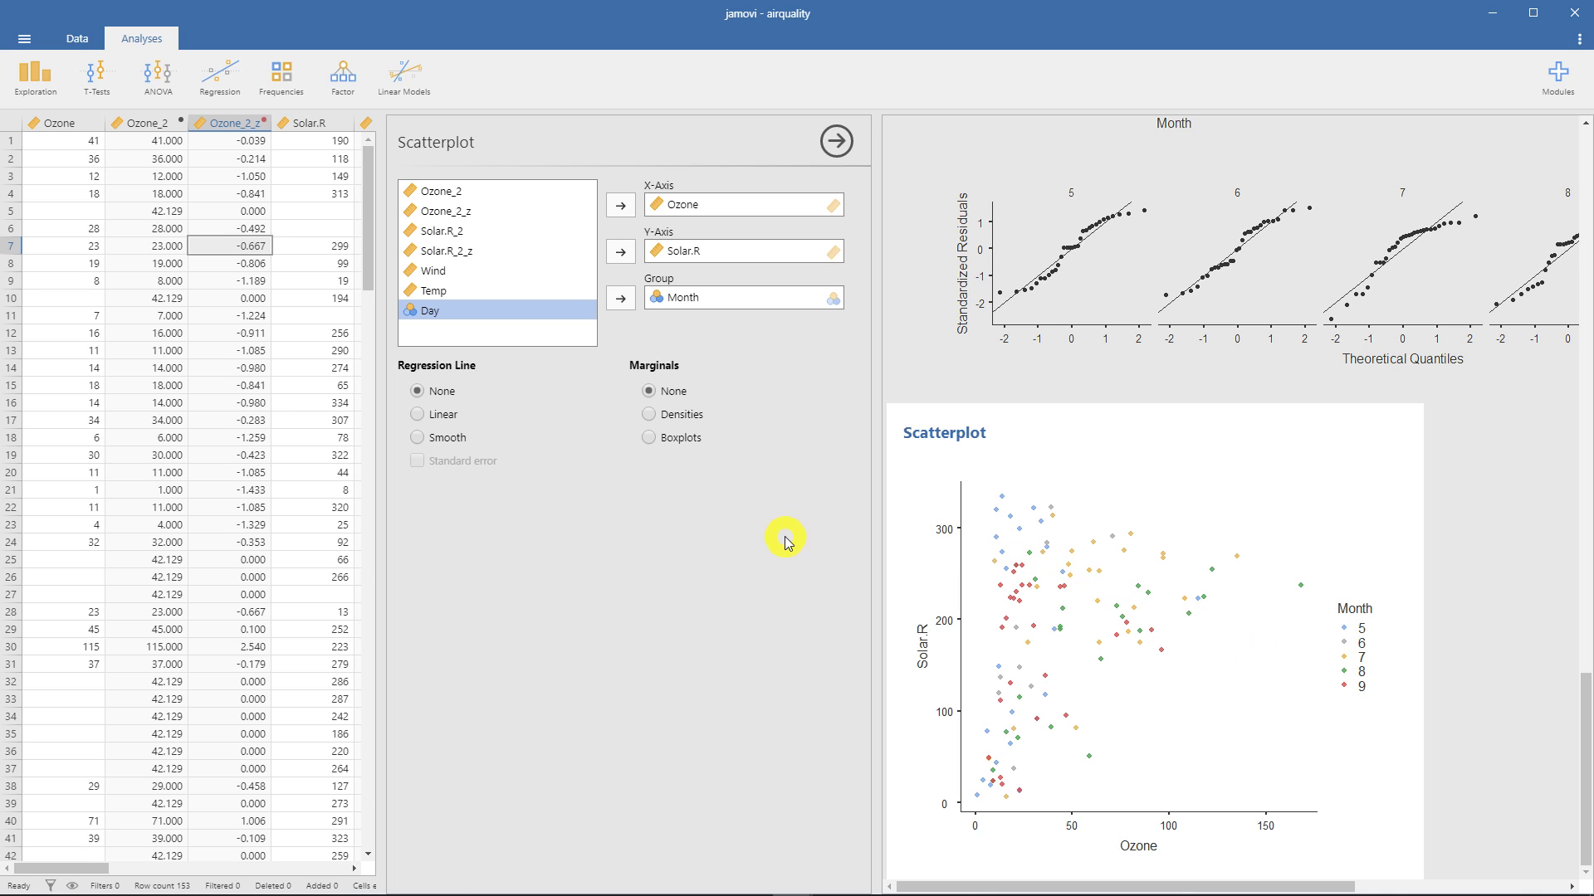
pyautogui.moveTo(381, 440); pyautogui.dragTo(434, 427)
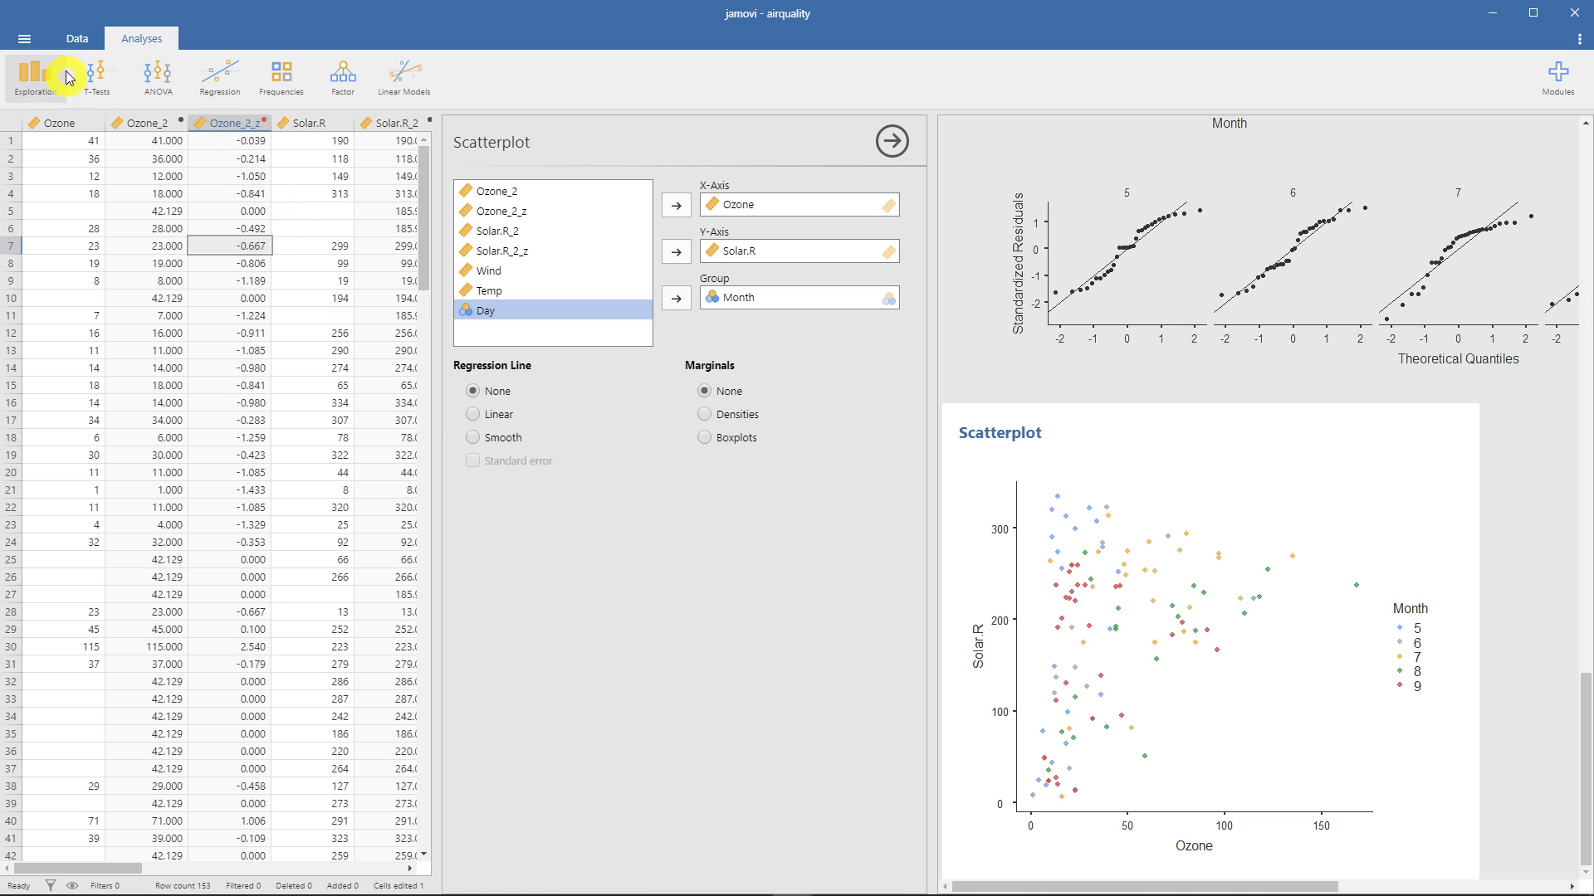
# Add a row filter with the formula Month == 5 to the data set.
pyautogui.click(69, 43)
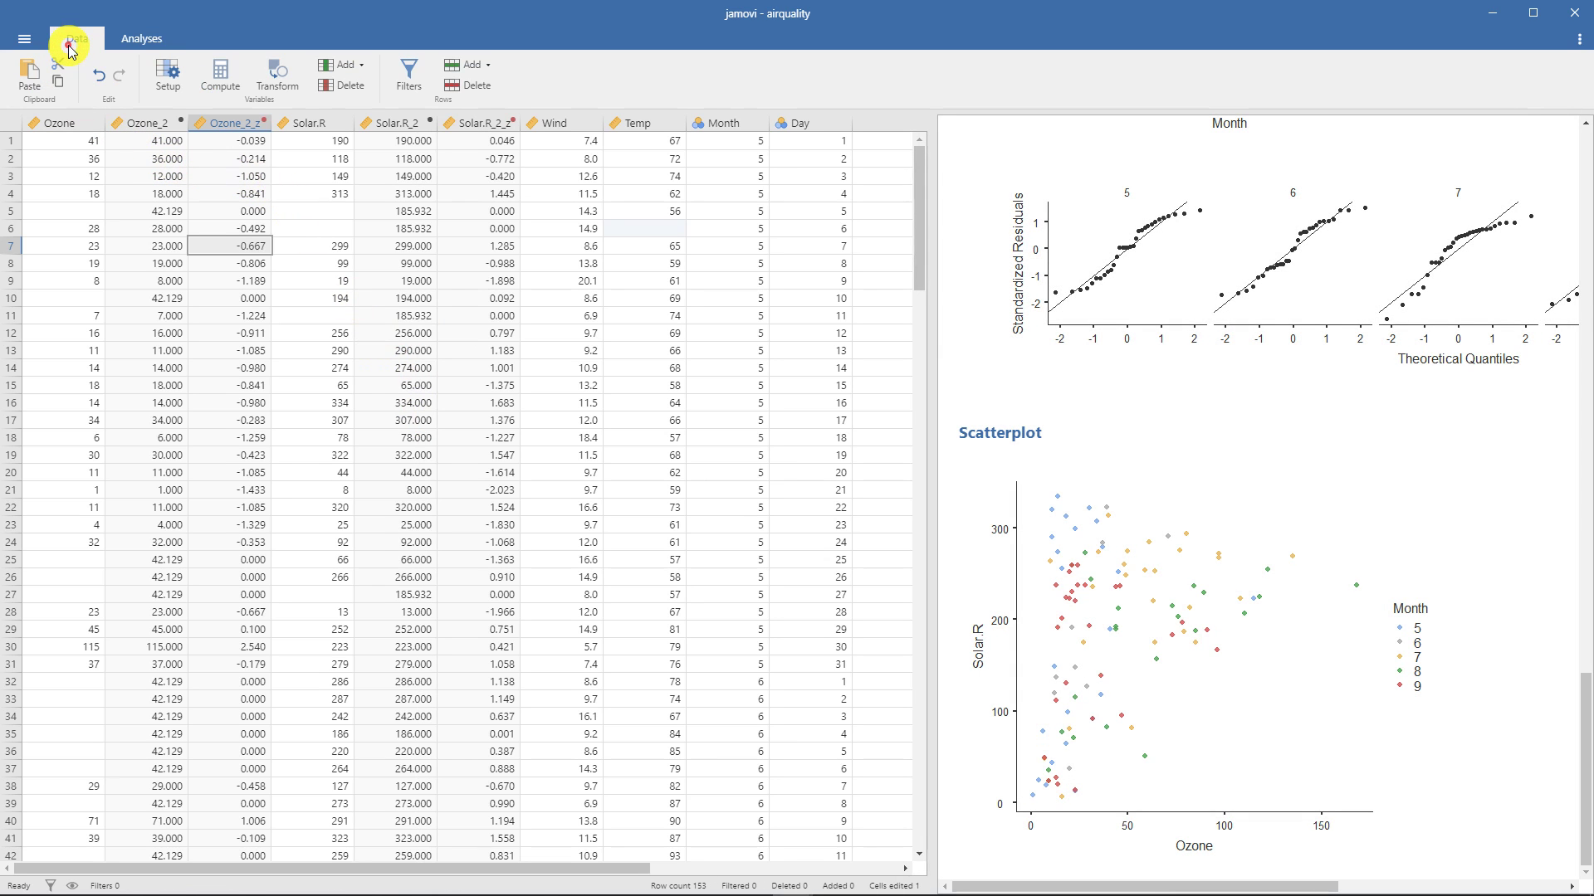
pyautogui.click(393, 86)
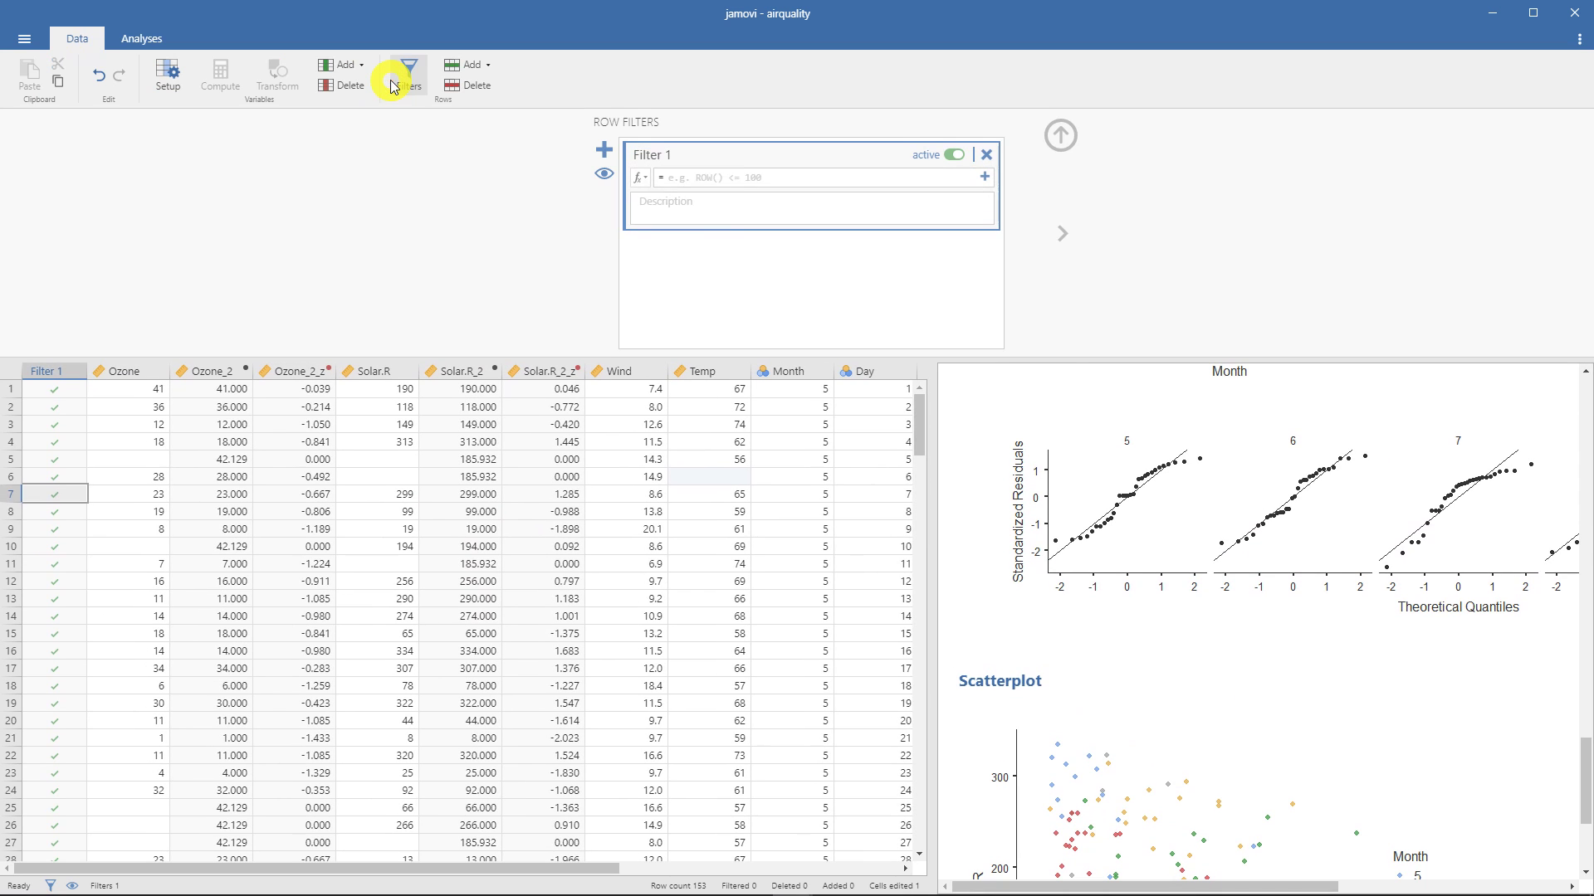
pyautogui.click(673, 178)
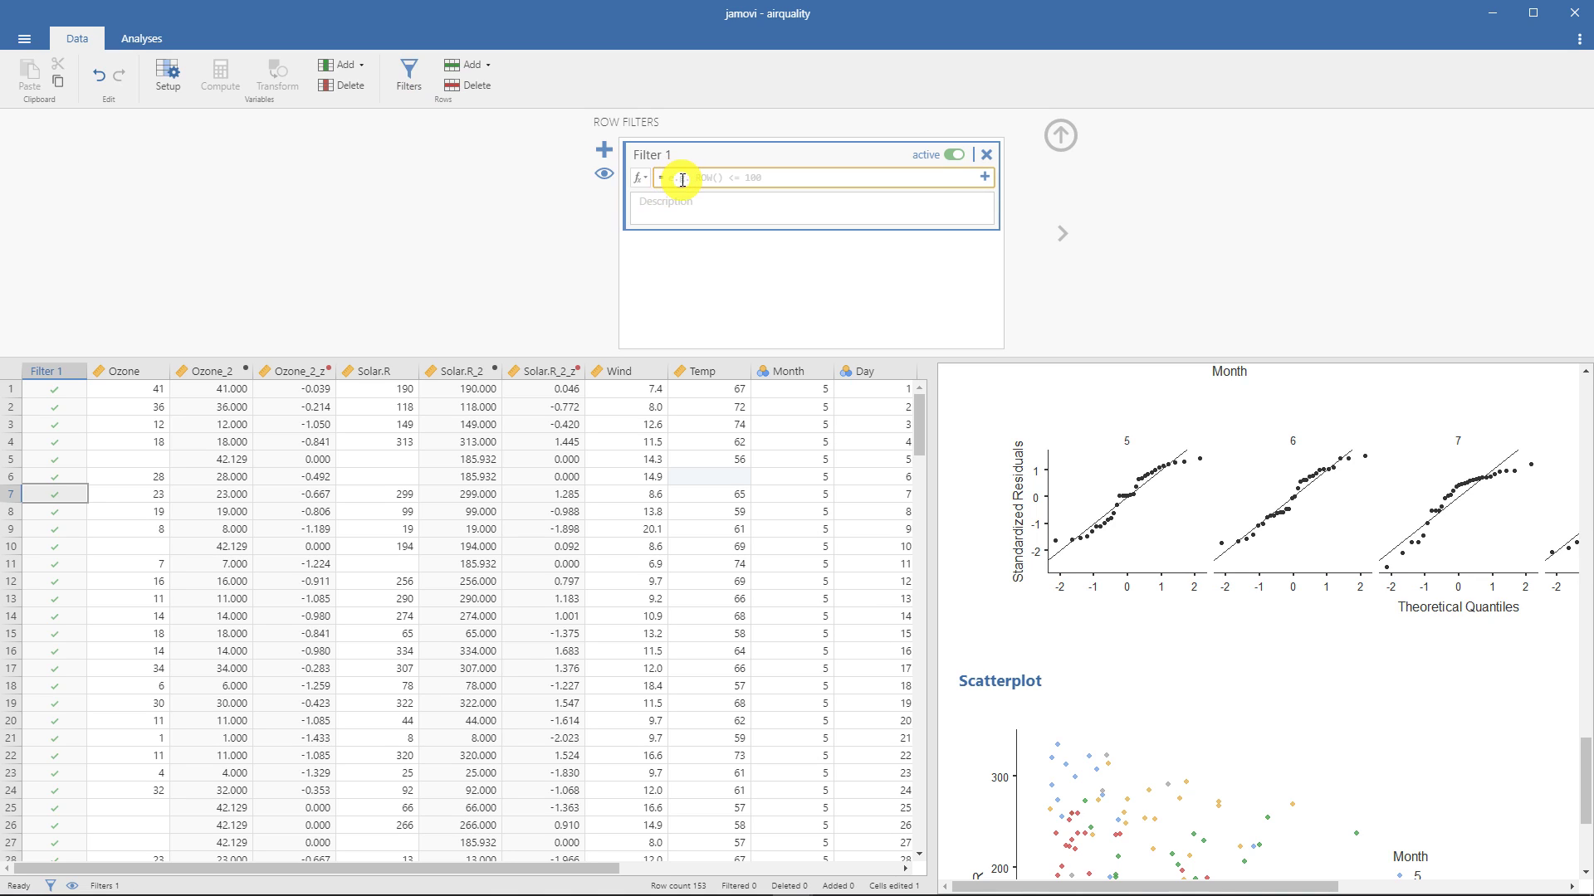
pyautogui.click(642, 179)
pyautogui.scroll(-2, 936, 278)
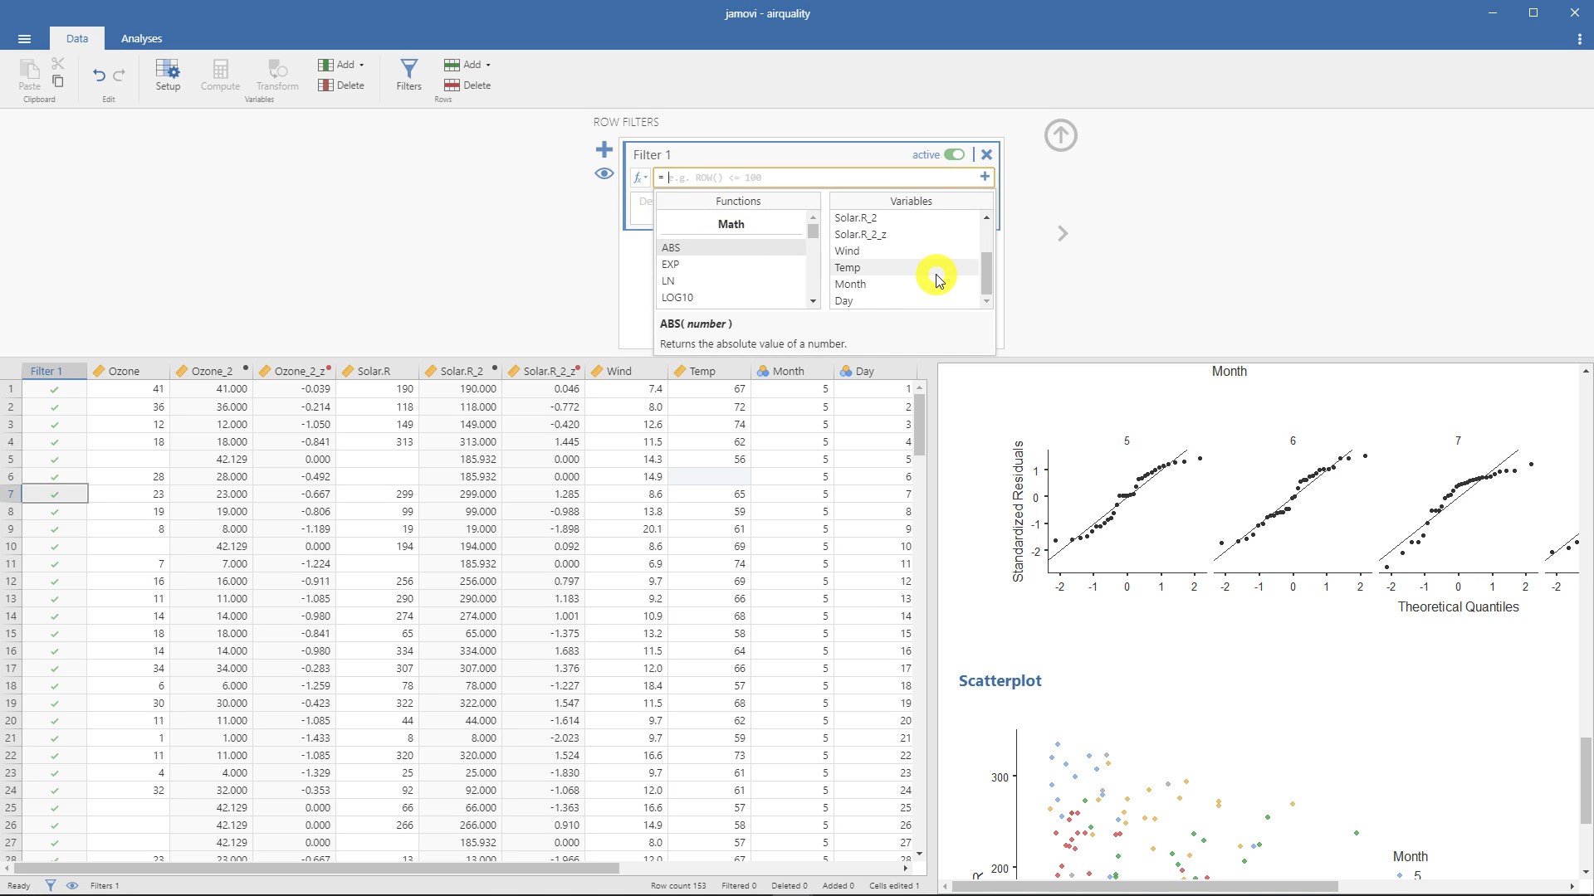
pyautogui.doubleClick(936, 283)
pyautogui.click(794, 191)
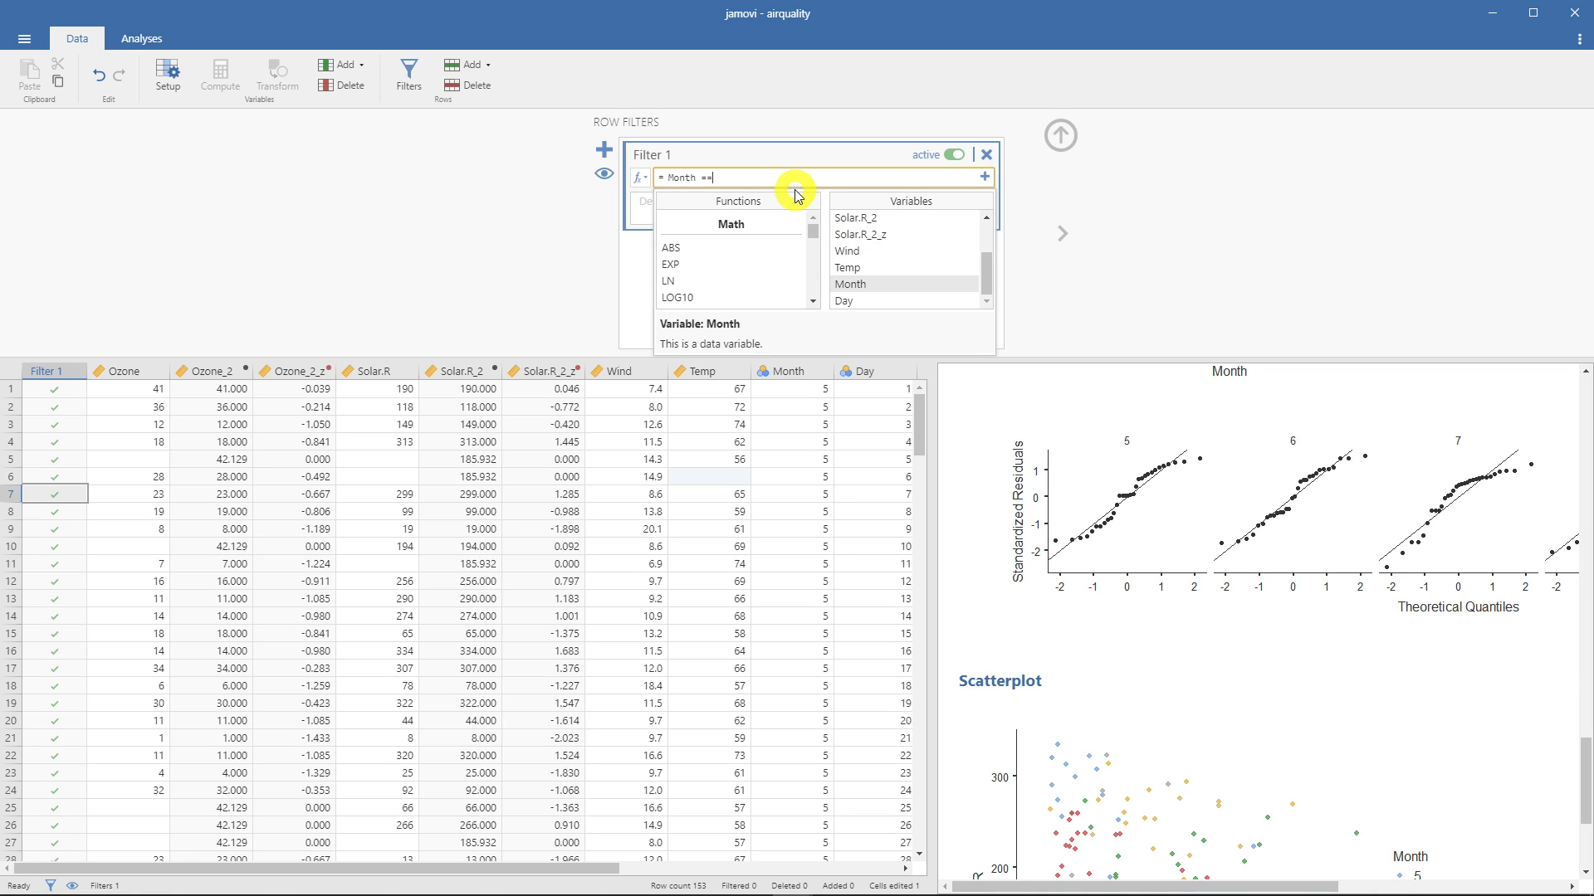
pyautogui.write('== 5')
pyautogui.press('Return')
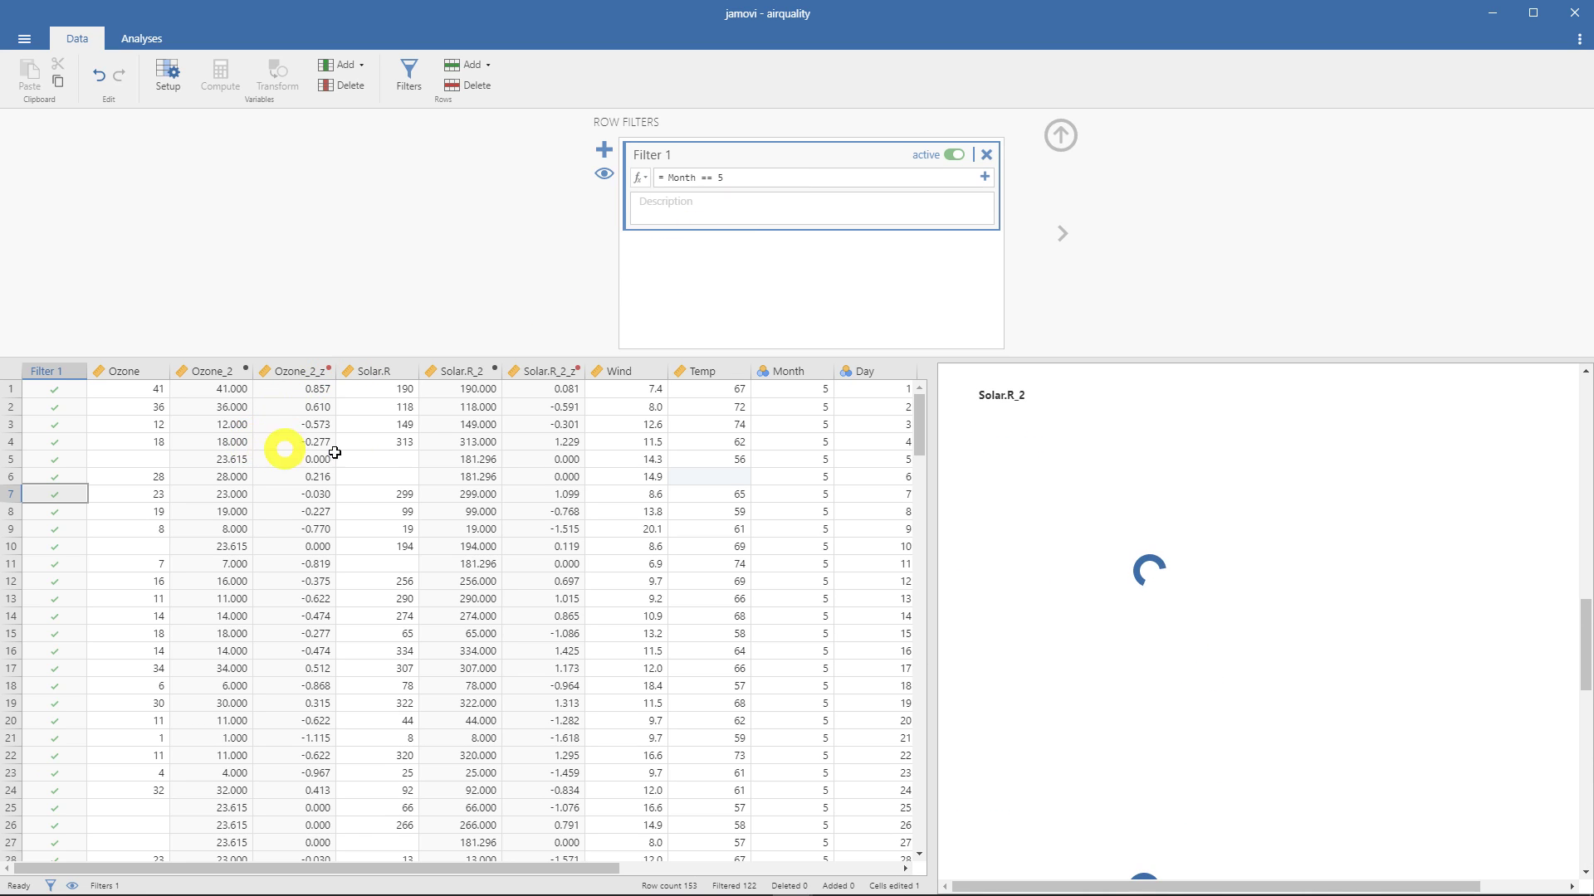
# Close the row filter editor and widen the results area to fit the filtered scatterplot.
pyautogui.moveTo(924, 436); pyautogui.dragTo(914, 402)
pyautogui.scroll(-10, 1182, 484)
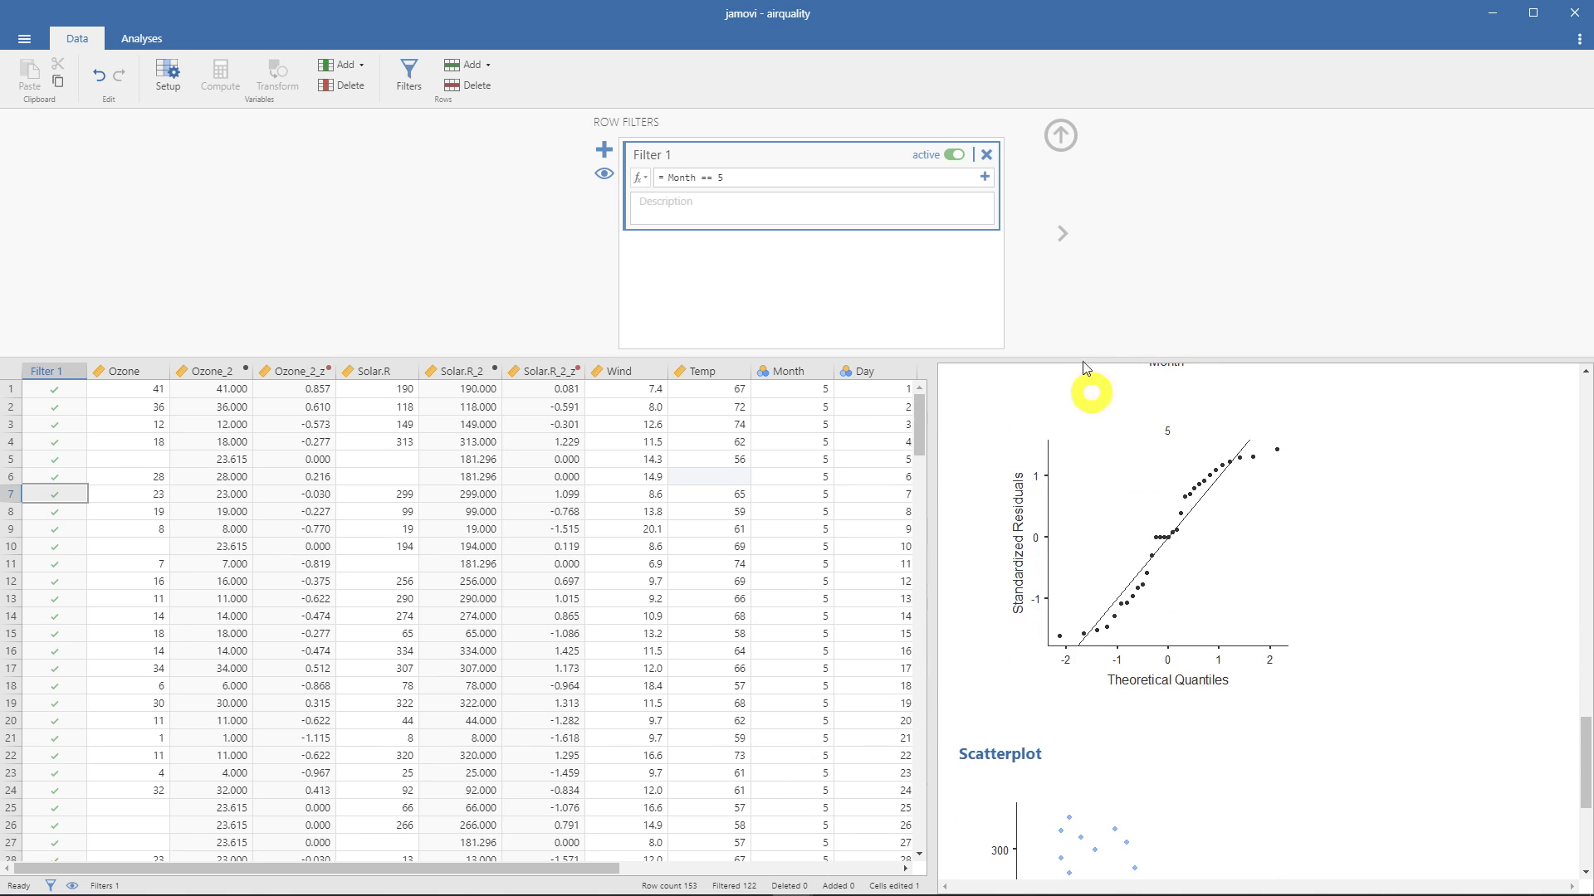
pyautogui.click(1061, 135)
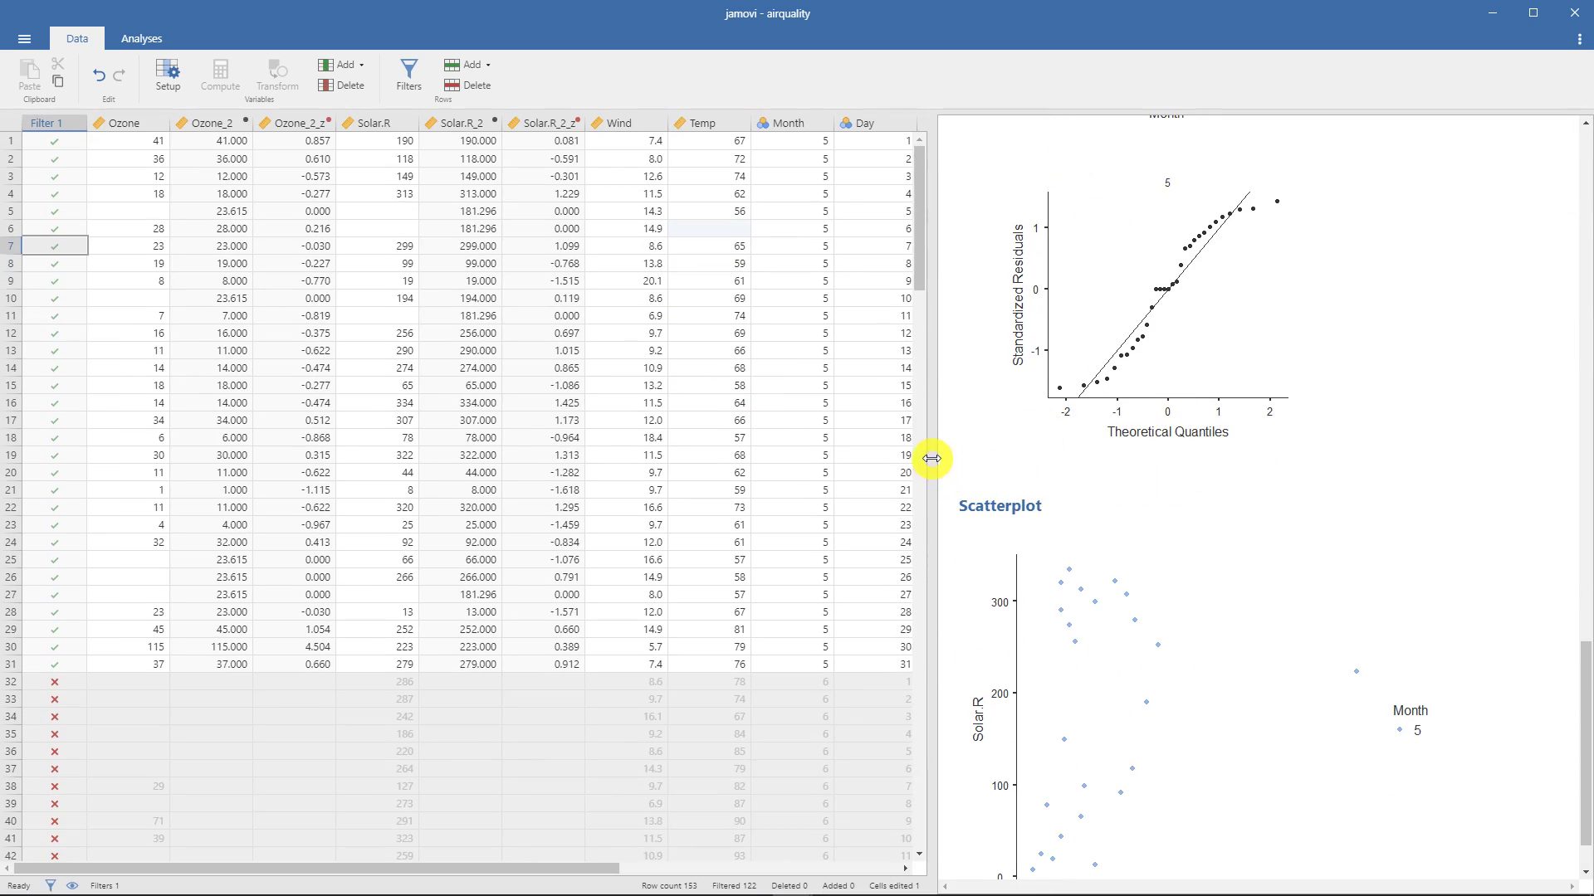
pyautogui.moveTo(932, 458); pyautogui.dragTo(836, 453)
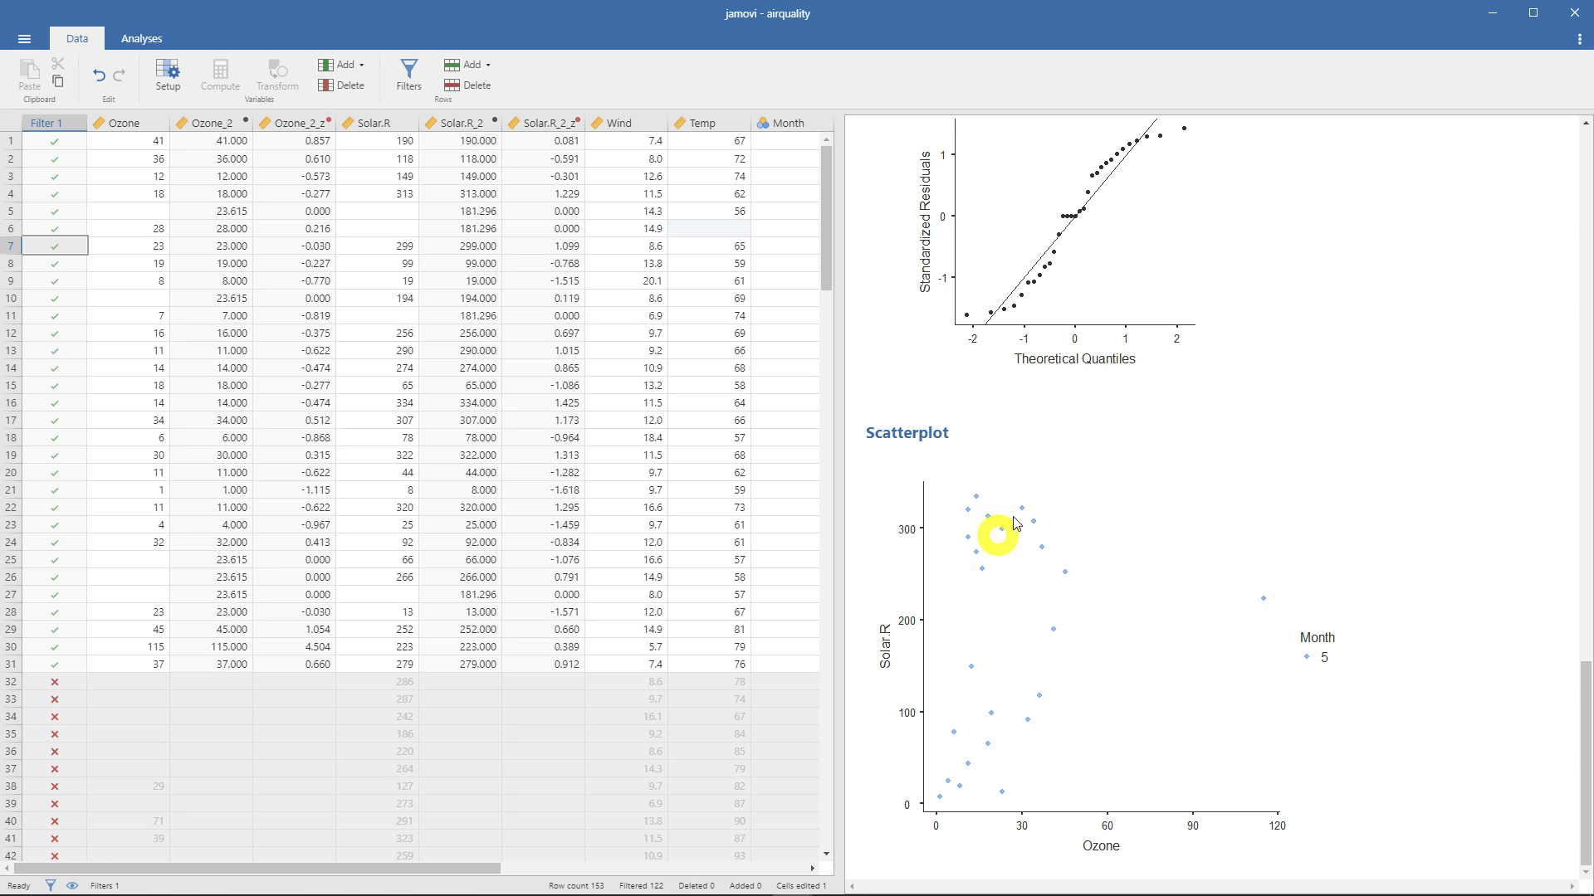
# Review the filtered data, the Descriptives output and its plots, and reopen the scatterplot's options.
pyautogui.click(1025, 571)
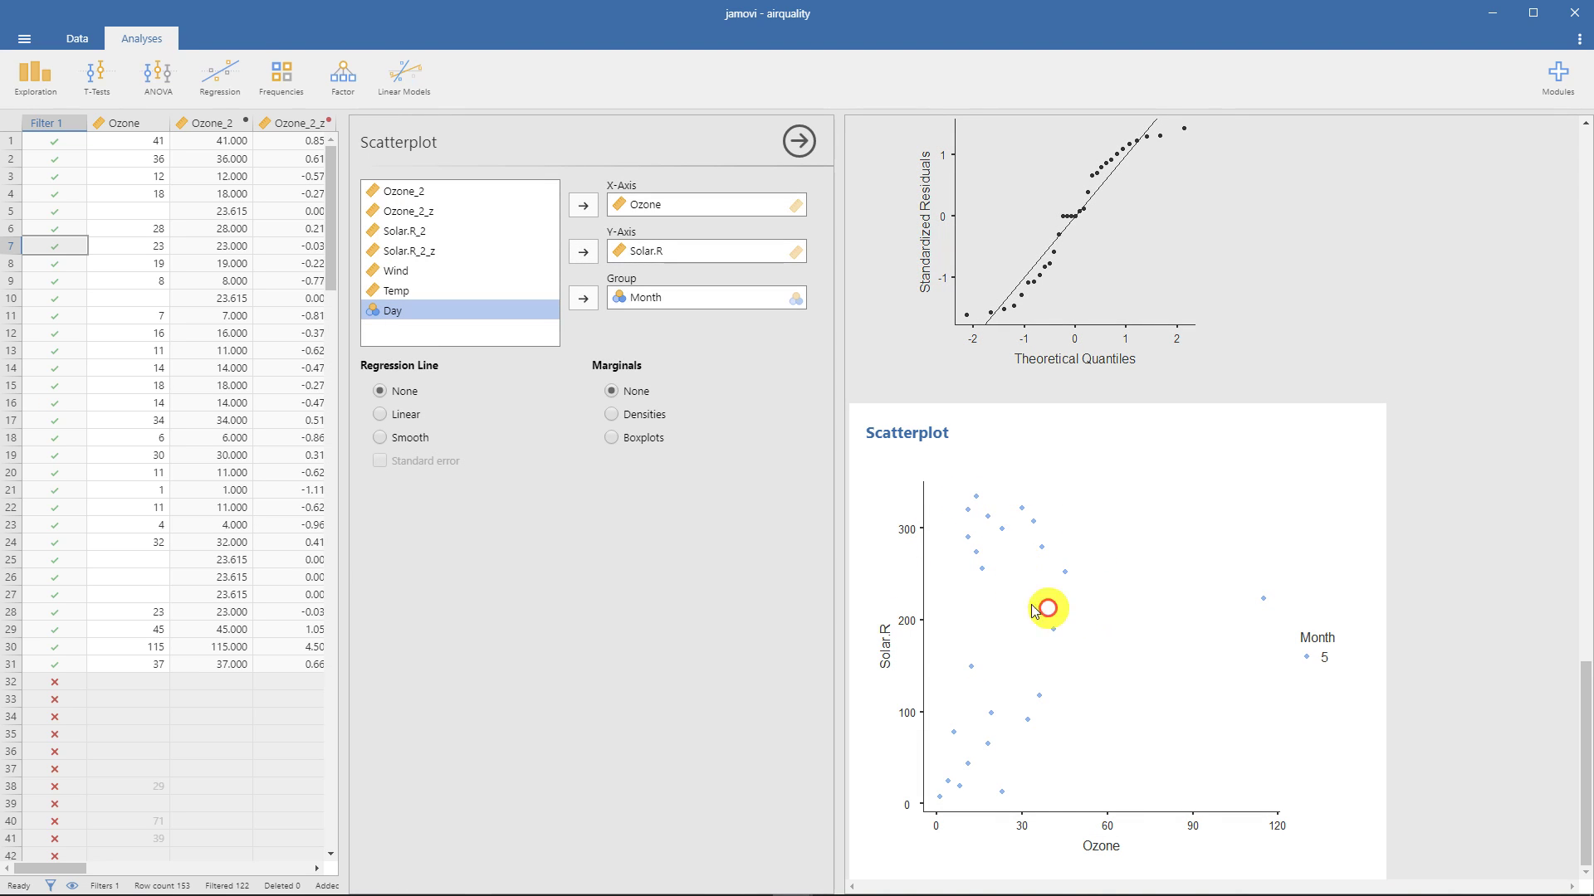
pyautogui.click(104, 439)
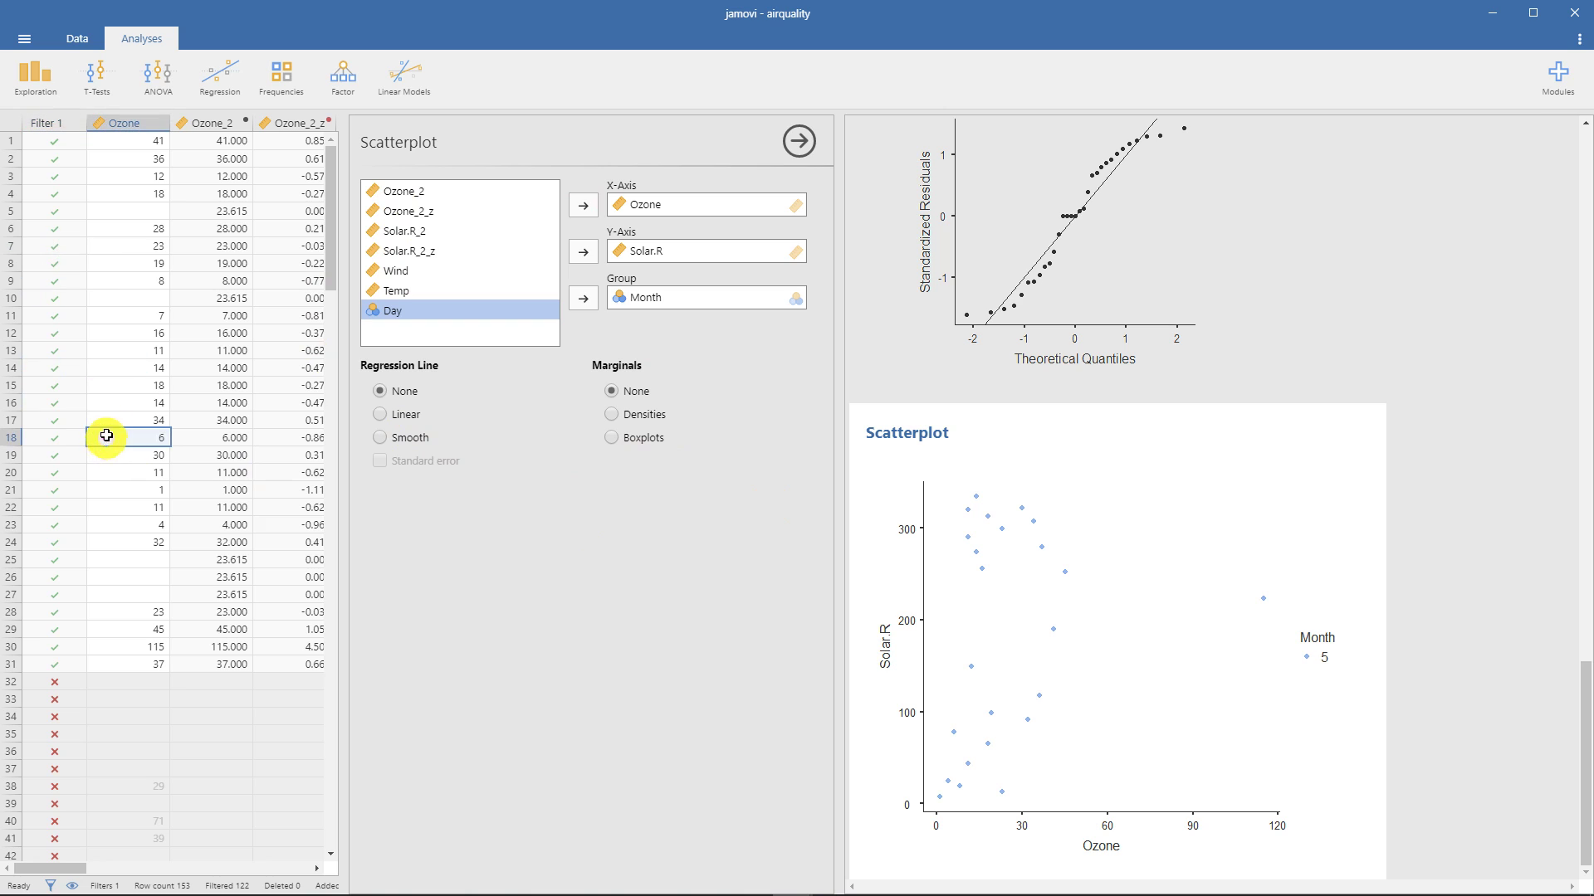
pyautogui.click(73, 42)
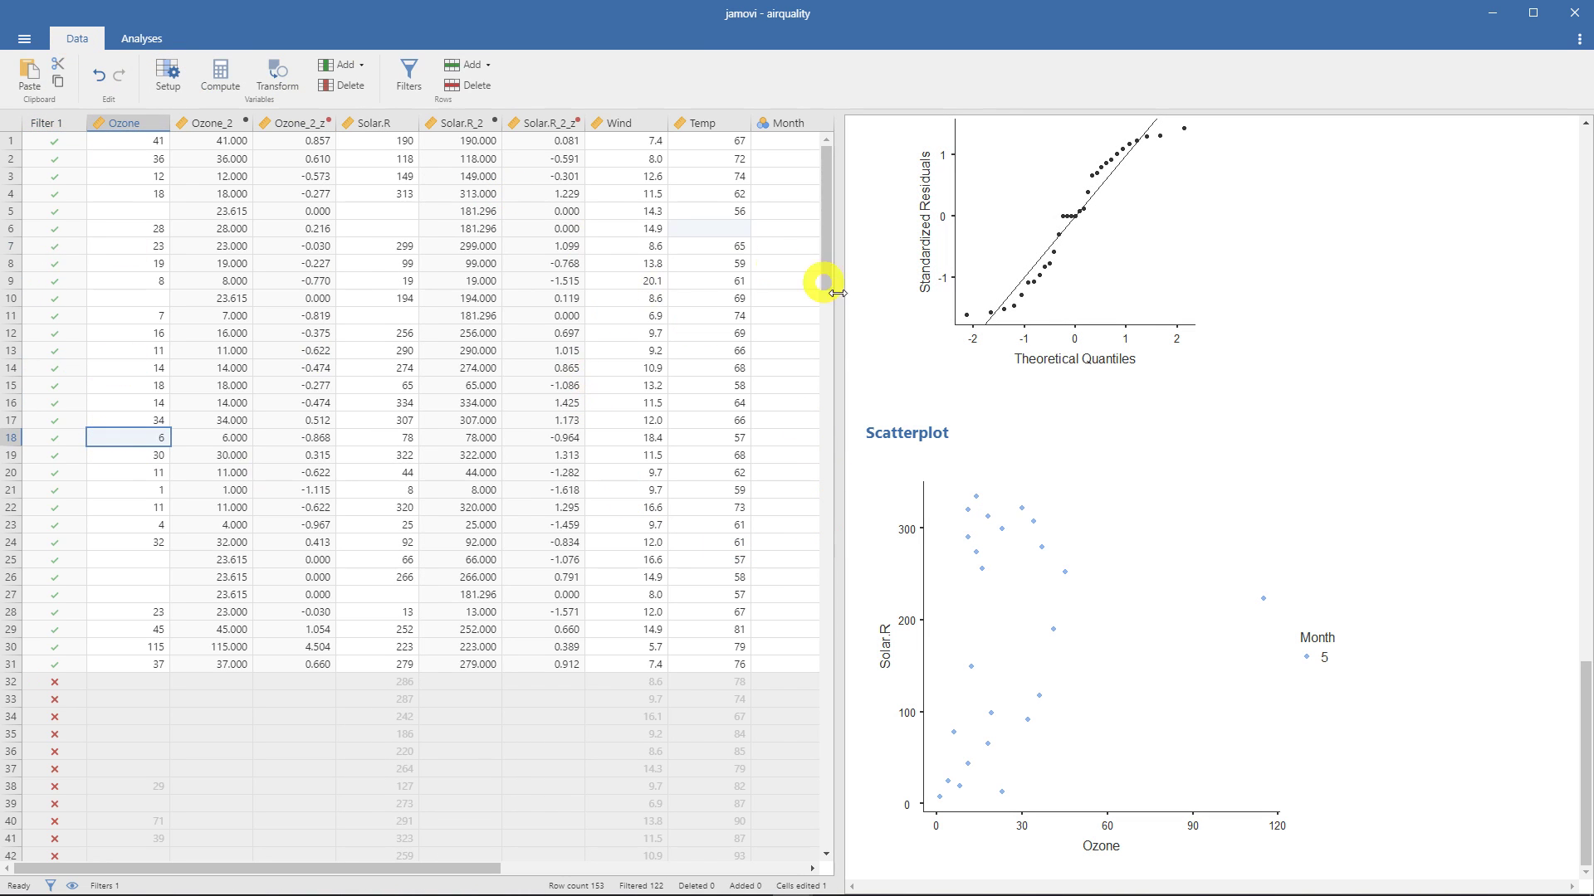
pyautogui.click(1035, 524)
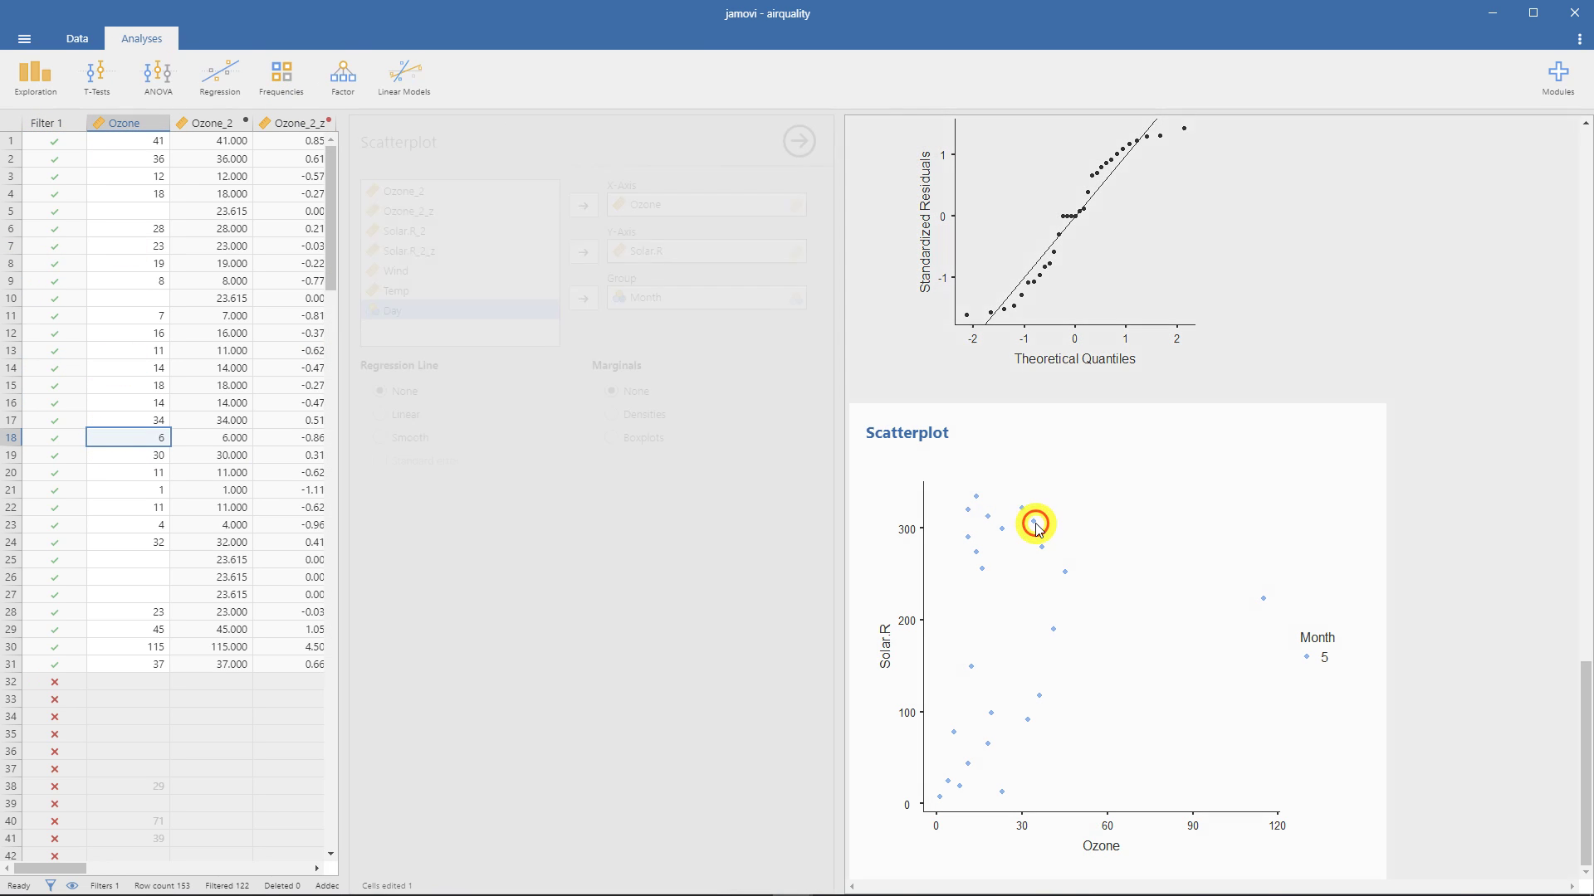
pyautogui.click(1077, 221)
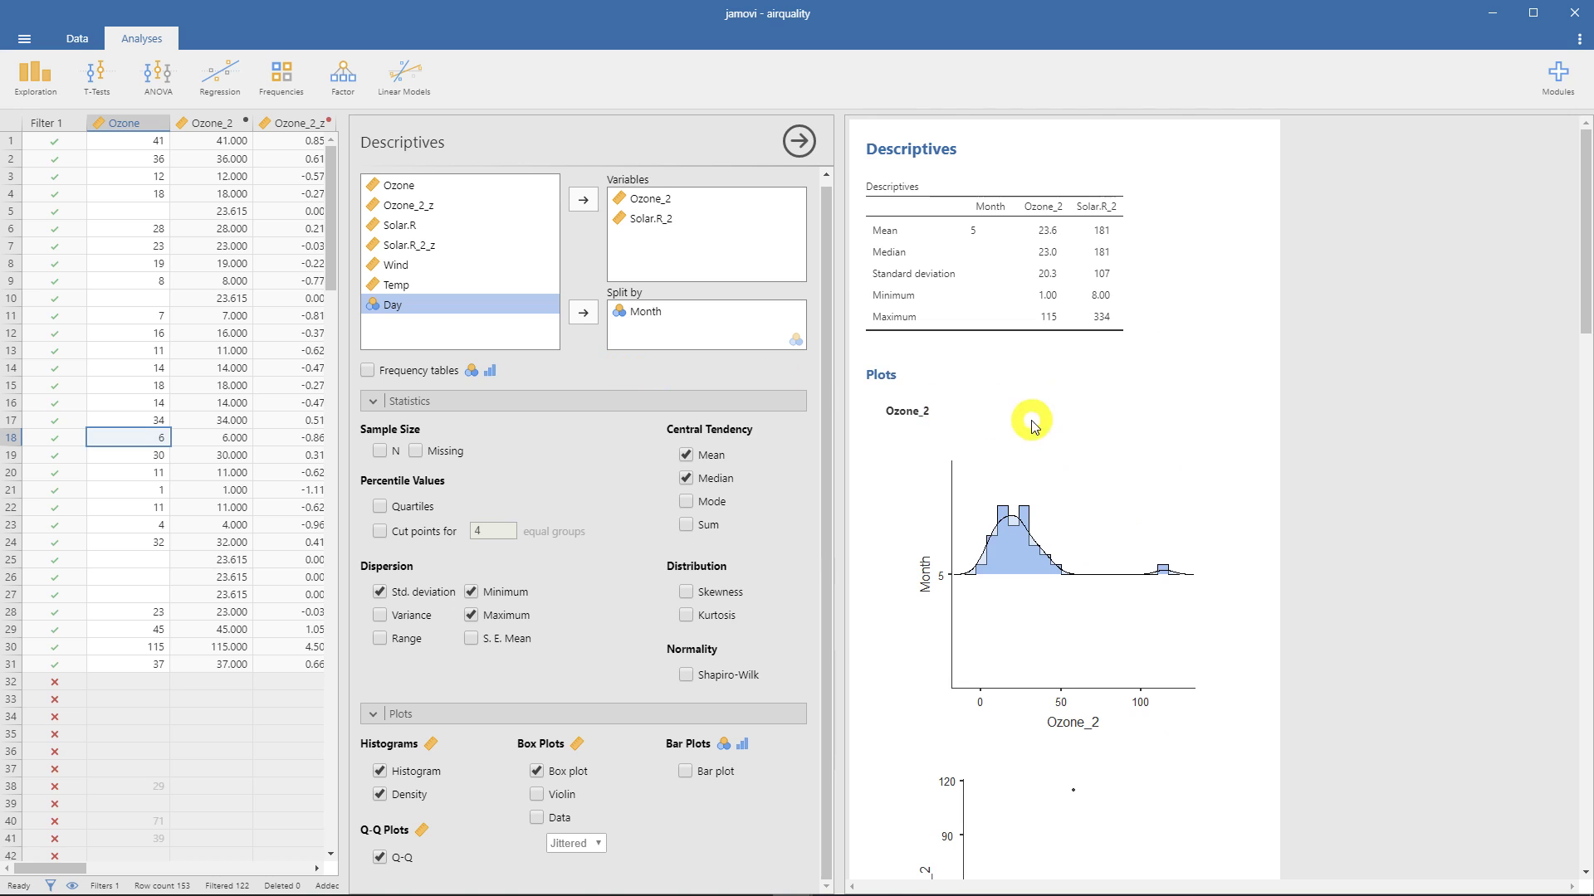
pyautogui.scroll(-10, 1032, 448)
pyautogui.click(1046, 502)
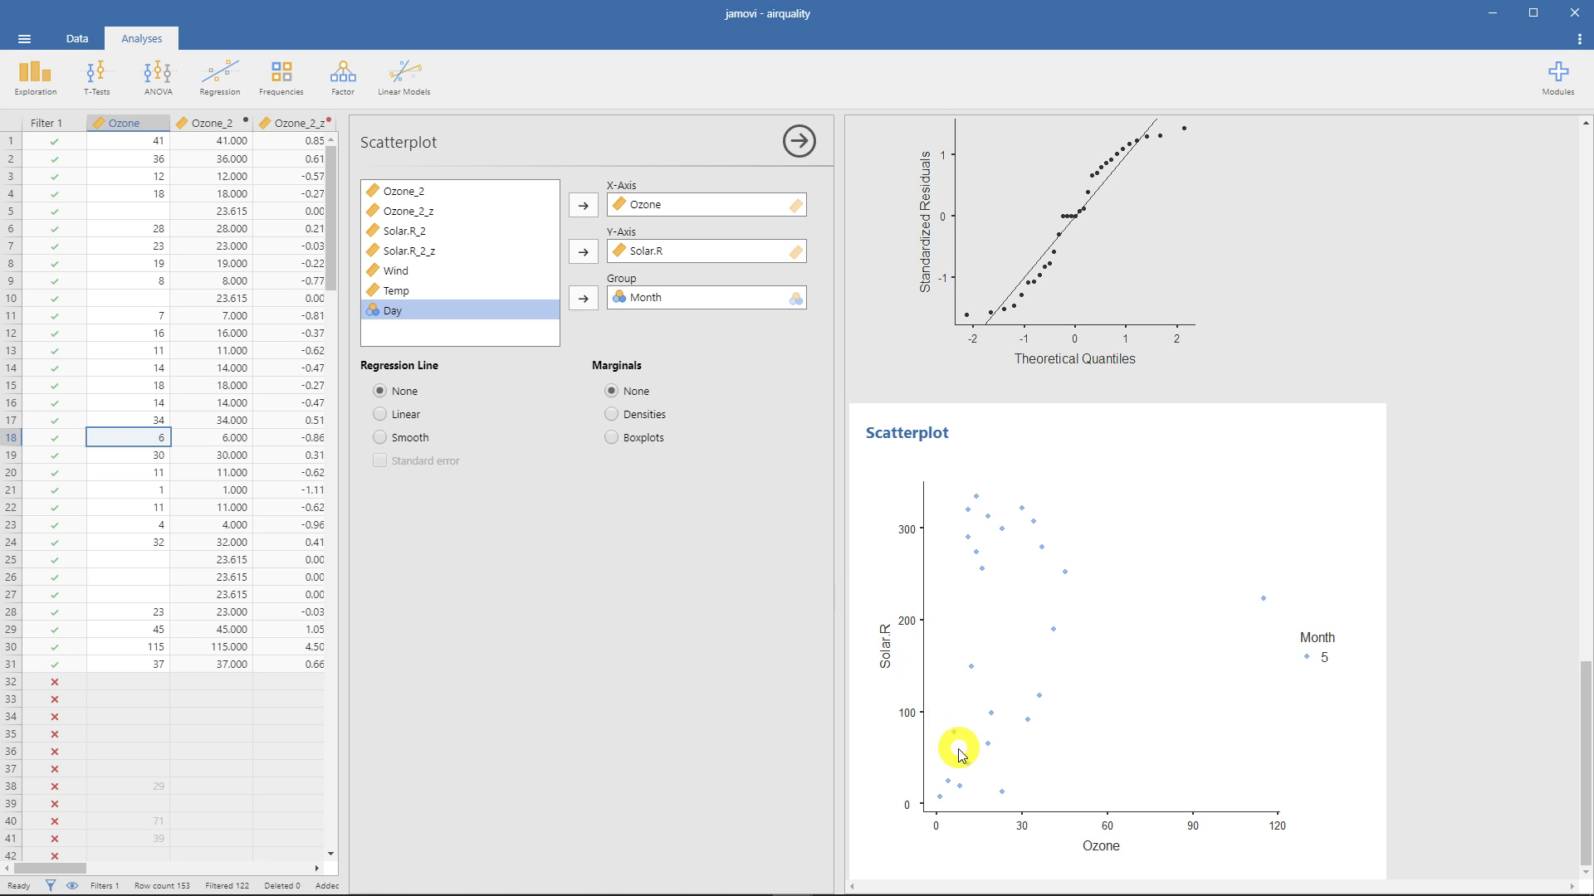
# Try the Linear and Smooth regression lines on the scatterplot filtered to month 5.
pyautogui.click(381, 415)
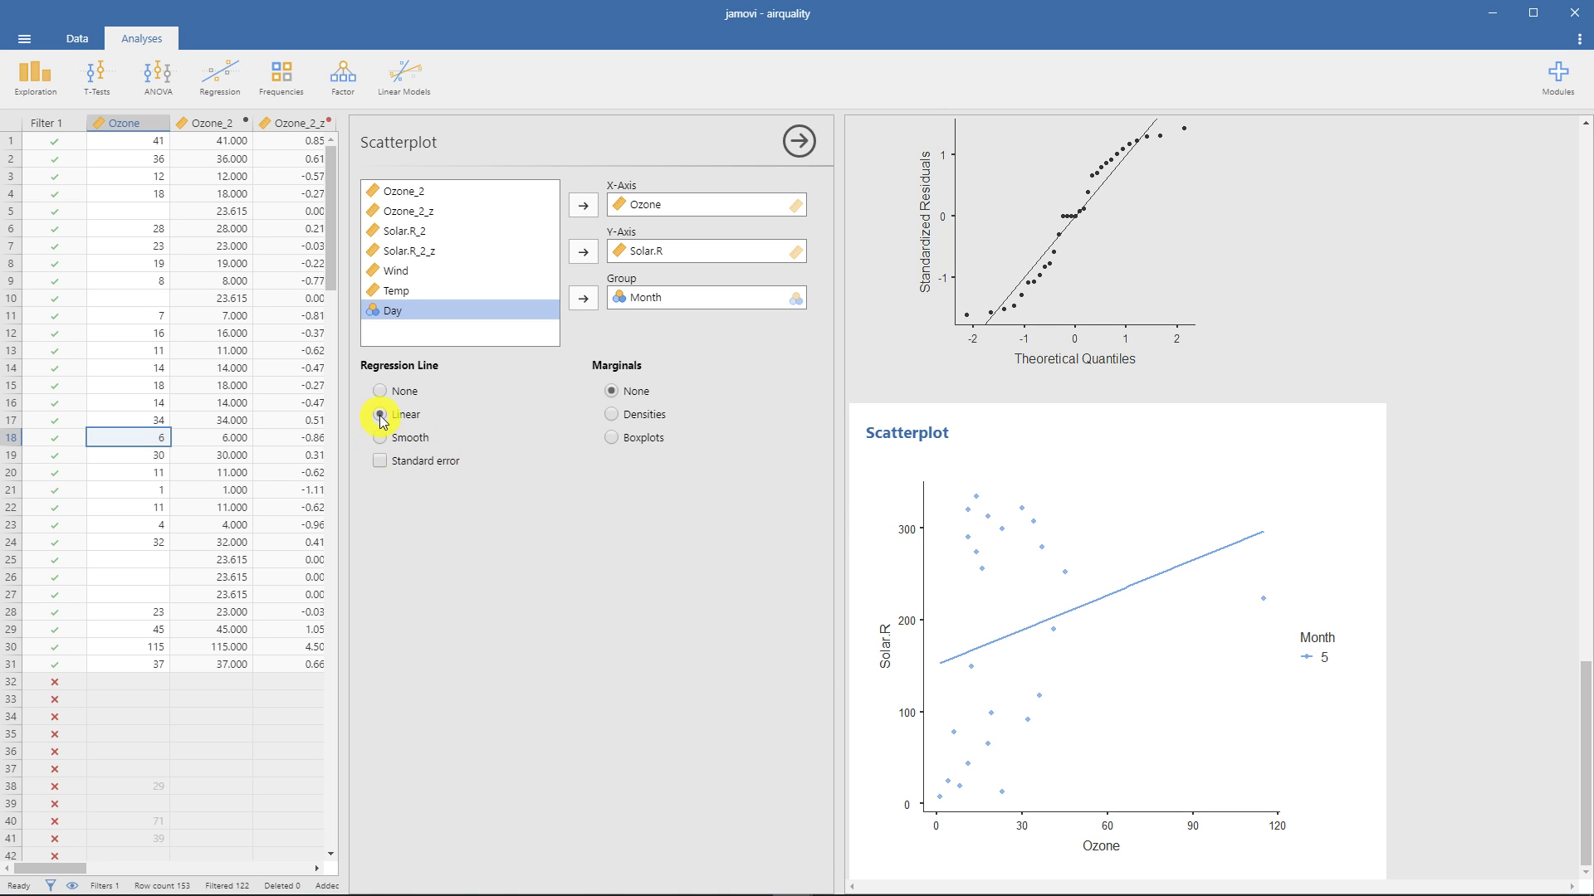
pyautogui.click(380, 441)
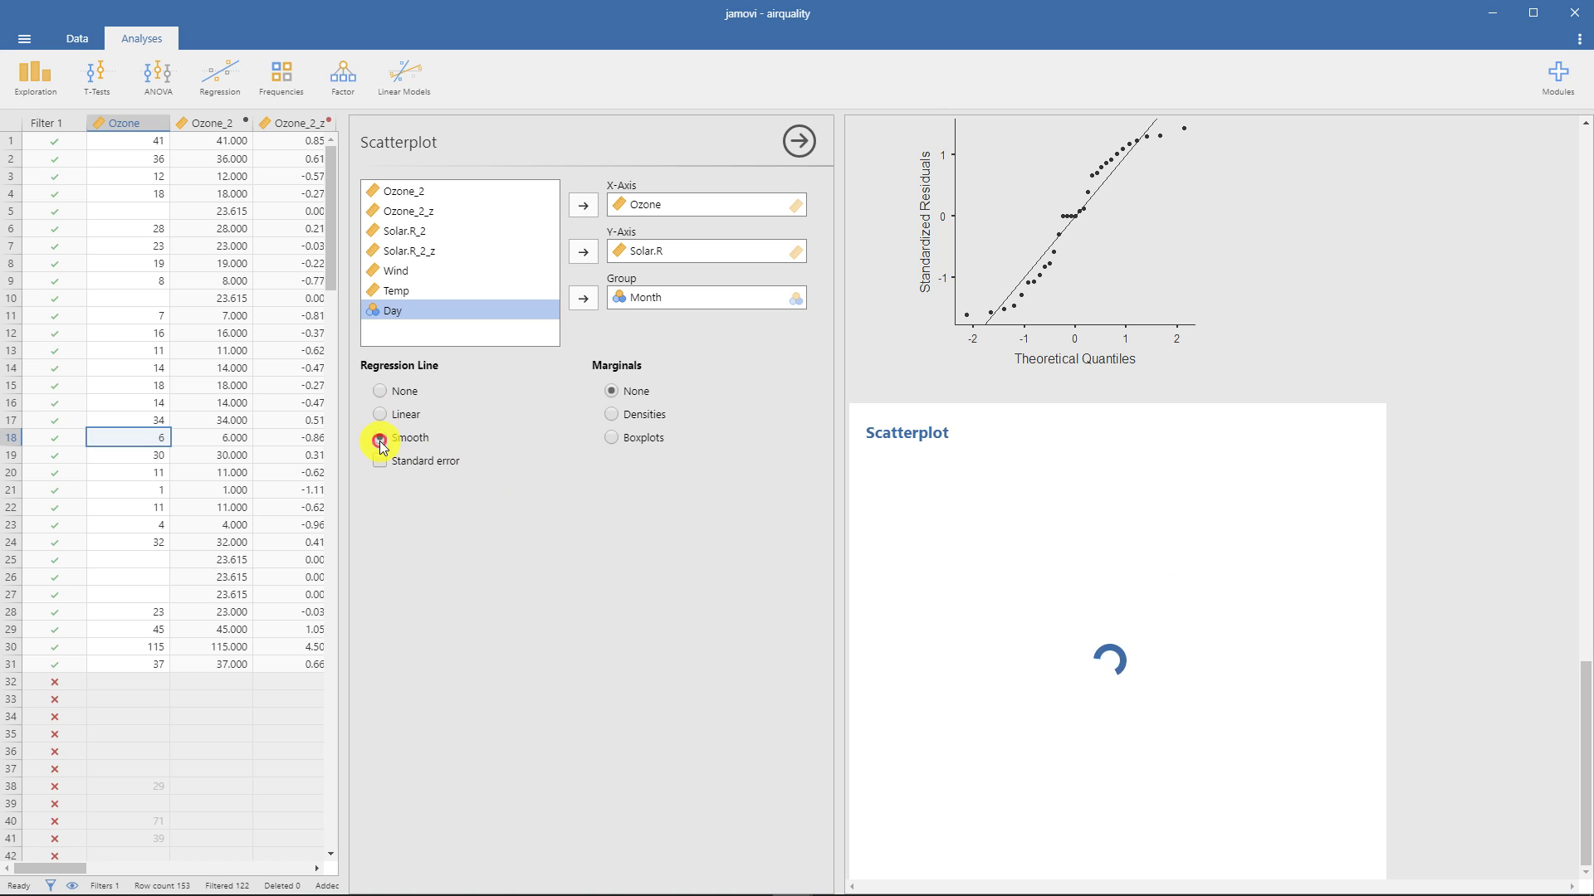
pyautogui.click(384, 415)
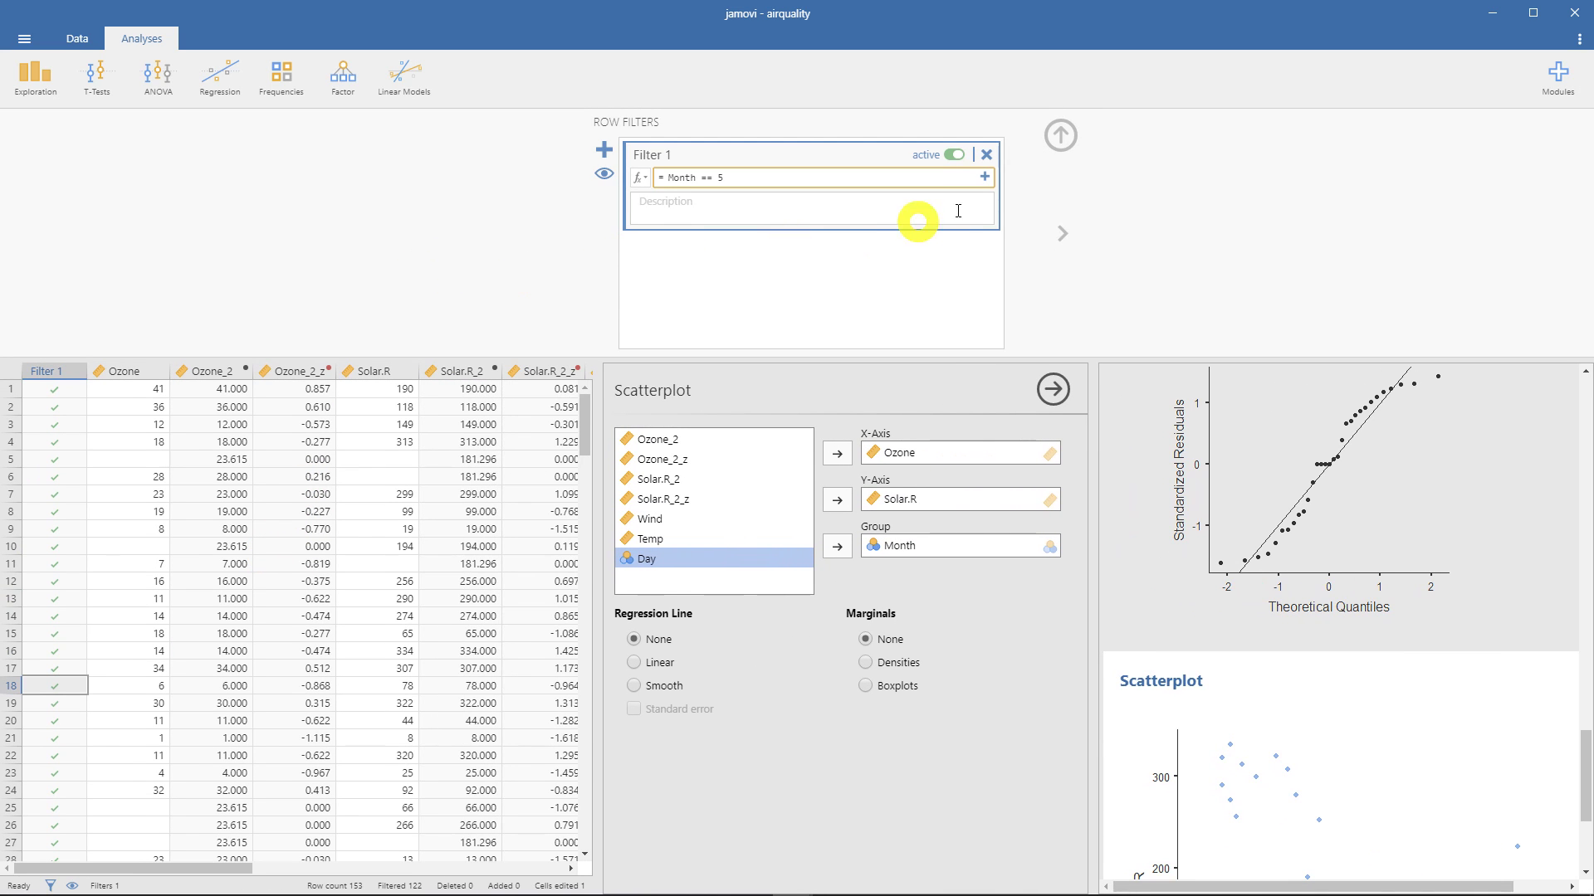
# Deactivate the Month == 5 row filter, narrow the data table and close the filter editor.
pyautogui.click(955, 155)
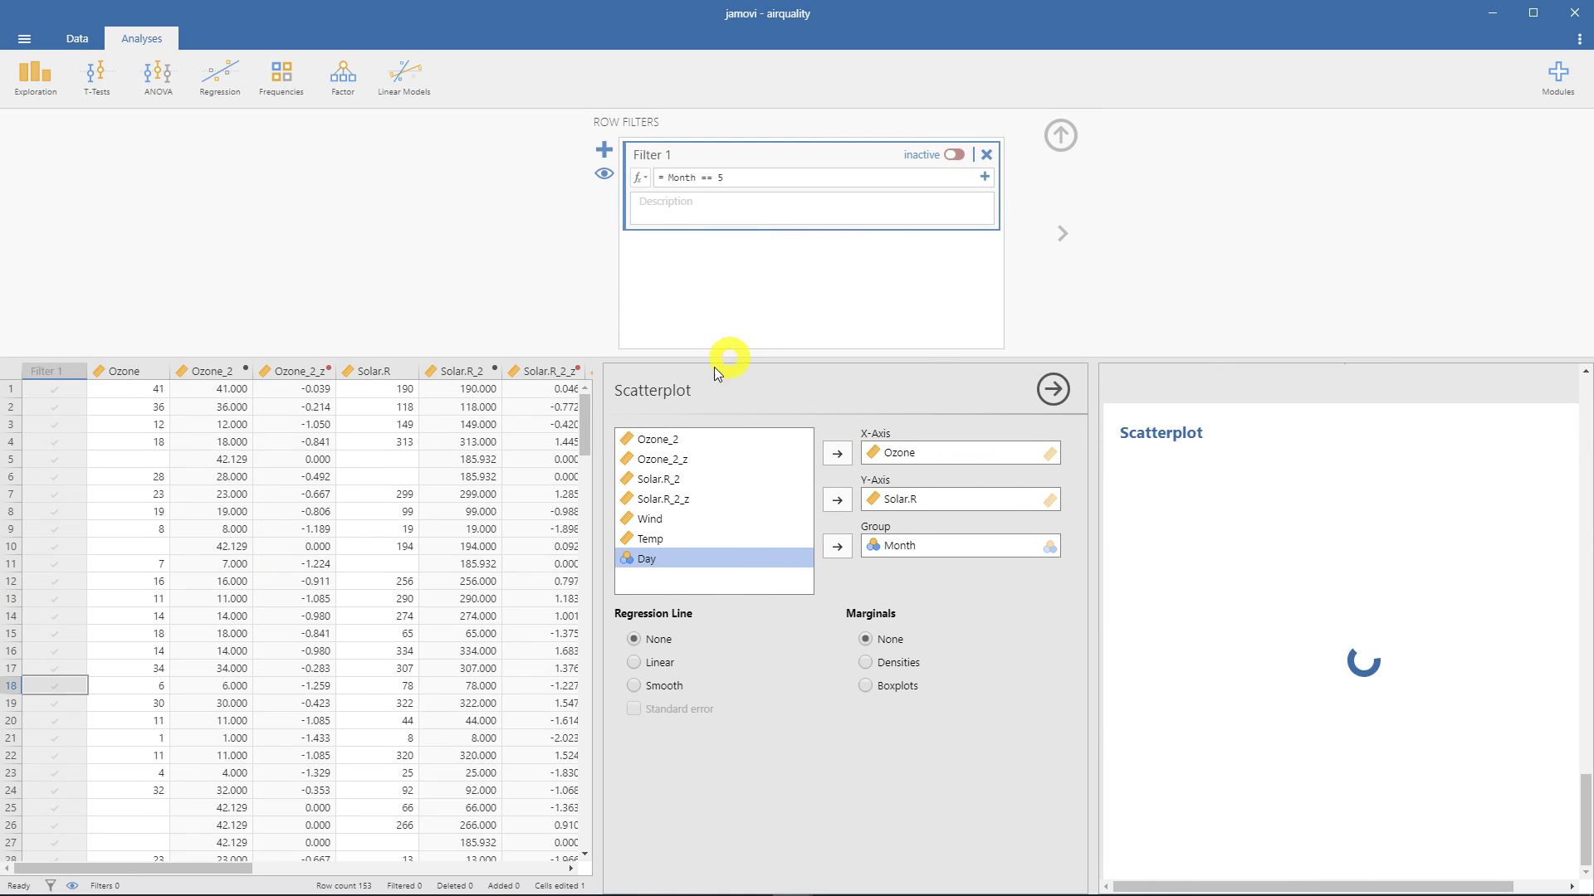
pyautogui.moveTo(587, 447); pyautogui.dragTo(366, 434)
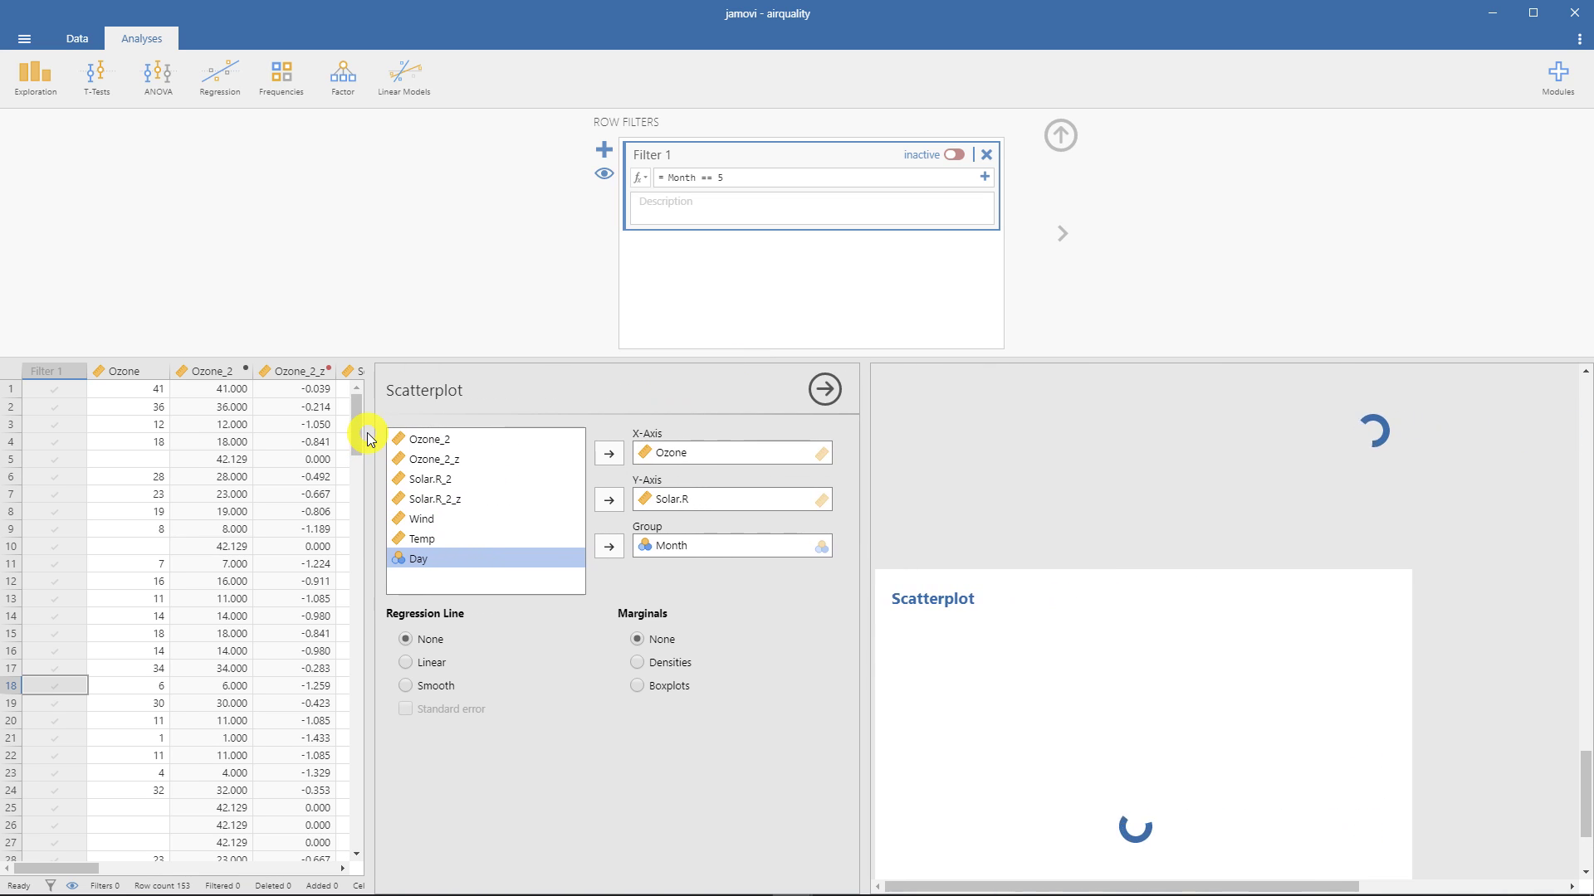
pyautogui.click(1060, 135)
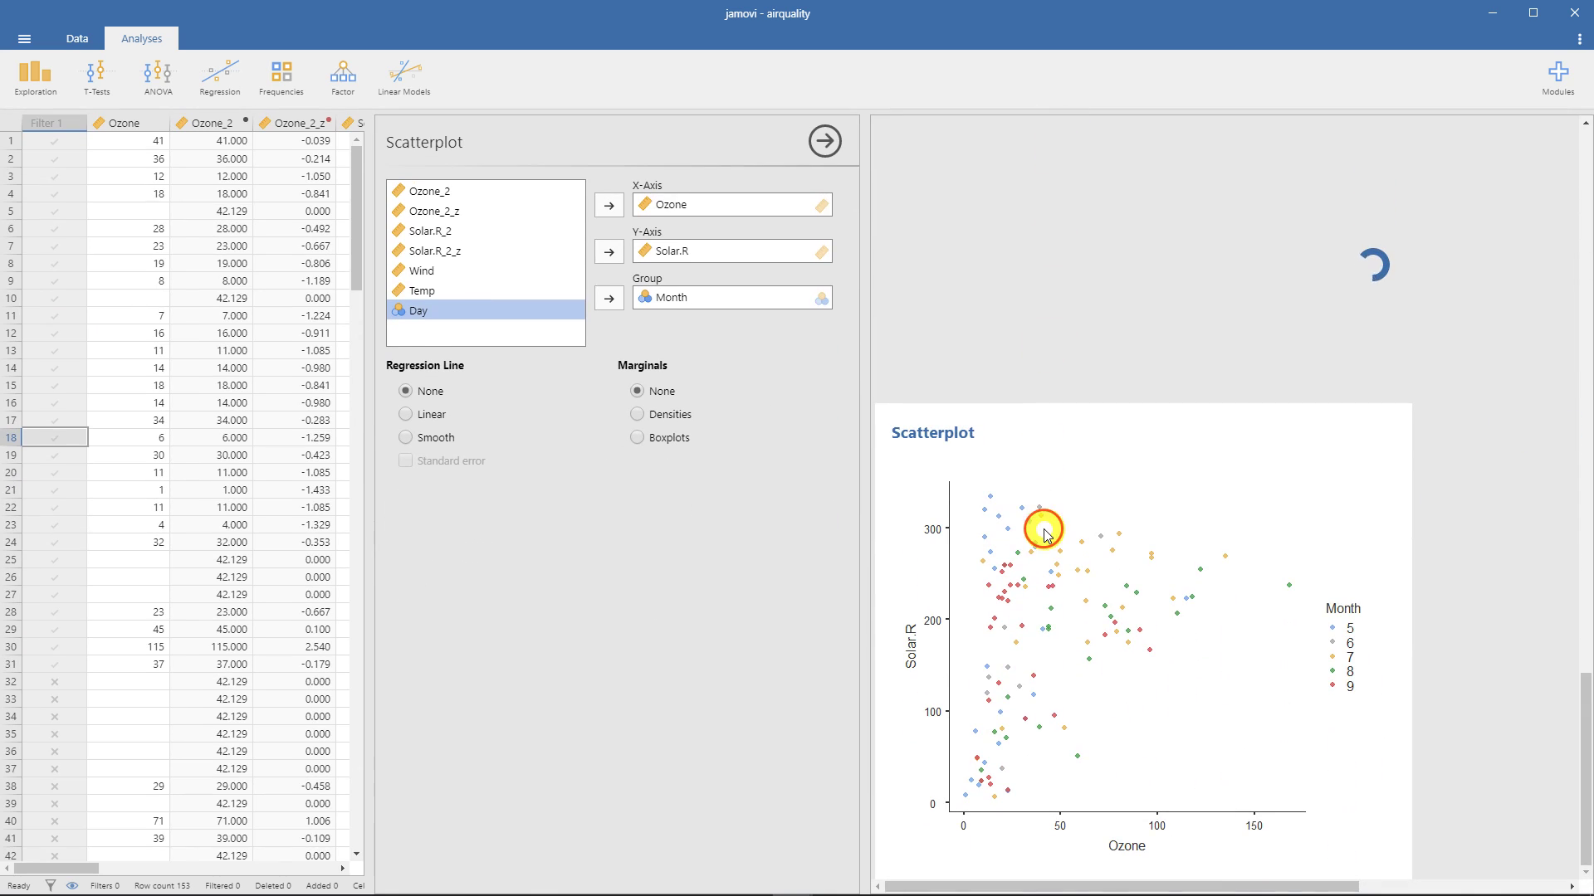
# Remove Month as the scatterplot's grouping variable and add a linear regression line.
pyautogui.click(644, 299)
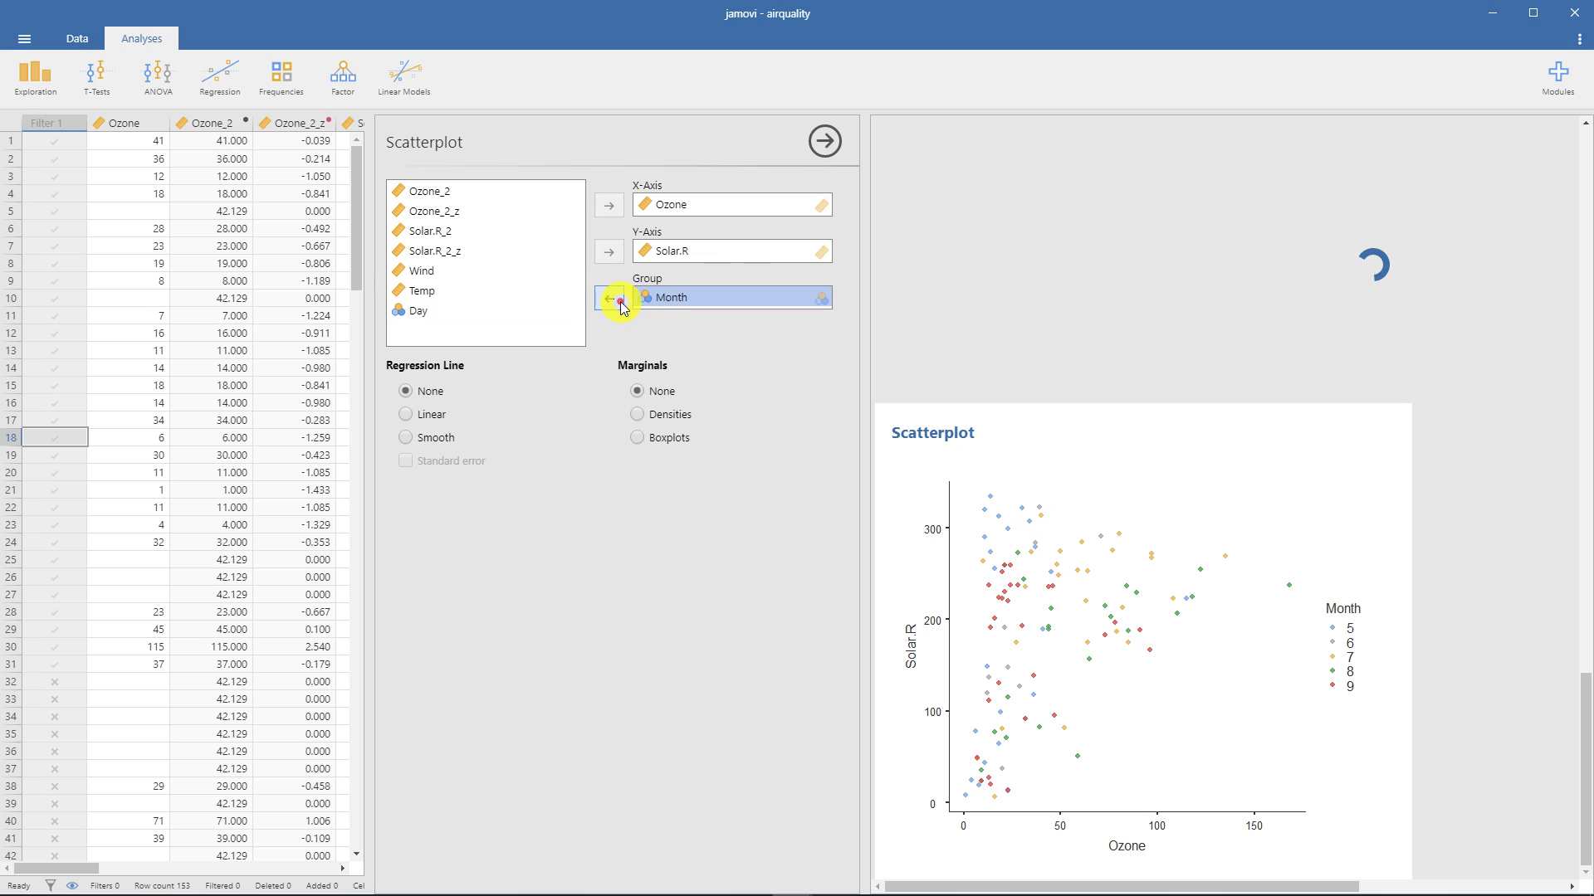
pyautogui.click(610, 299)
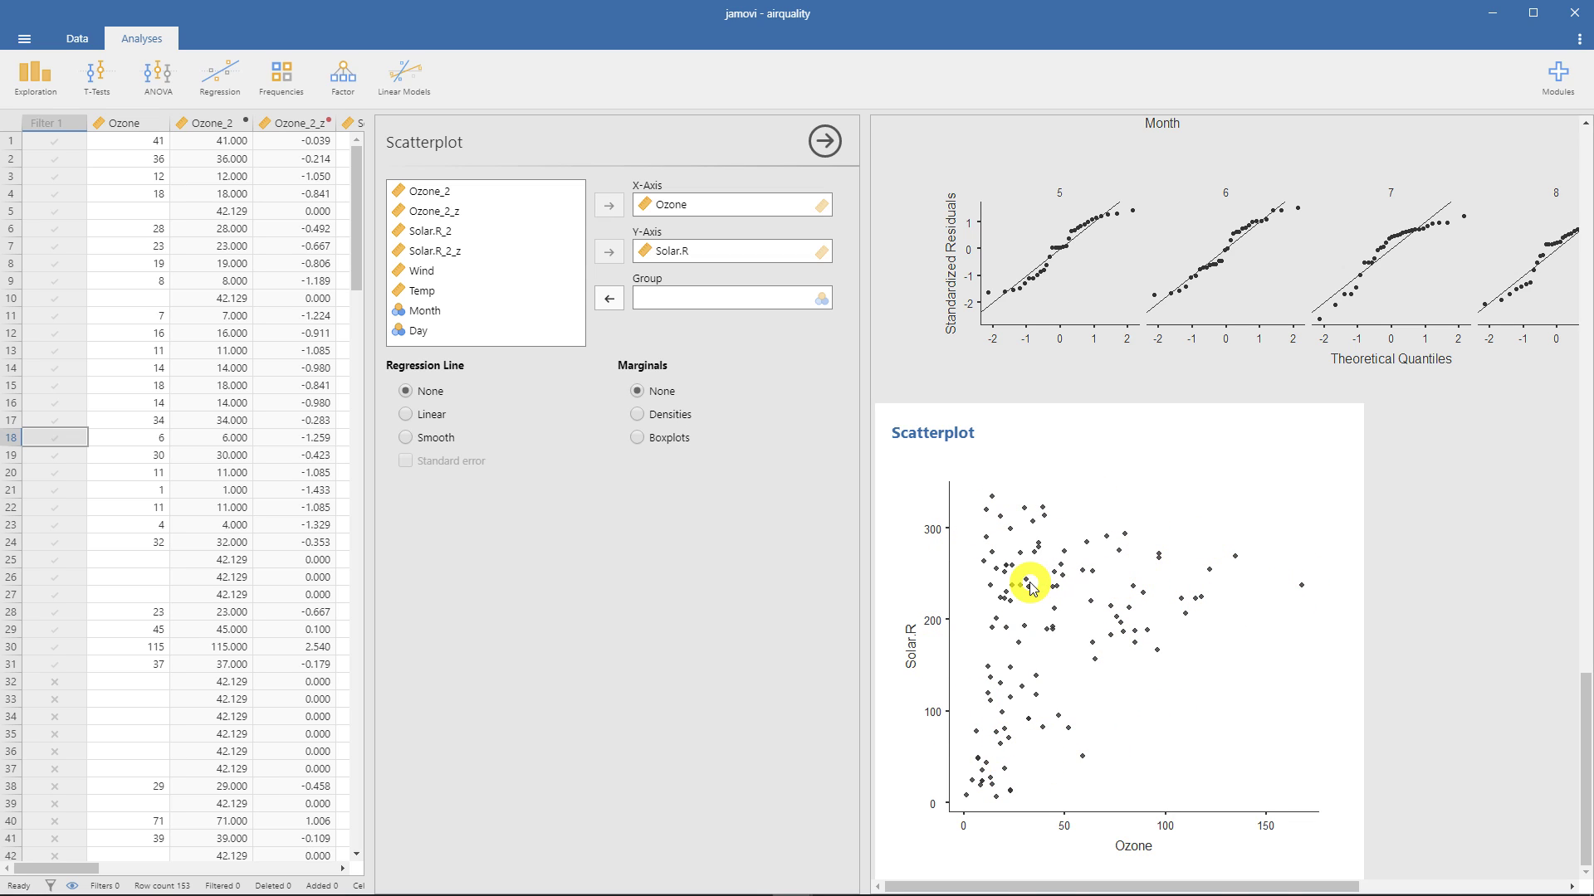
pyautogui.click(405, 415)
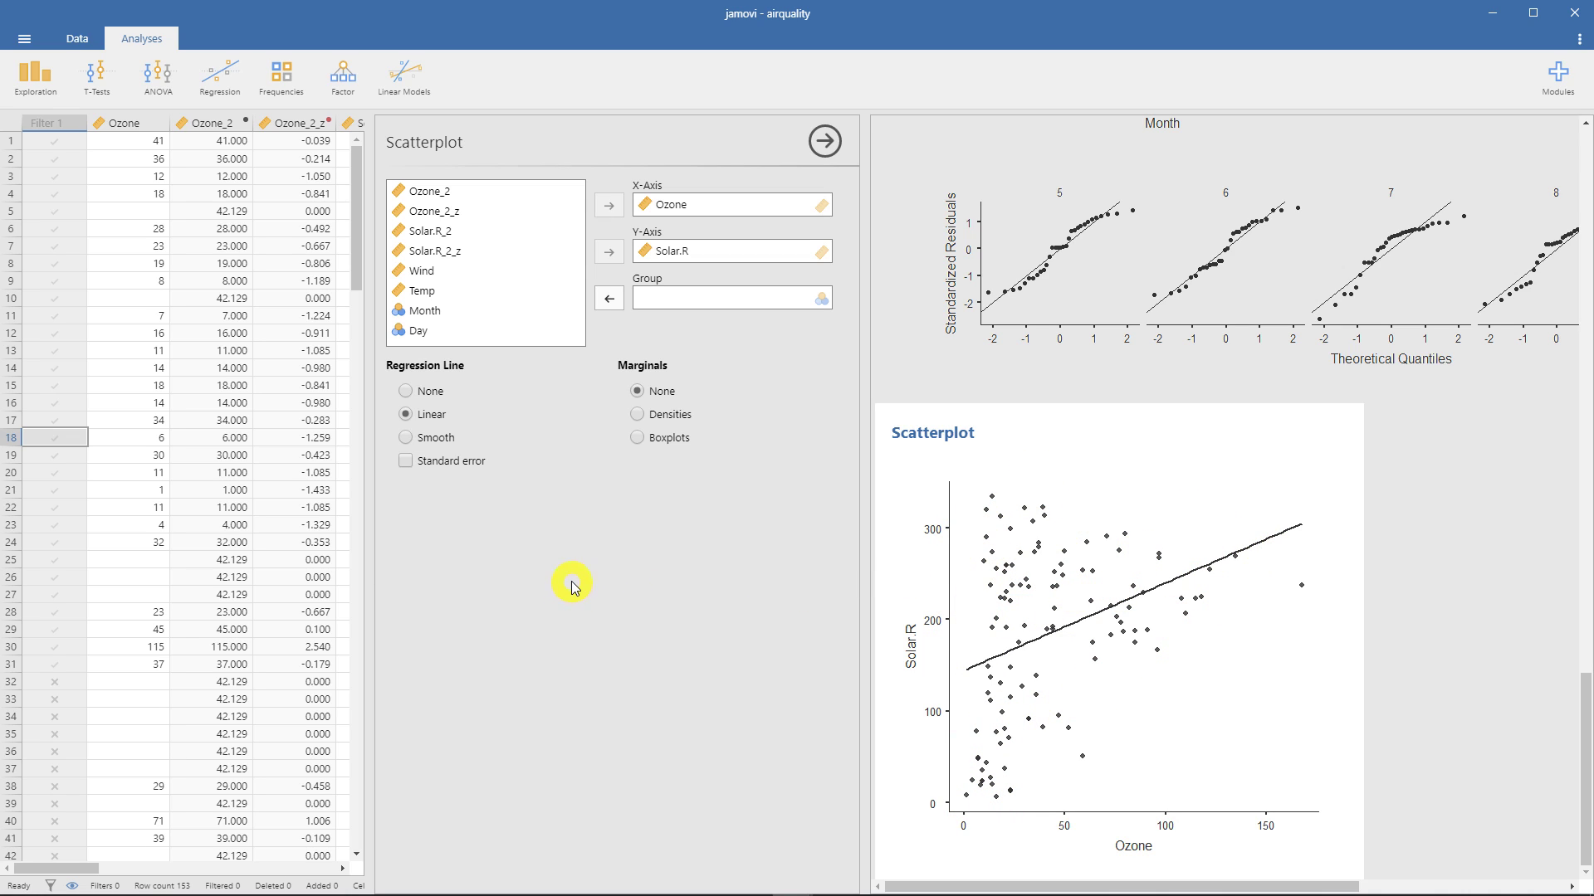
# Try the Smooth regression line on the scatterplot, enable the standard error band and restore the Linear line.
pyautogui.click(407, 438)
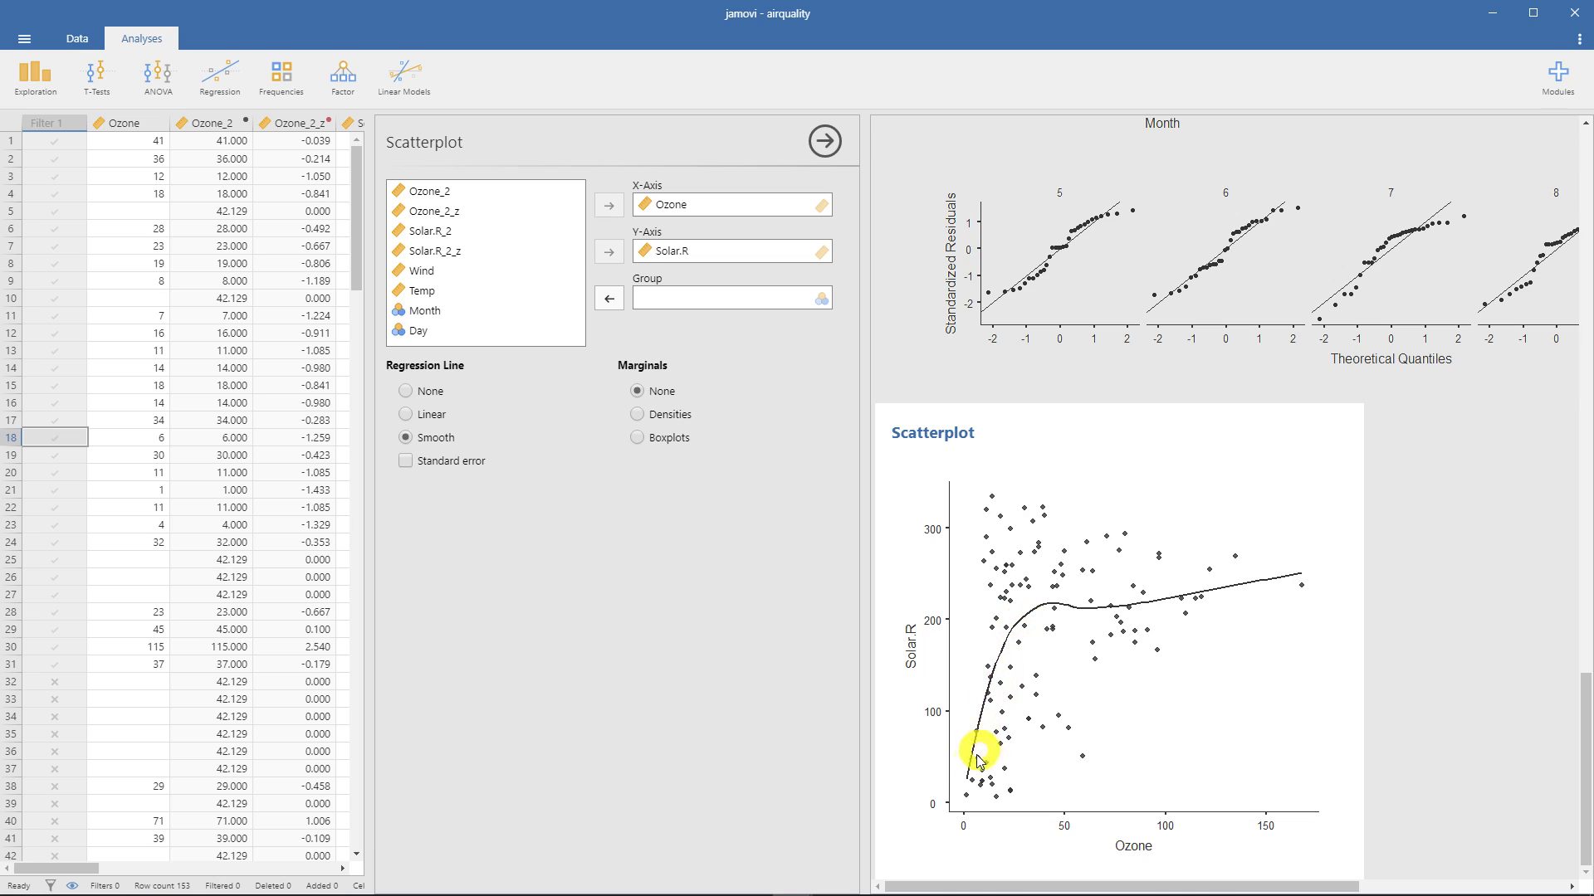
pyautogui.click(406, 464)
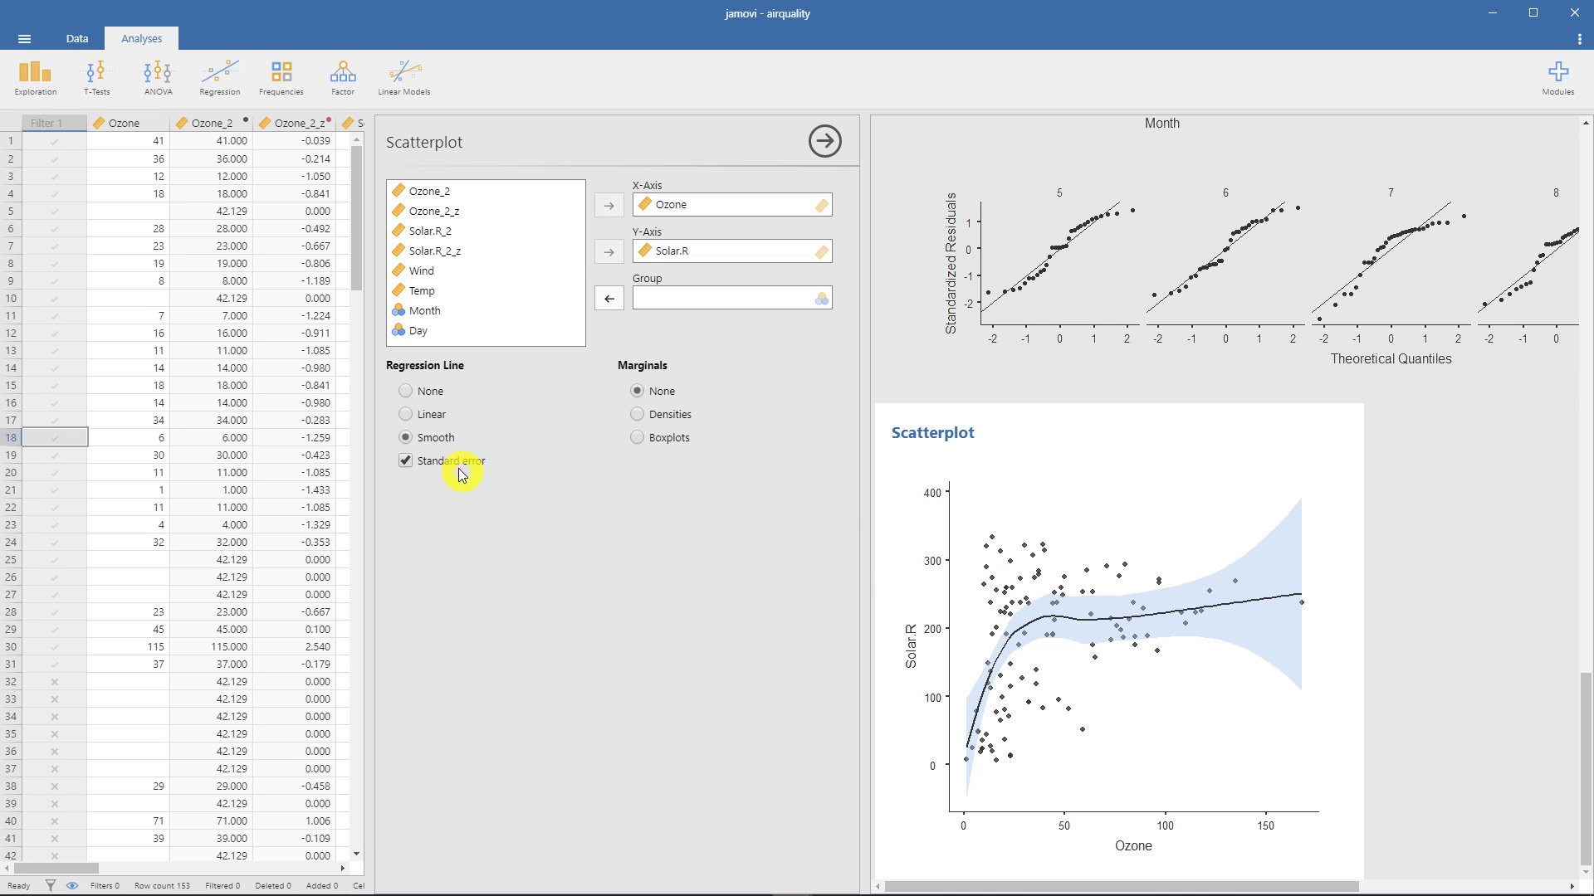
pyautogui.click(411, 418)
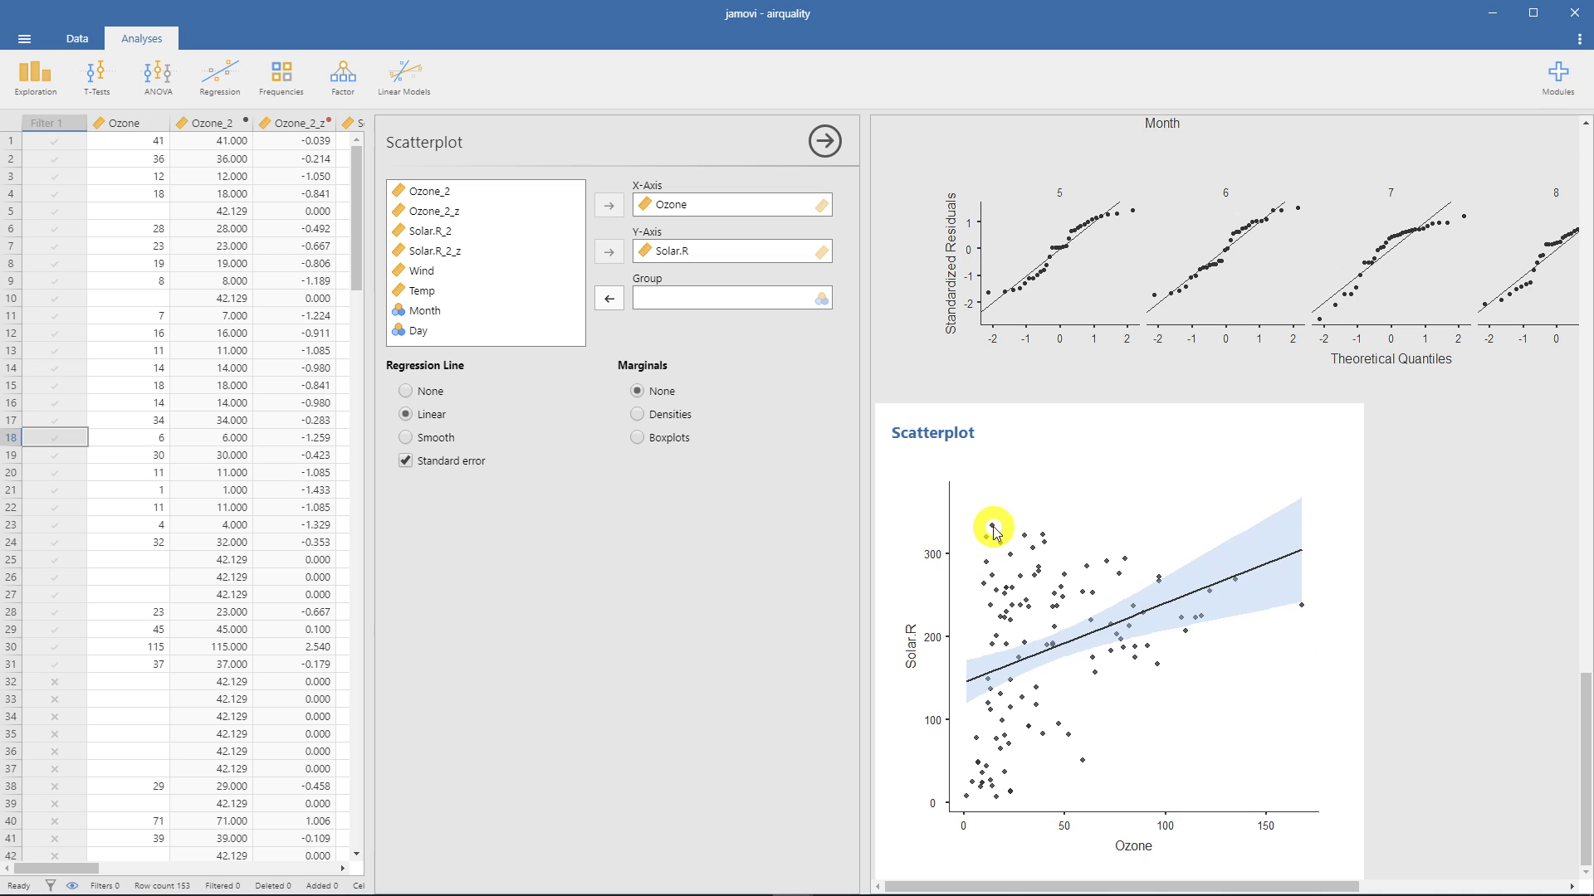
# Compare Densities and Boxplots as the scatterplot's marginals, and keep Densities.
pyautogui.click(637, 415)
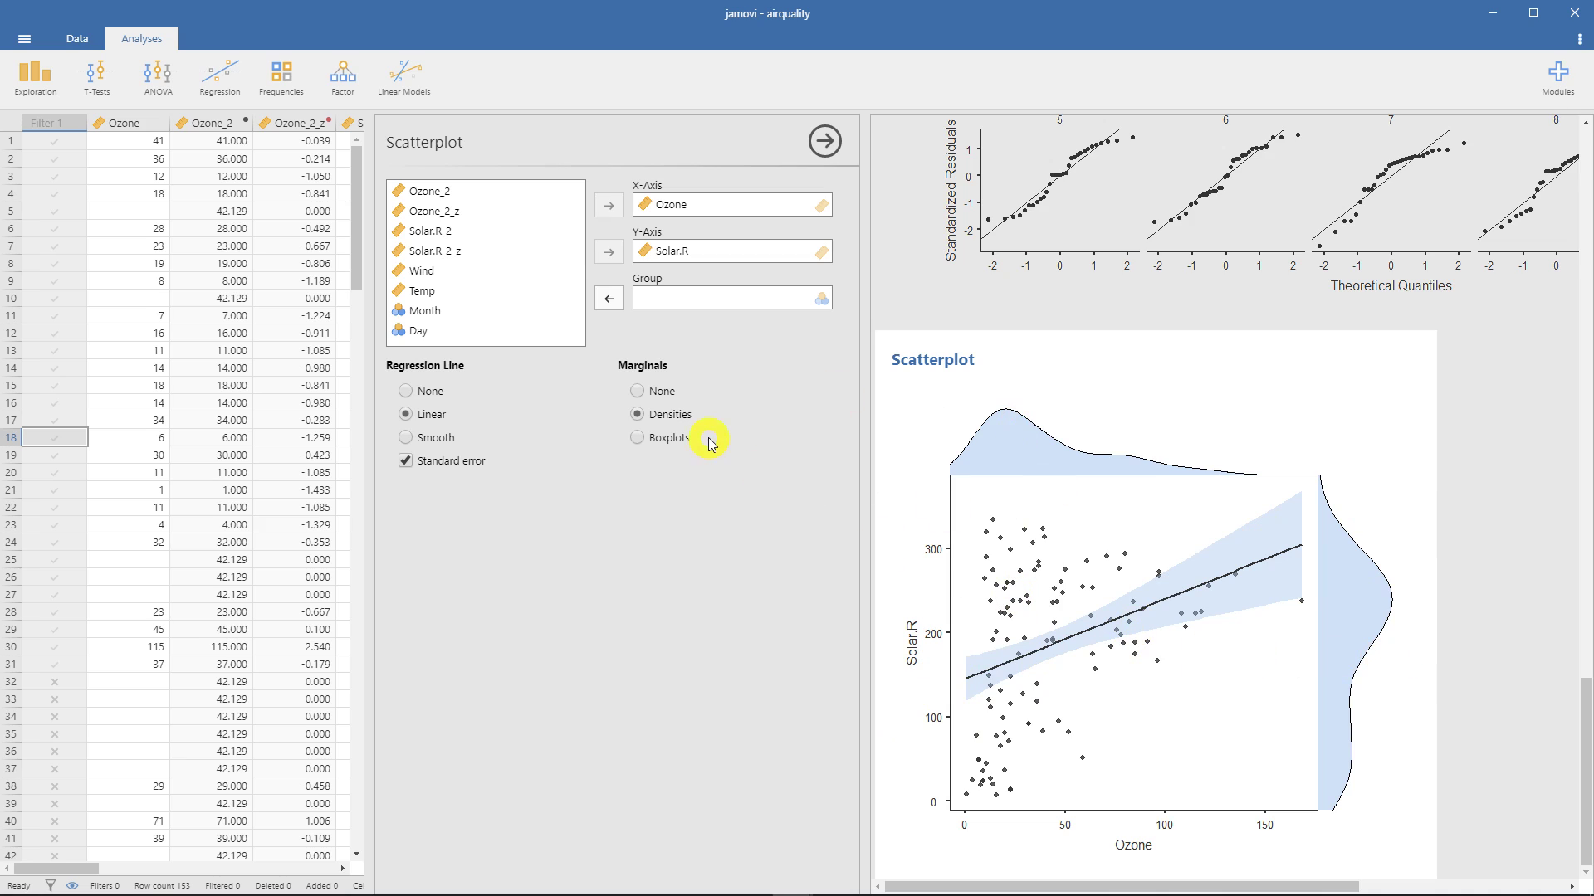
pyautogui.click(639, 438)
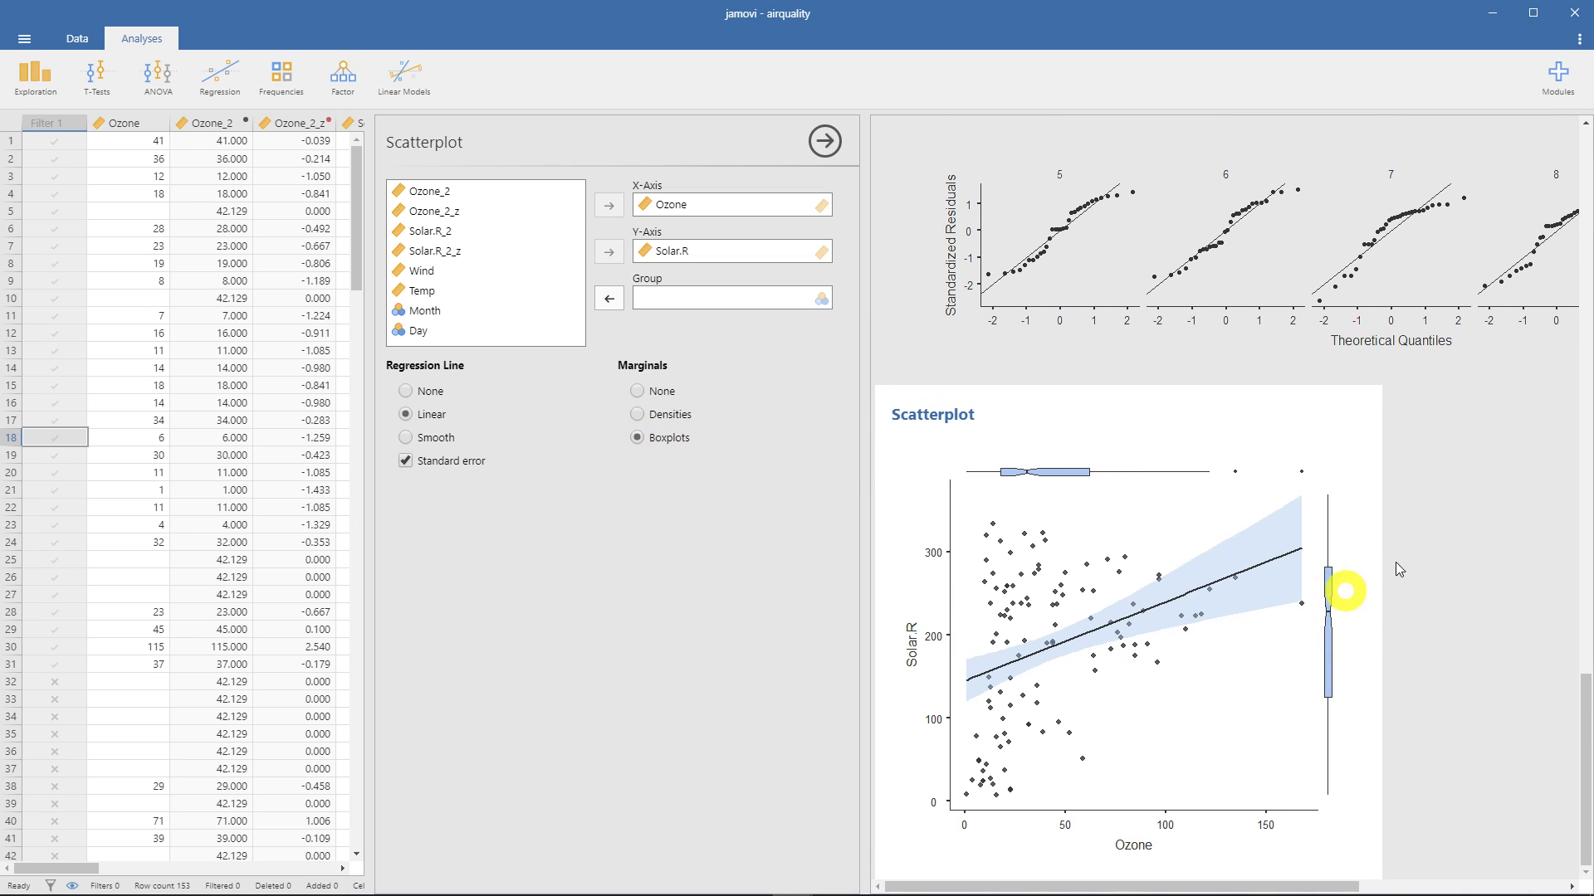
pyautogui.click(646, 417)
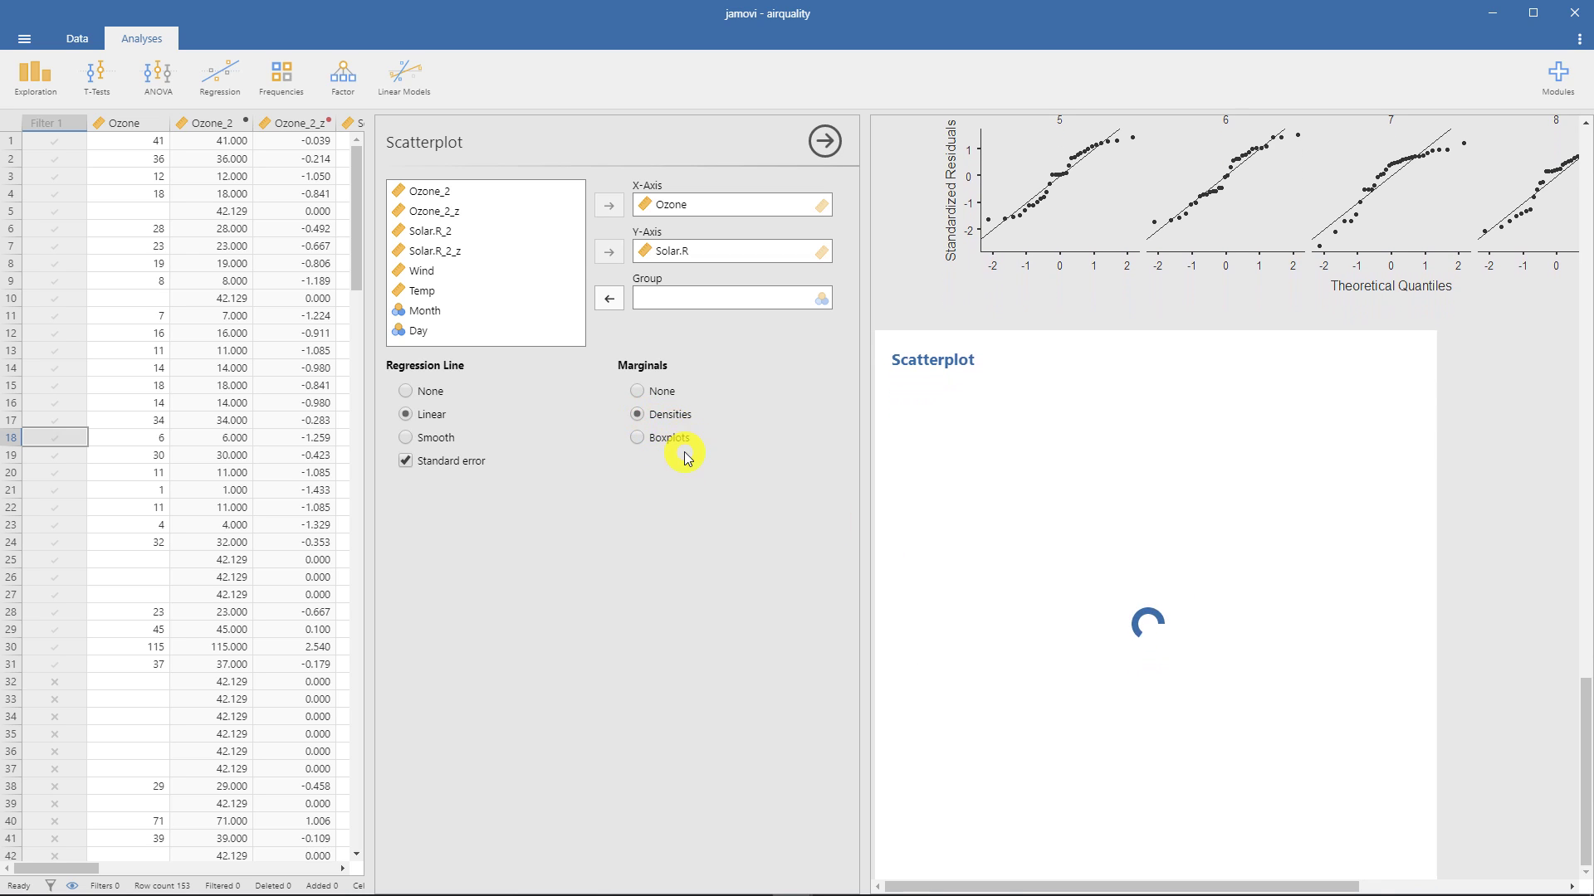
# Replace the scatterplot's variables with Solar.R_2 on the X-axis and Ozone_2 on the Y-axis.
pyautogui.click(676, 250)
pyautogui.click(609, 251)
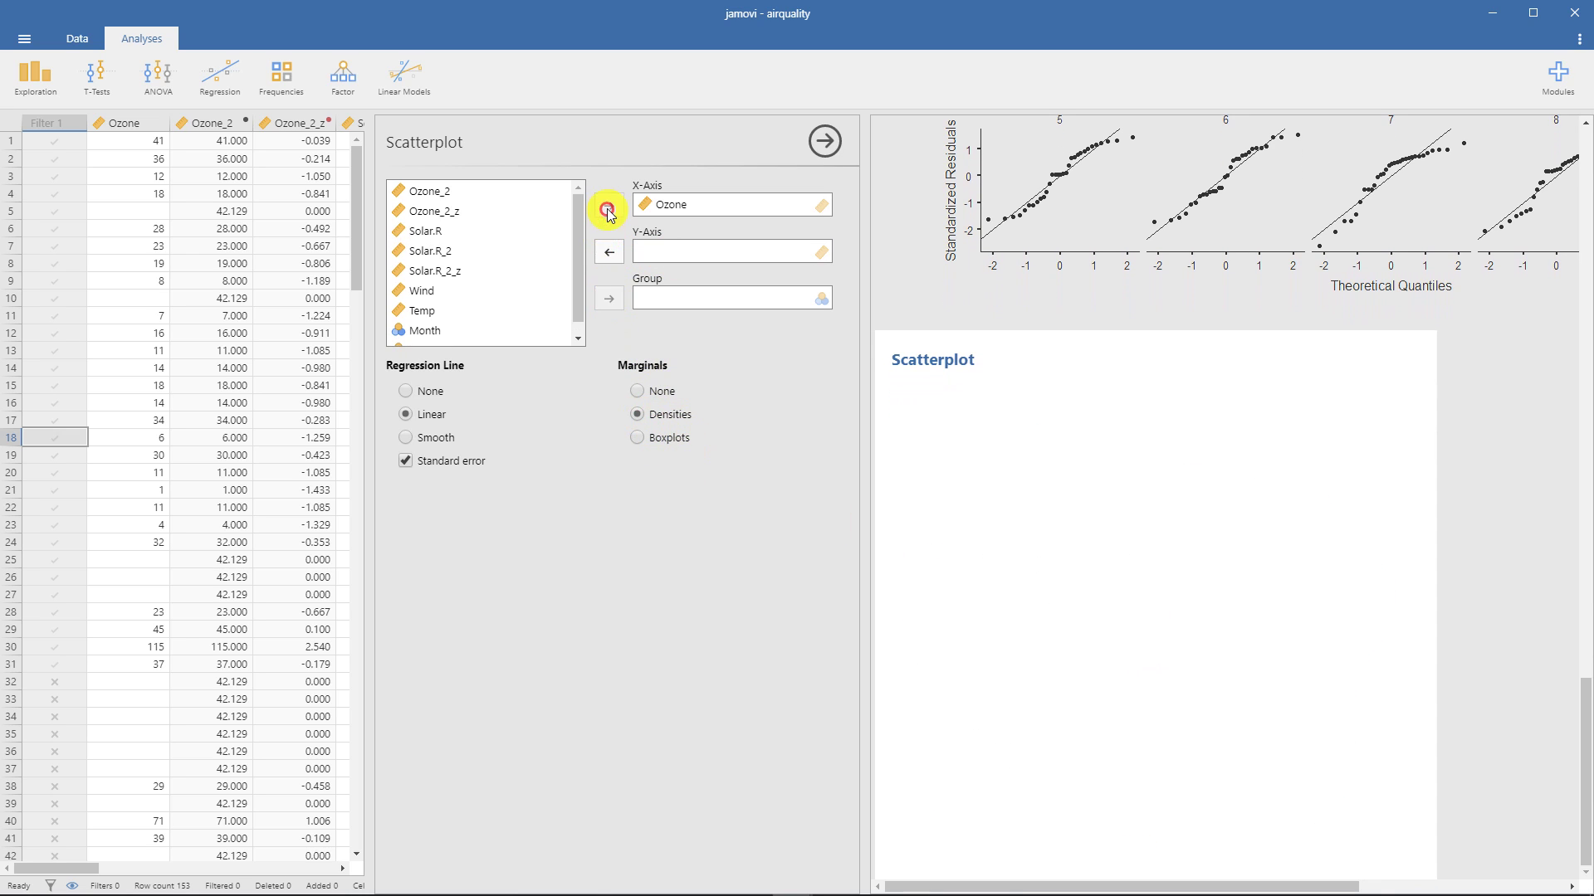
pyautogui.click(654, 207)
pyautogui.click(614, 207)
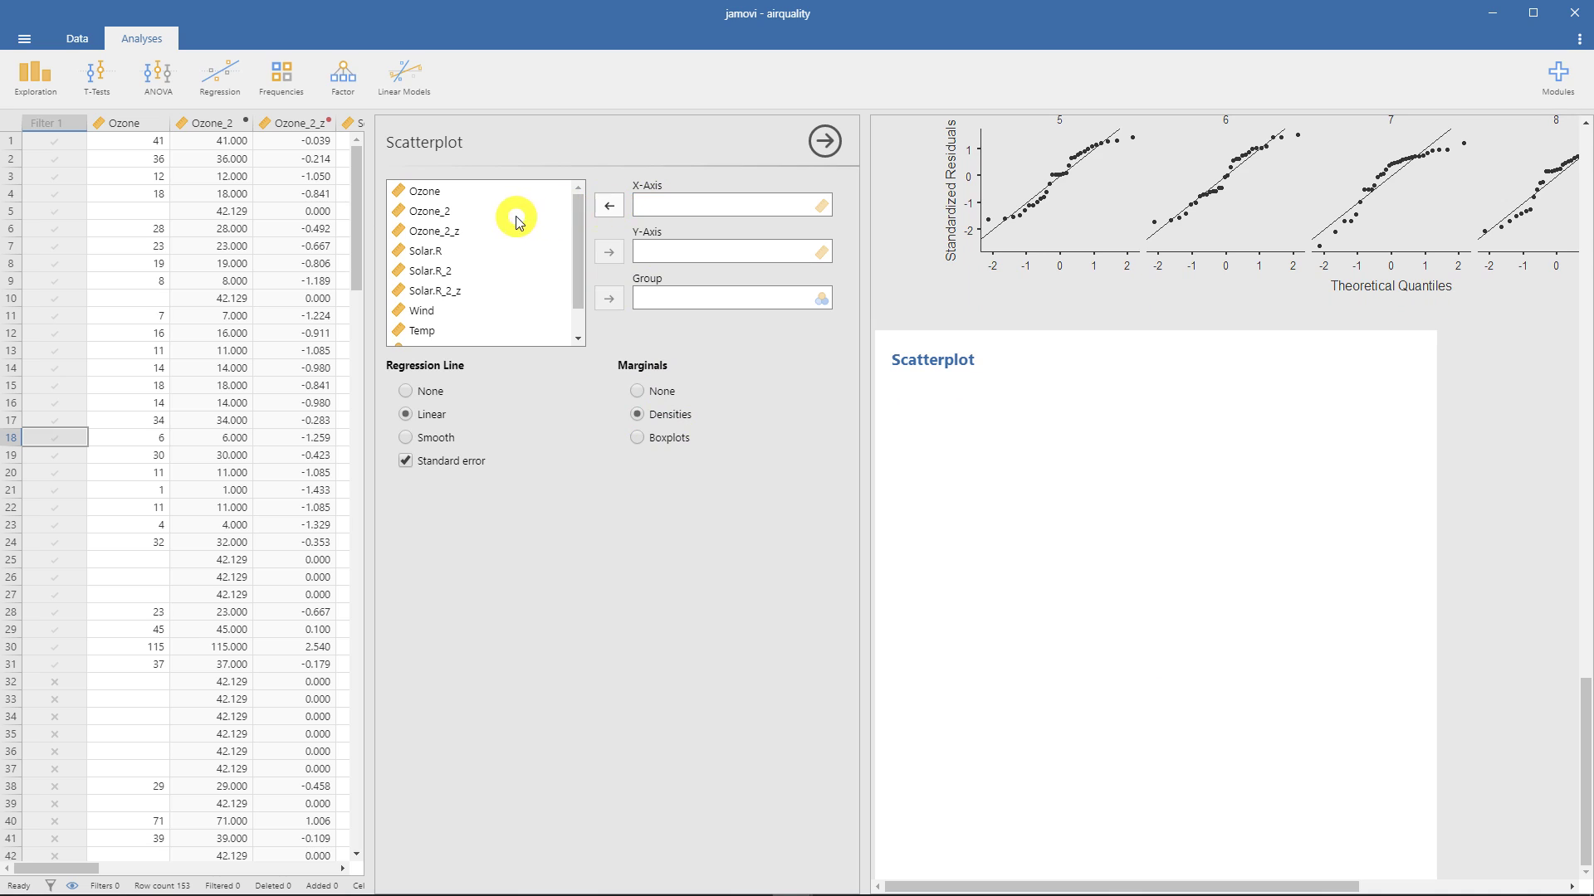
pyautogui.click(480, 212)
pyautogui.click(609, 252)
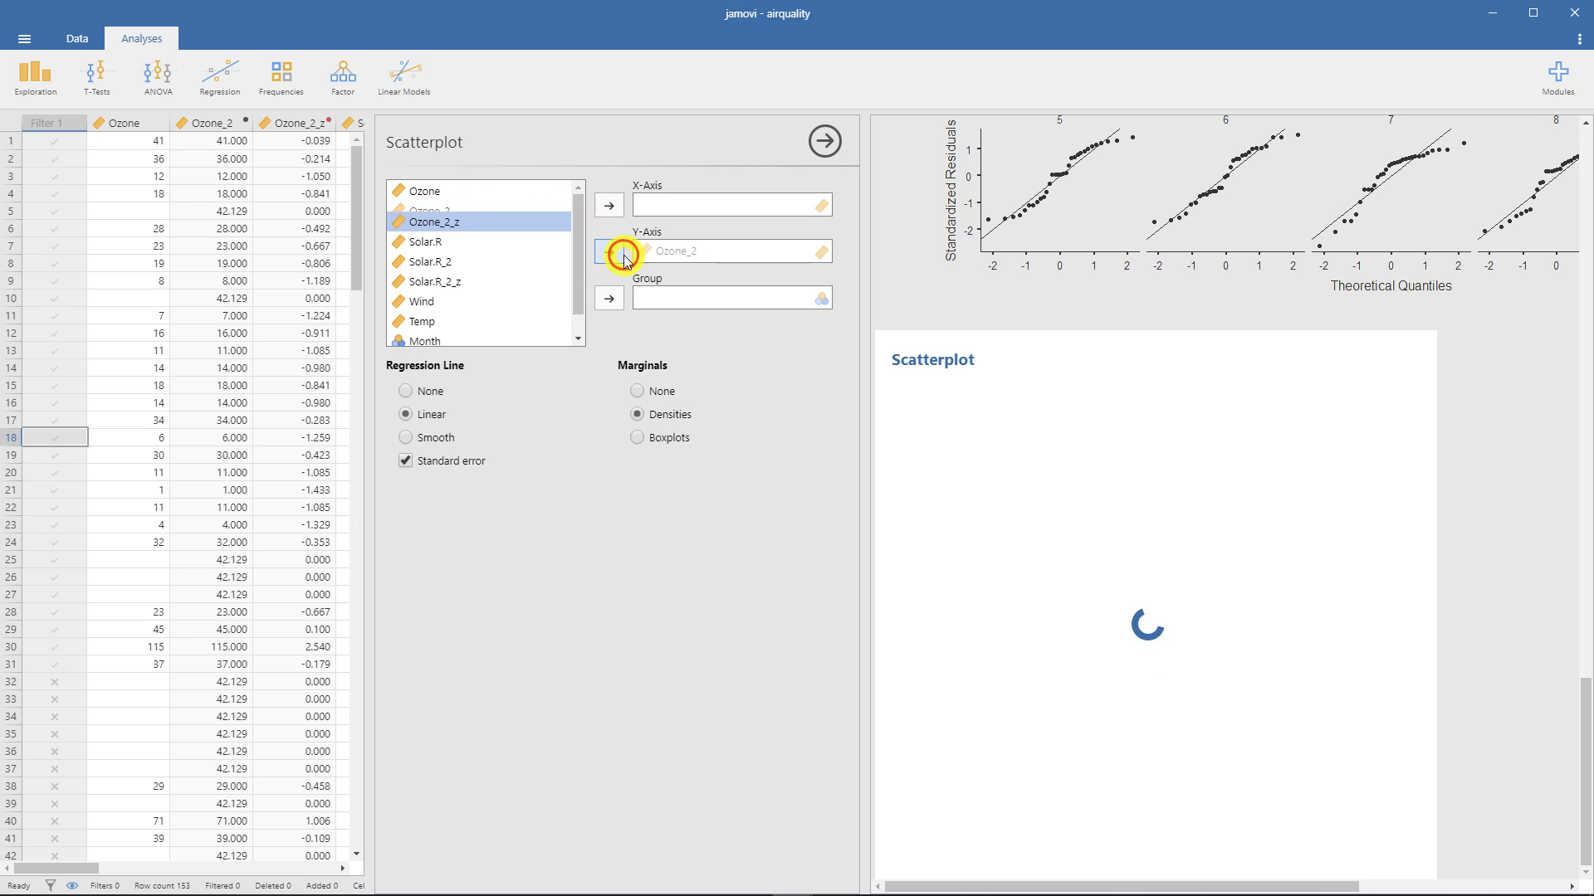
pyautogui.click(501, 258)
pyautogui.click(611, 210)
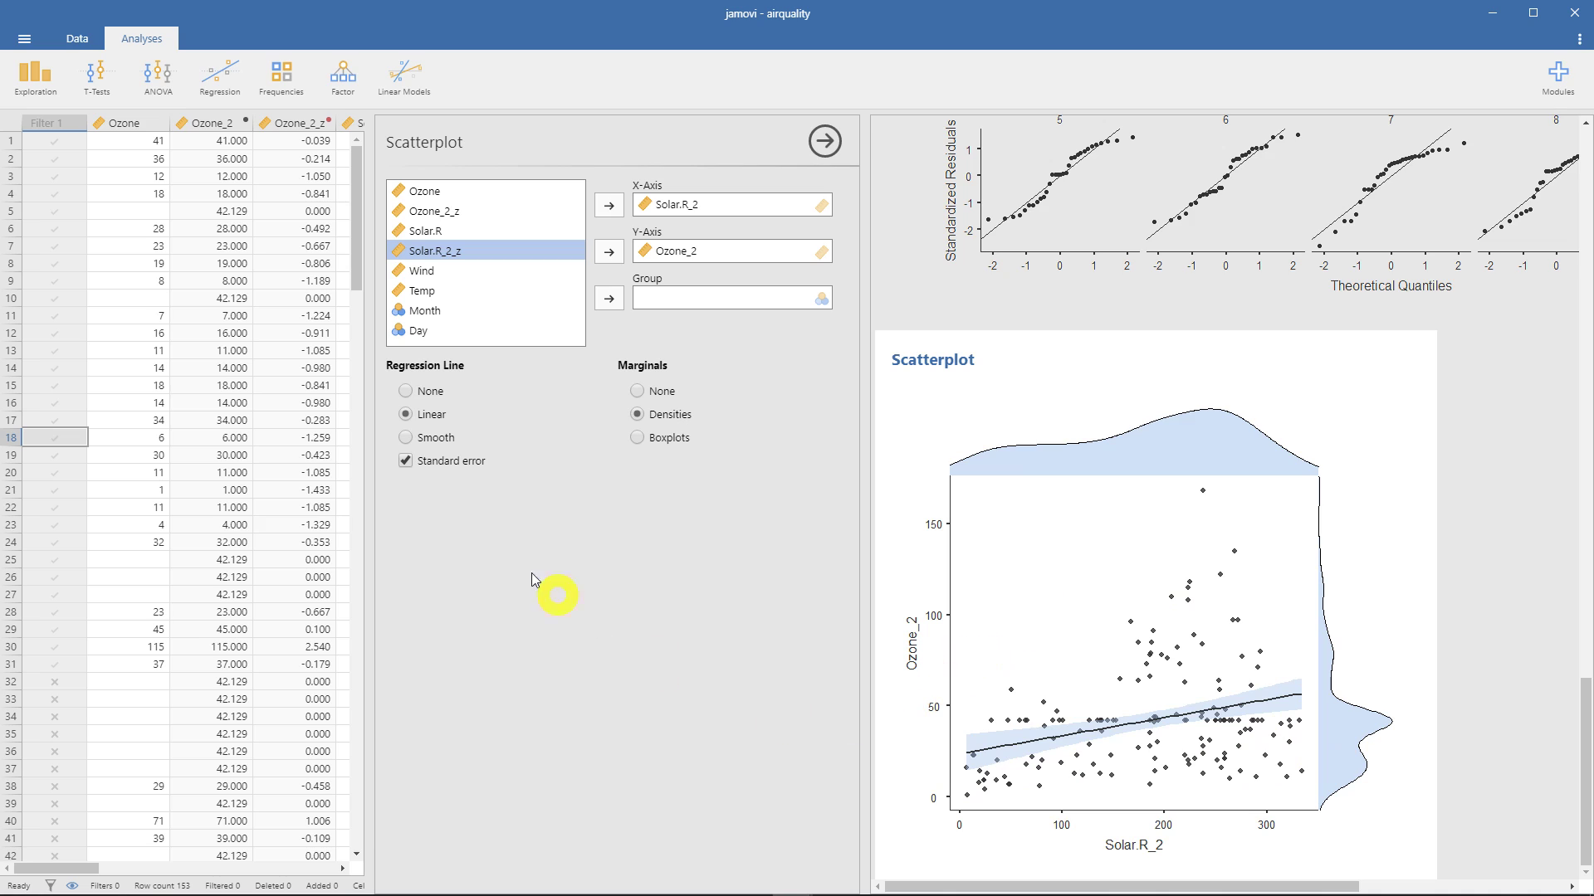
# Try the Smooth regression line on the Ozone_2 against Solar.R_2 scatterplot, and switch back to Linear.
pyautogui.click(408, 438)
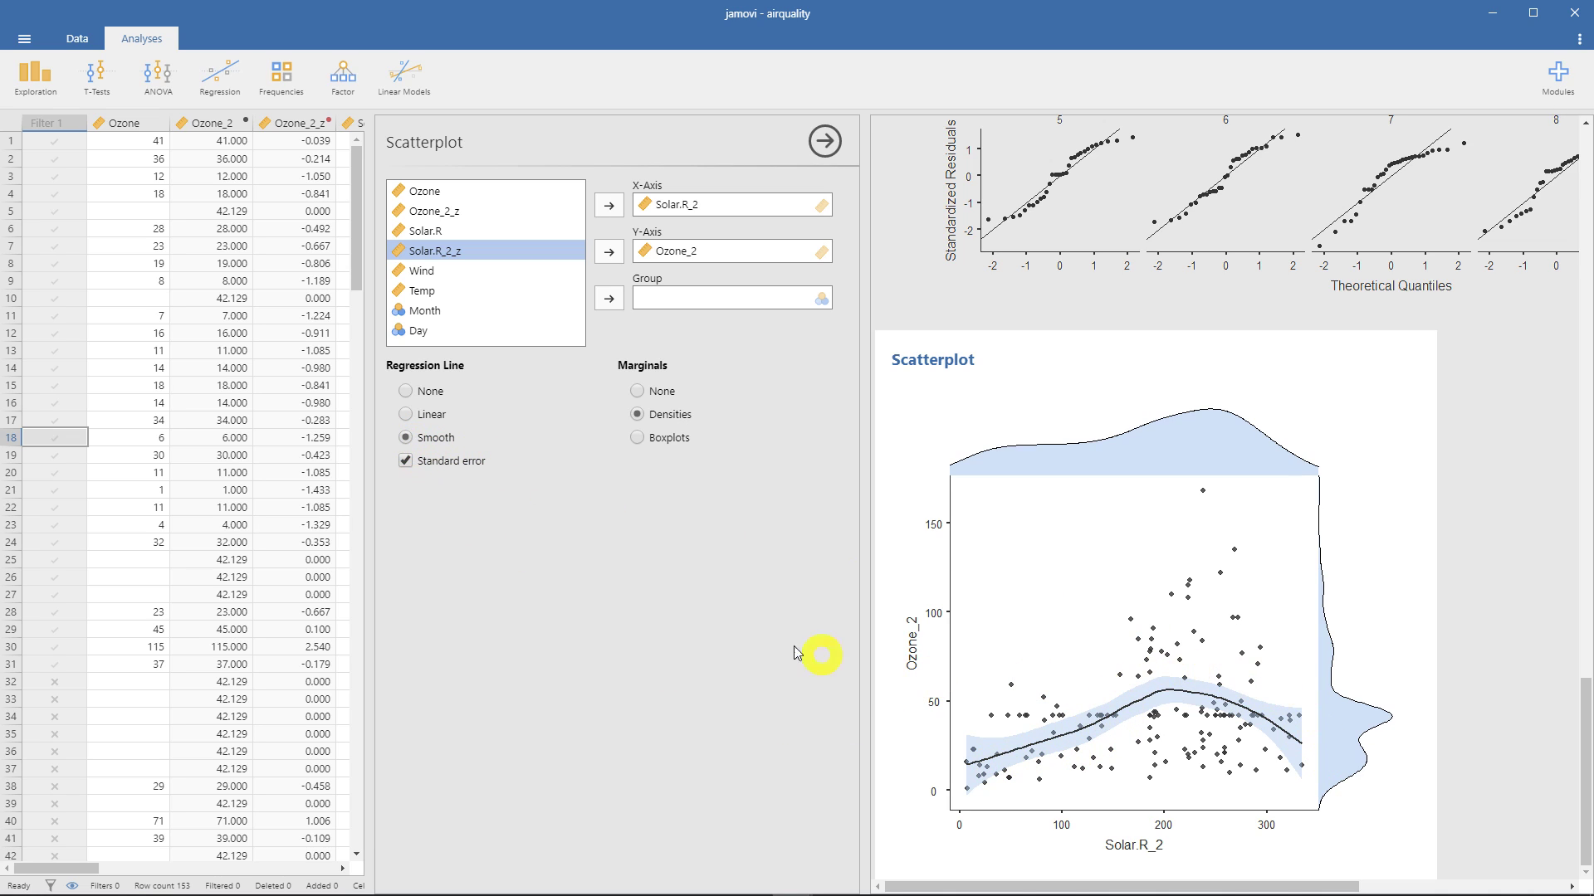
pyautogui.click(405, 414)
# Clear both scatterplot axes and assign the standardized variables, Solar.R_2_z to the X-axis and Ozone_2_z to the Y-axis.
pyautogui.click(610, 205)
pyautogui.click(609, 205)
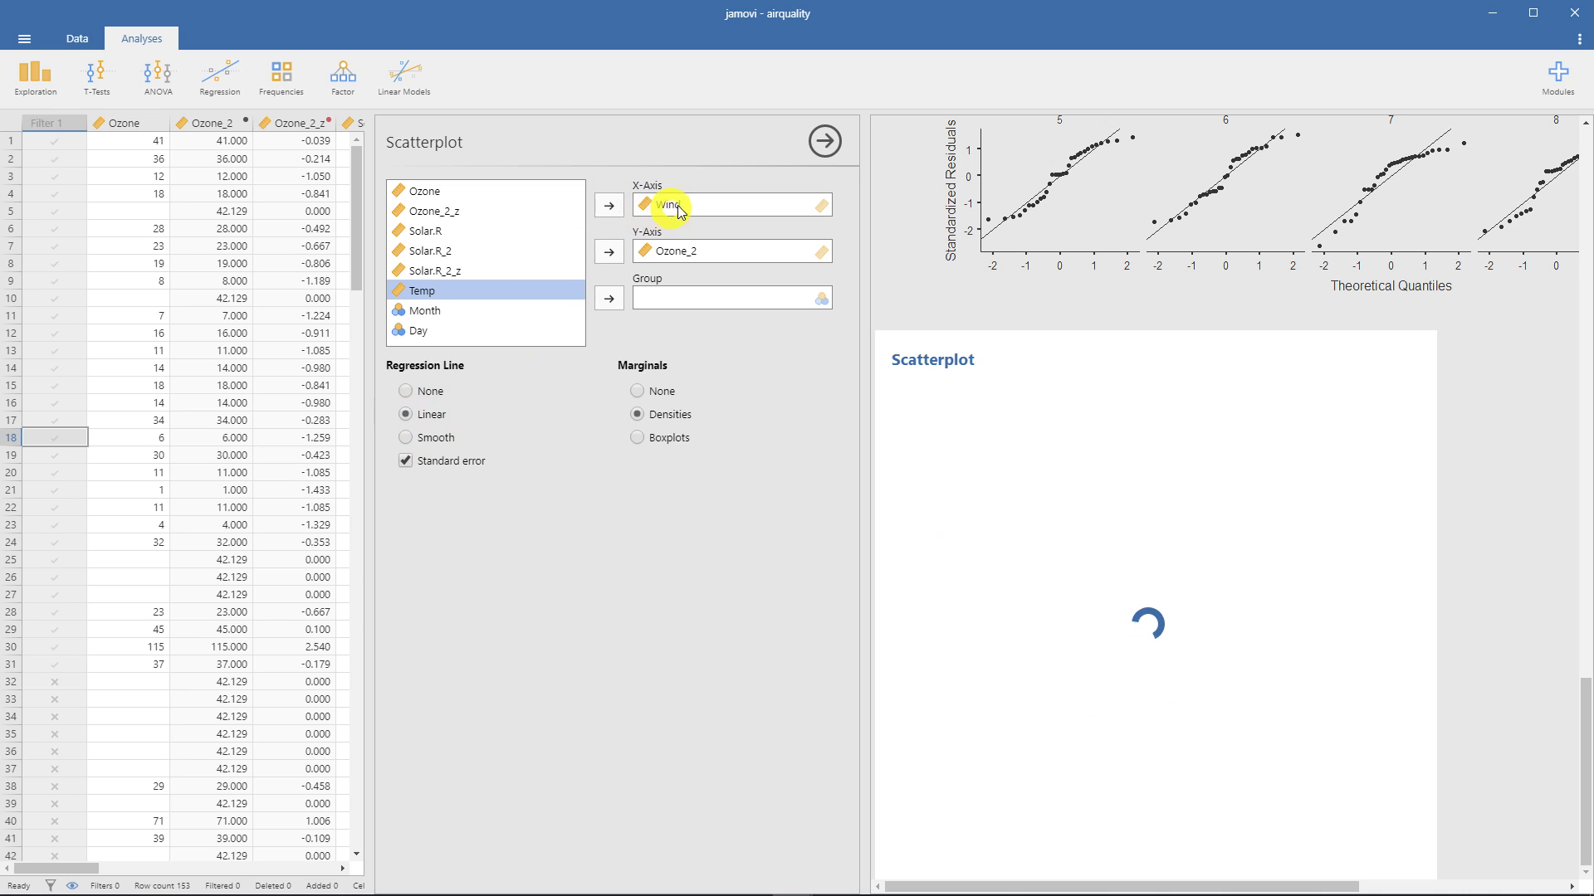
pyautogui.click(672, 207)
pyautogui.click(609, 205)
pyautogui.click(675, 251)
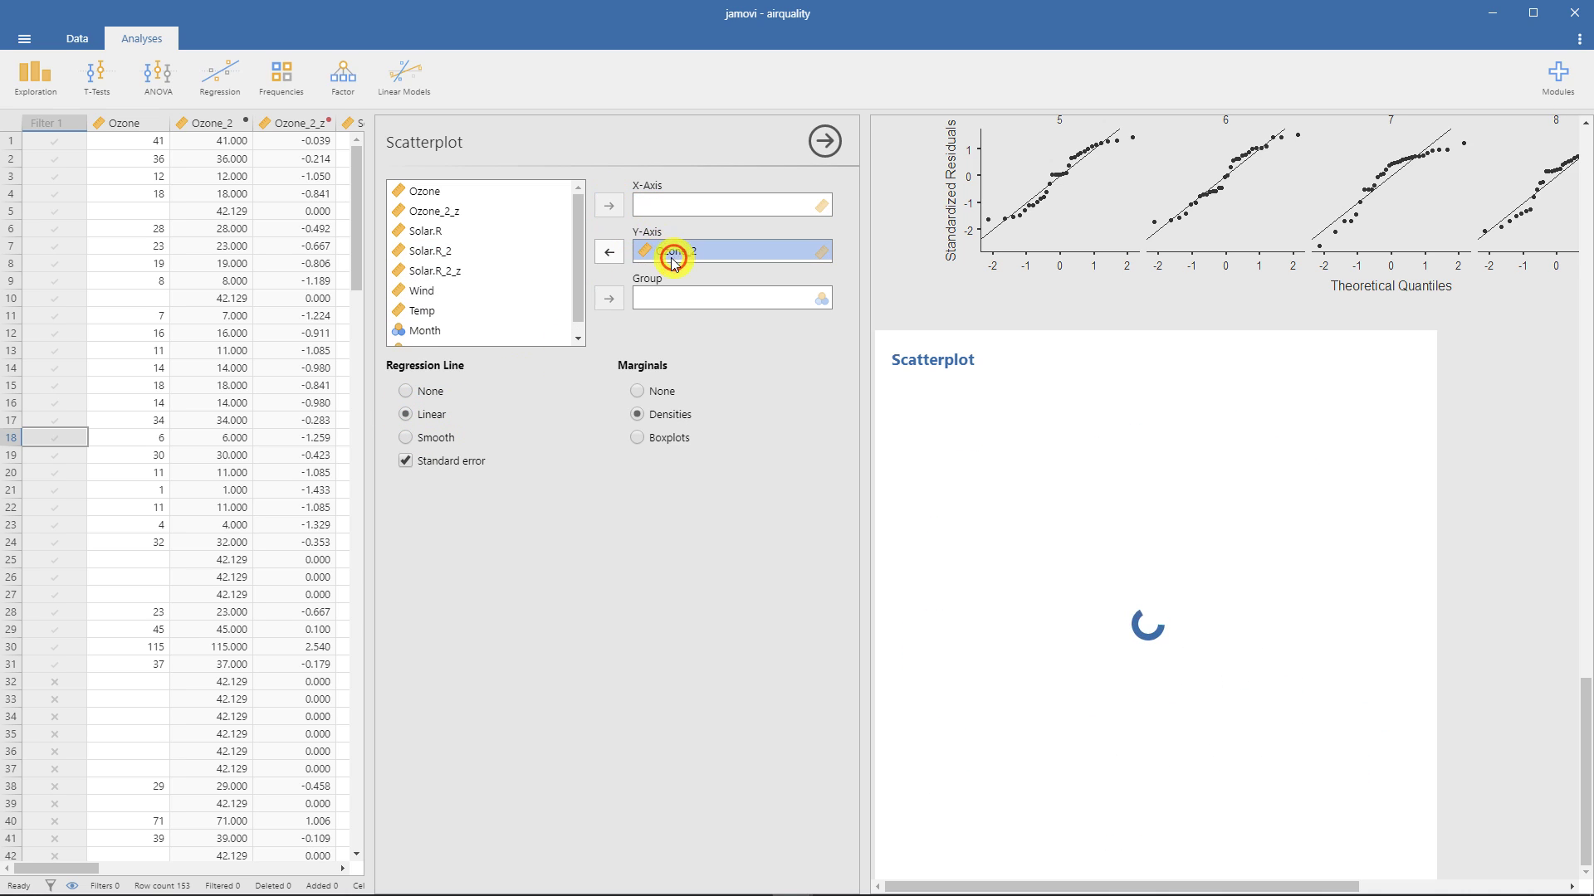
pyautogui.click(621, 259)
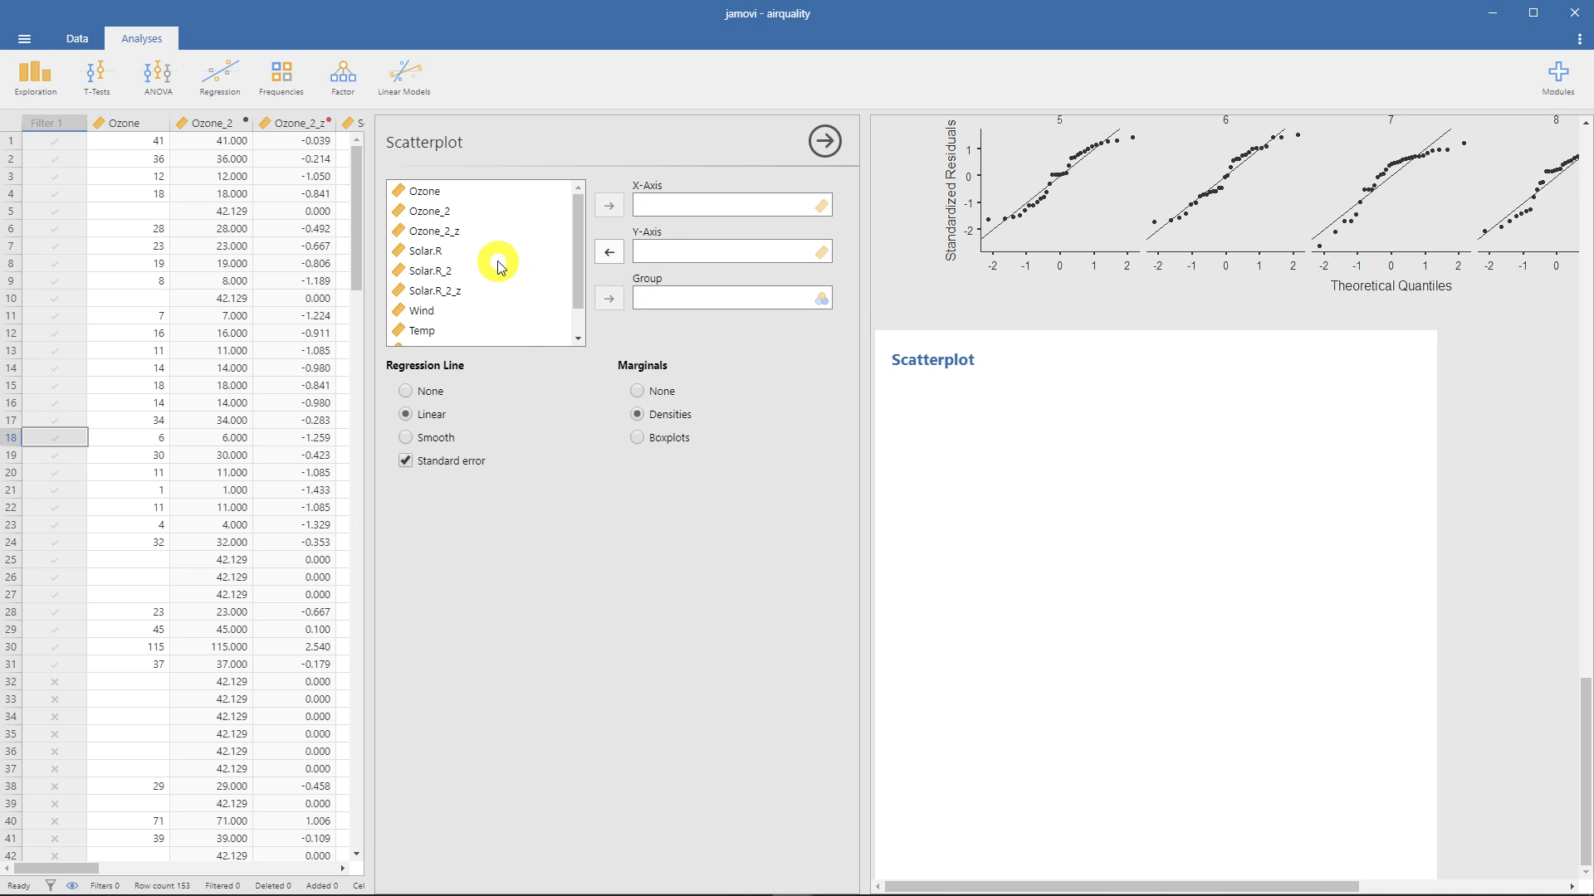
pyautogui.click(462, 230)
pyautogui.click(611, 251)
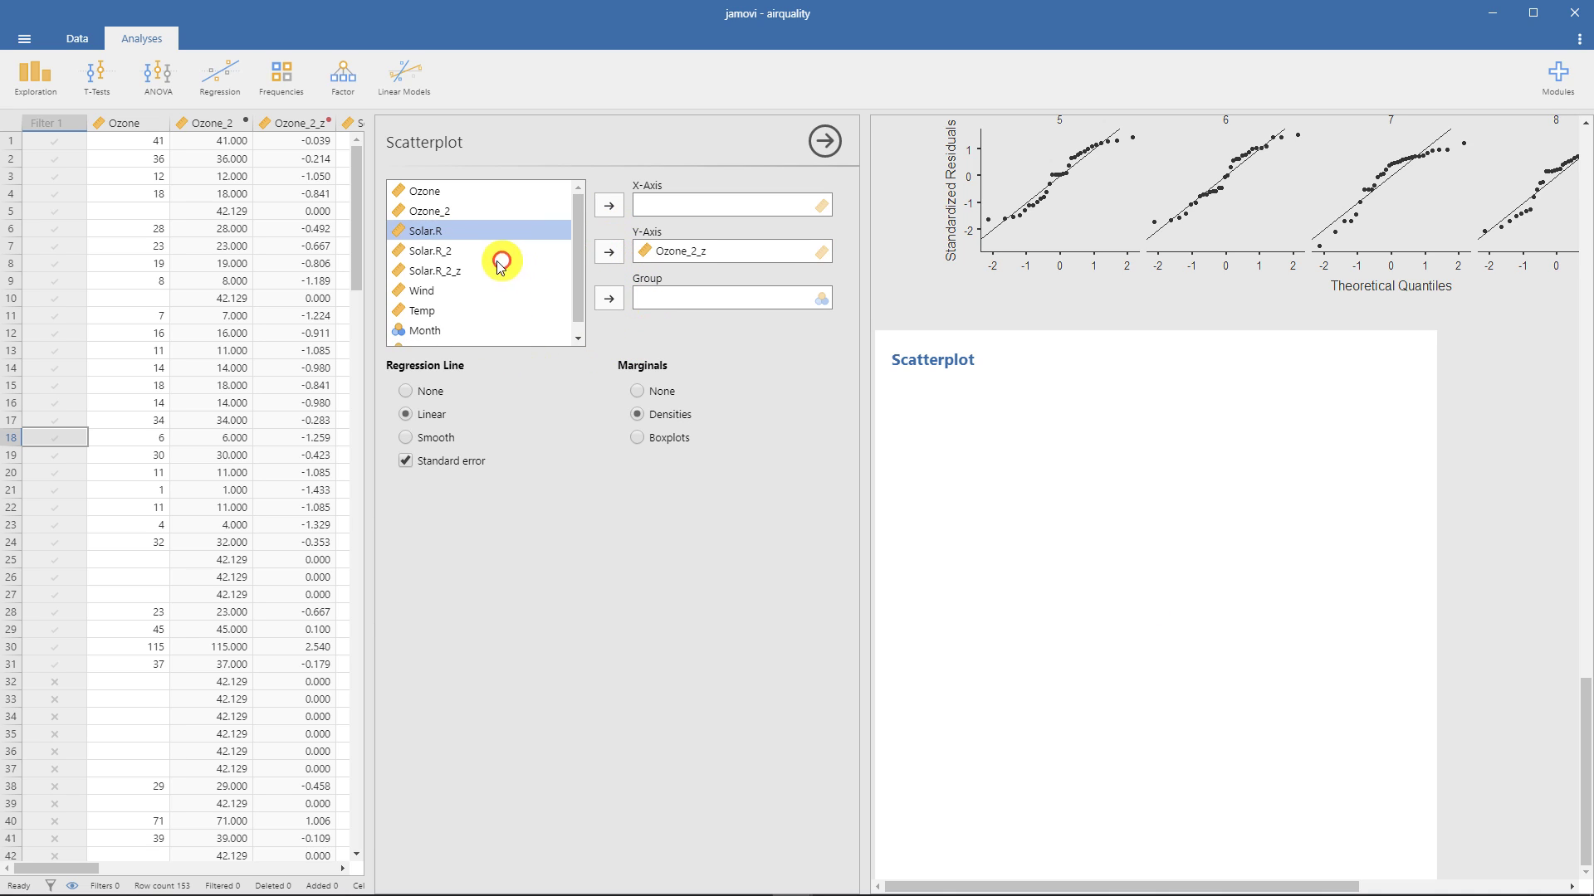
pyautogui.click(490, 269)
pyautogui.click(622, 210)
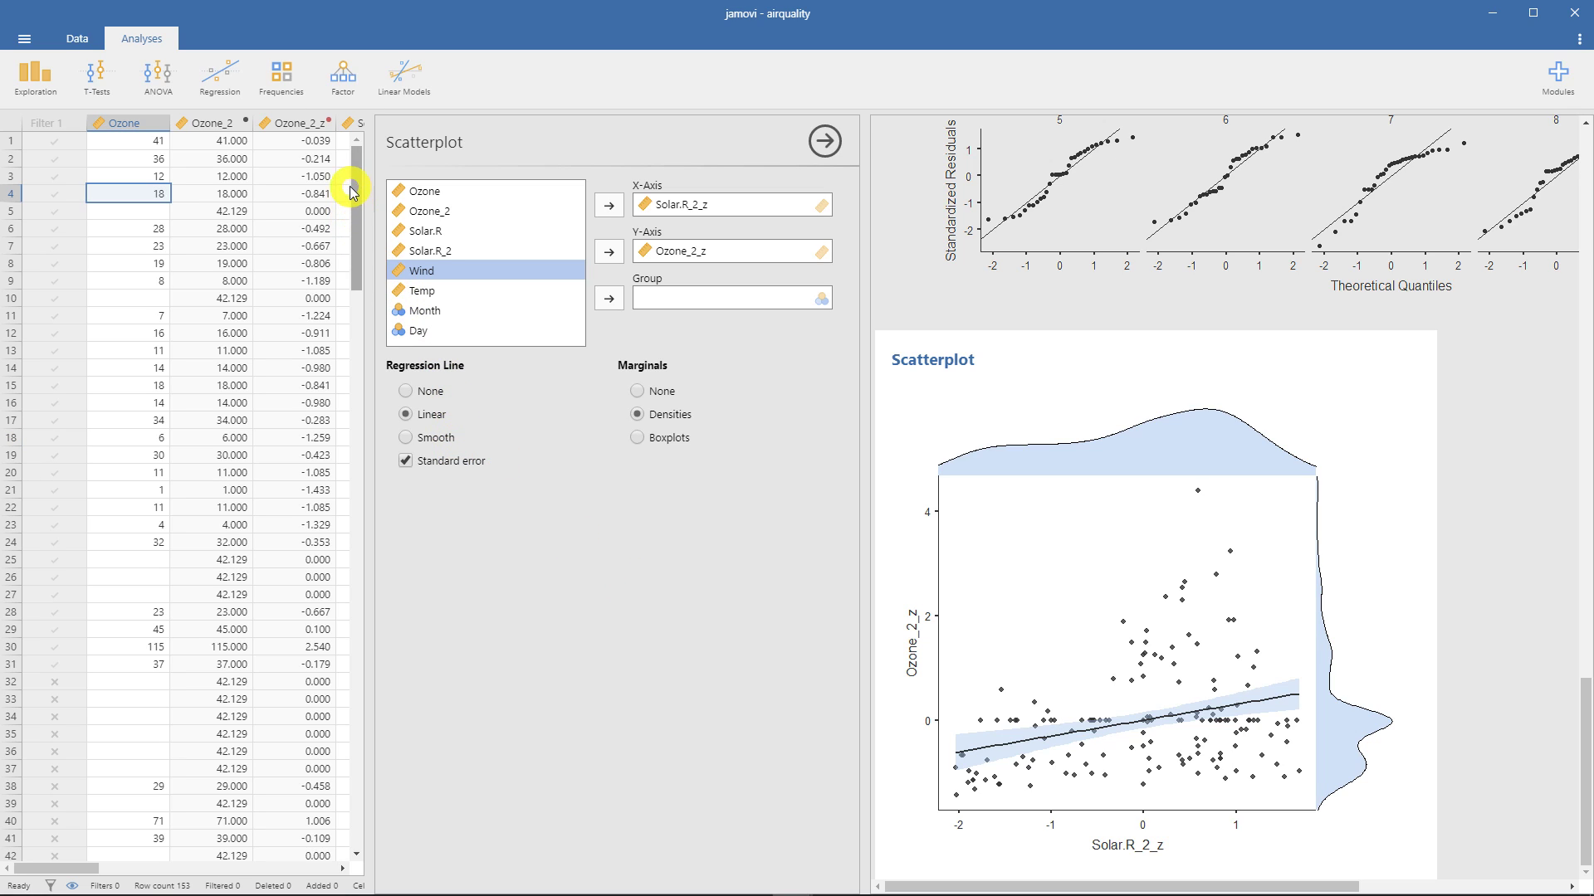
# Create a correlation matrix of Ozone_2 and Solar.R_2.
pyautogui.click(226, 81)
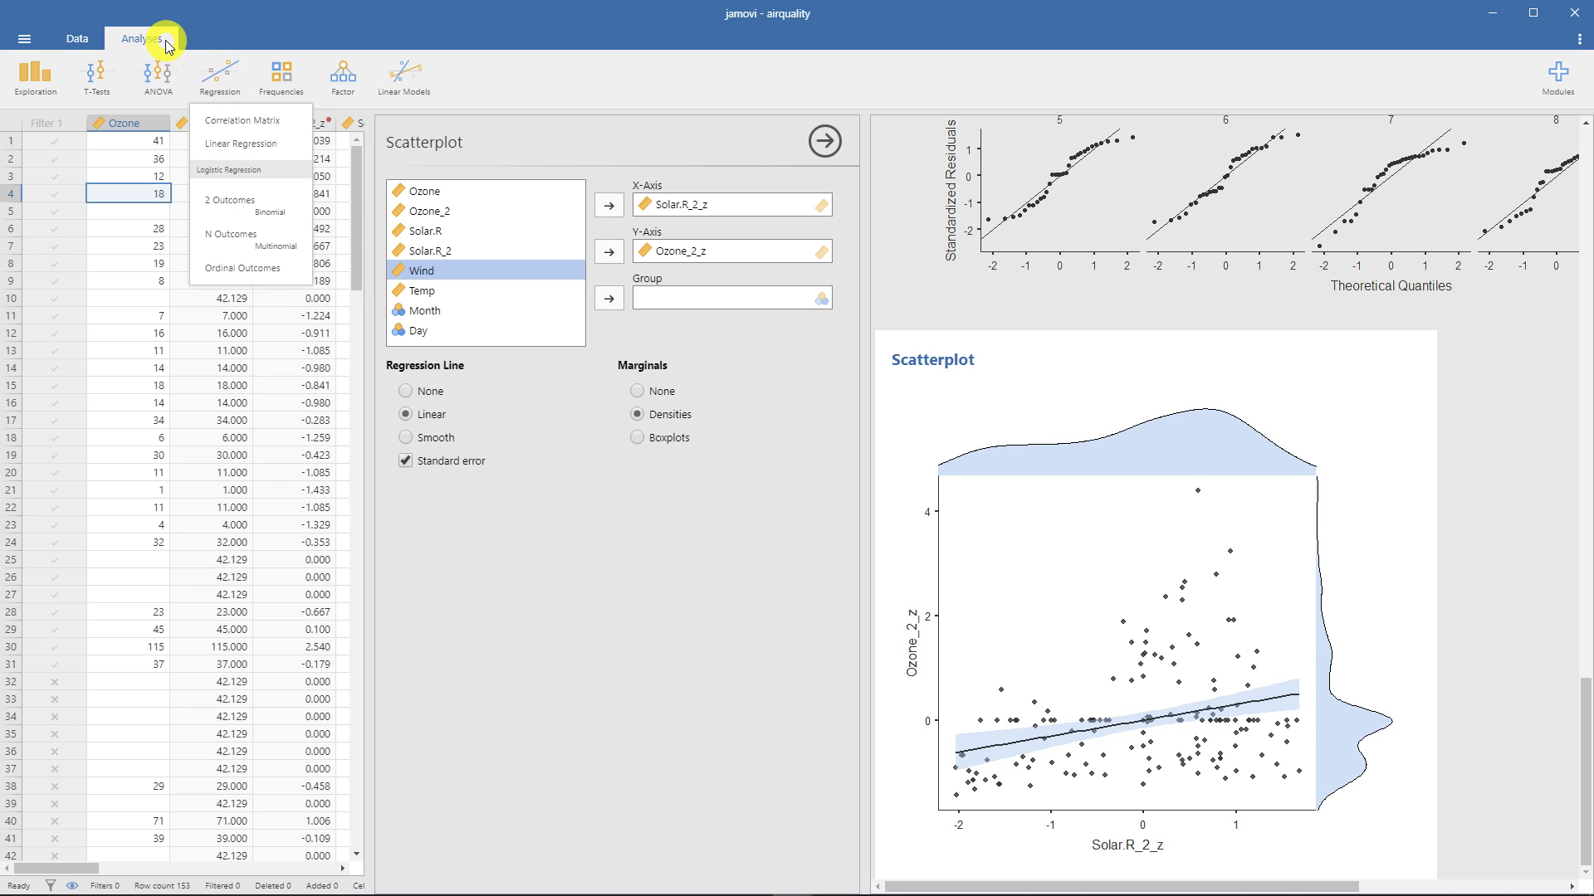
pyautogui.click(290, 125)
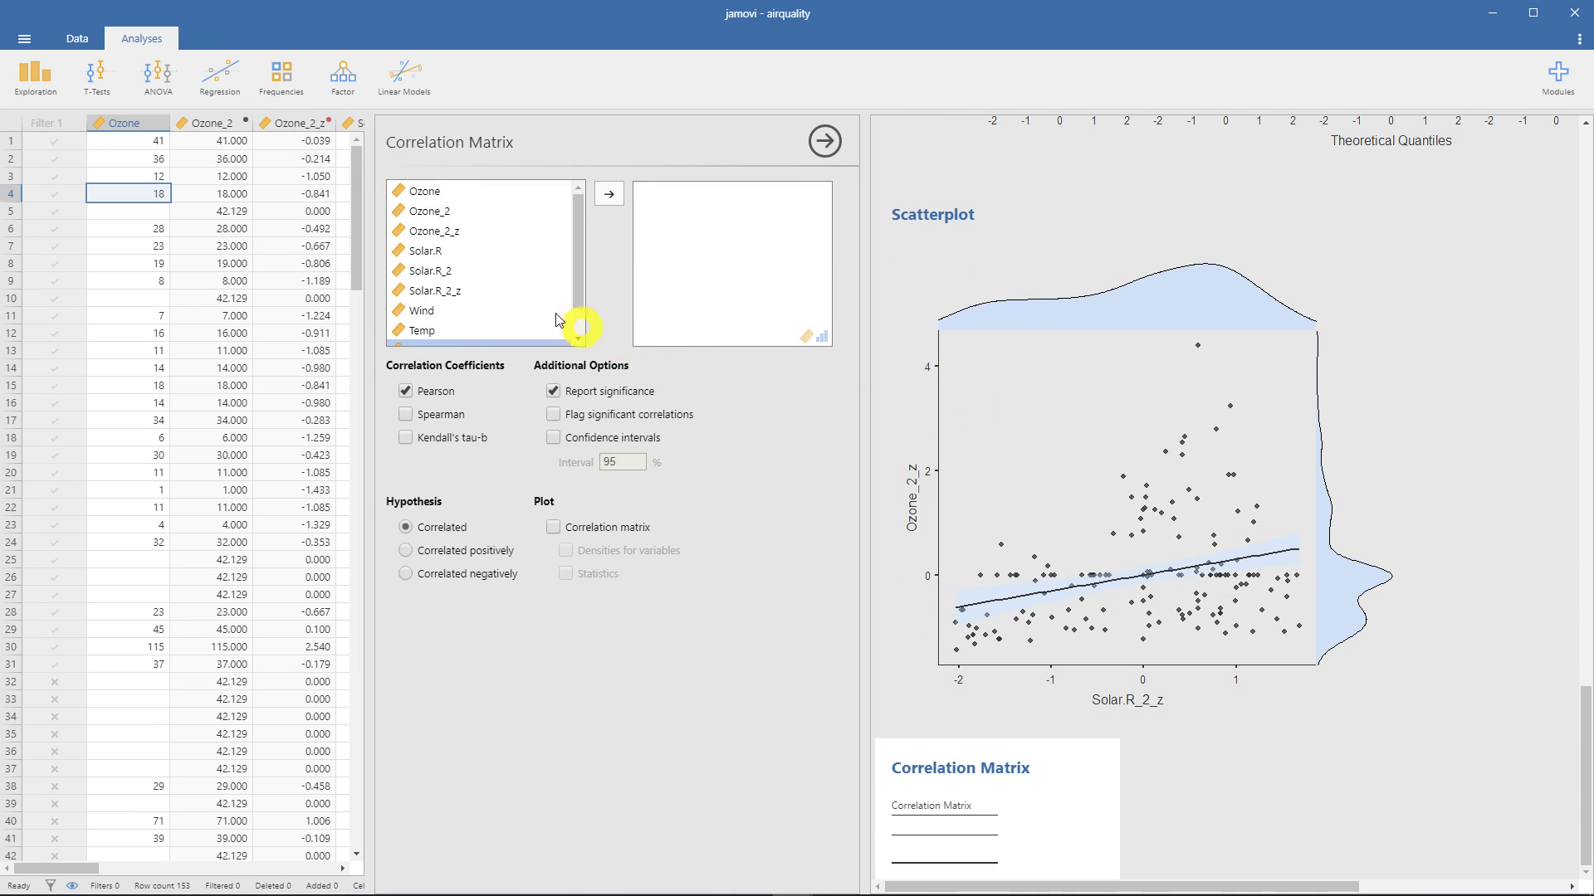
pyautogui.click(449, 212)
pyautogui.click(608, 193)
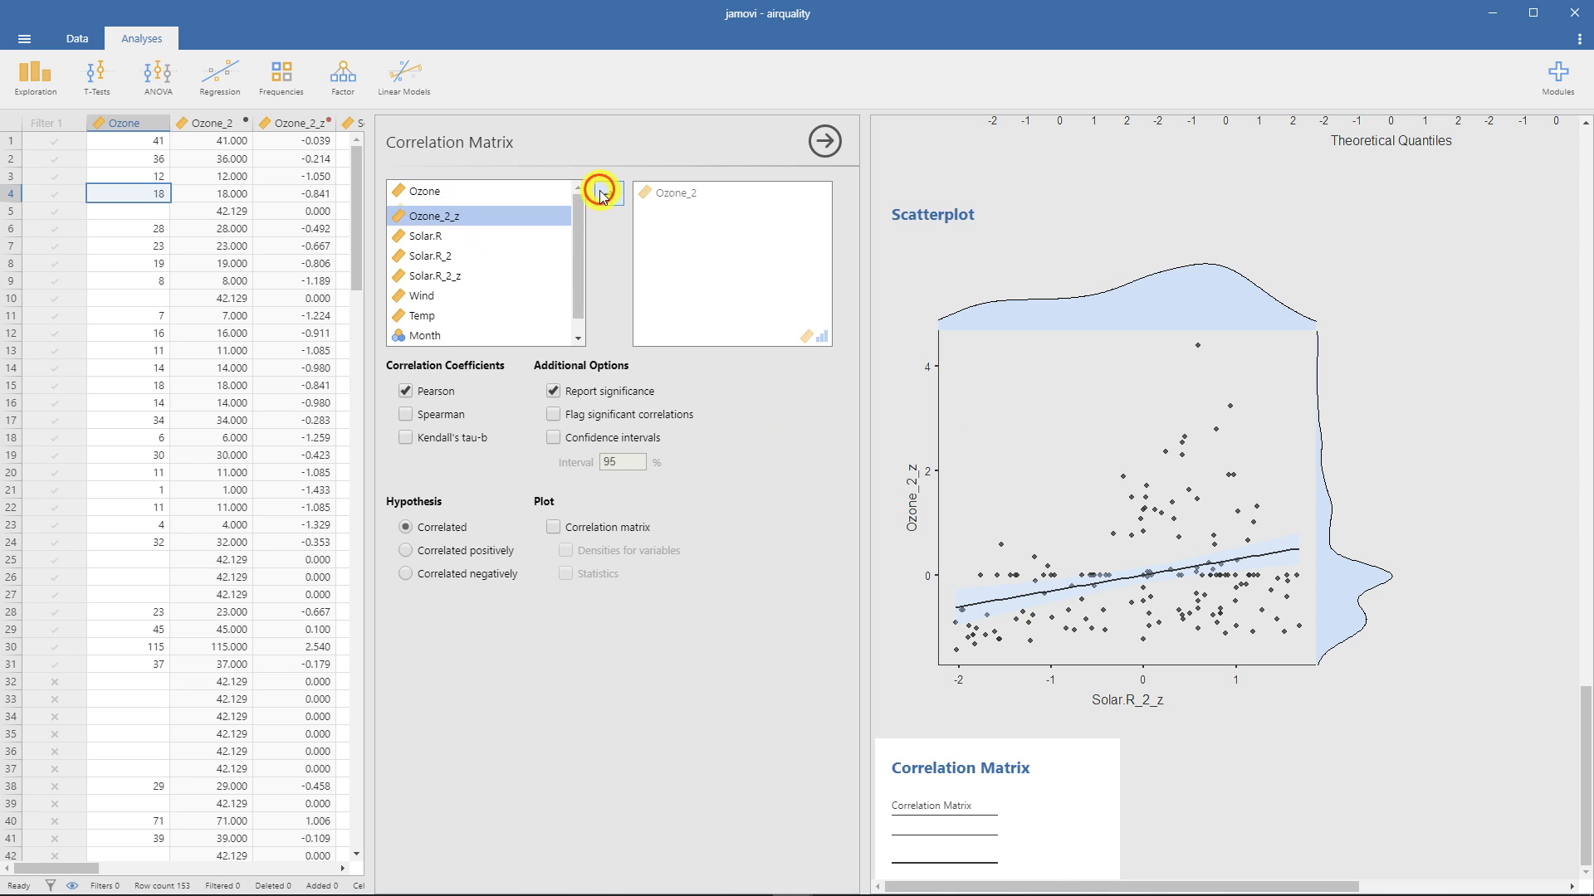
pyautogui.click(465, 246)
pyautogui.click(611, 194)
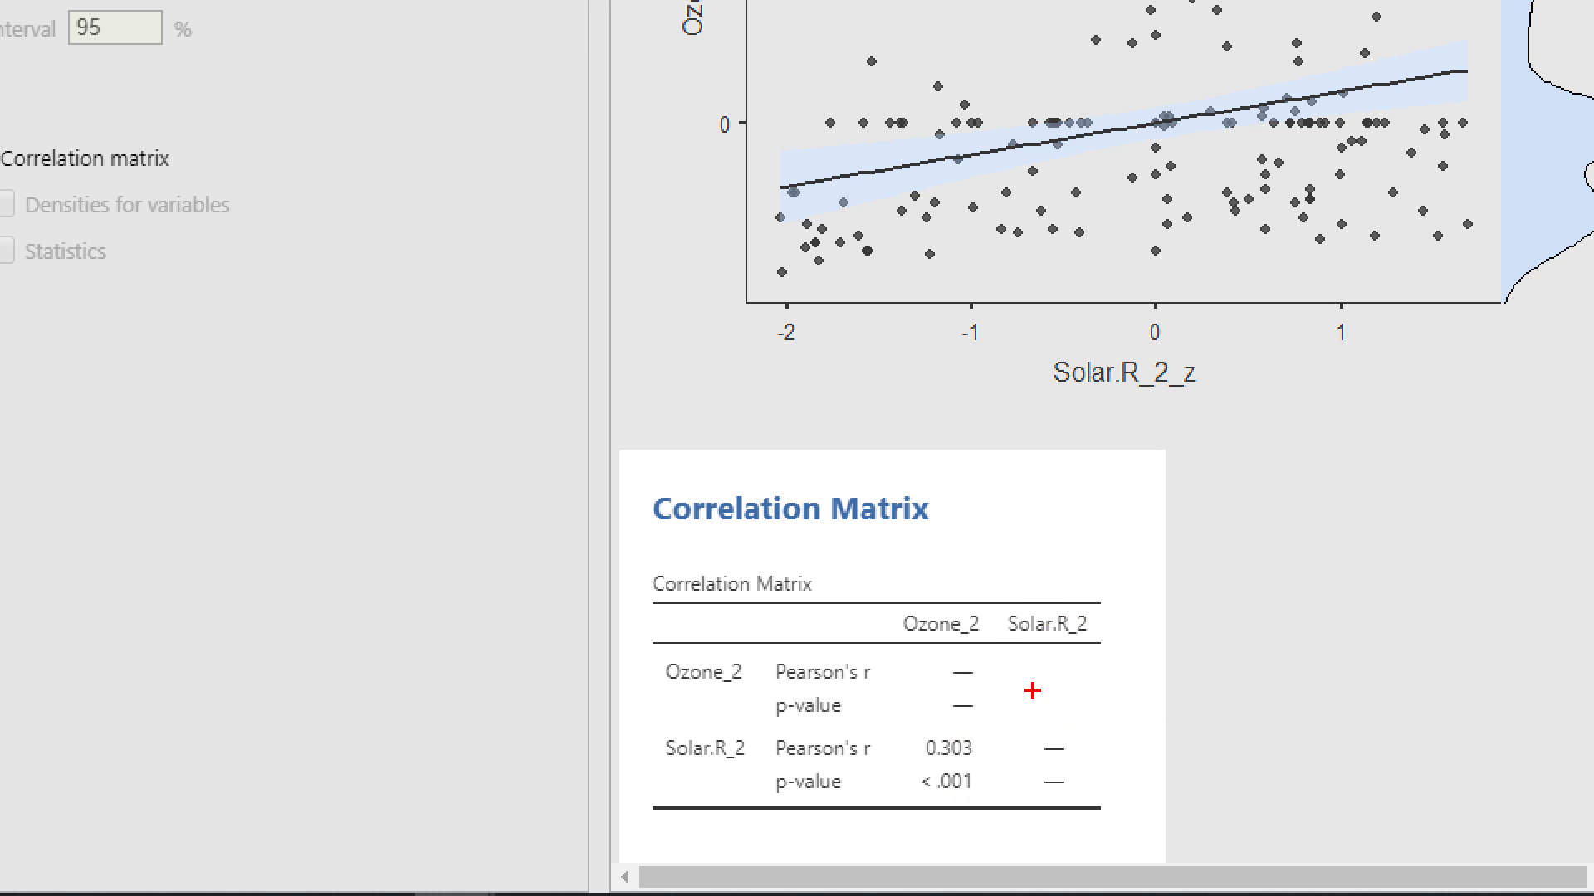
pyautogui.moveTo(836, 610); pyautogui.dragTo(1075, 797)
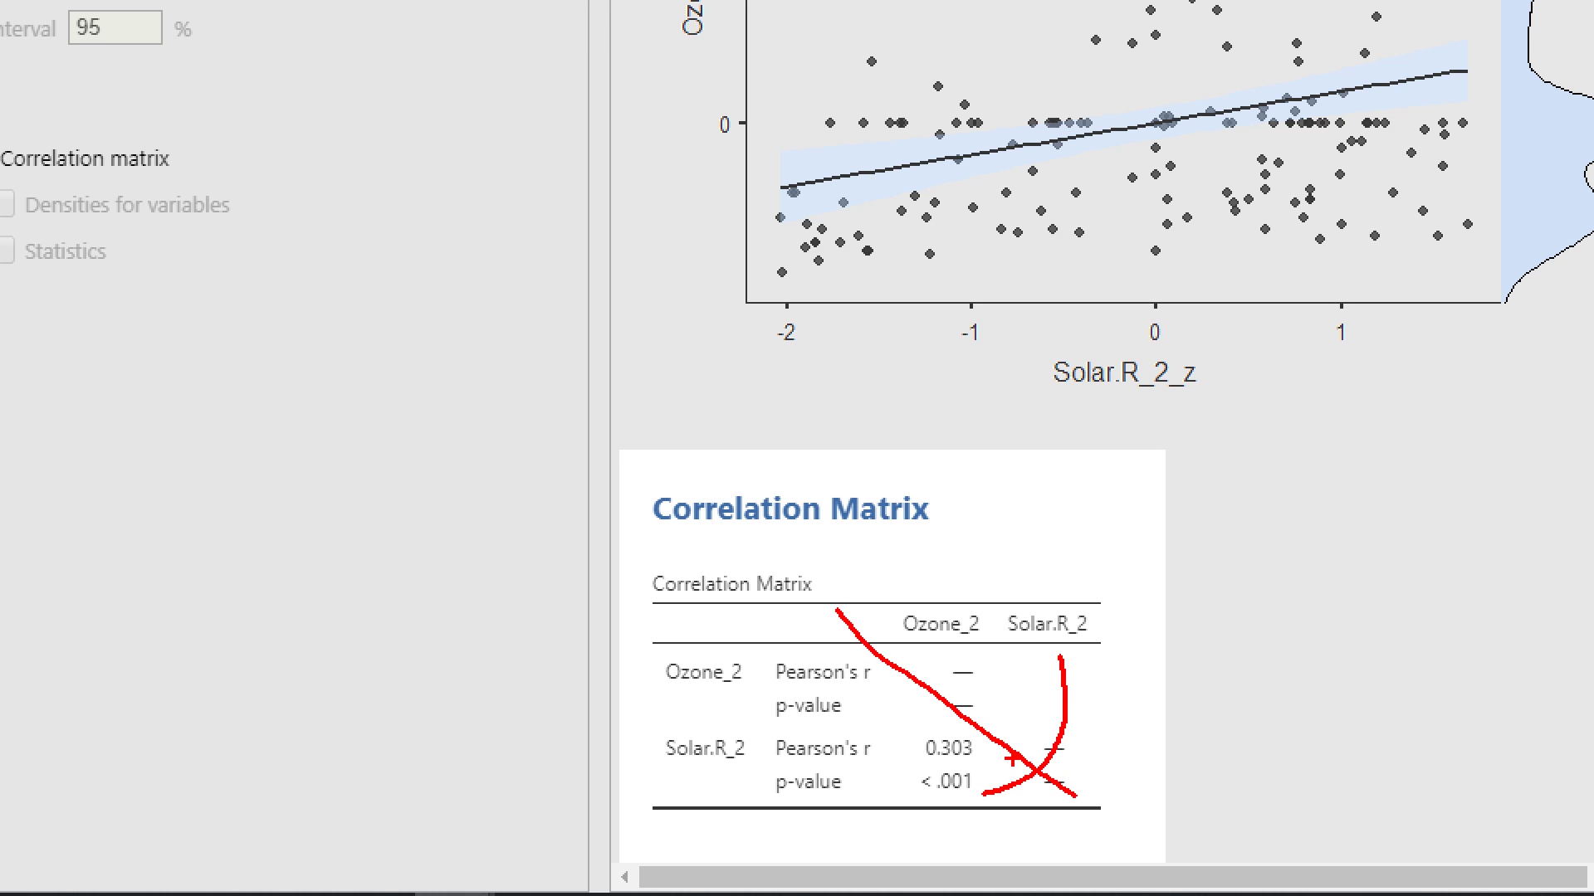
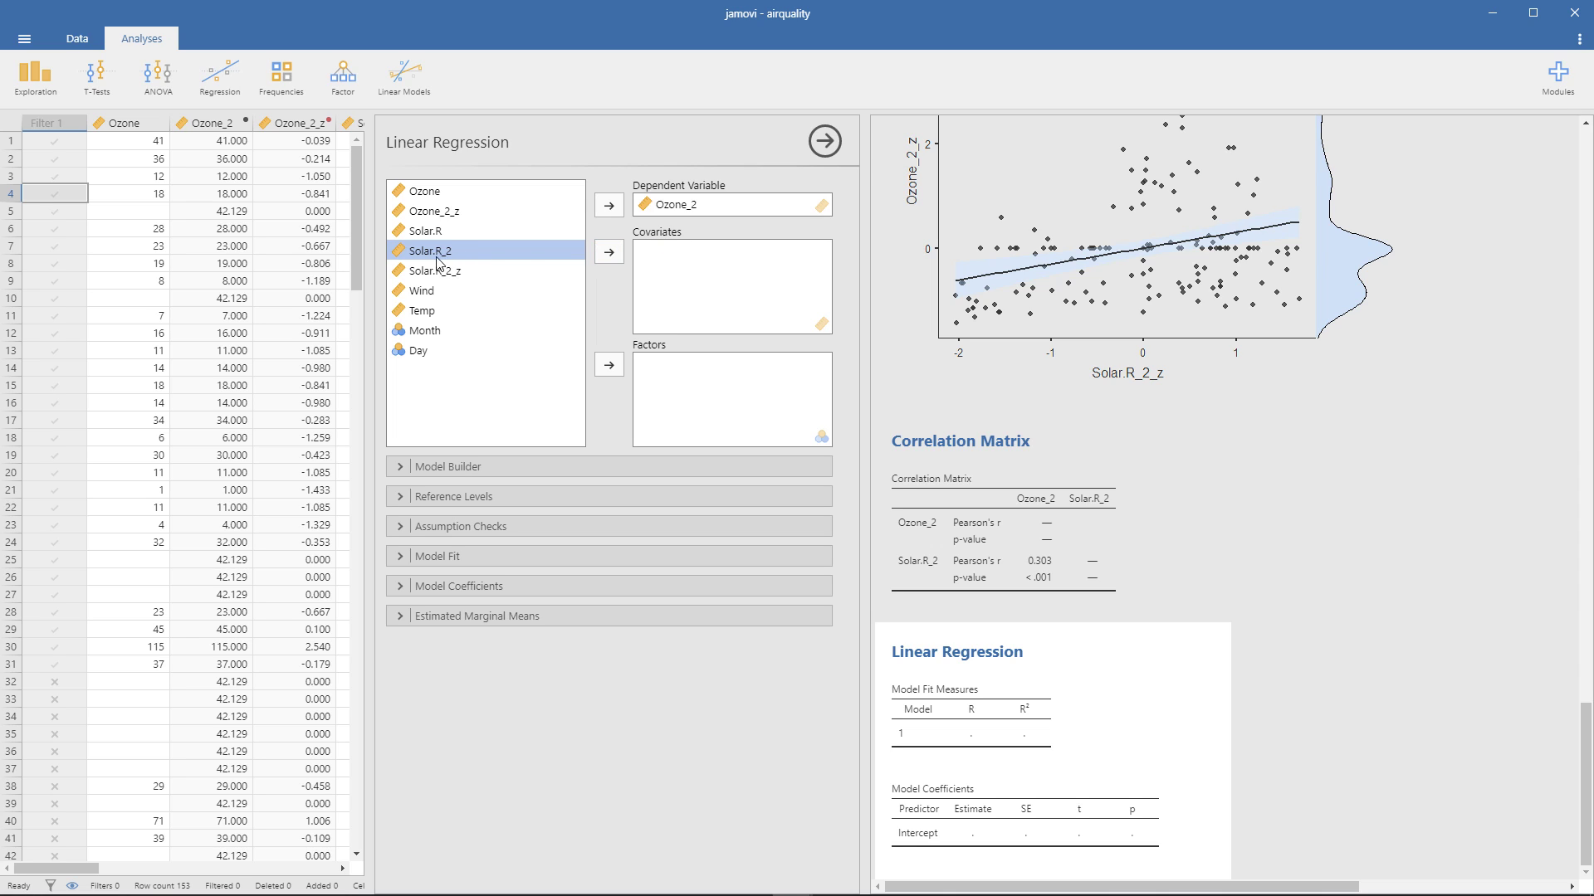
# Add Solar.R_2 as the linear regression's covariate and inspect the Model Builder and Reference Levels options.
pyautogui.click(608, 251)
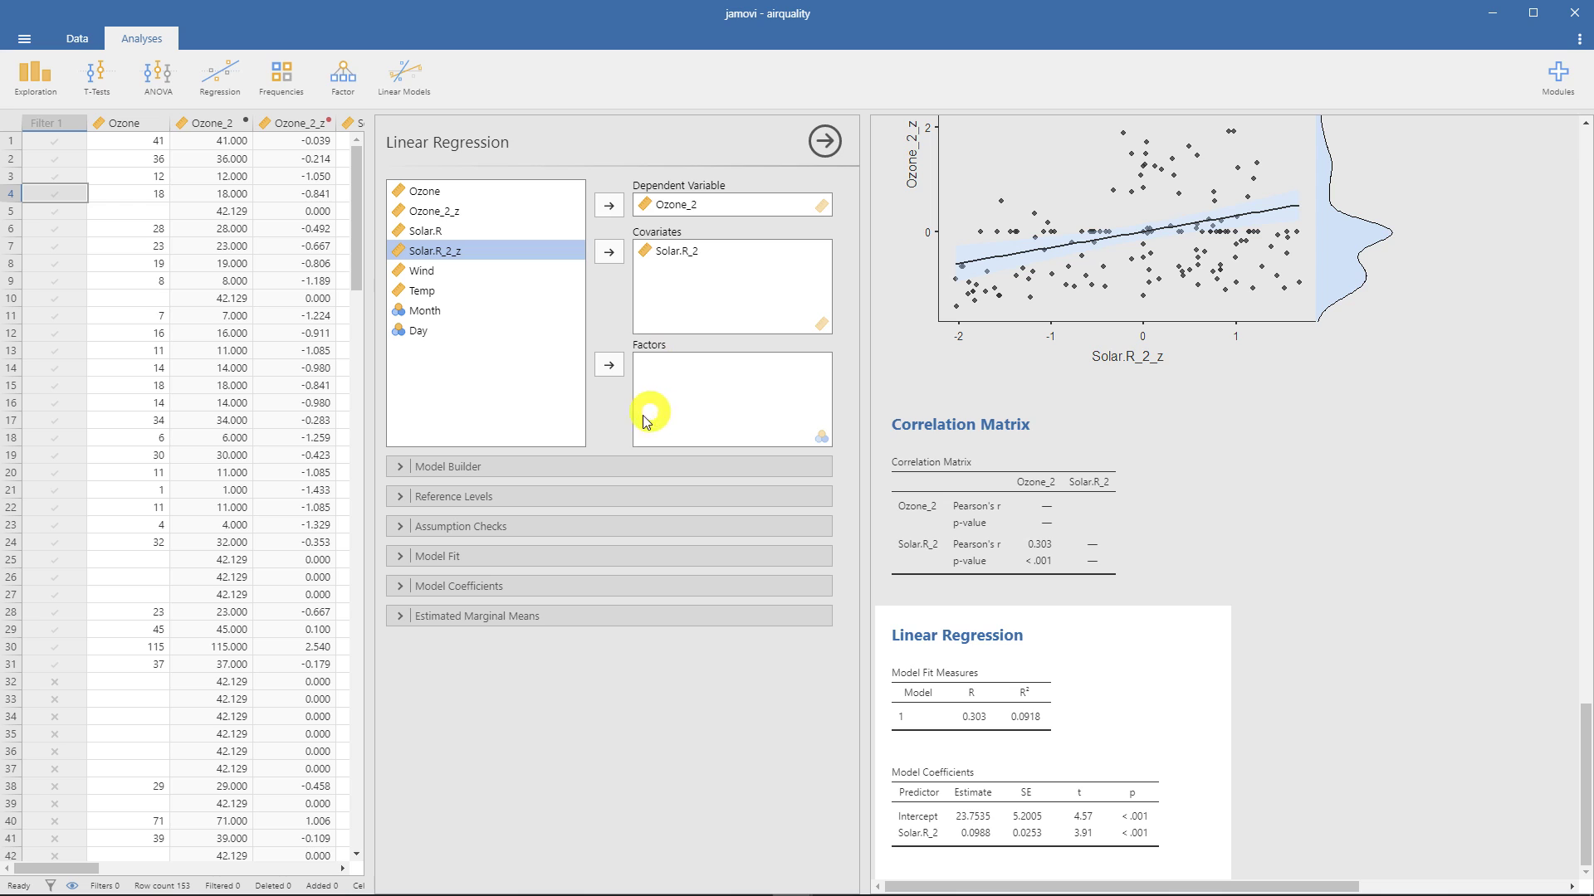
pyautogui.click(403, 467)
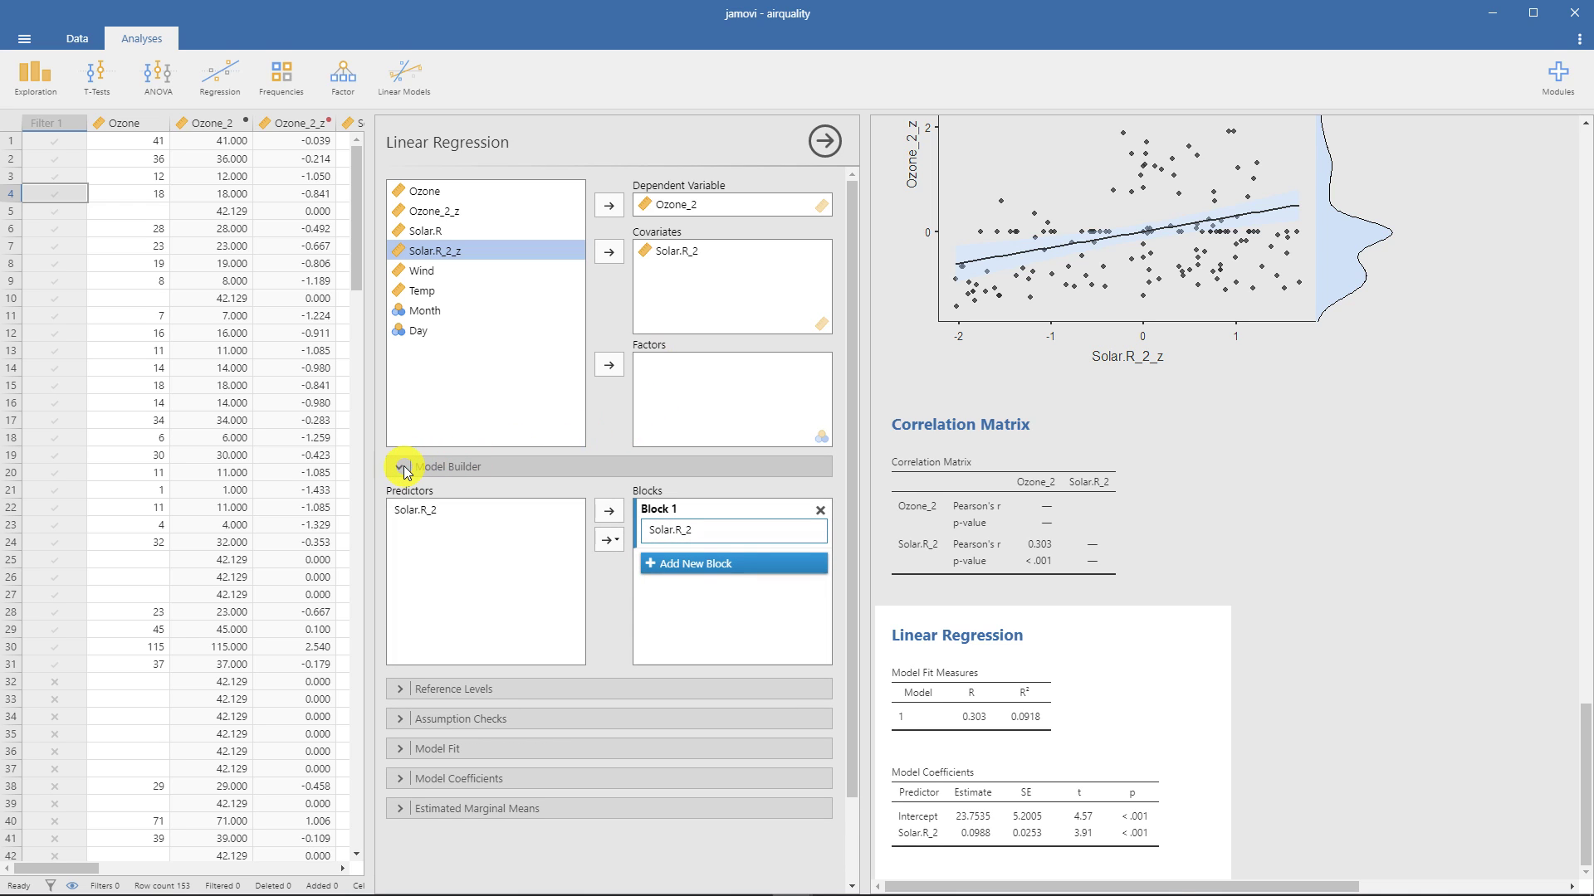
pyautogui.click(404, 469)
pyautogui.click(402, 498)
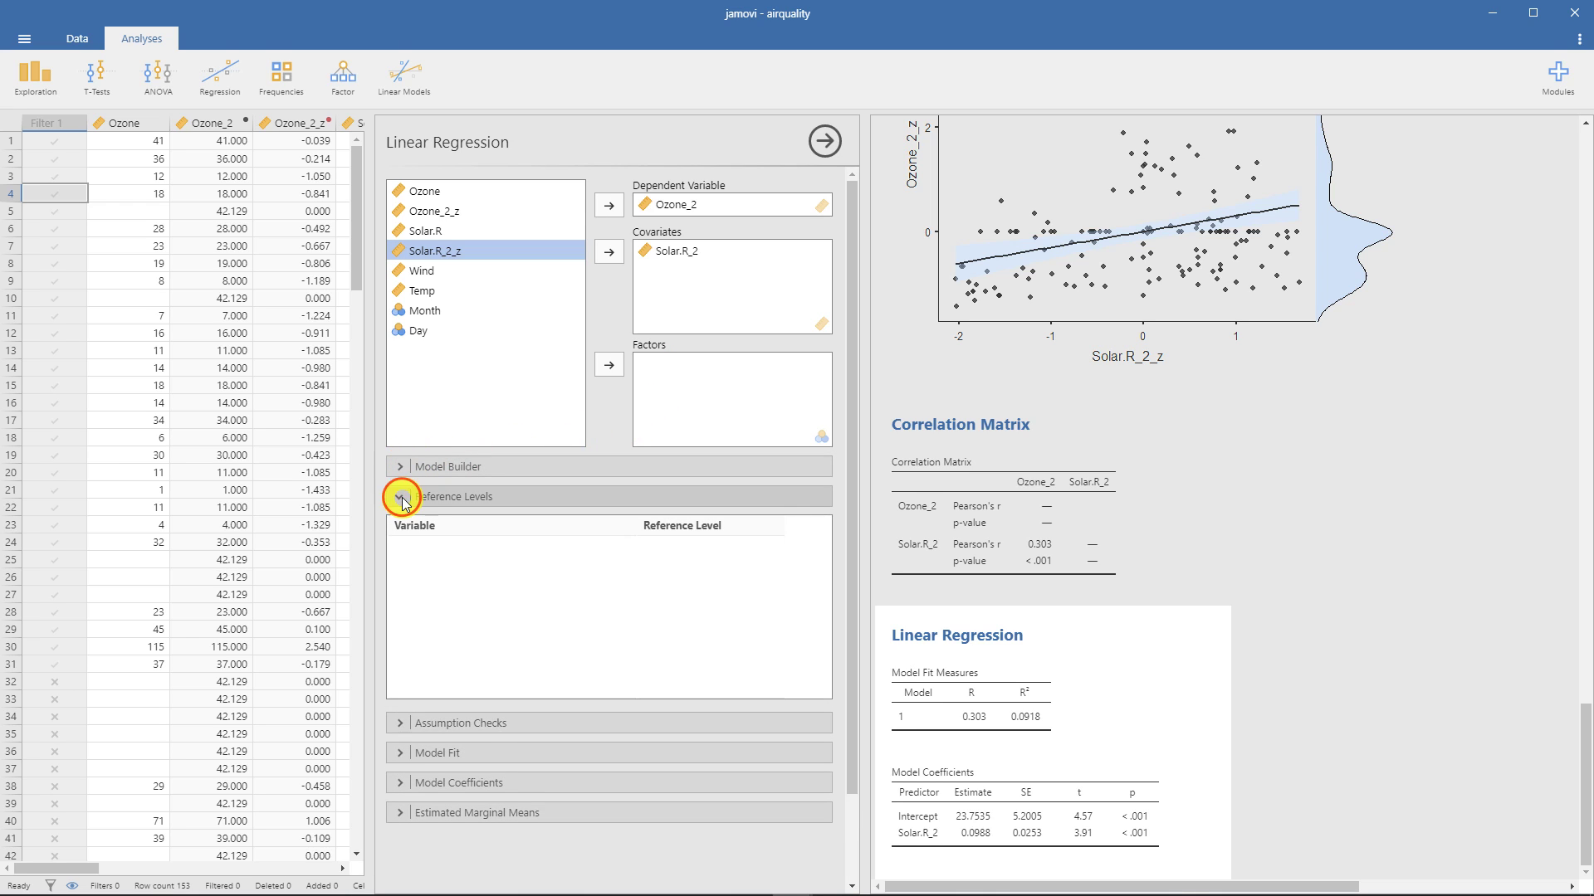
pyautogui.click(403, 498)
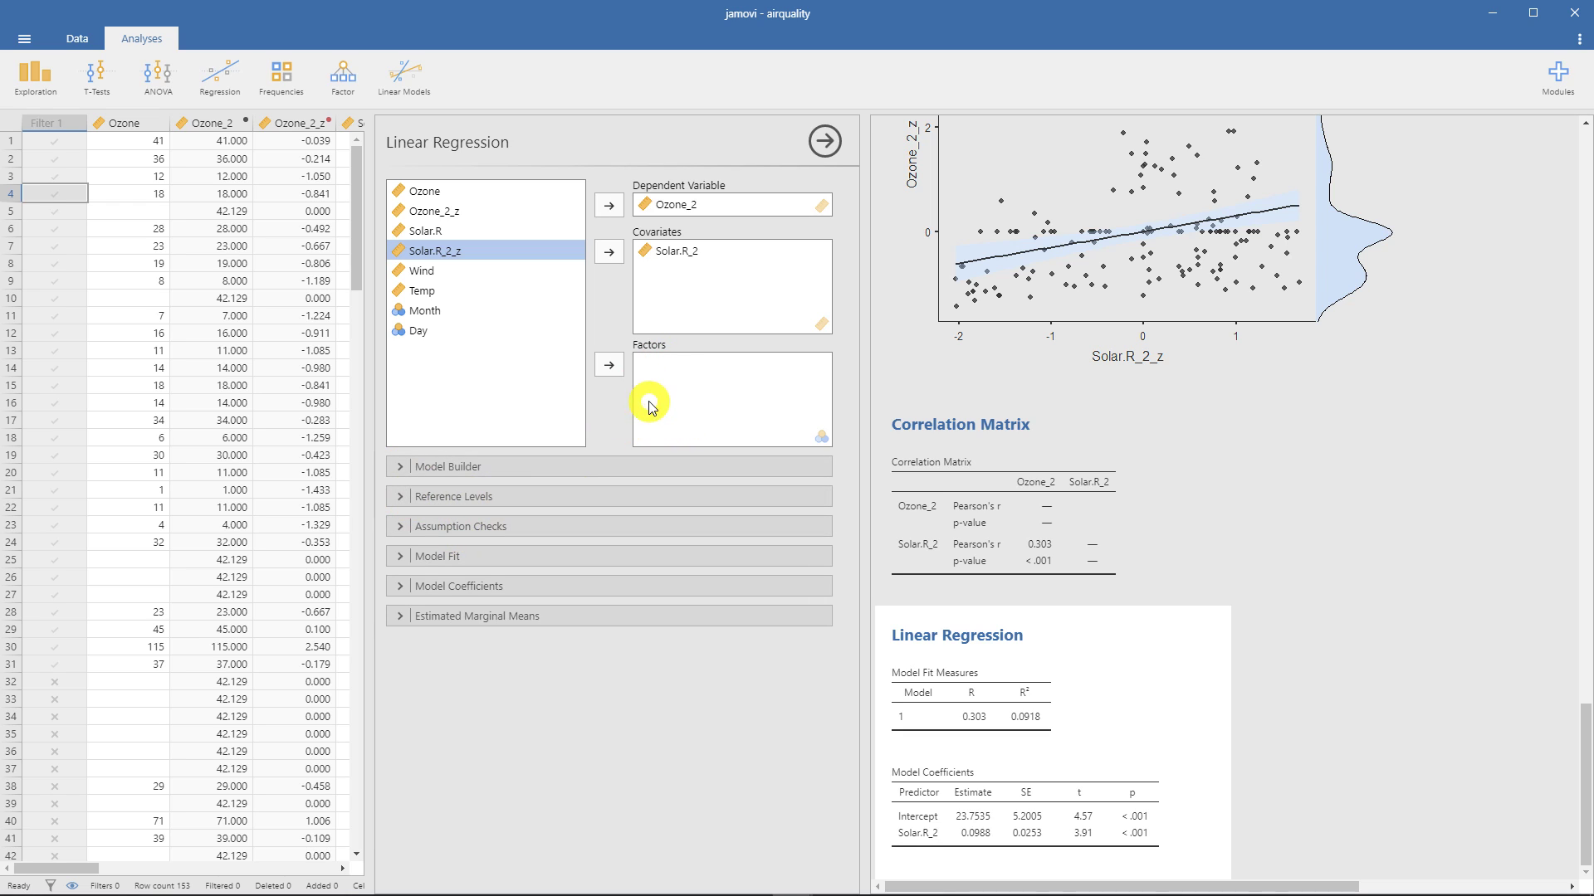
# Add the Q-Q plot of residuals and the residual plots as the regression's assumption checks.
pyautogui.click(402, 526)
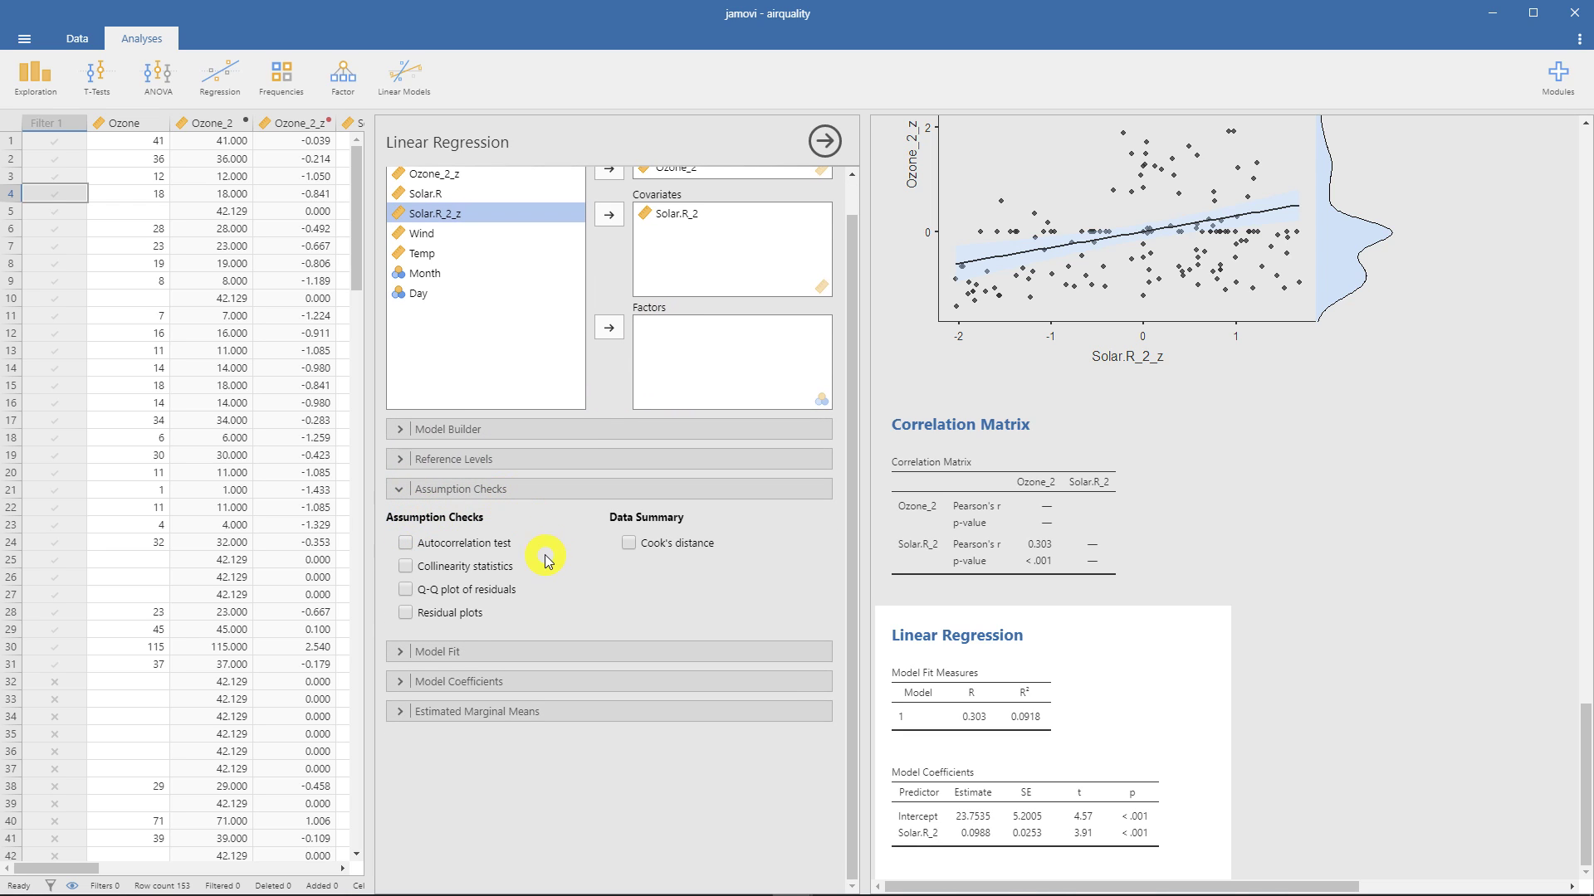
pyautogui.click(514, 590)
pyautogui.click(473, 613)
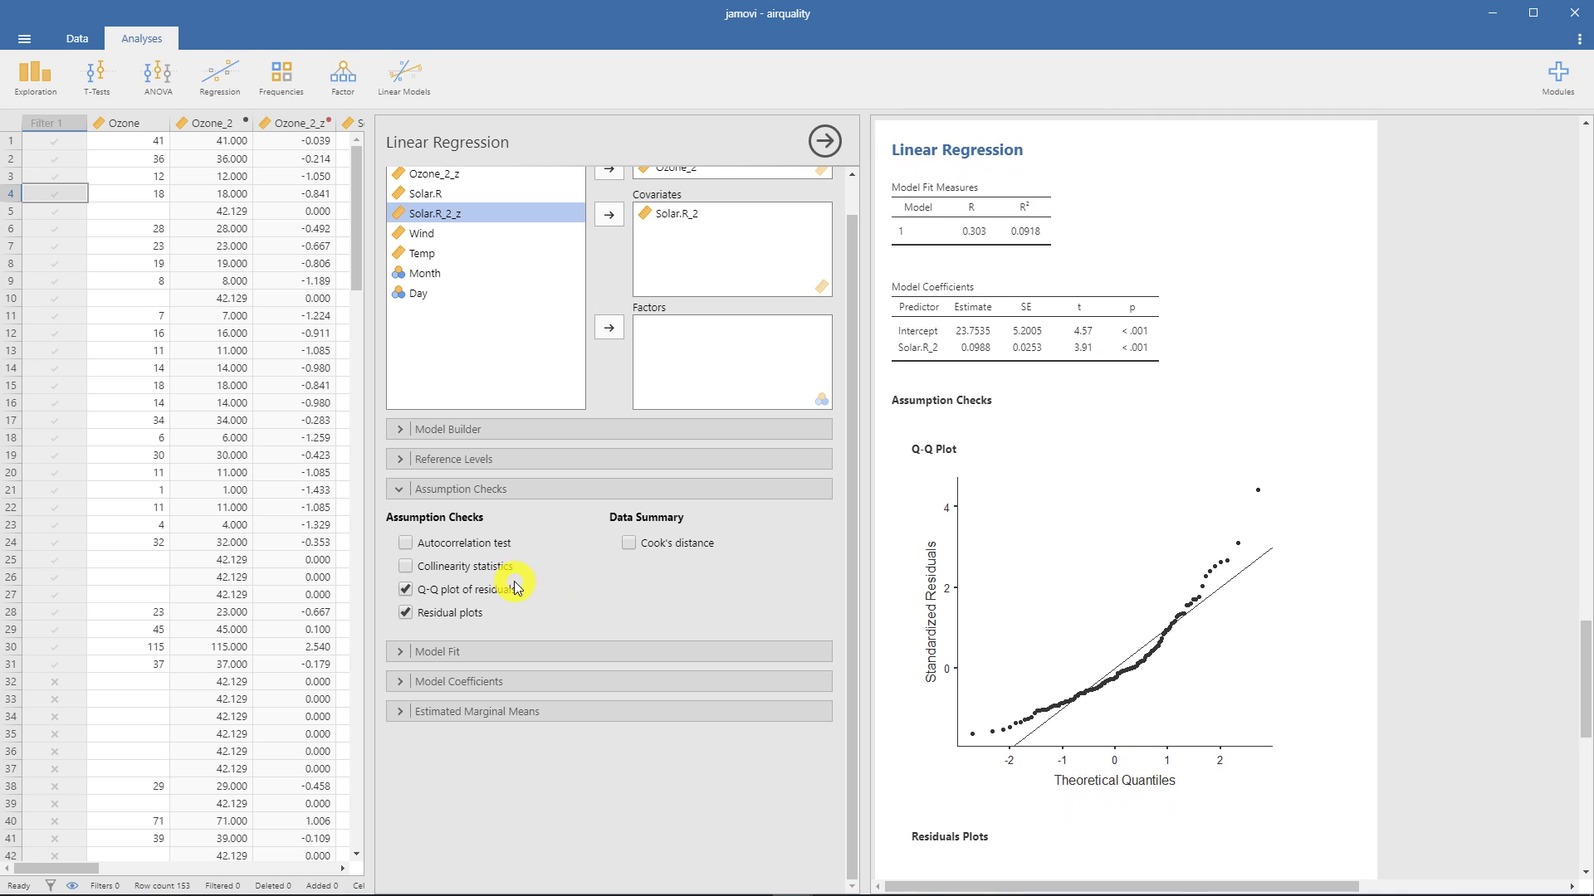
# Add Adjusted R² and the overall F test to the regression's model fit measures.
pyautogui.click(456, 653)
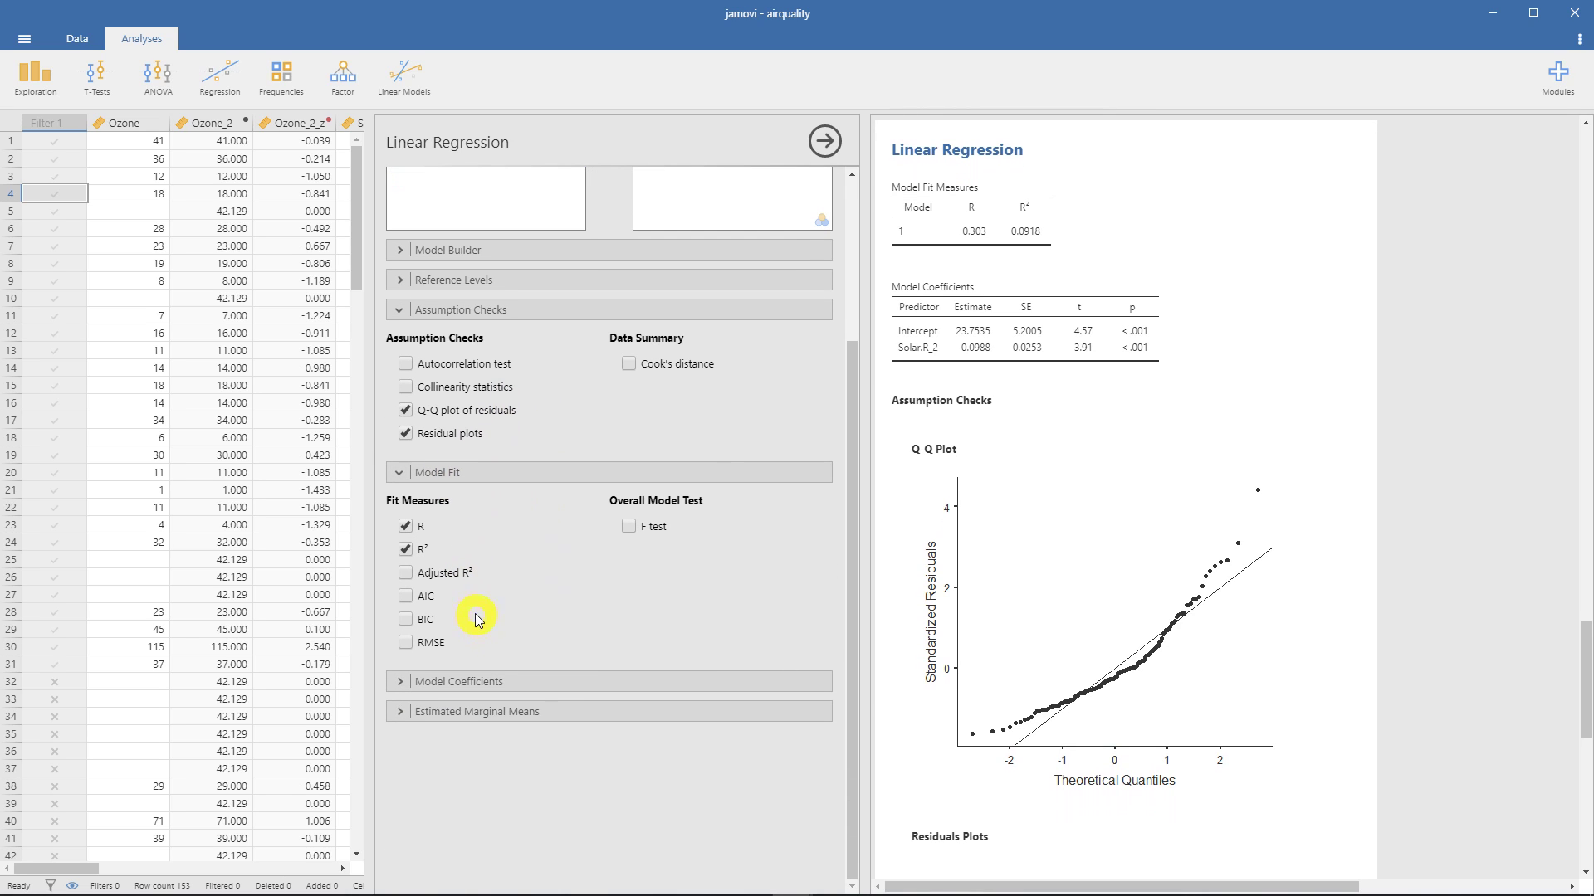
pyautogui.click(407, 573)
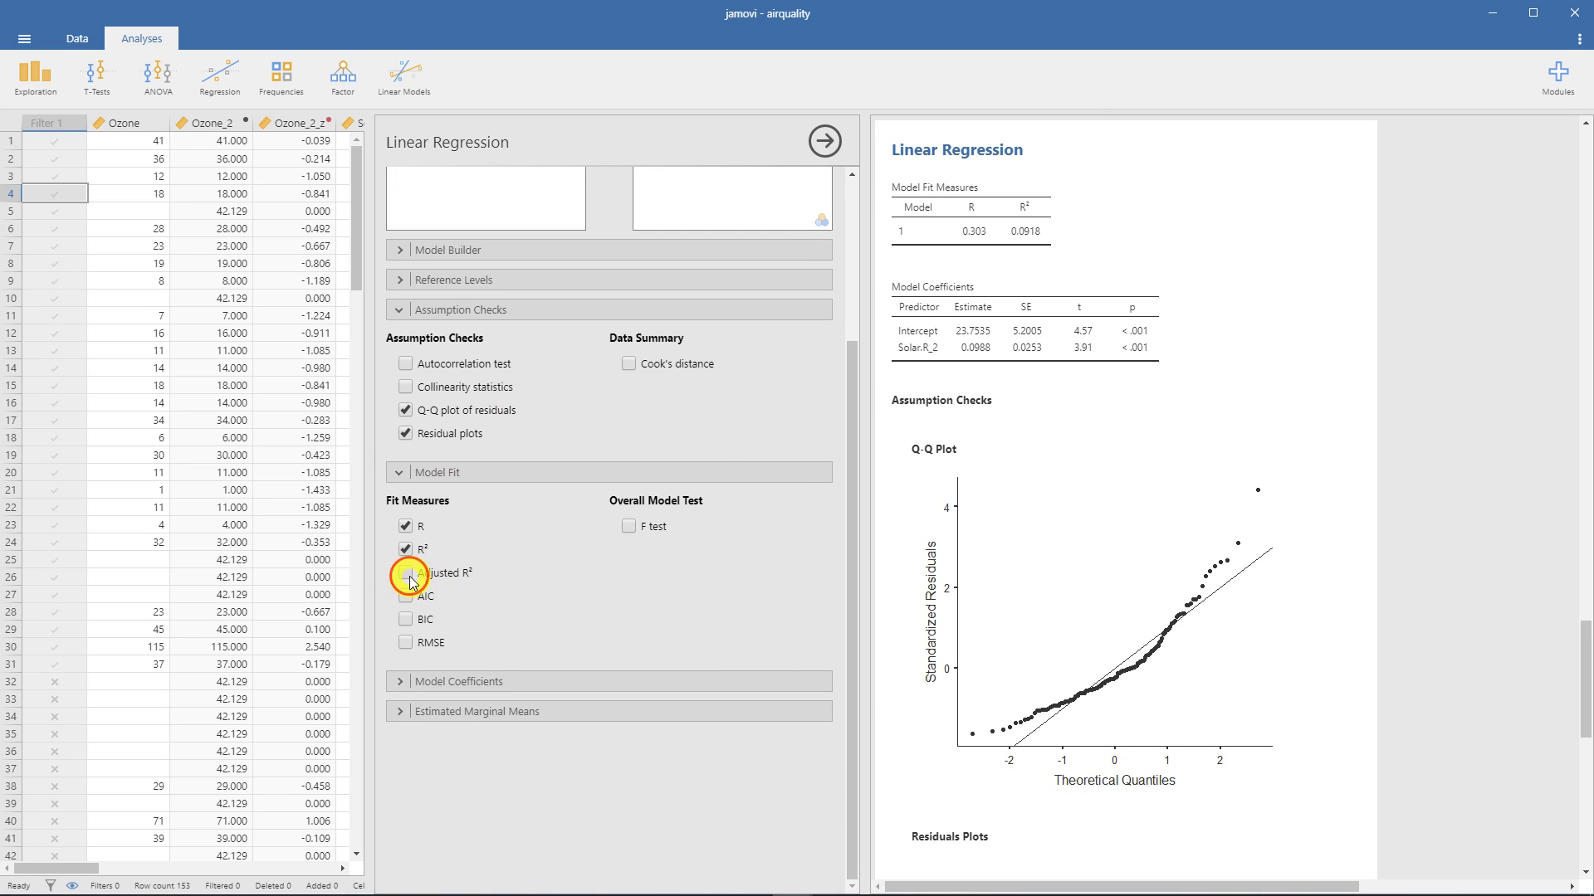
pyautogui.click(627, 530)
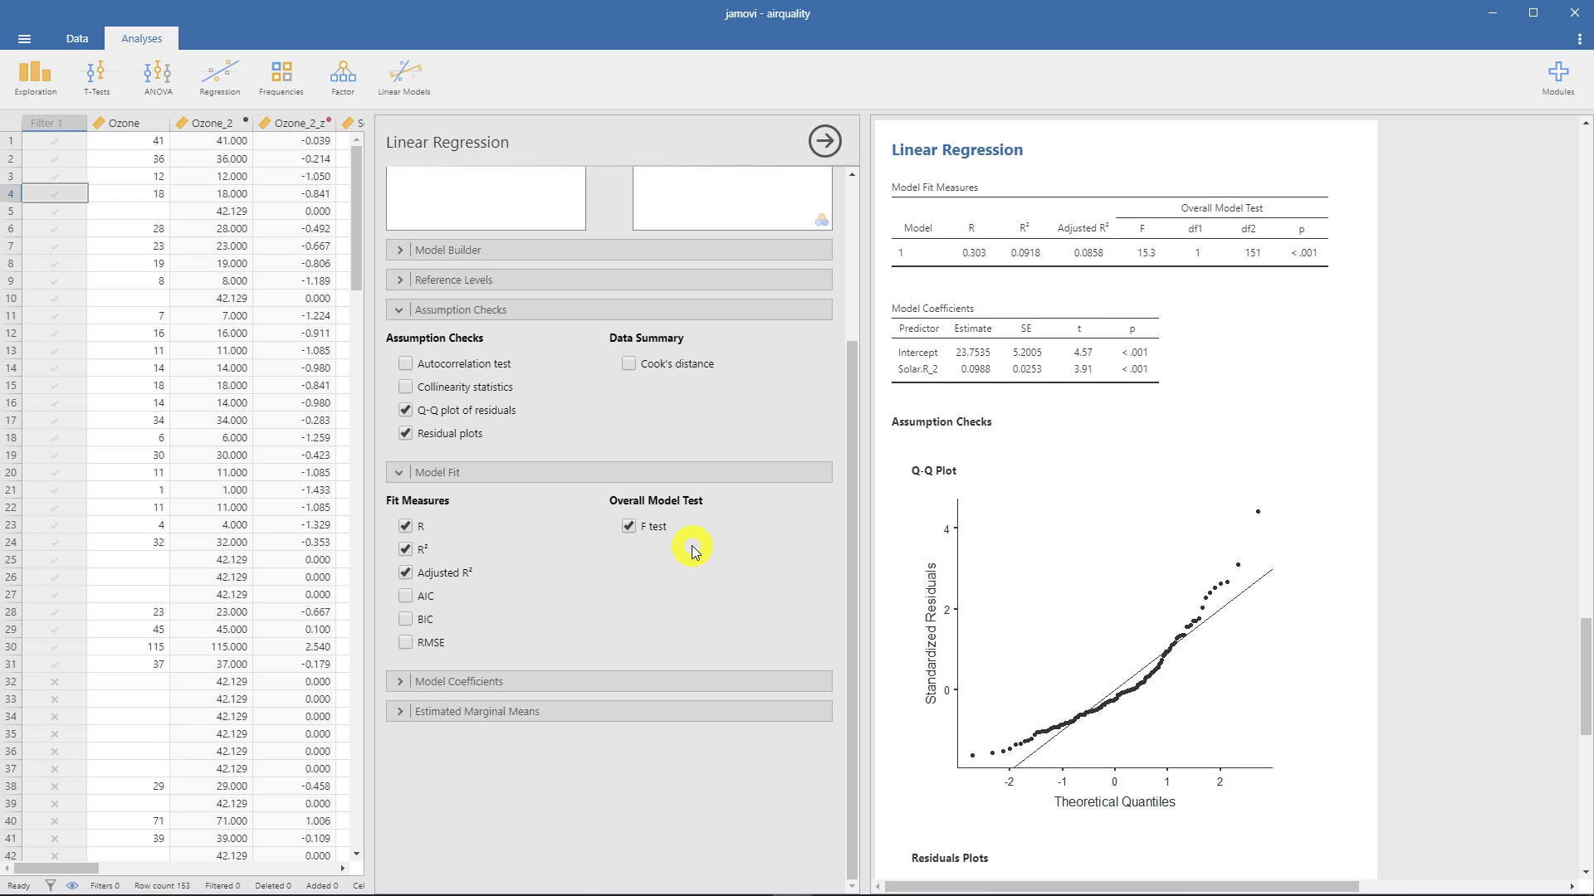
# Add the standardized estimate with its 95% confidence interval to the regression's model coefficients.
pyautogui.click(392, 683)
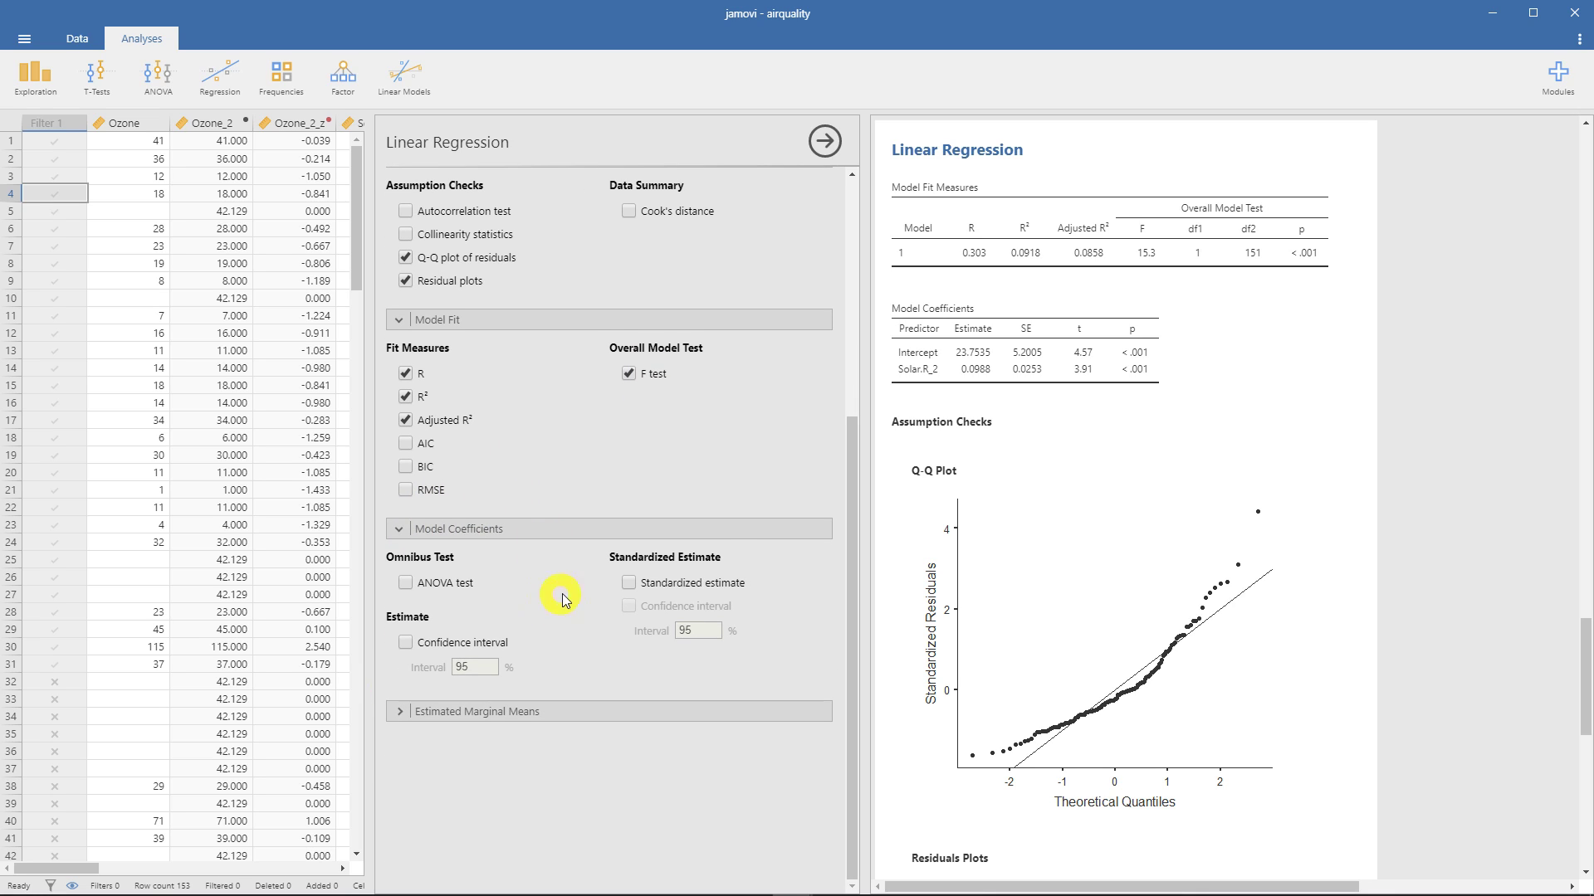
pyautogui.click(630, 585)
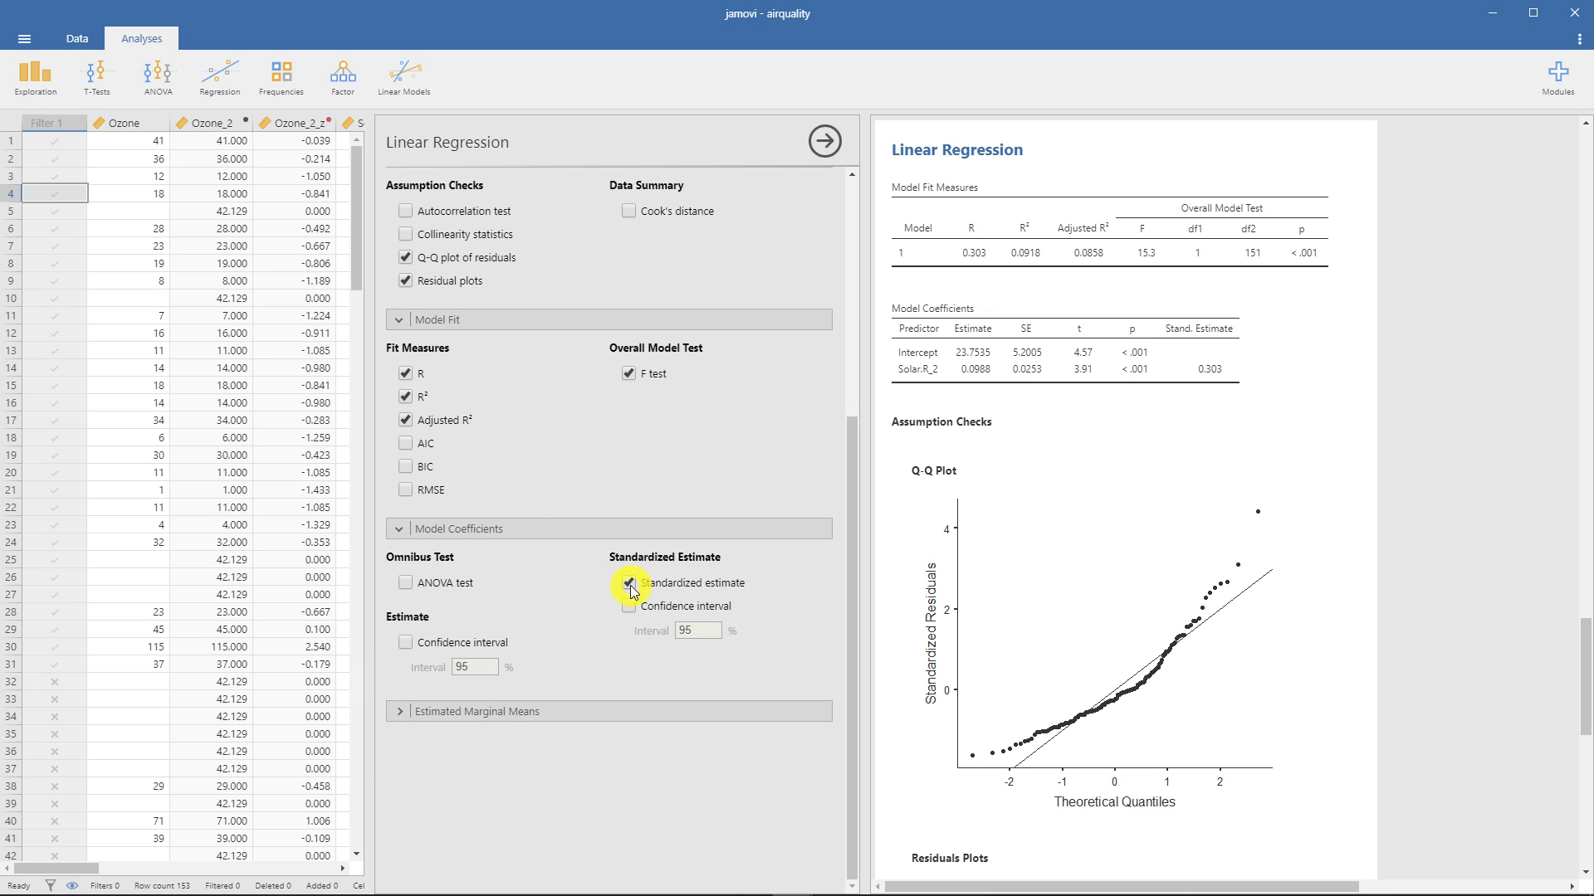
pyautogui.click(630, 607)
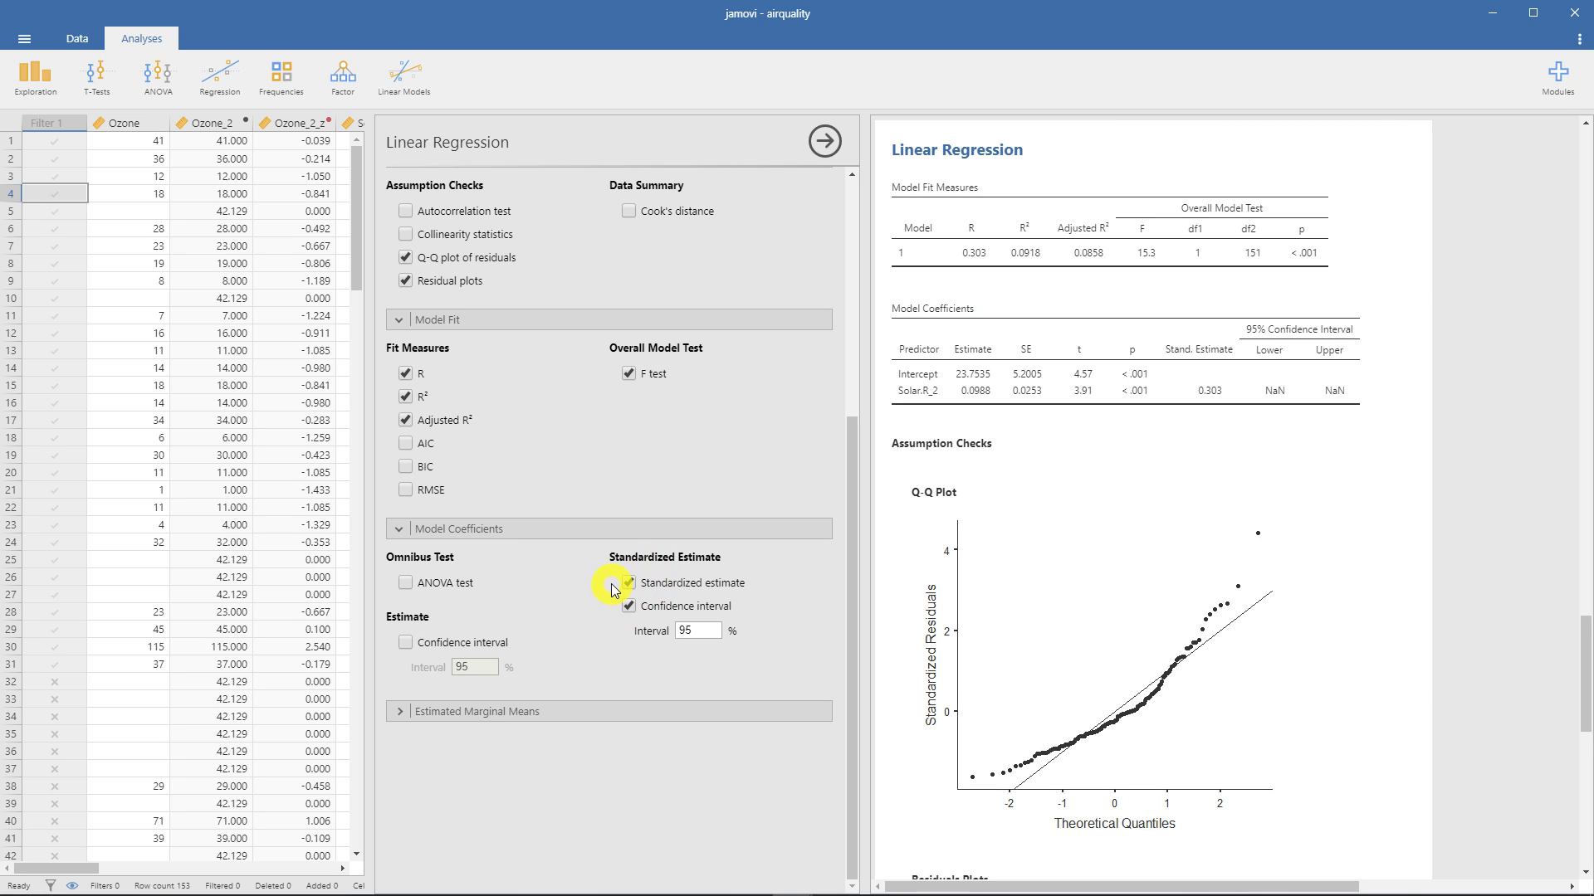
pyautogui.click(627, 594)
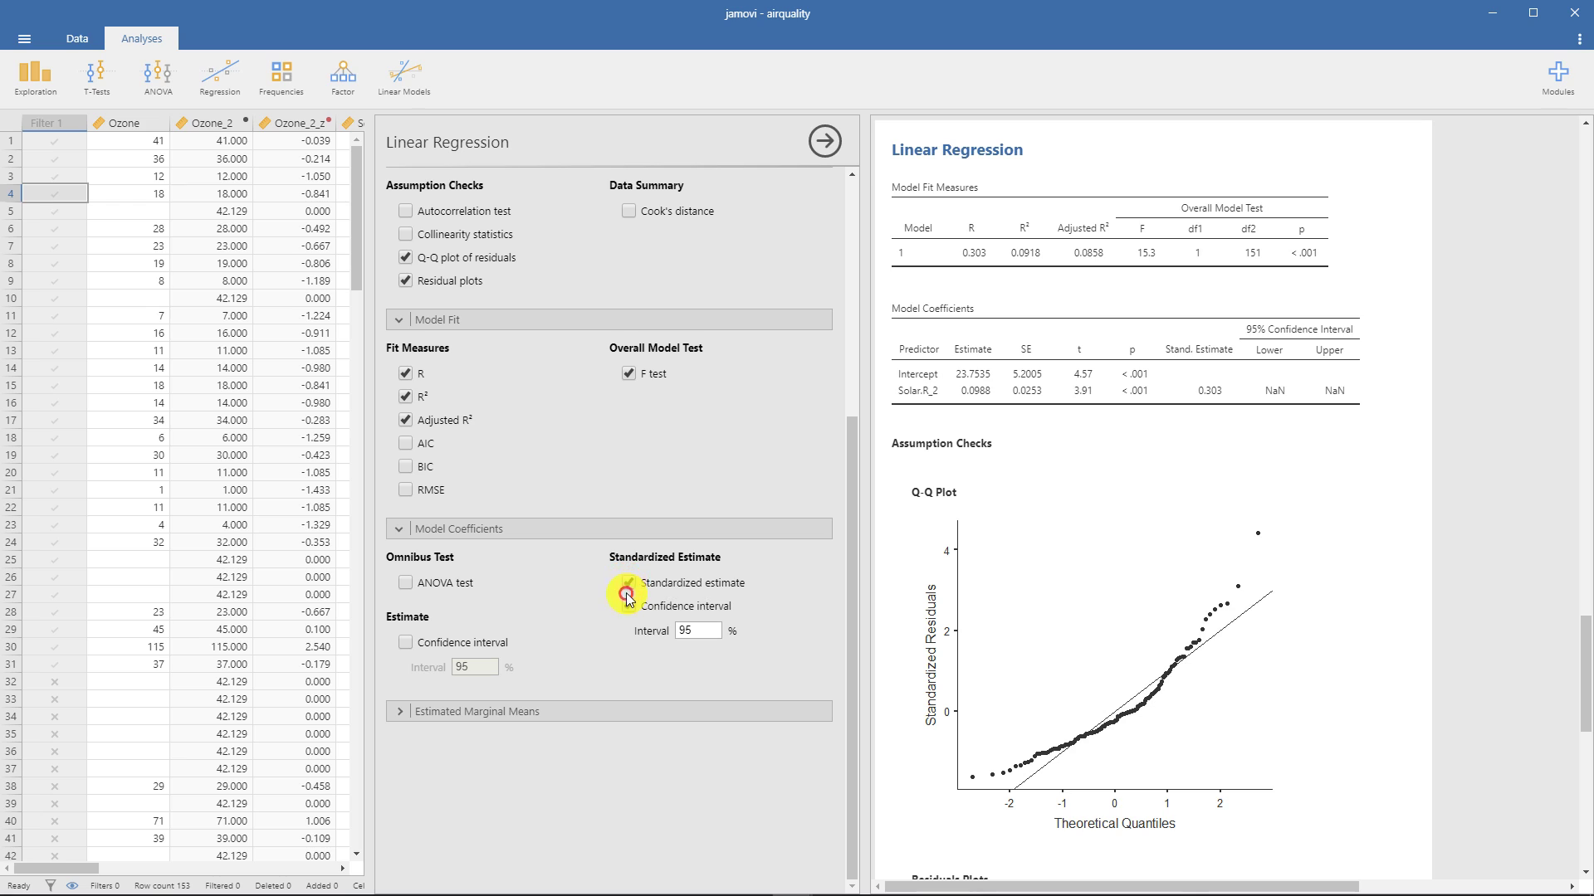
# Replace the standardized estimate with the estimate's 95% confidence interval in the model coefficients and inspect the Estimated Marginal Means options.
pyautogui.click(406, 644)
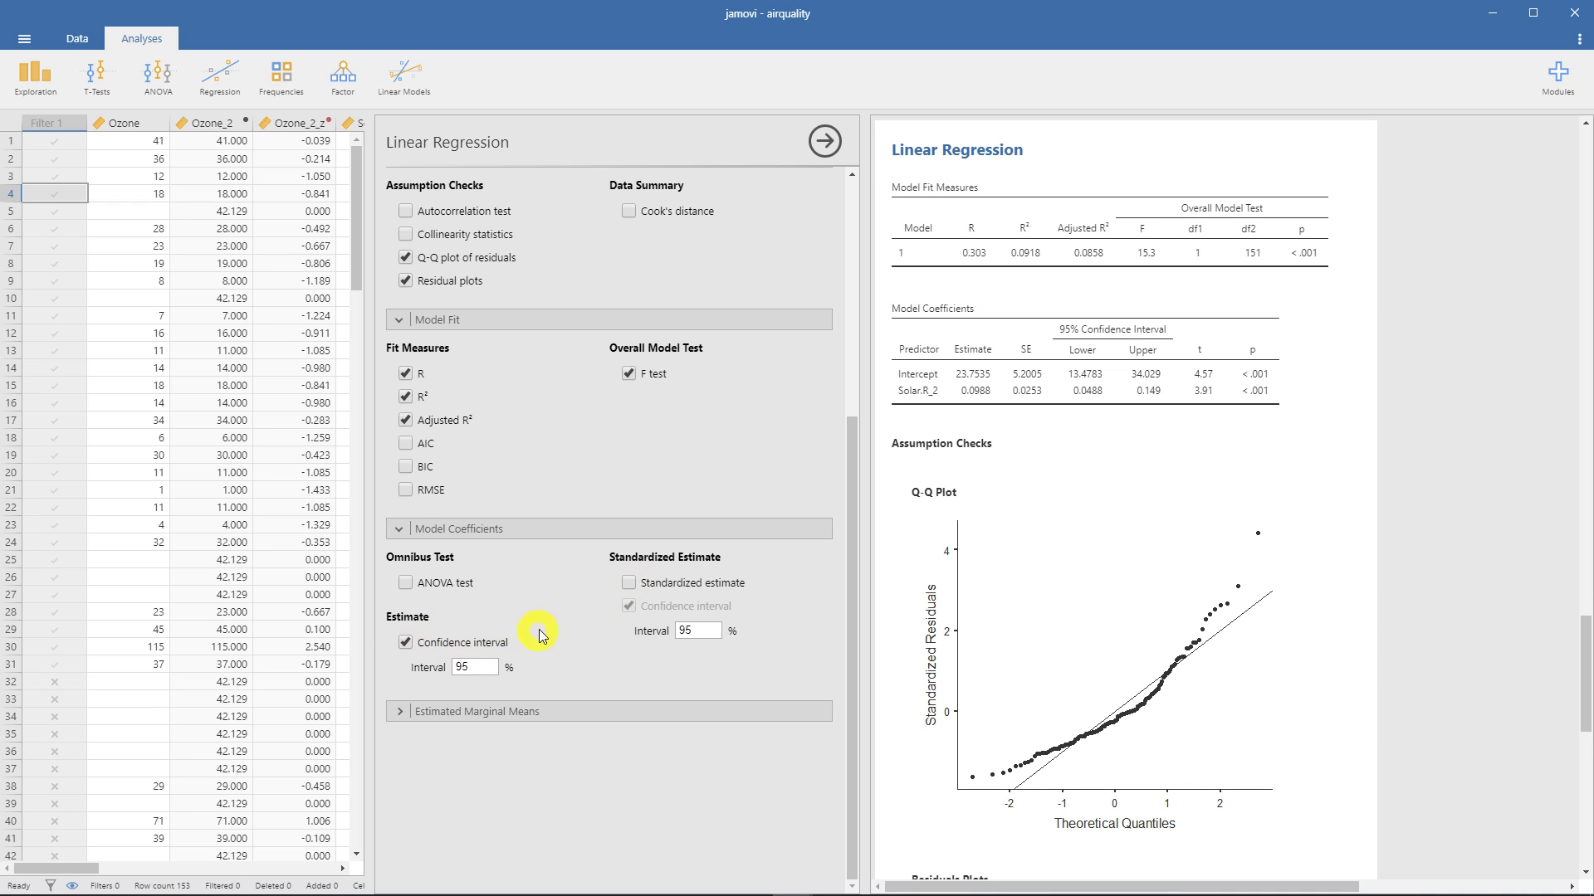
pyautogui.click(398, 711)
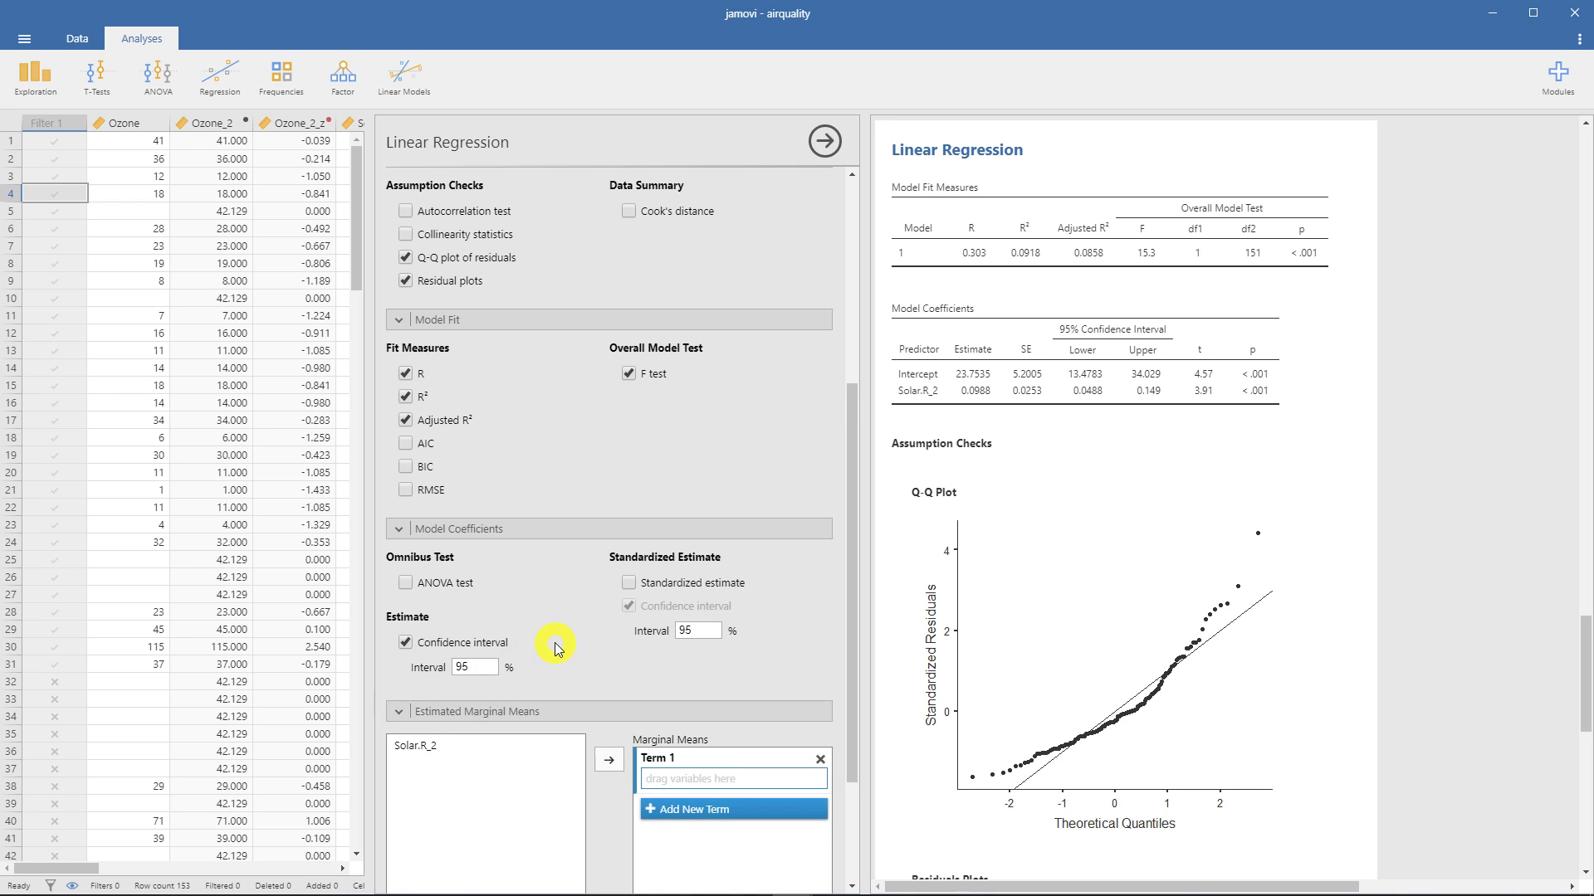
pyautogui.scroll(-1, 464, 664)
pyautogui.click(514, 628)
pyautogui.scroll(-1, 548, 614)
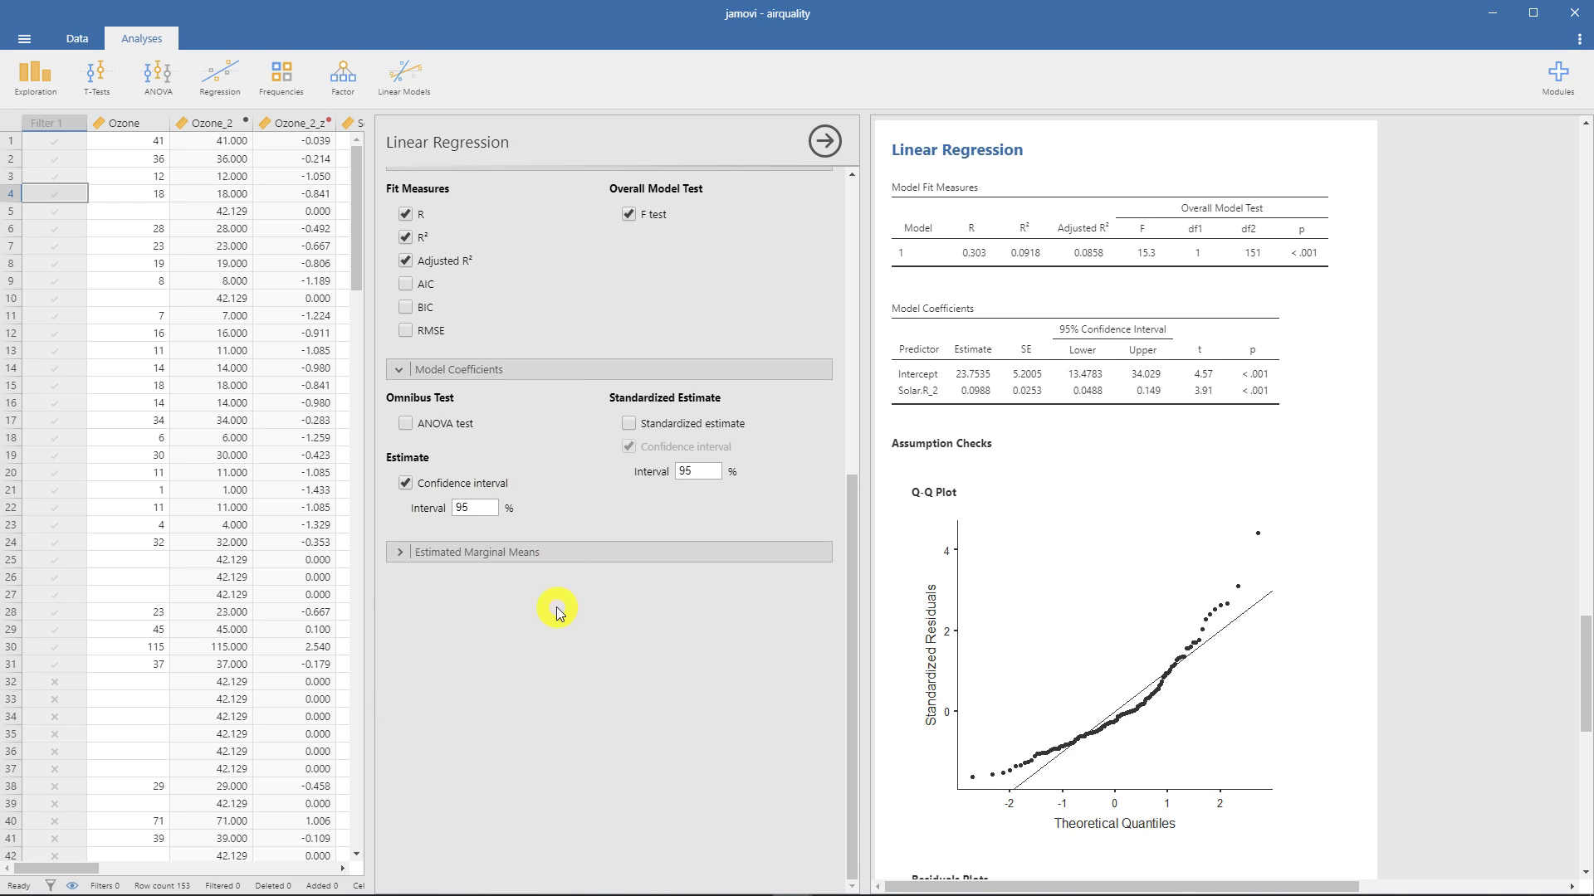
# Add RMSE to the regression's model fit measures.
pyautogui.scroll(4, 600, 623)
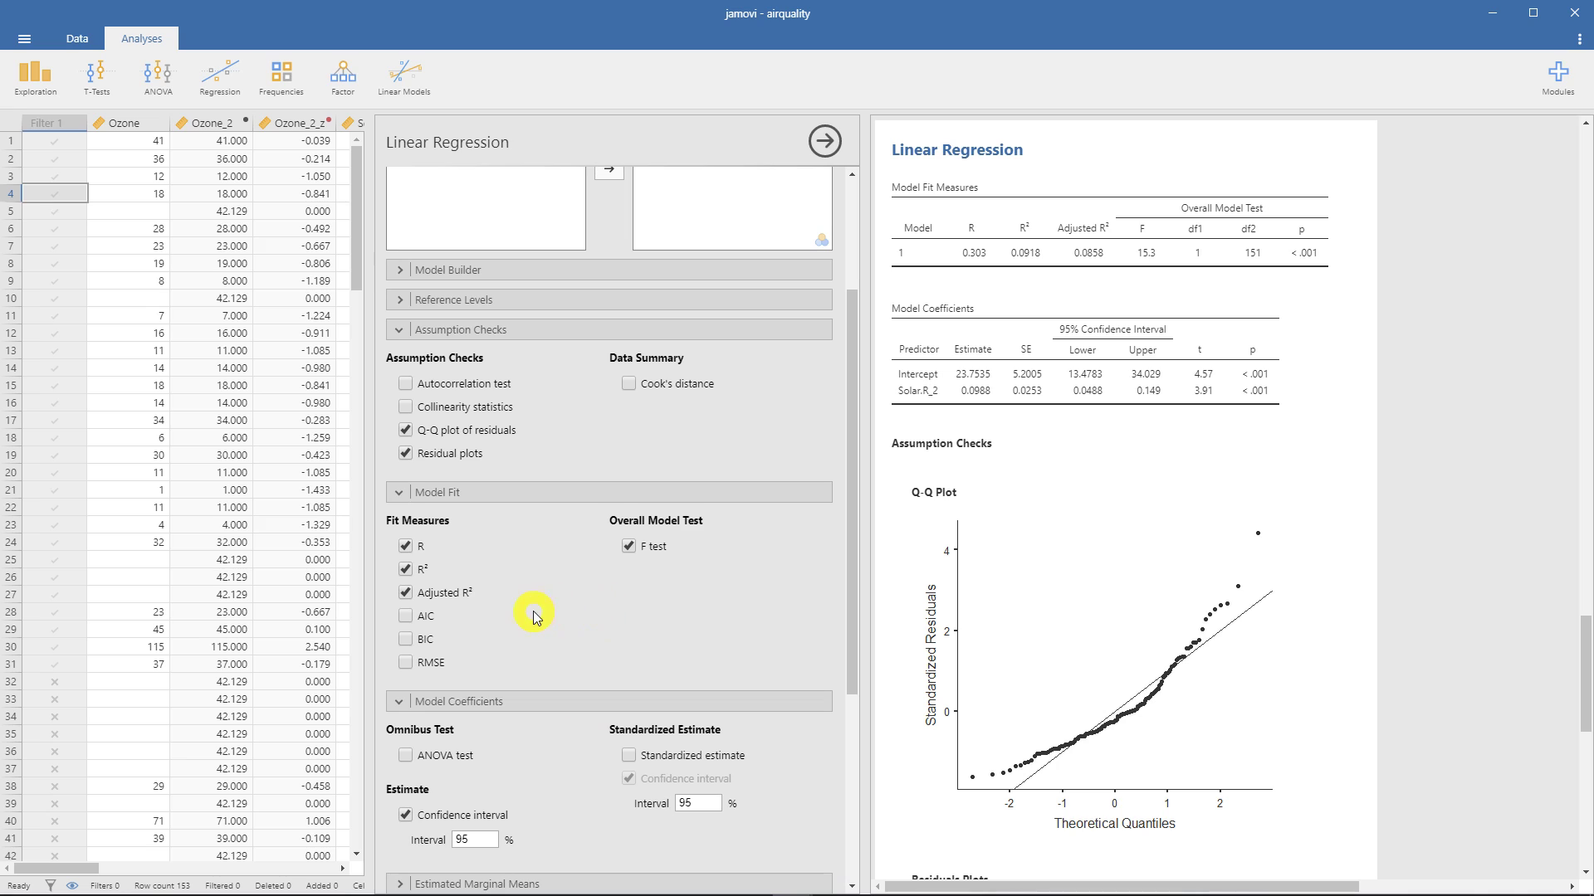
pyautogui.click(405, 661)
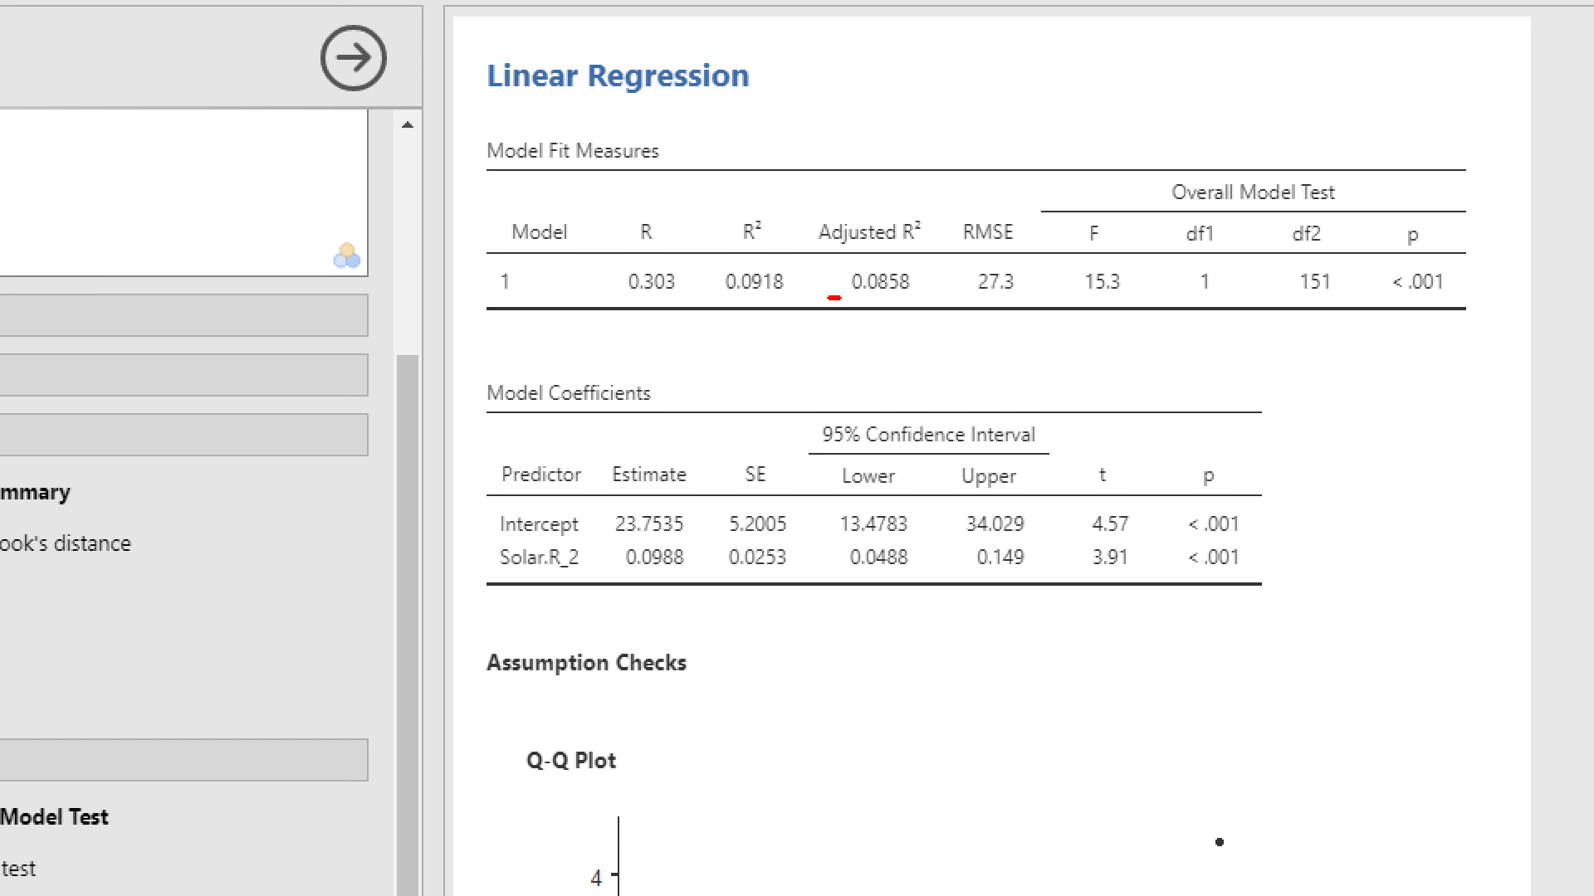
# Mark up the adjusted R² and overall p-value, plus the Solar.R_2 row's estimate, SE, confidence interval, t and p-value in the results.
pyautogui.moveTo(840, 297)
pyautogui.mouseDown()
pyautogui.moveTo(936, 291)
pyautogui.moveTo(807, 277)
pyautogui.mouseUp()
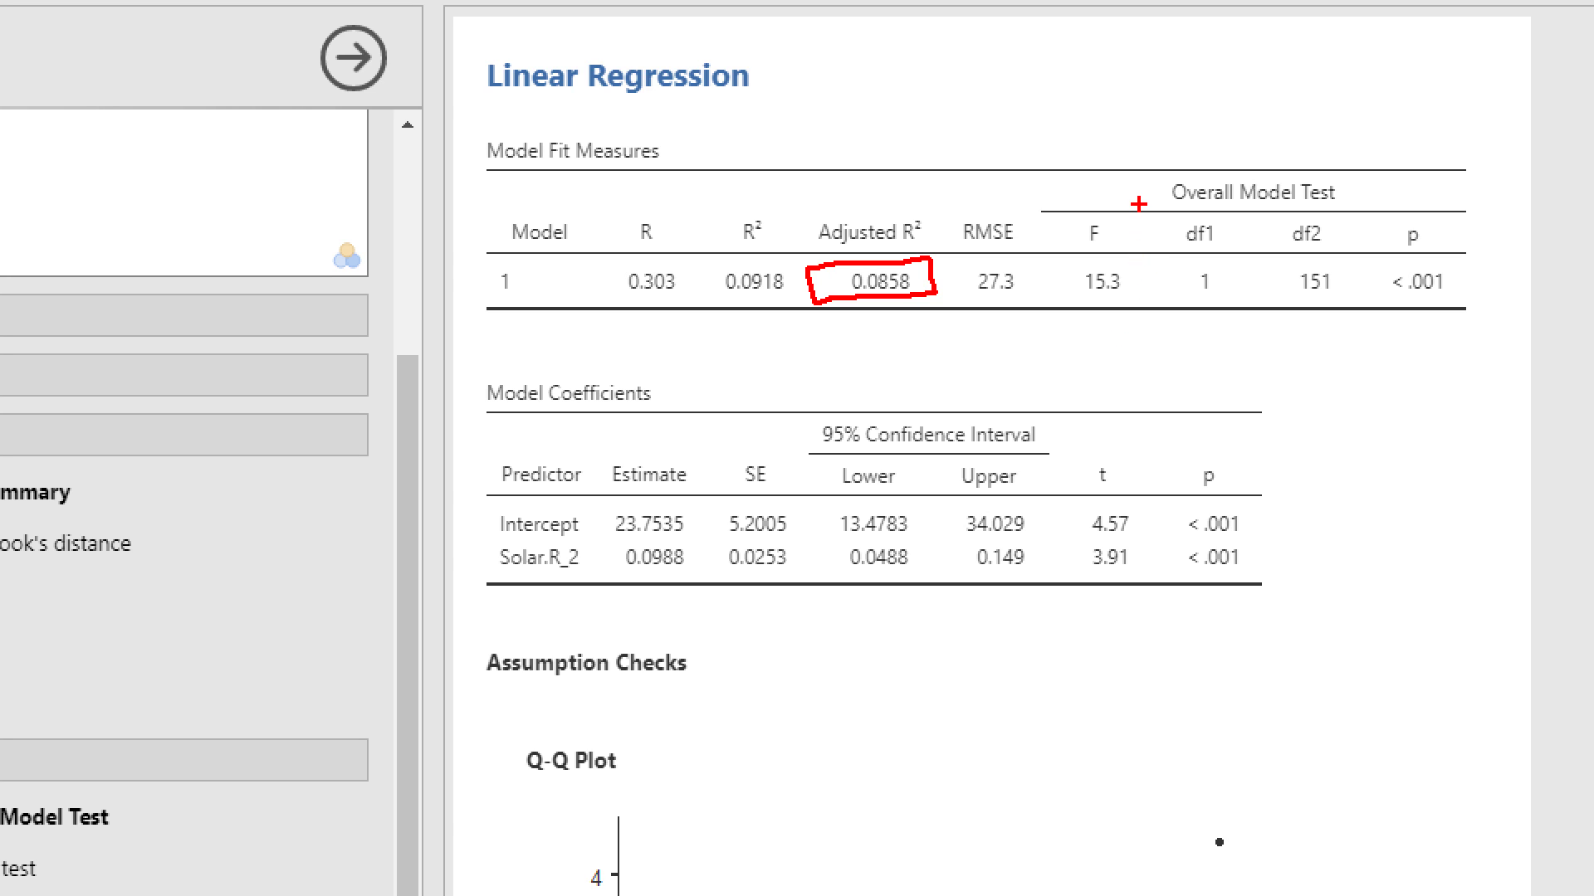
pyautogui.moveTo(1439, 312)
pyautogui.mouseDown()
pyautogui.moveTo(1405, 301)
pyautogui.moveTo(1401, 238)
pyautogui.moveTo(1454, 264)
pyautogui.moveTo(1438, 312)
pyautogui.moveTo(1381, 263)
pyautogui.moveTo(1436, 234)
pyautogui.moveTo(1465, 297)
pyautogui.mouseUp()
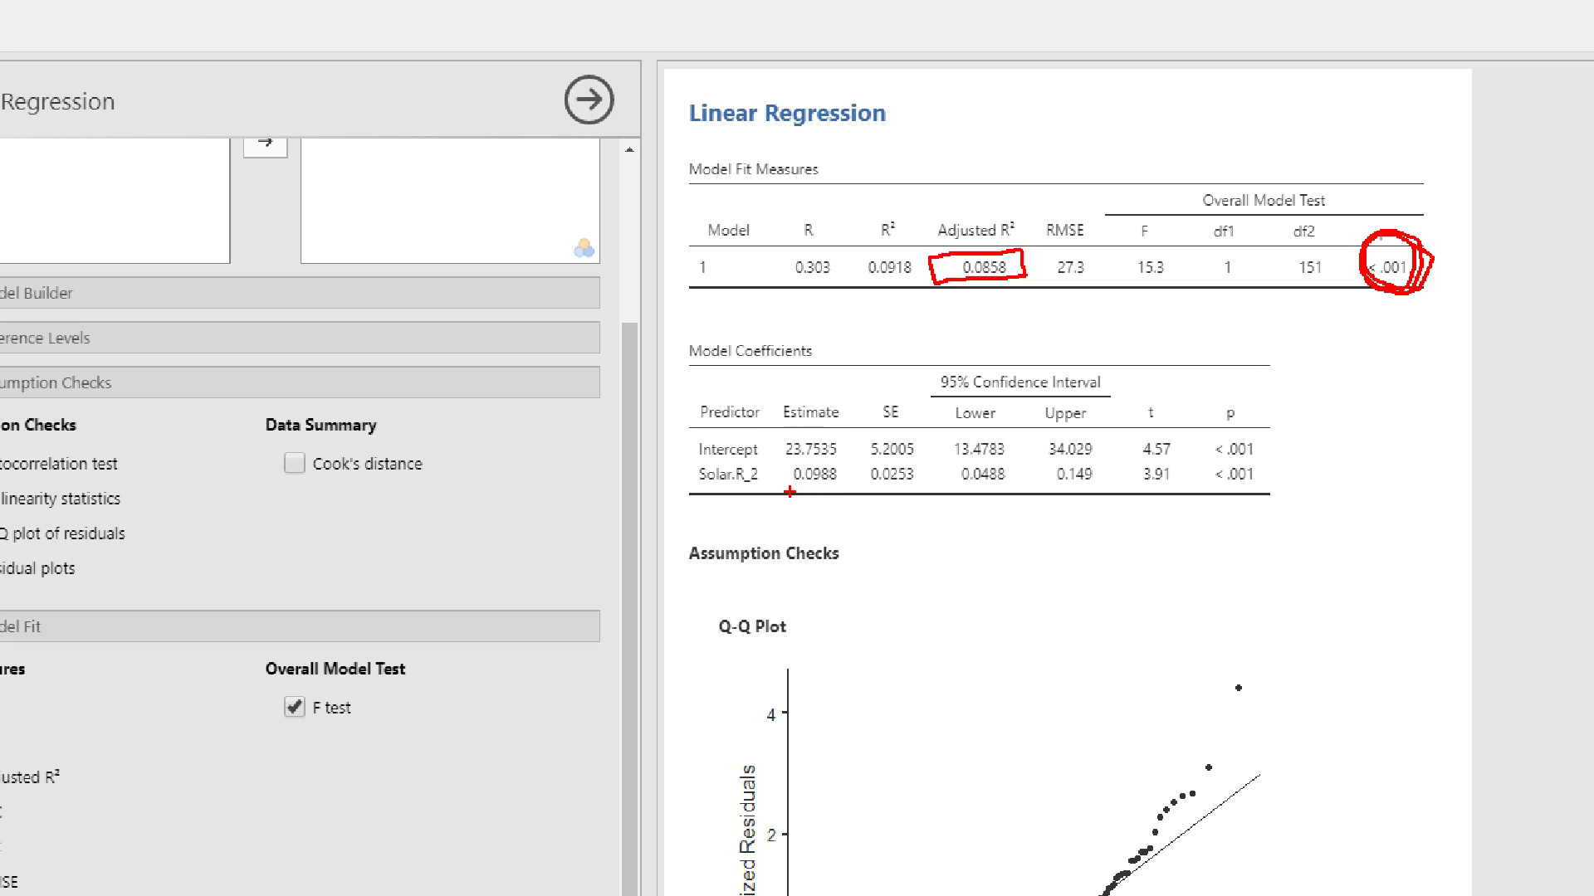
pyautogui.moveTo(789, 492)
pyautogui.mouseDown()
pyautogui.moveTo(843, 492)
pyautogui.moveTo(844, 474)
pyautogui.moveTo(797, 466)
pyautogui.mouseUp()
pyautogui.moveTo(705, 459); pyautogui.dragTo(757, 488)
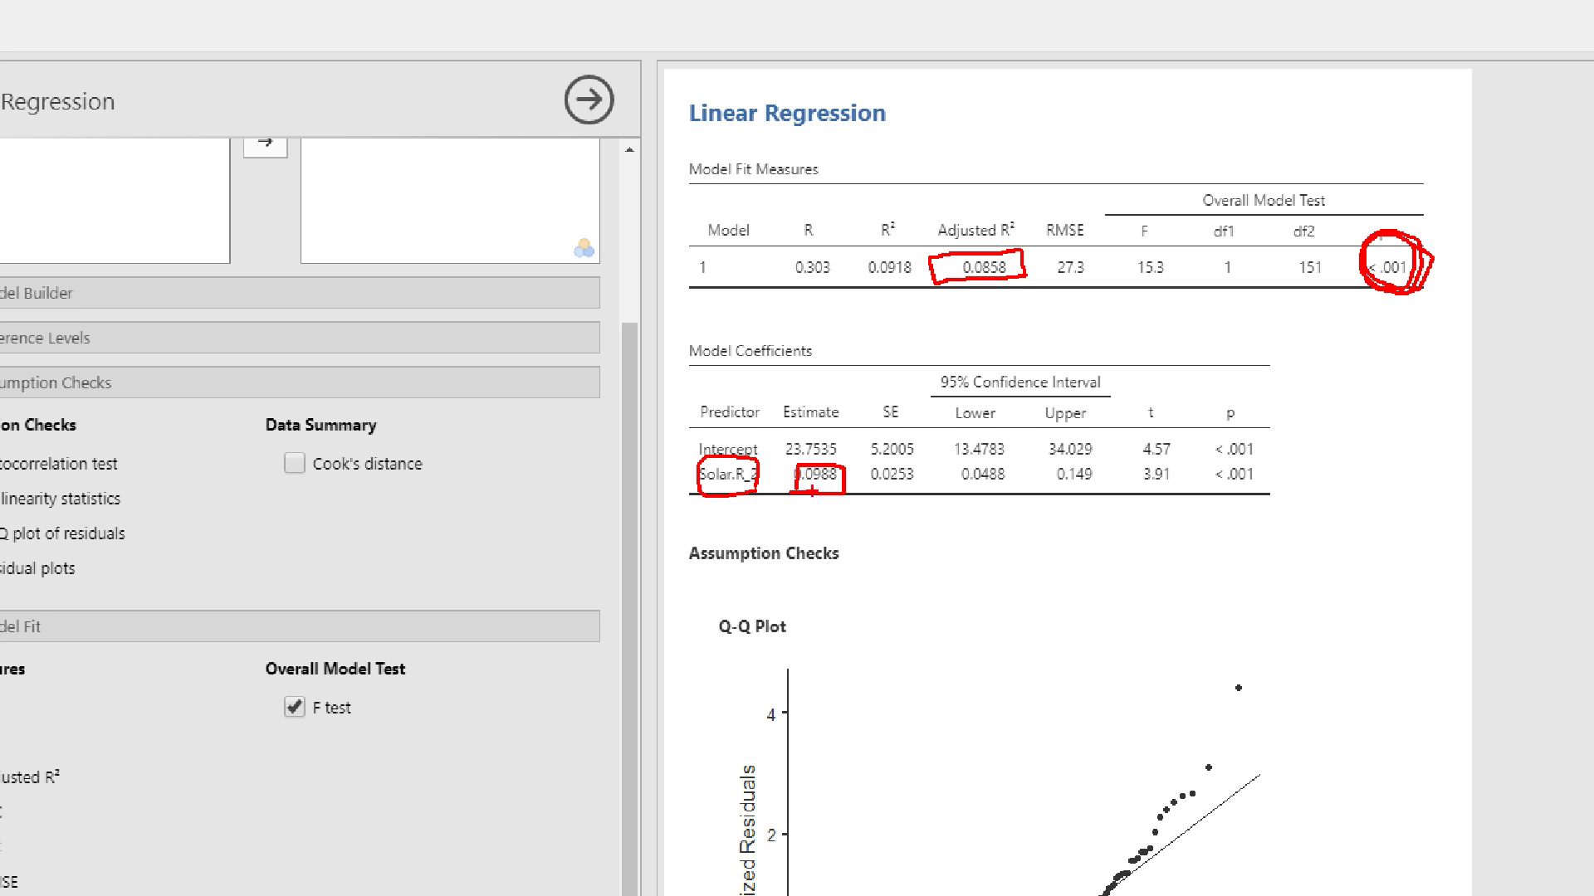
pyautogui.moveTo(815, 454); pyautogui.dragTo(850, 490)
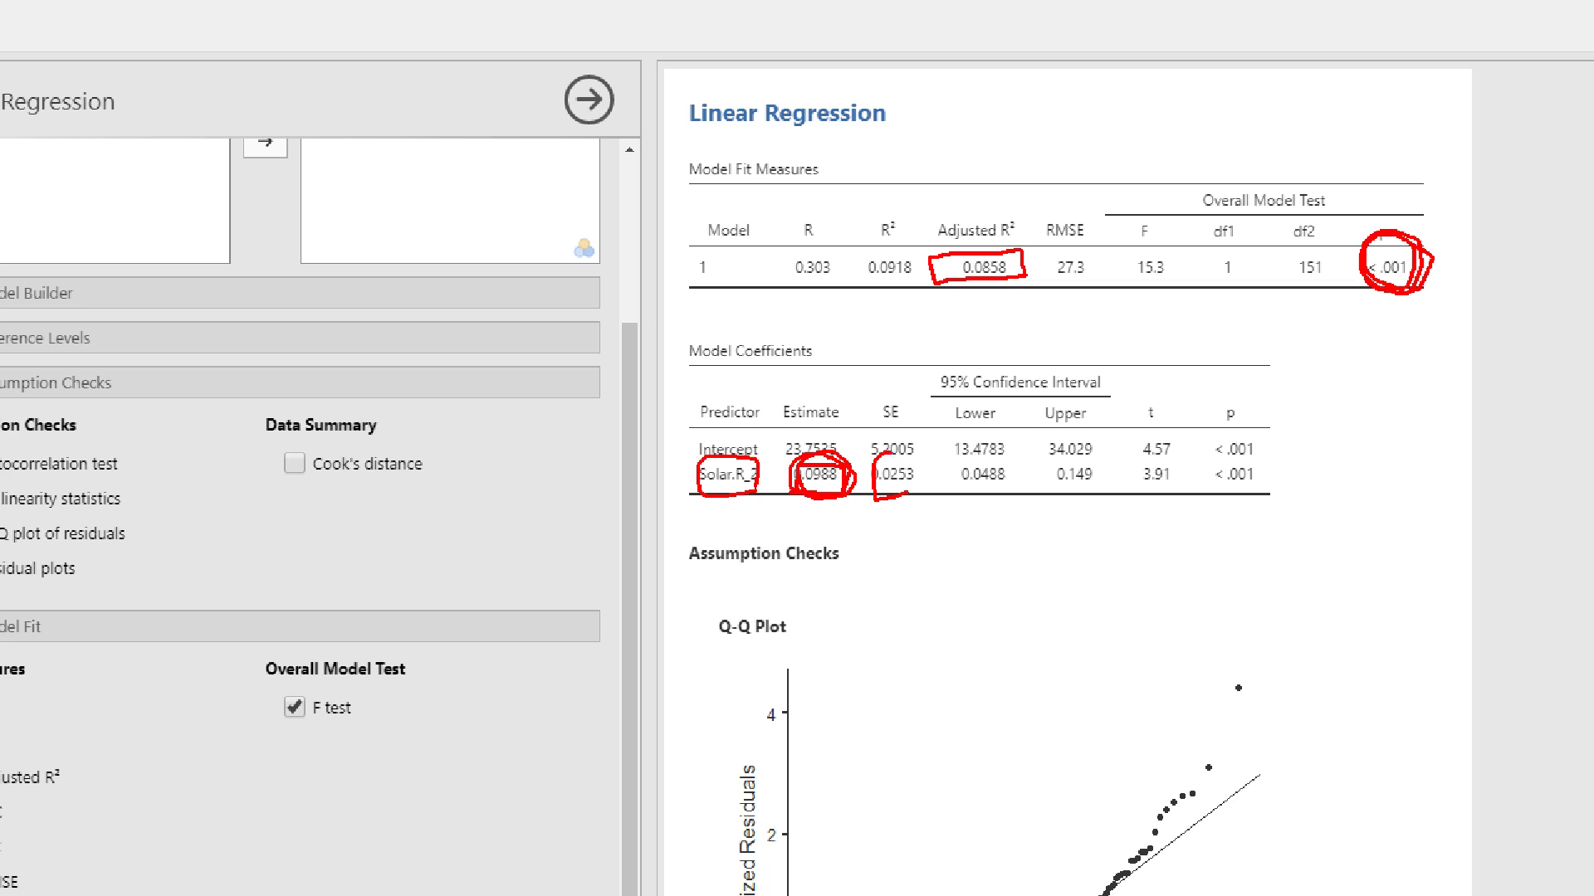
pyautogui.moveTo(888, 453); pyautogui.dragTo(911, 497)
pyautogui.moveTo(1170, 479); pyautogui.dragTo(1118, 475)
pyautogui.moveTo(1273, 496)
pyautogui.mouseDown()
pyautogui.moveTo(1233, 499)
pyautogui.moveTo(1248, 461)
pyautogui.moveTo(1269, 472)
pyautogui.mouseUp()
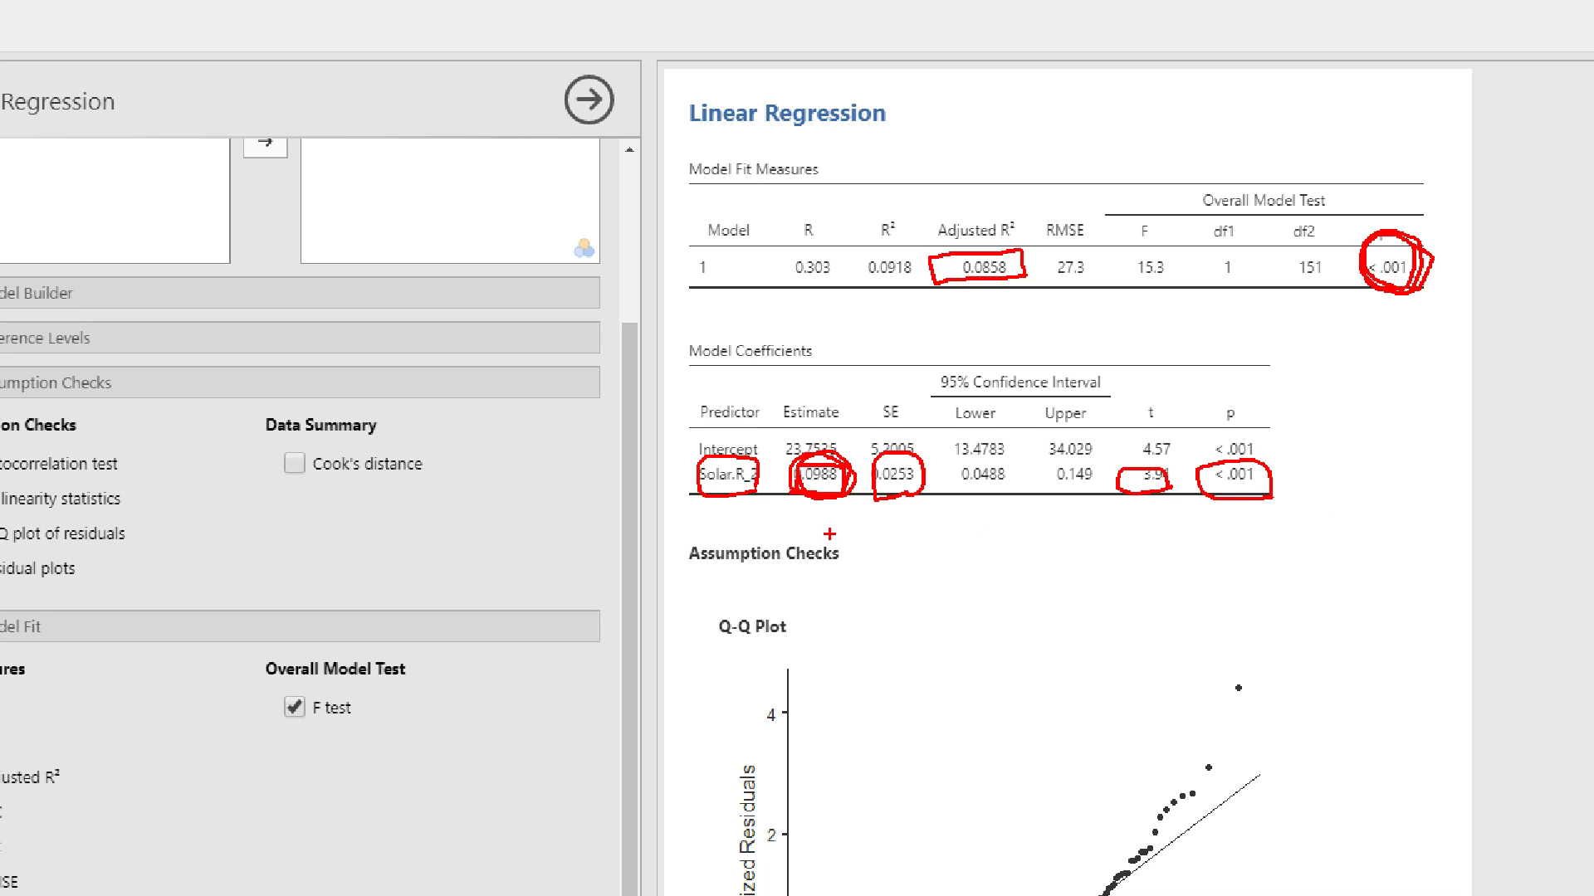
pyautogui.moveTo(1029, 279)
pyautogui.mouseDown()
pyautogui.moveTo(994, 295)
pyautogui.moveTo(941, 281)
pyautogui.moveTo(1021, 272)
pyautogui.mouseUp()
pyautogui.moveTo(959, 488)
pyautogui.mouseDown()
pyautogui.moveTo(1101, 486)
pyautogui.moveTo(959, 456)
pyautogui.mouseUp()
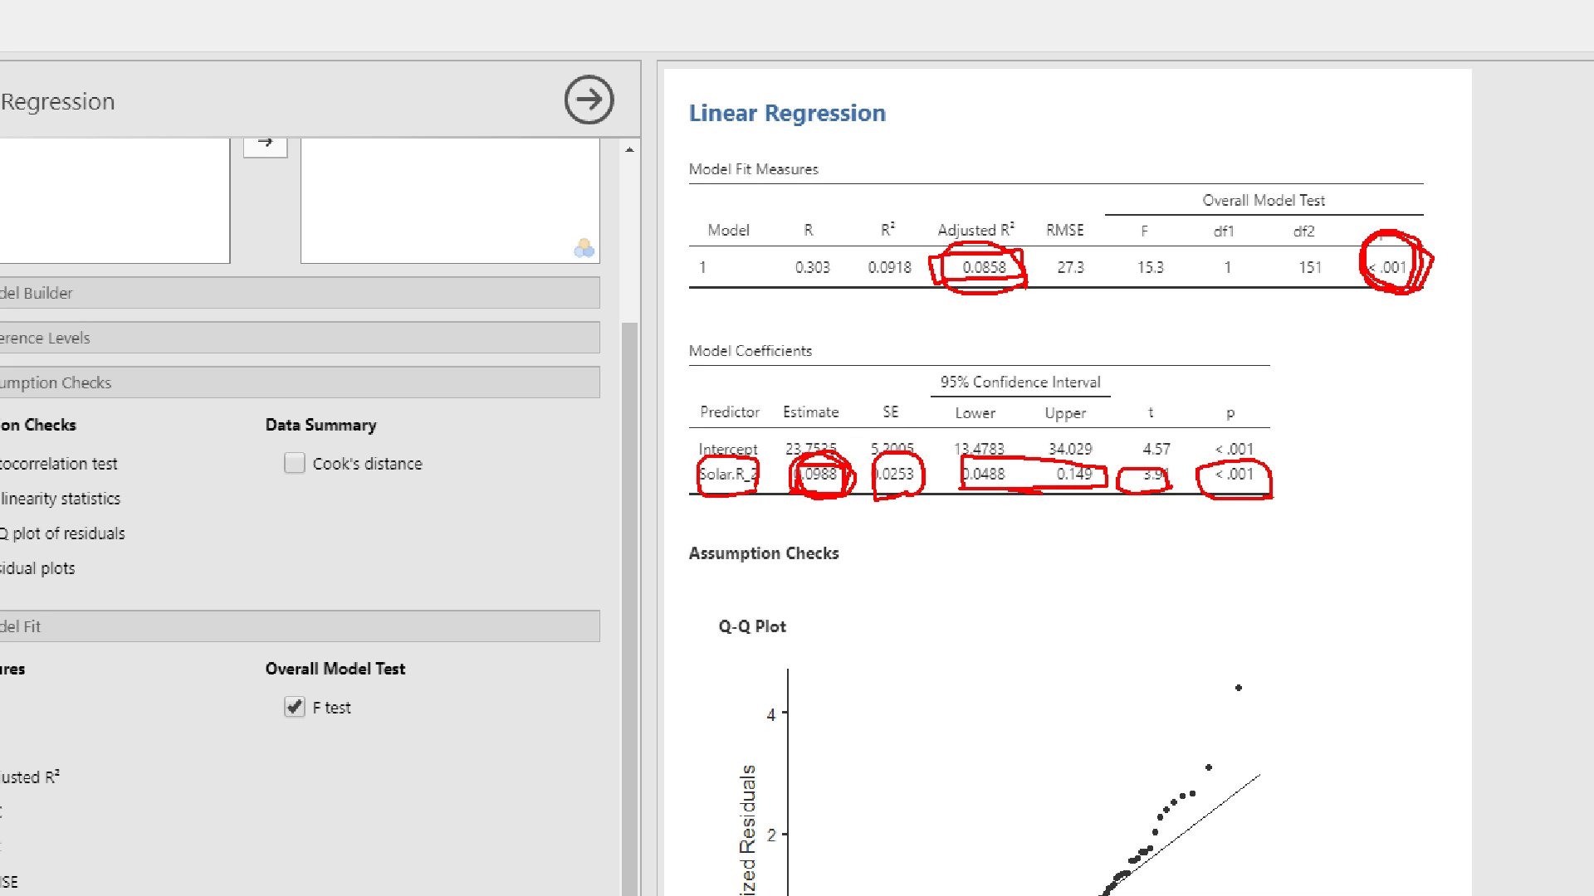
pyautogui.moveTo(1100, 462); pyautogui.dragTo(974, 463)
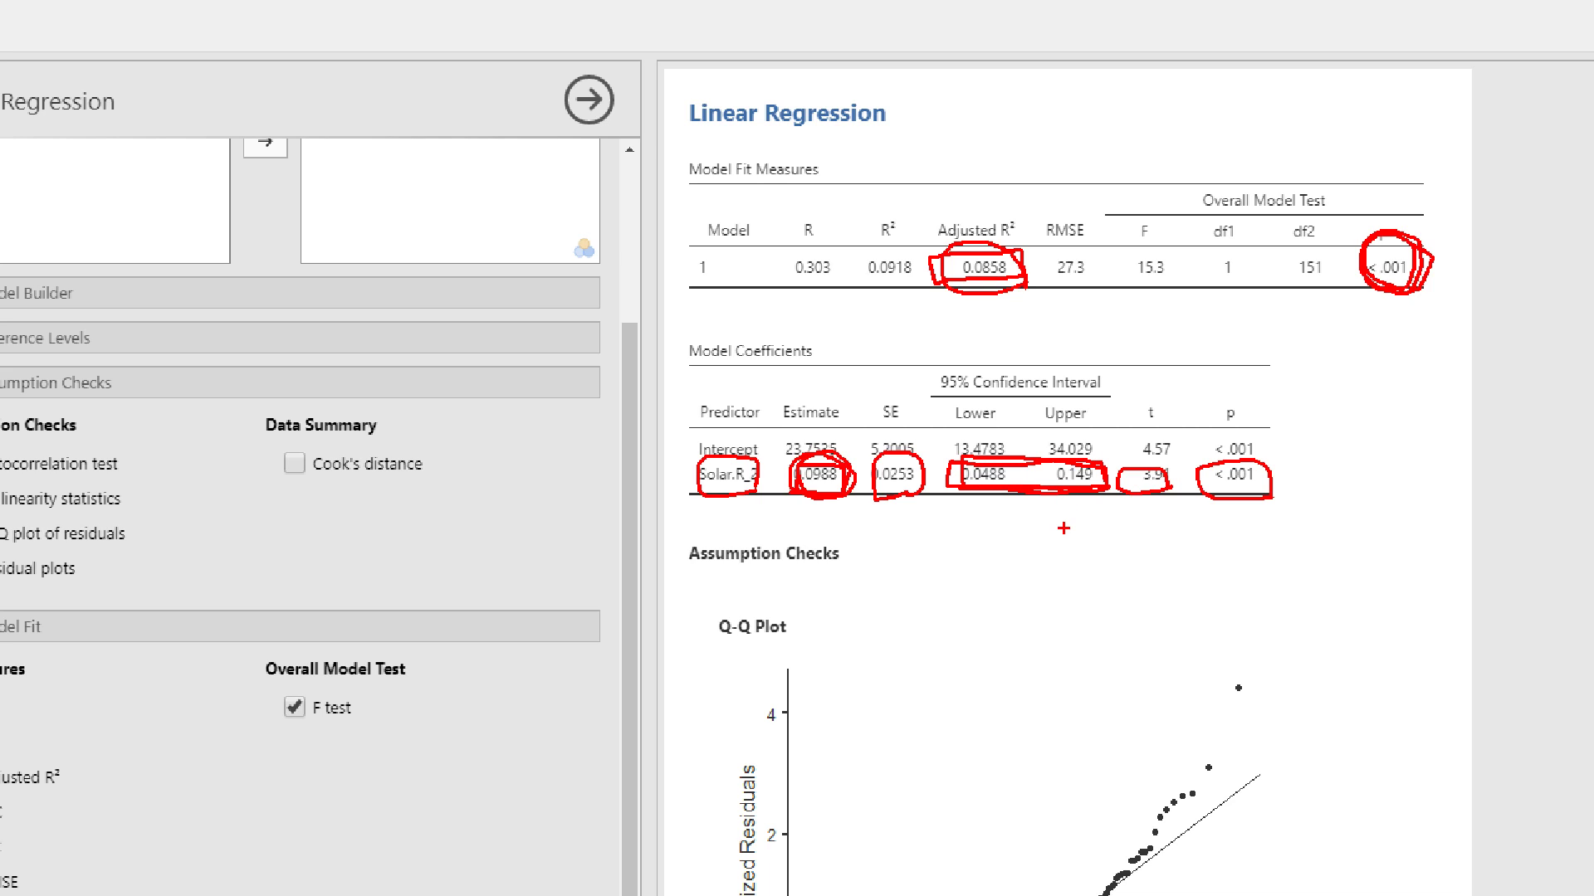
# Examine the Q-Q plot of residuals, the residuals plots and the fit tables of the Ozone_2 on Solar.R_2 regression.
pyautogui.scroll(-3, 1313, 230)
pyautogui.scroll(-2, 1270, 278)
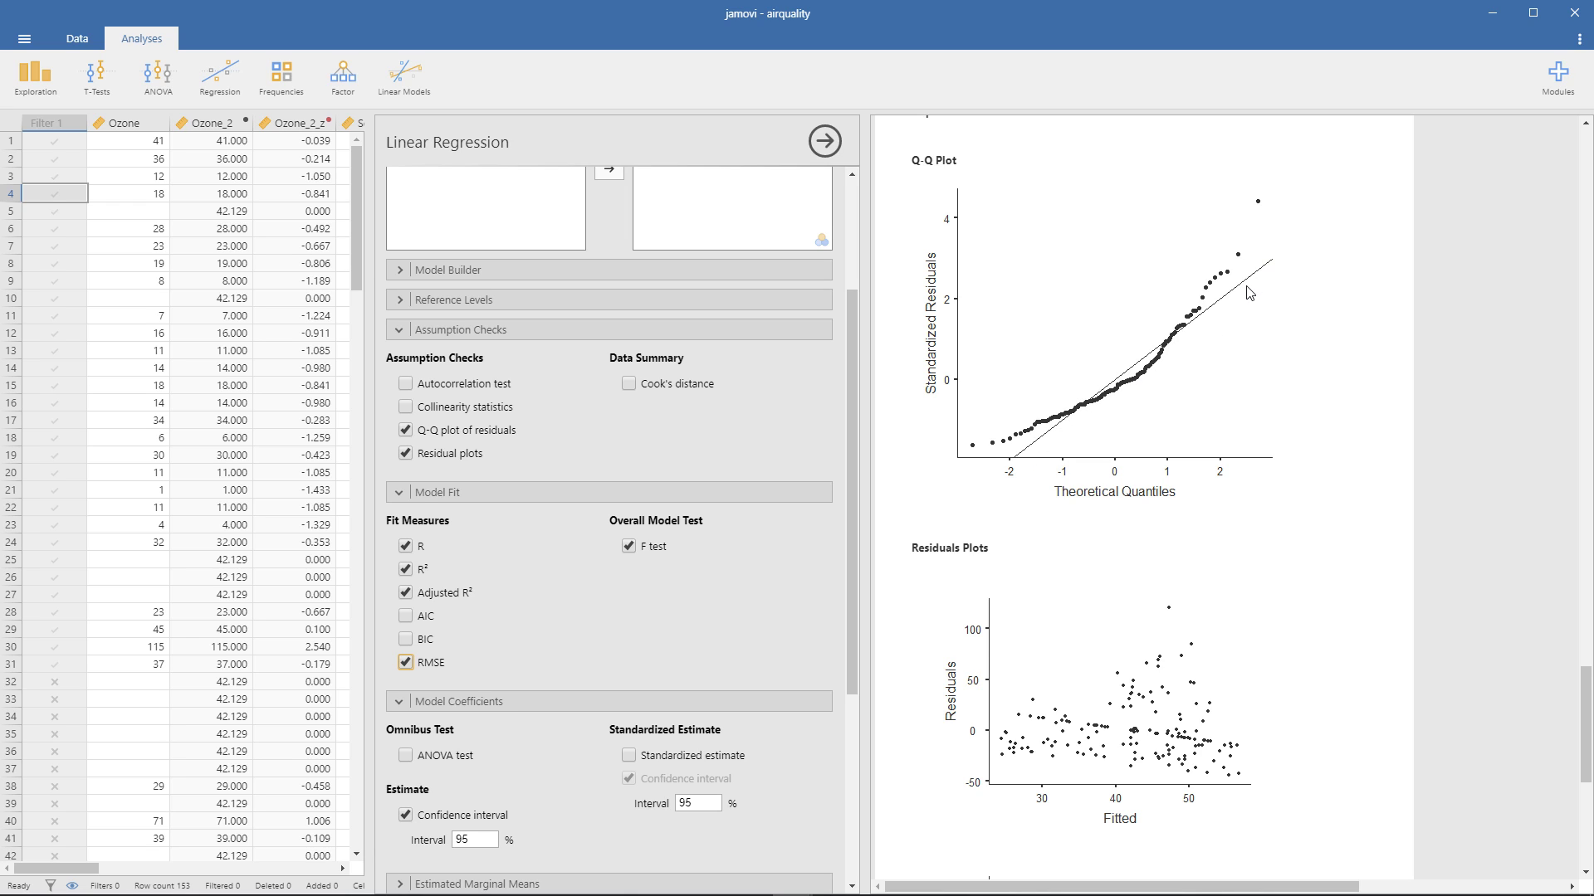
pyautogui.scroll(-5, 1195, 461)
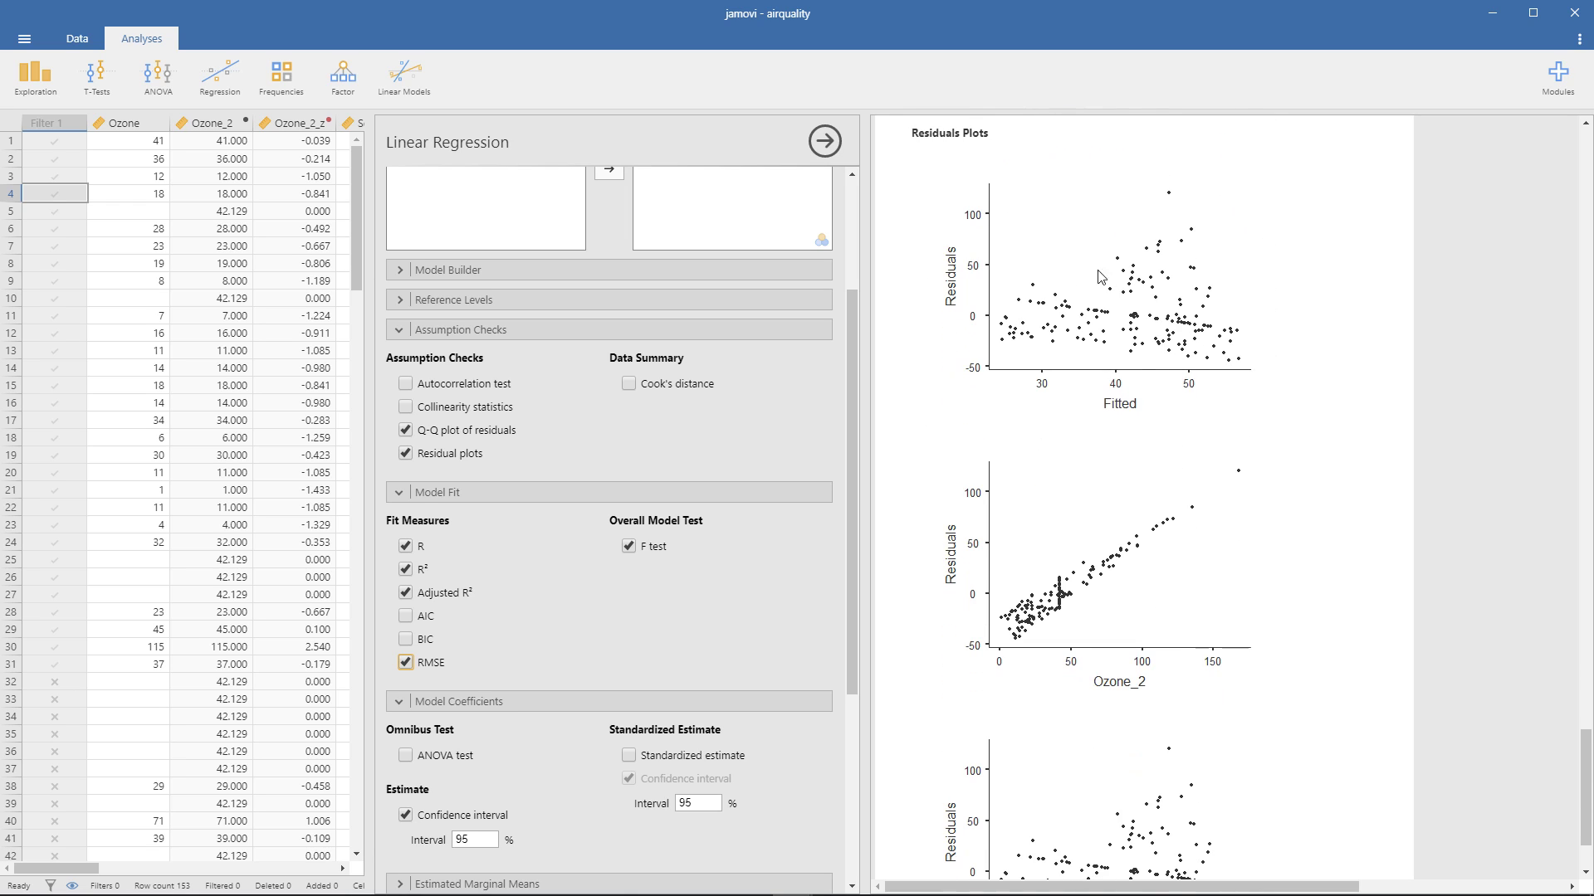
pyautogui.scroll(-3, 1203, 369)
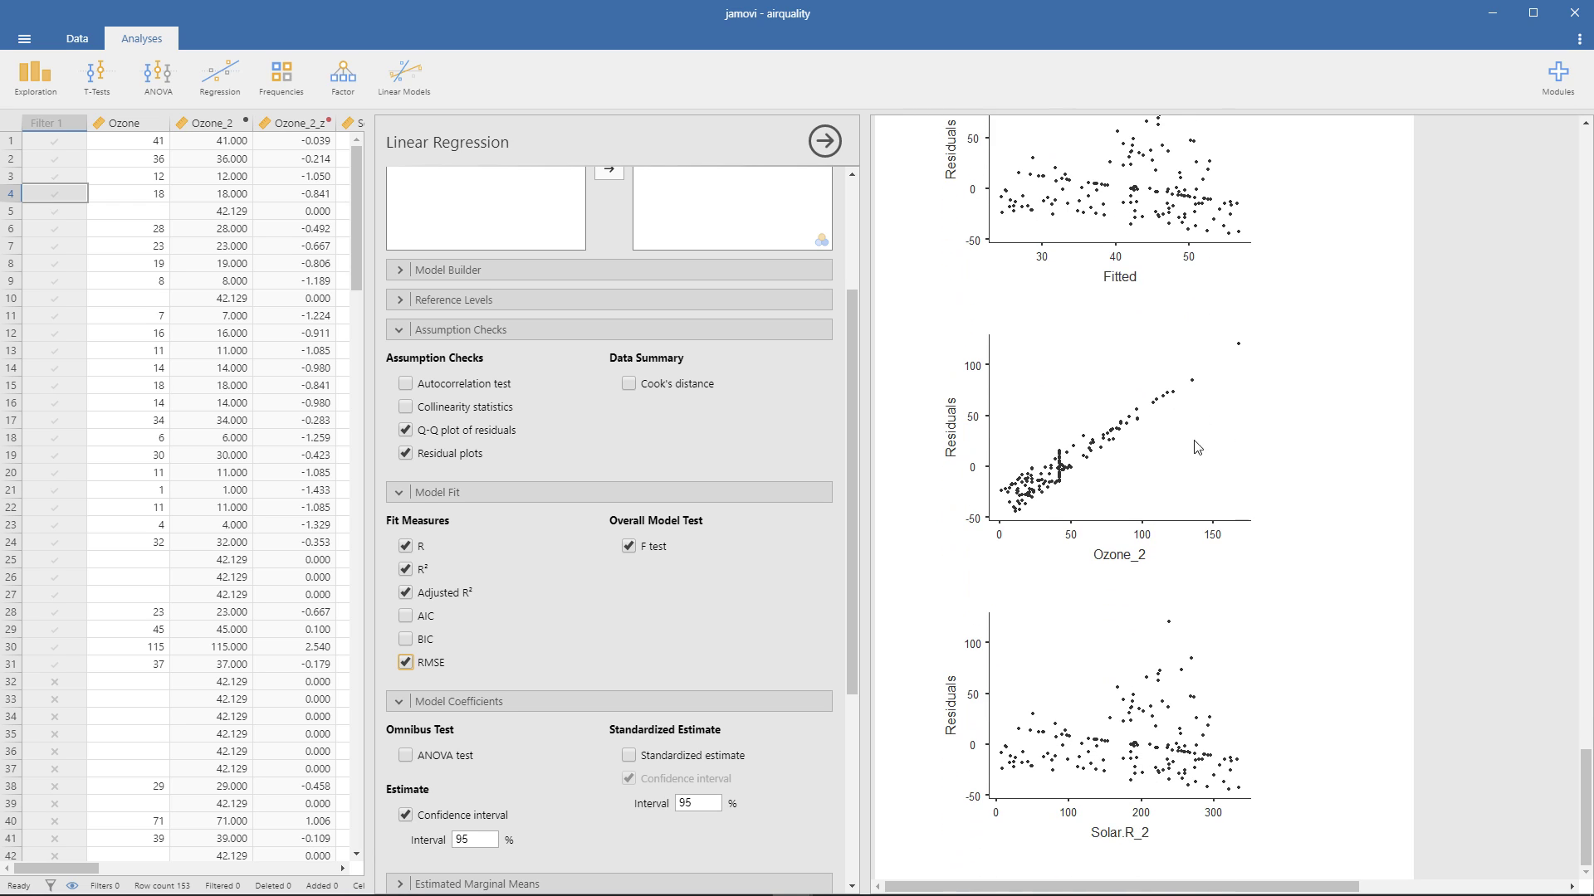
pyautogui.scroll(3, 1121, 424)
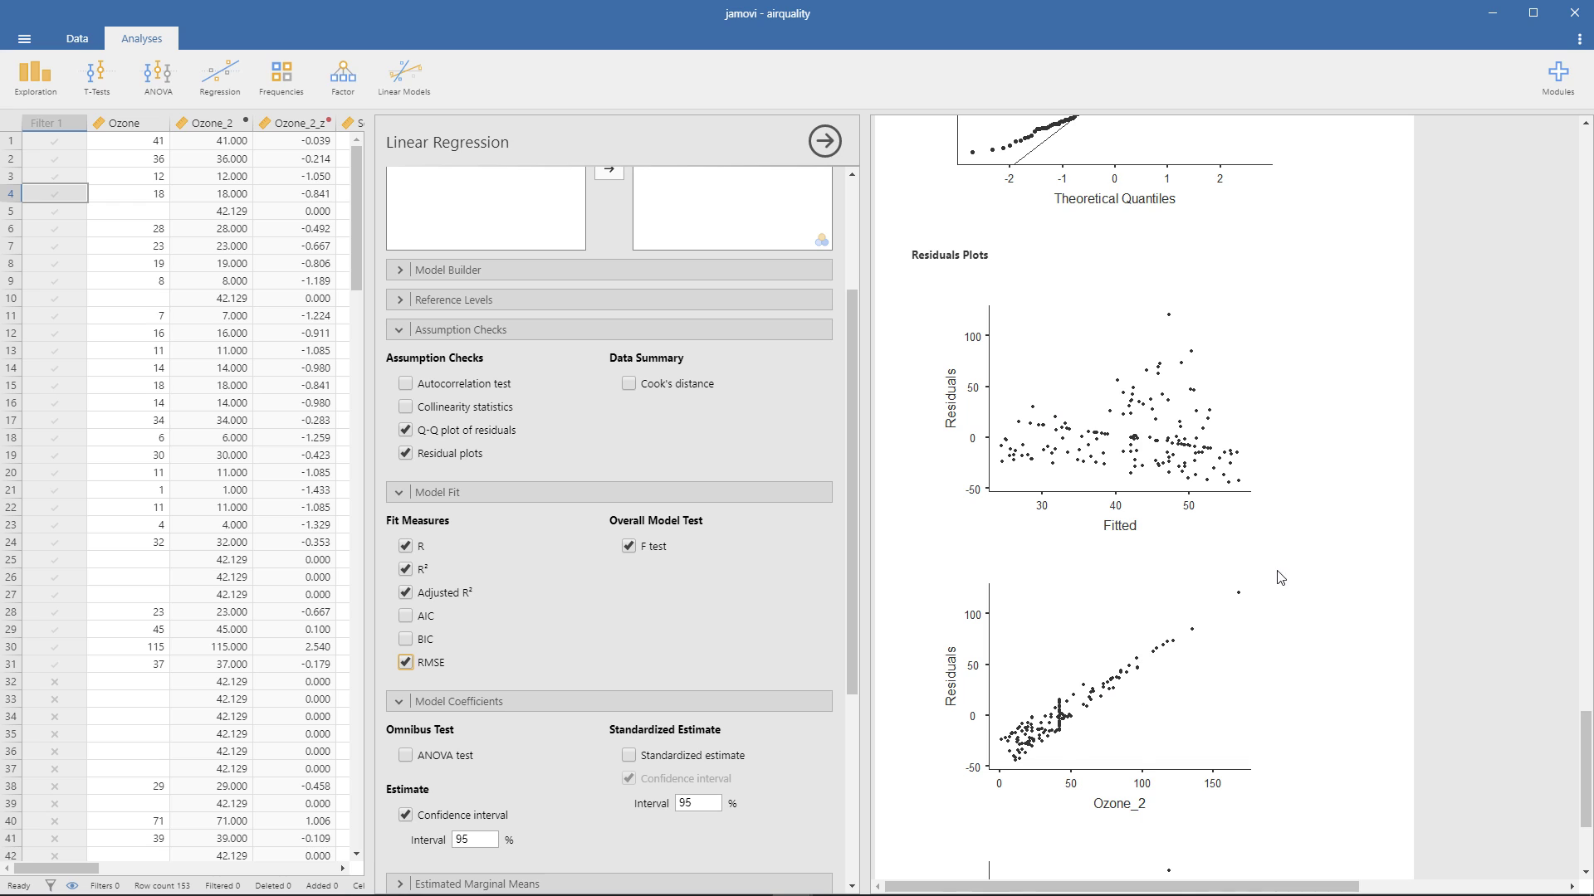
pyautogui.scroll(-3, 1281, 577)
pyautogui.scroll(2, 1180, 614)
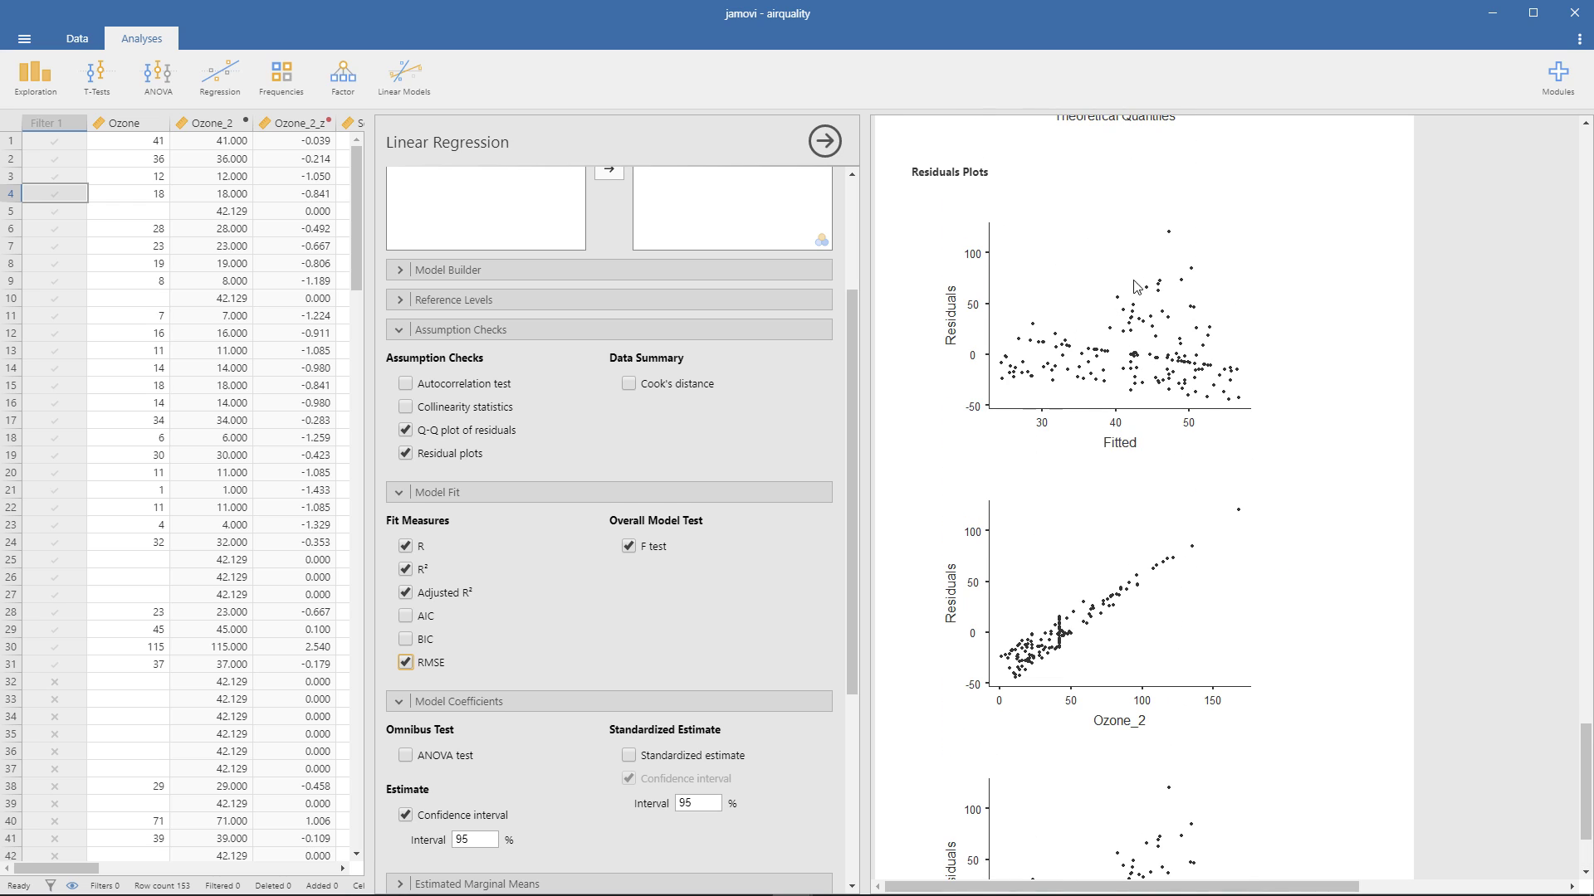
pyautogui.scroll(2, 1135, 283)
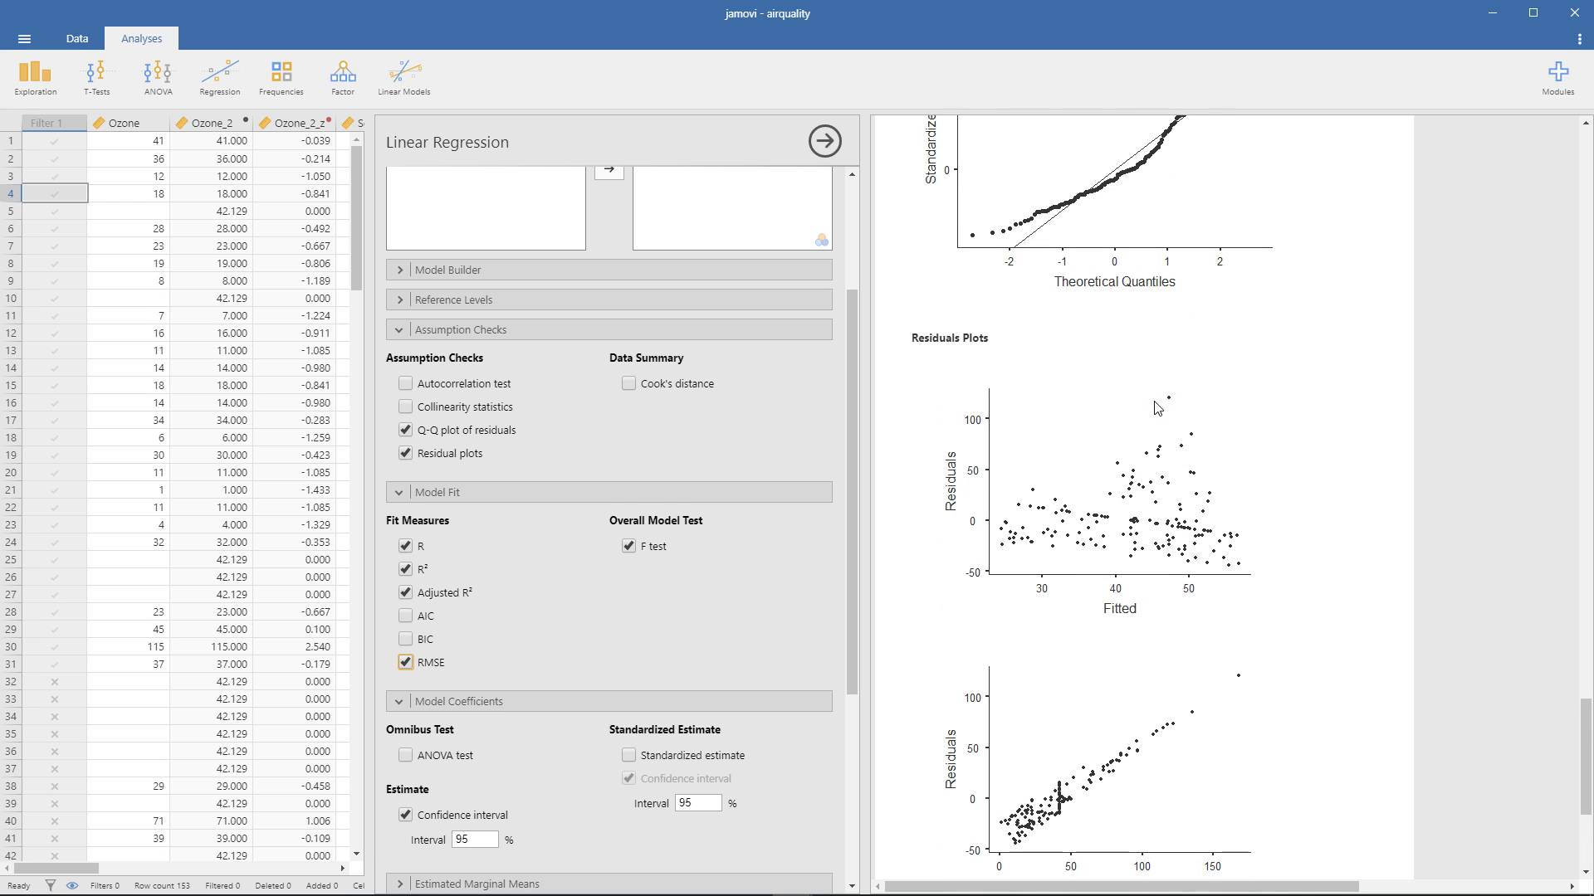
pyautogui.scroll(2, 1158, 410)
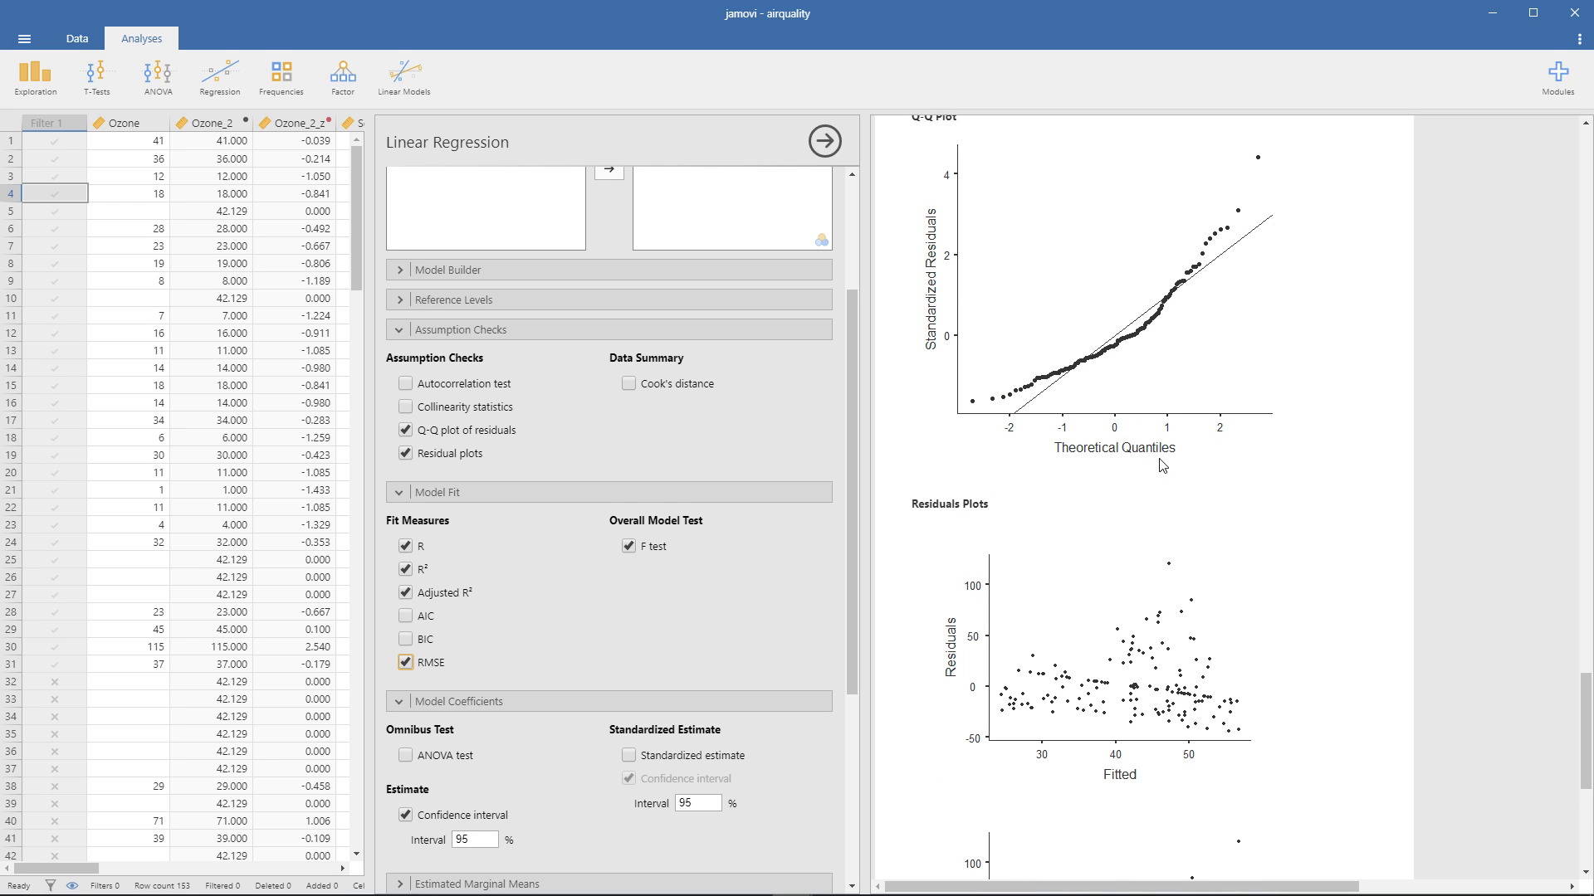
pyautogui.scroll(7, 1162, 466)
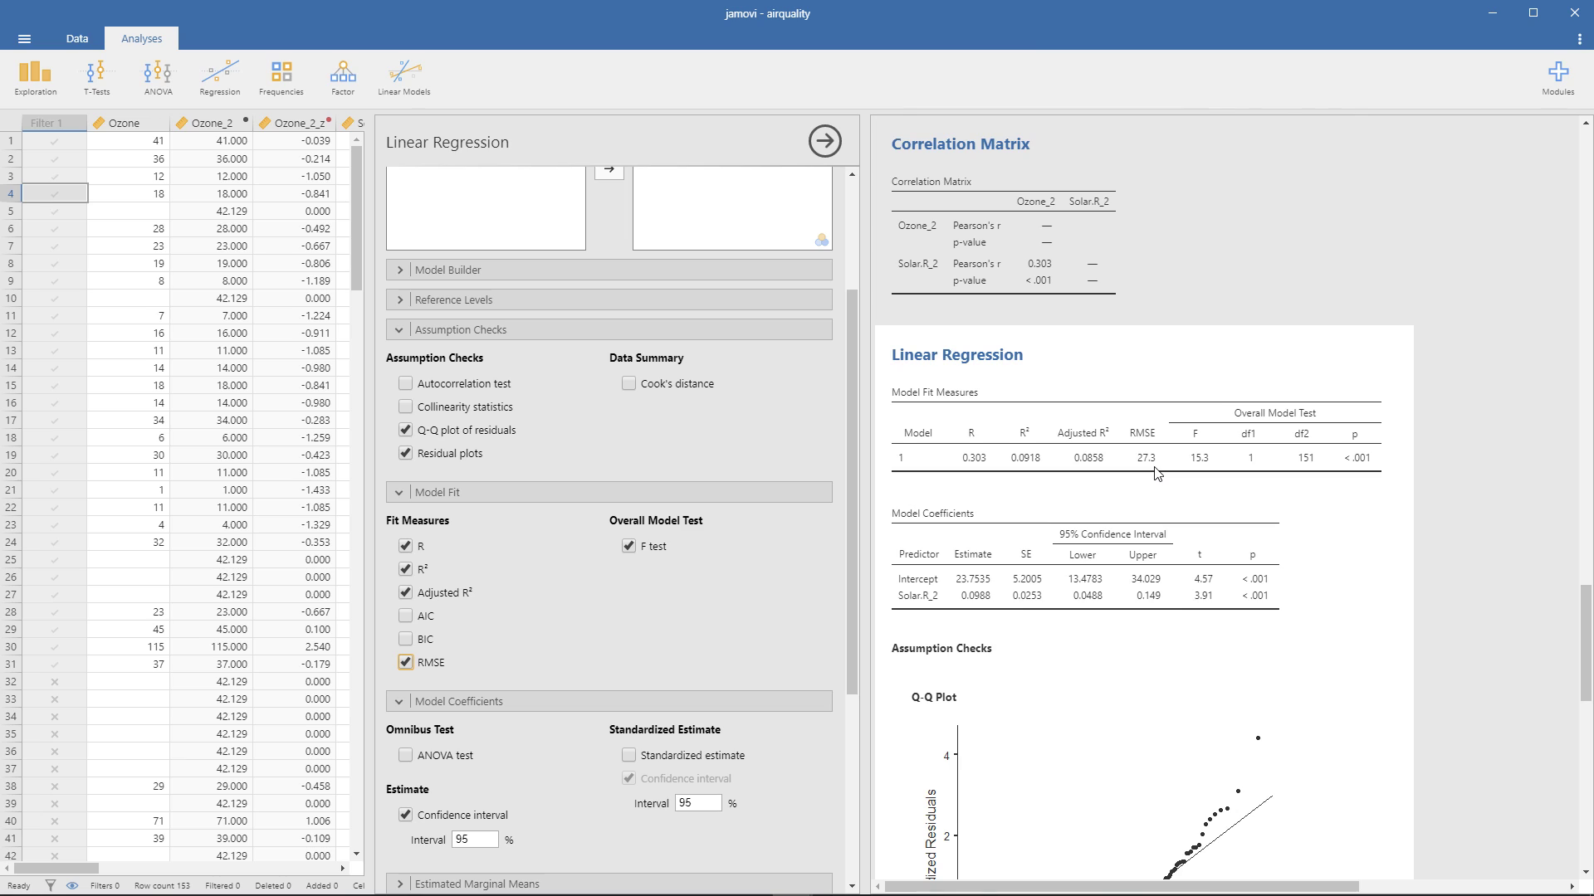
pyautogui.scroll(-2, 1158, 473)
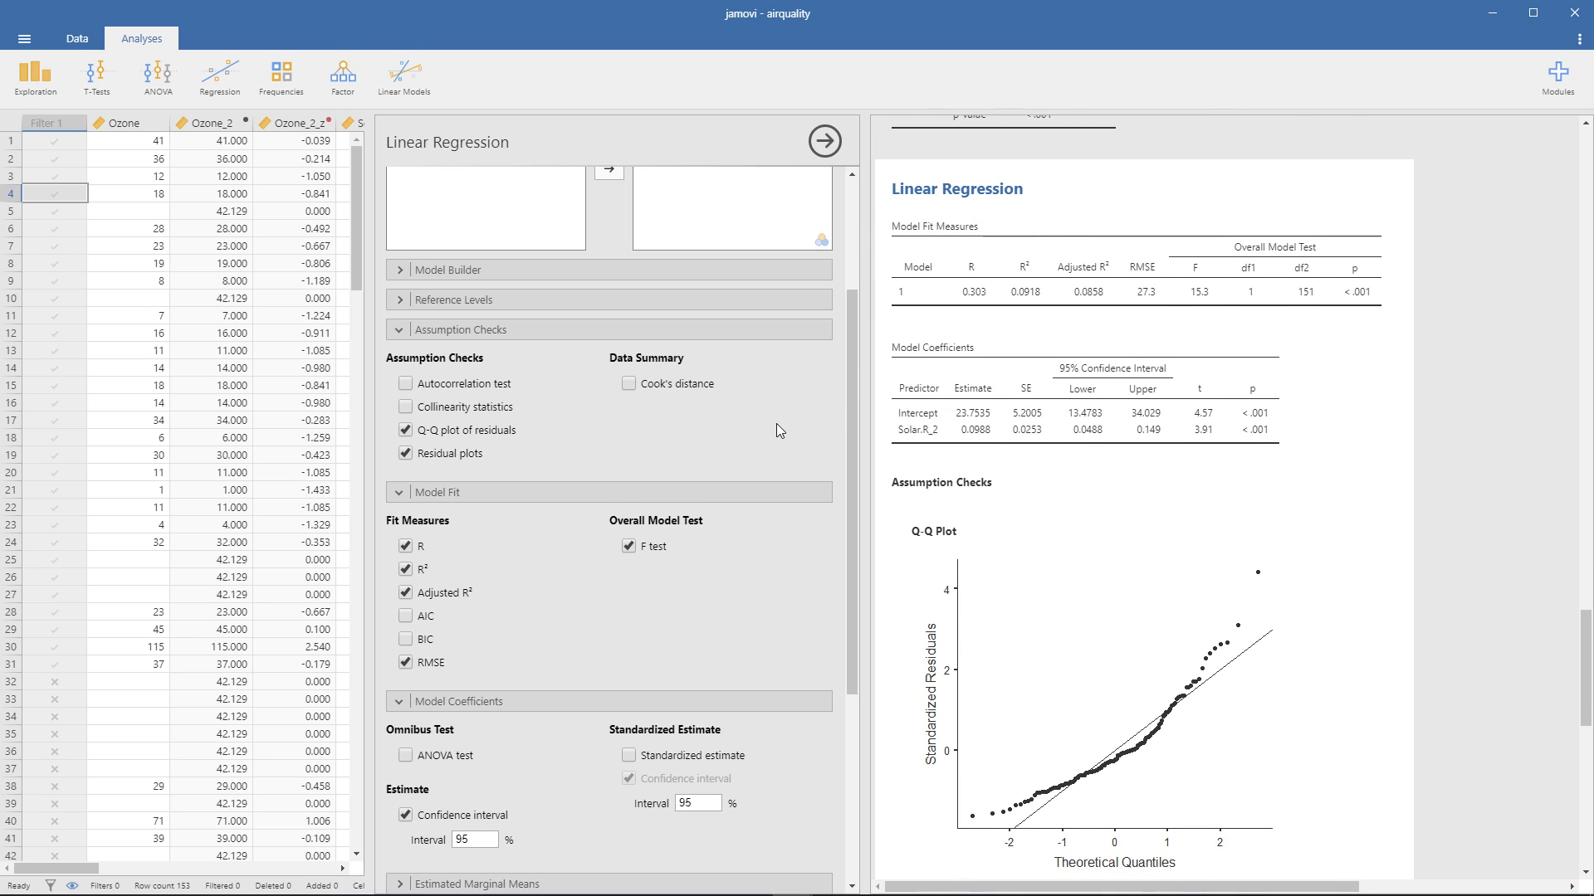
# Remove Ozone_2 as the regression's dependent variable and Solar.R_2 from its covariates.
pyautogui.scroll(-3, 775, 423)
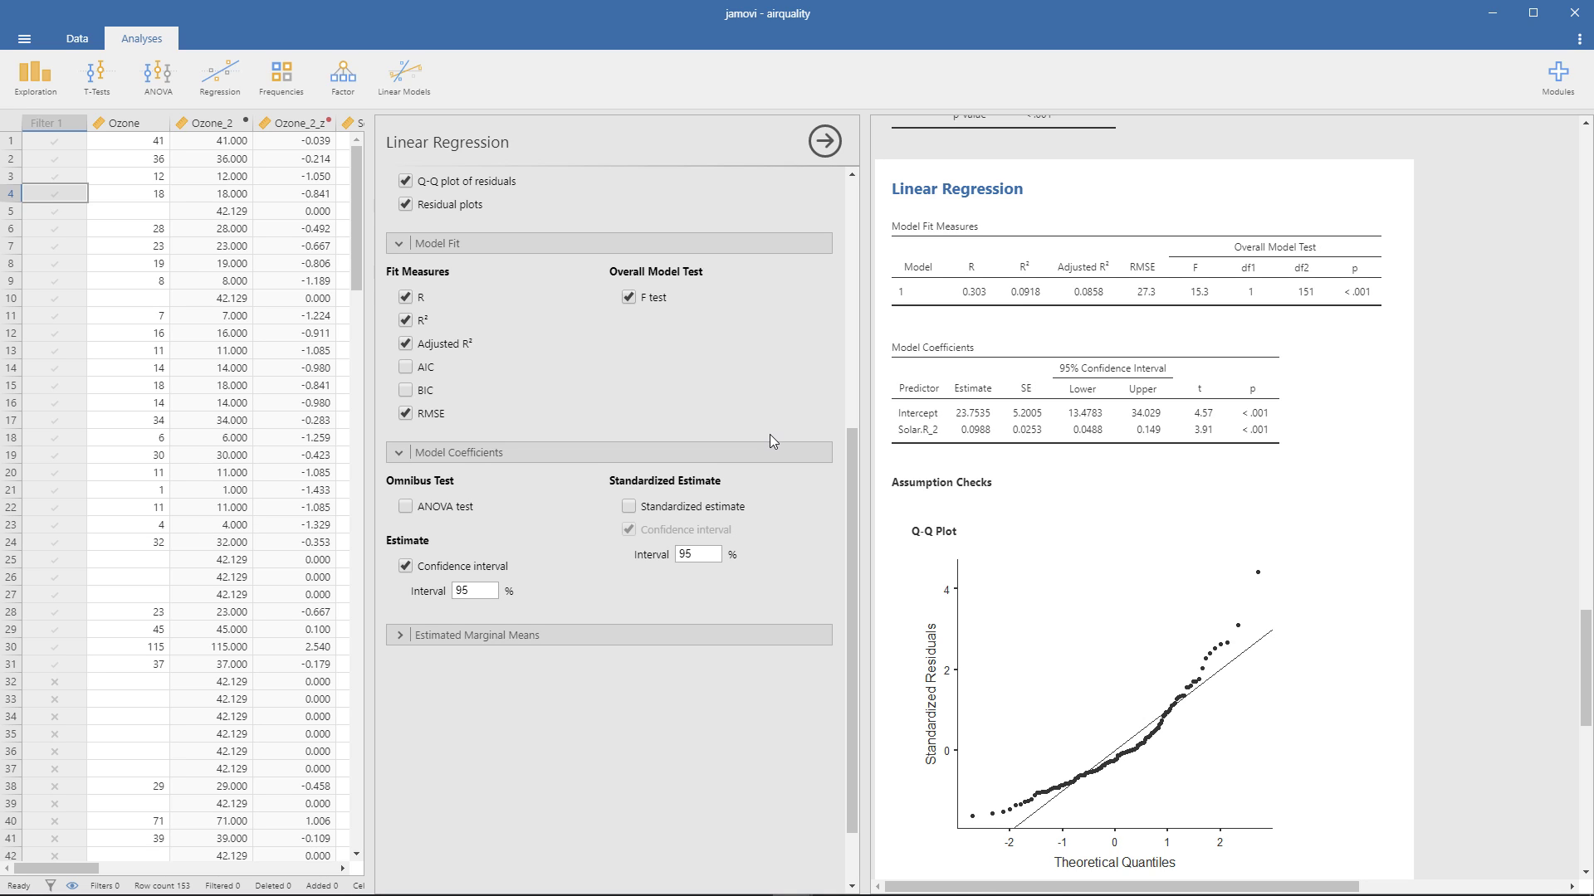
pyautogui.scroll(5, 772, 411)
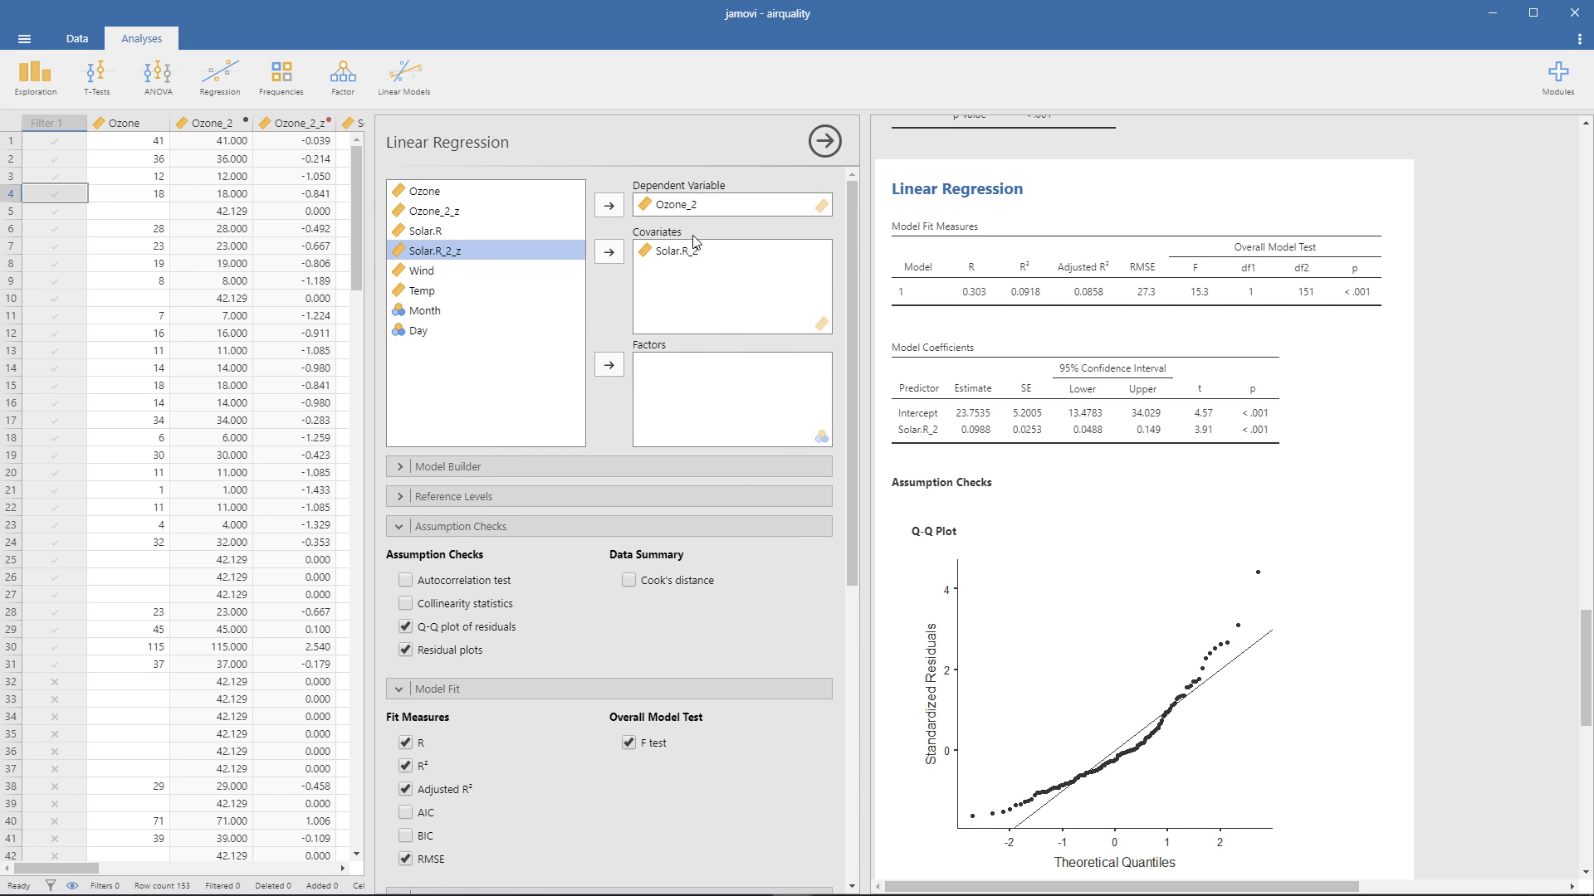
pyautogui.click(691, 209)
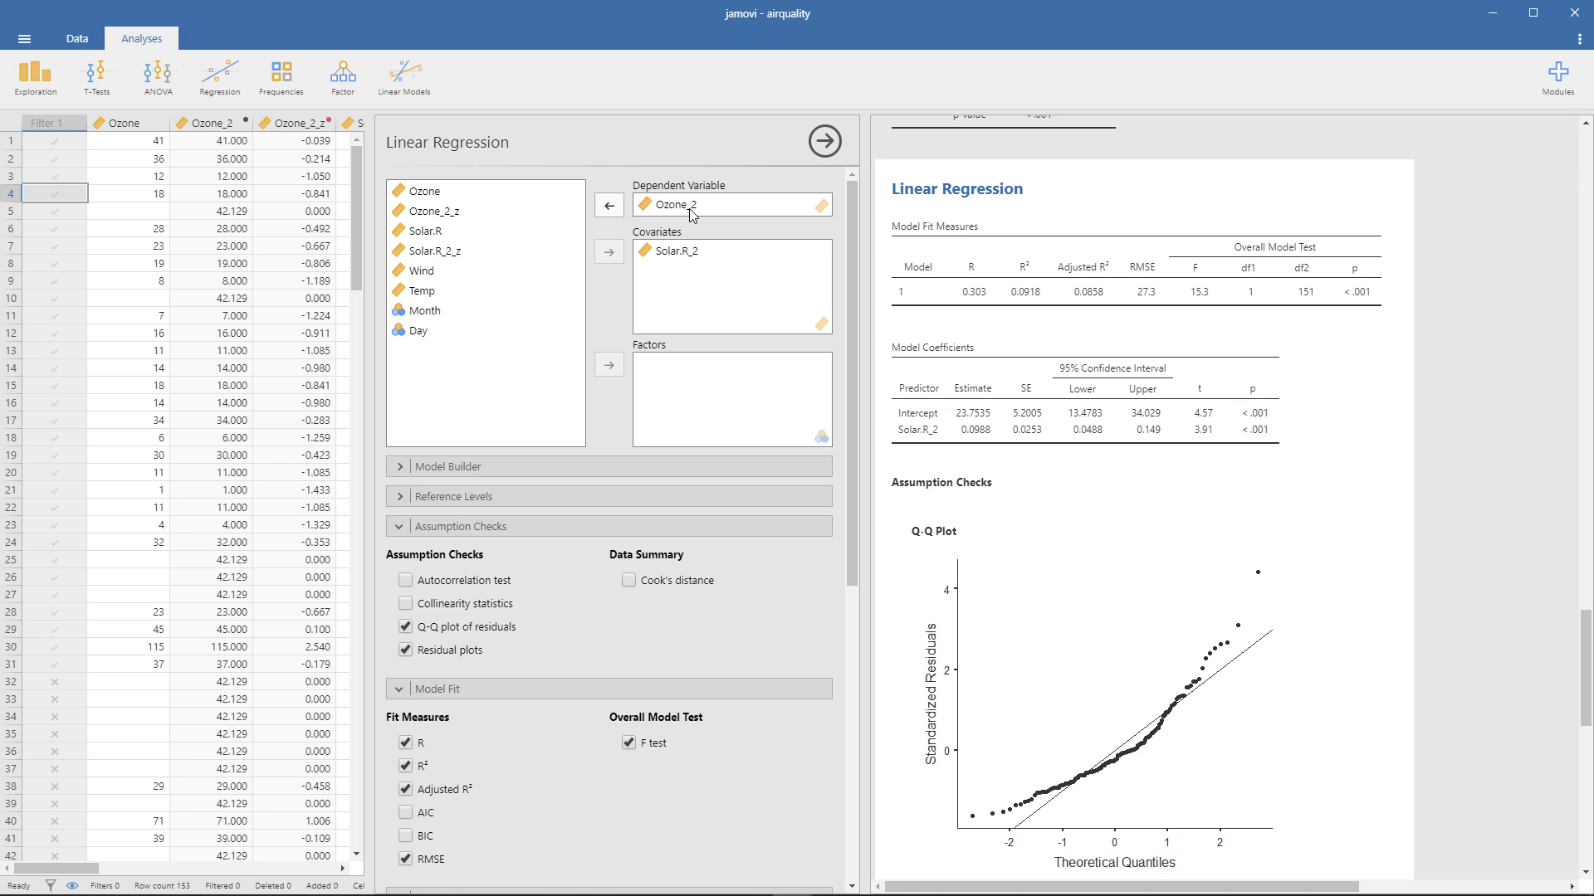
pyautogui.click(690, 209)
pyautogui.click(609, 205)
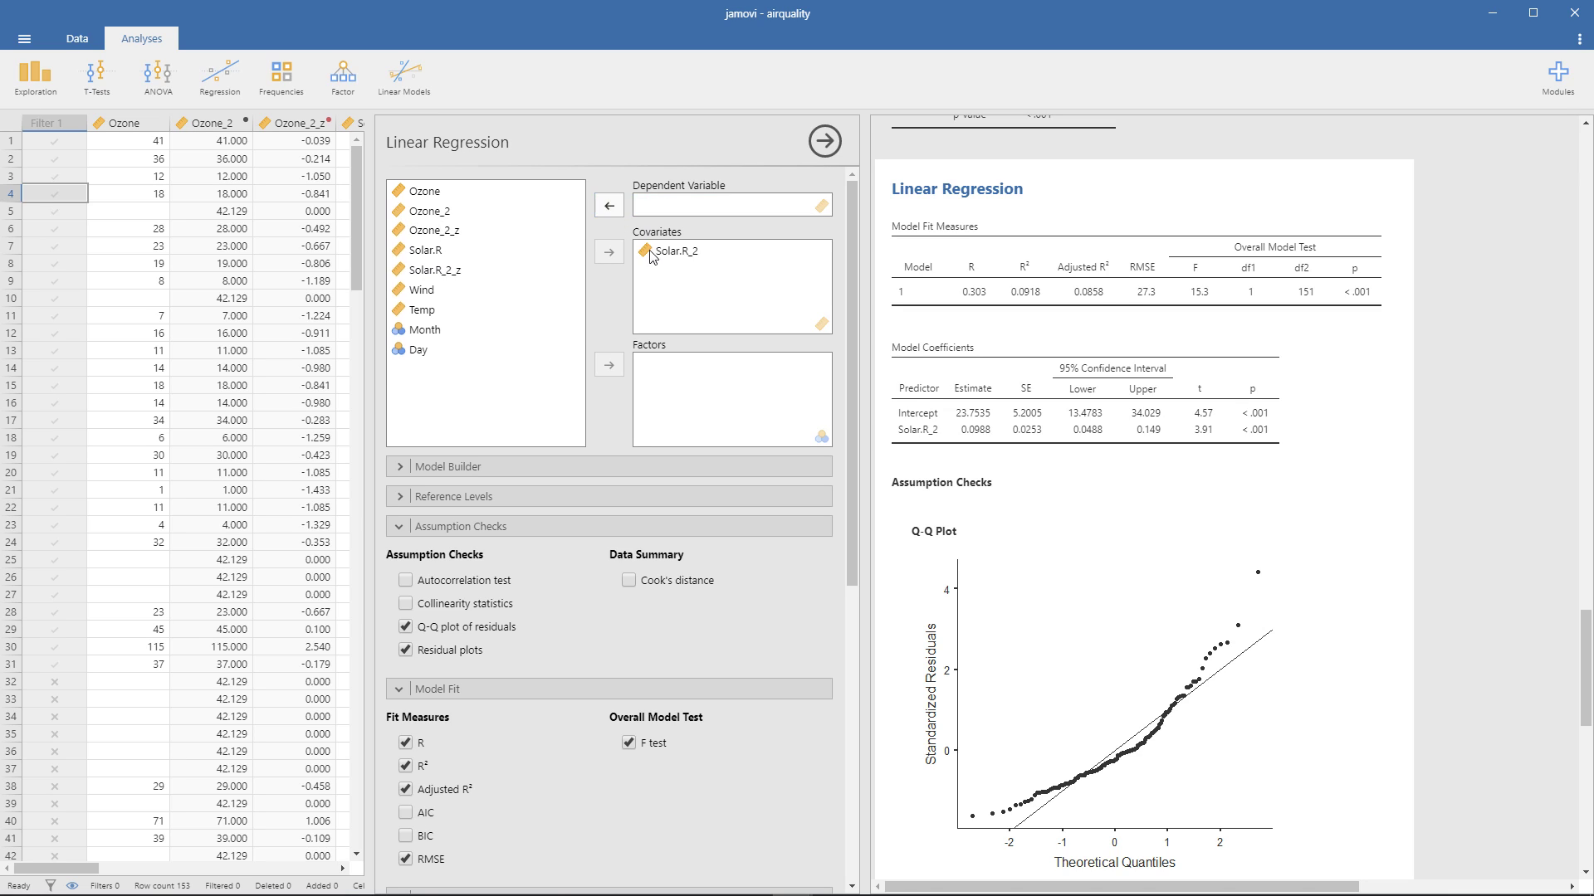
pyautogui.click(676, 250)
pyautogui.click(609, 251)
# Assign the original Ozone as the regression's dependent variable and Solar.R as its covariate.
pyautogui.click(442, 196)
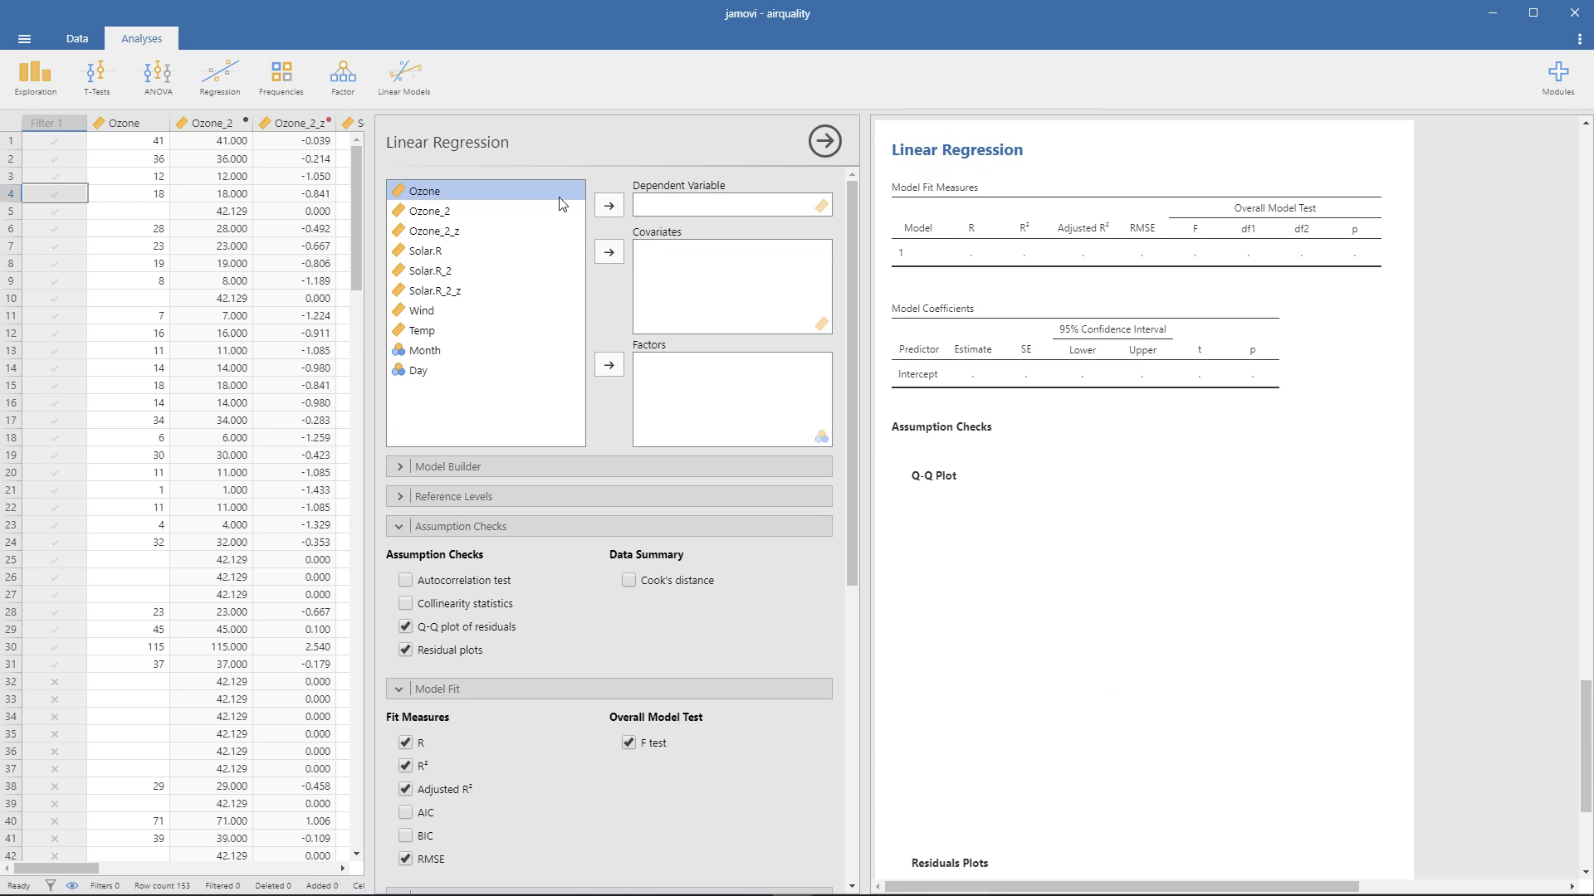
pyautogui.click(607, 206)
pyautogui.click(513, 236)
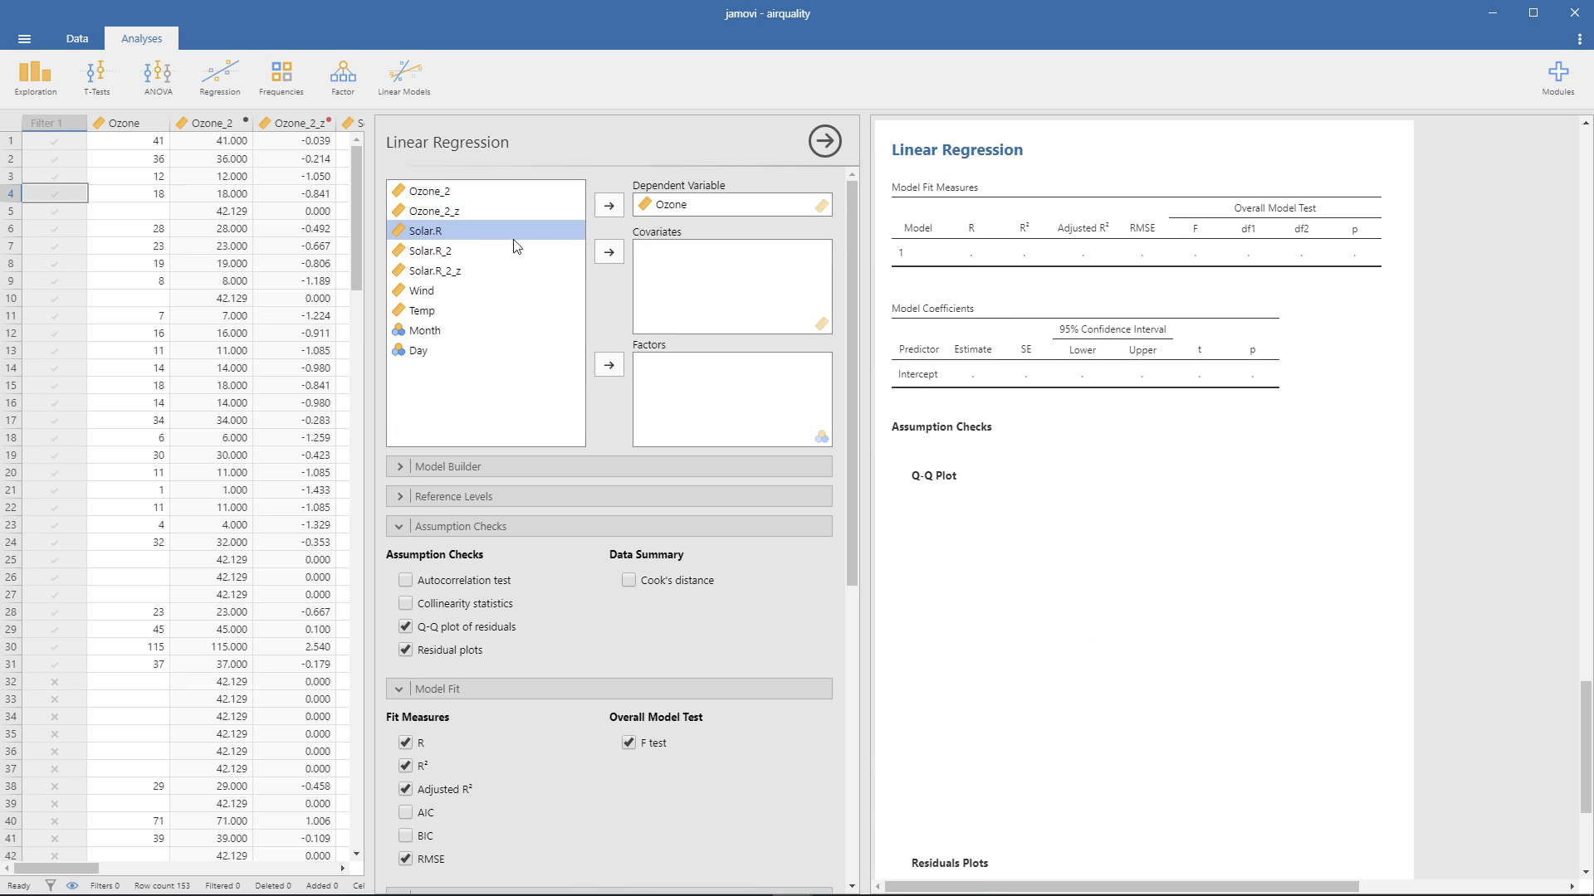
pyautogui.click(609, 251)
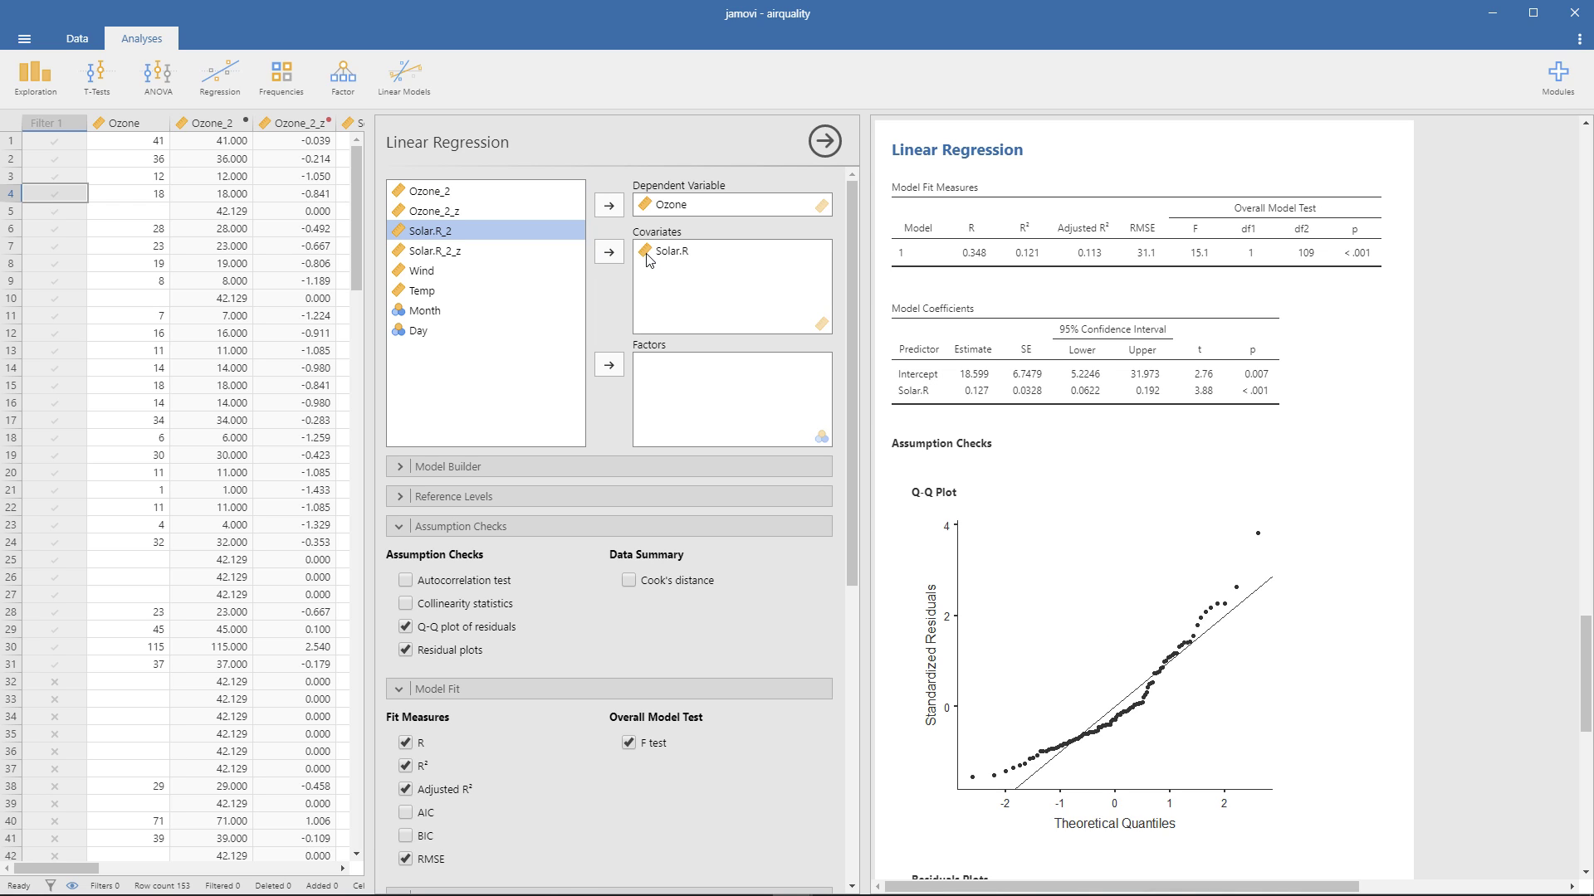
# Review the regression's options, including Reference Levels, and examine the Ozone on Solar.R coefficient tables, Q-Q plot and residuals plots.
pyautogui.scroll(-6, 652, 257)
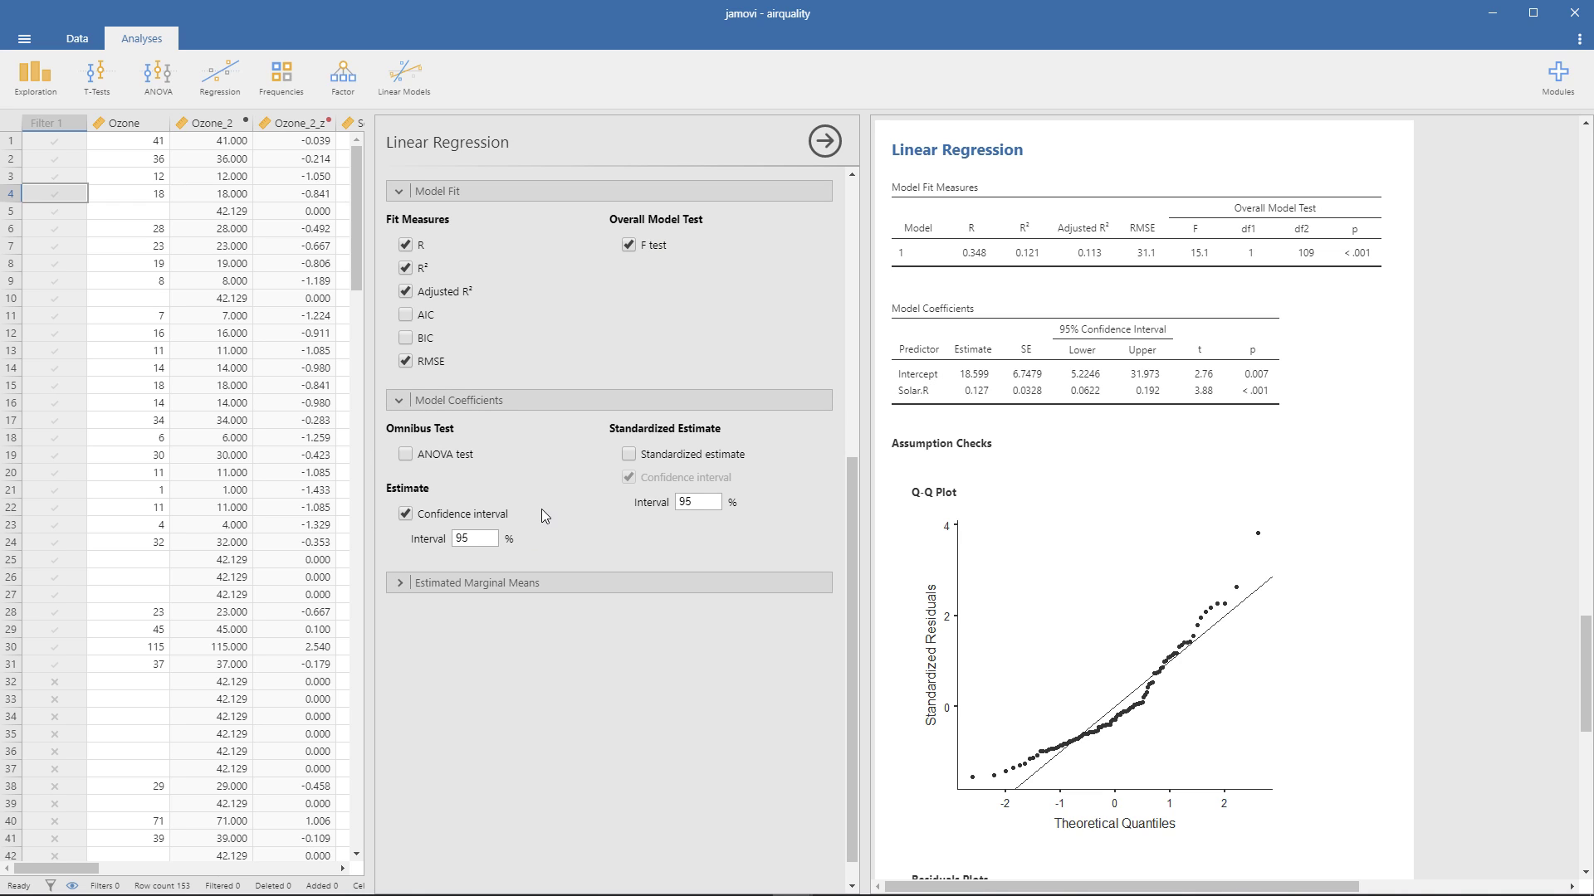
pyautogui.scroll(4, 541, 510)
pyautogui.click(484, 336)
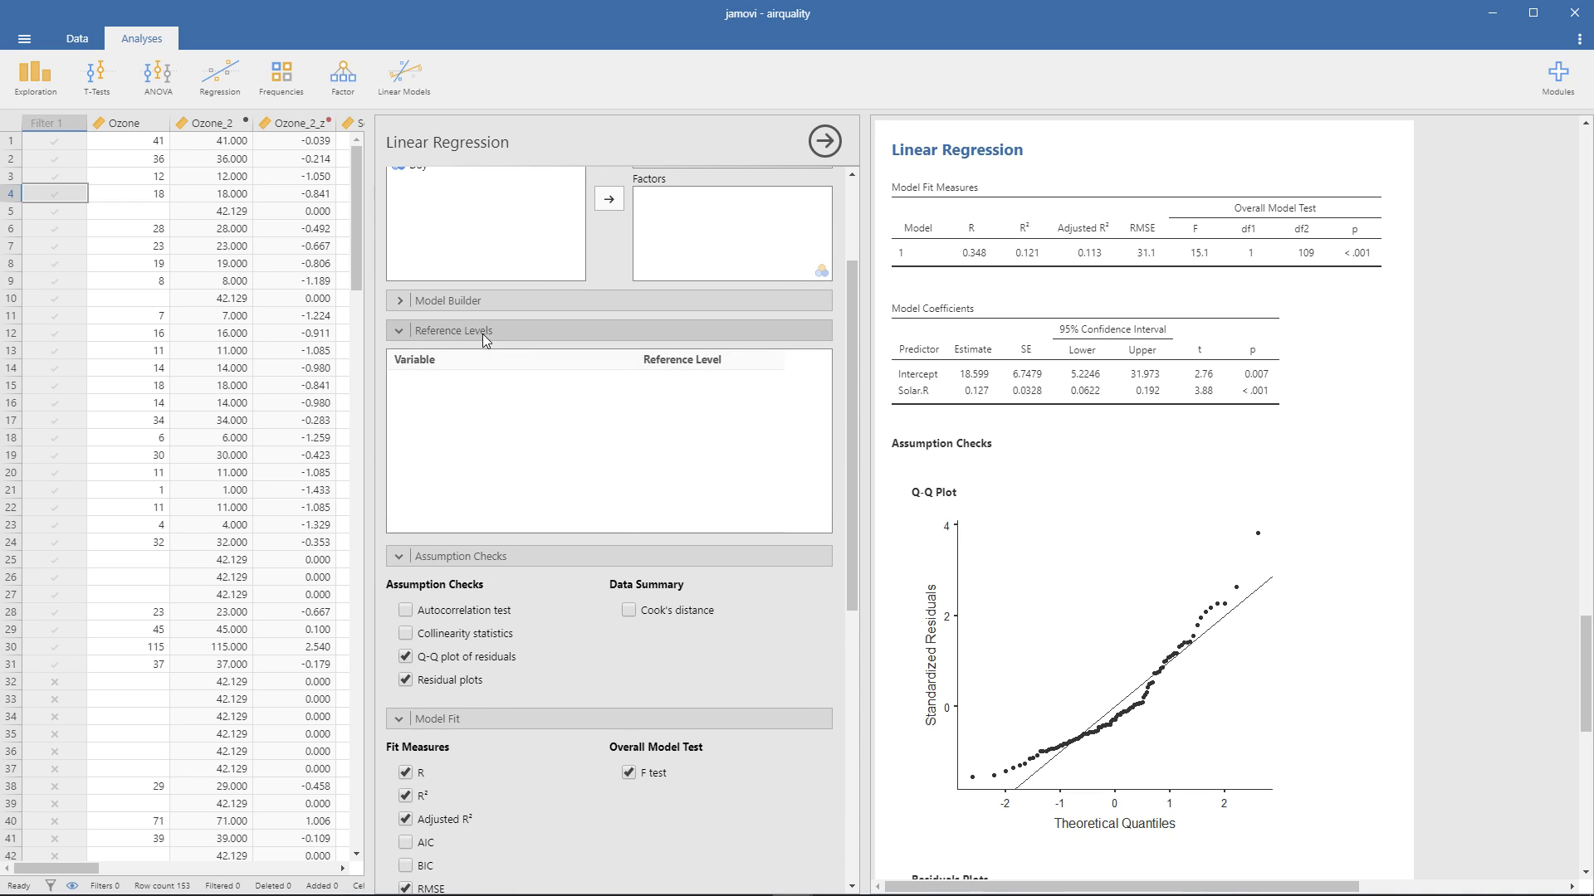
pyautogui.click(485, 332)
pyautogui.scroll(1, 1058, 367)
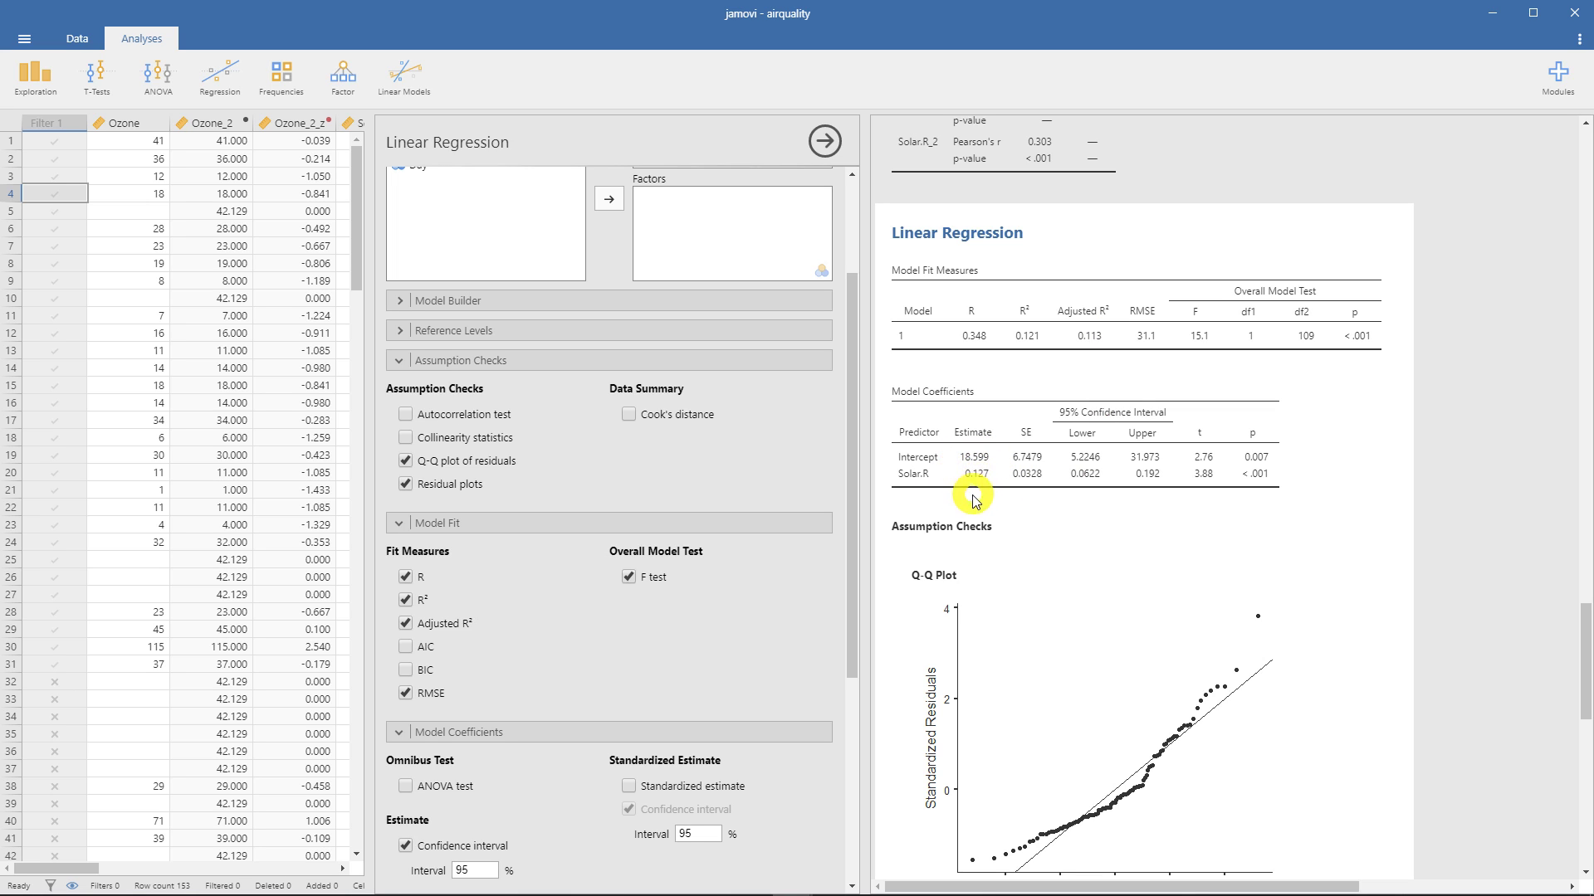
pyautogui.scroll(-10, 975, 452)
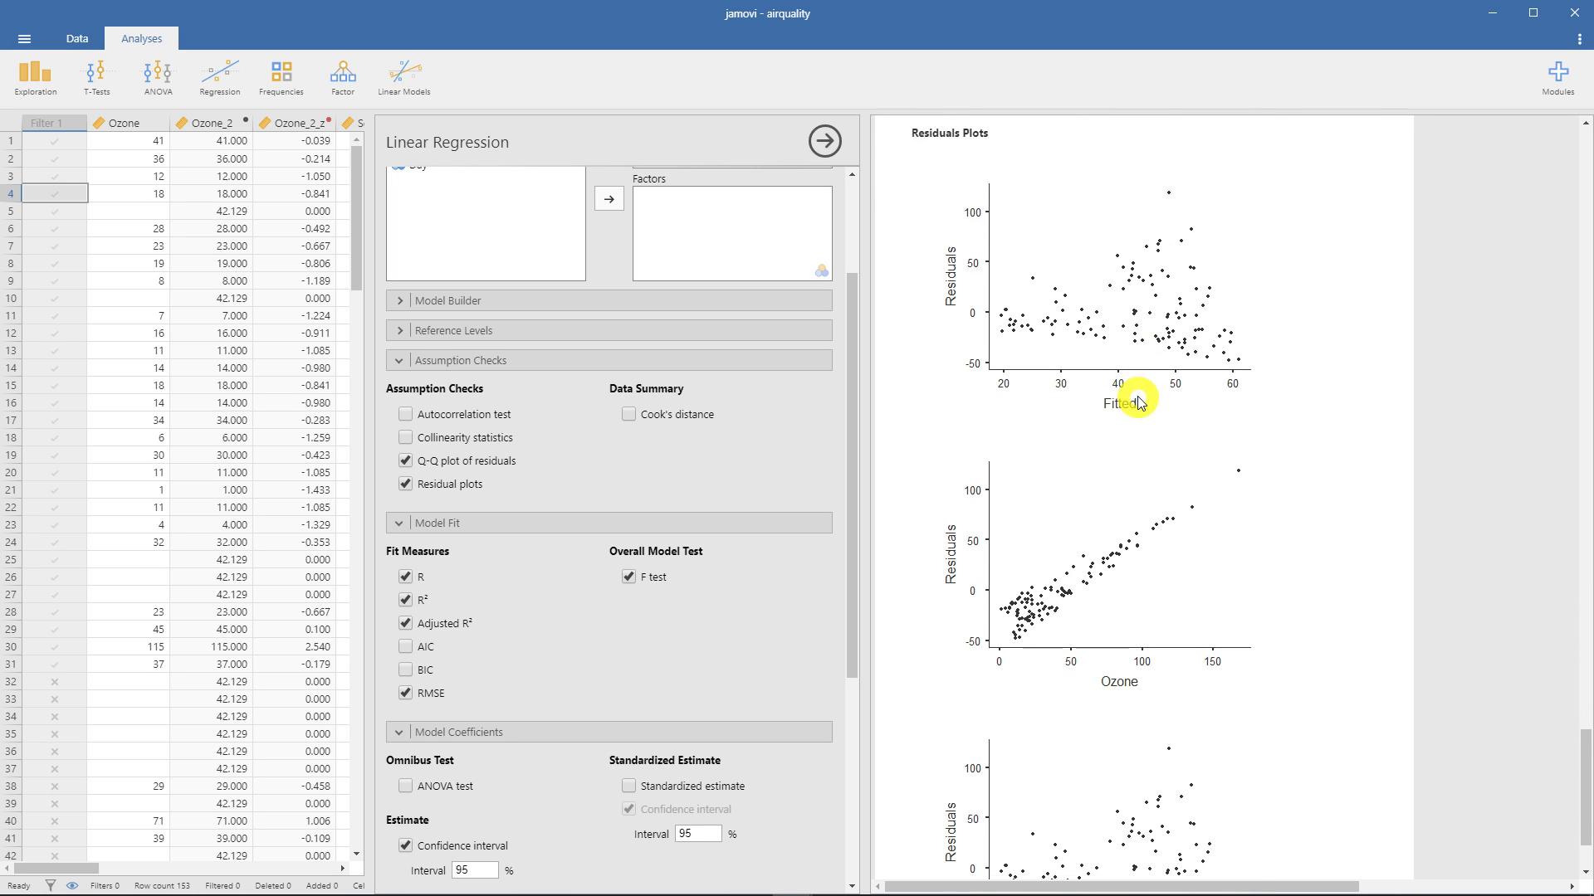
pyautogui.scroll(-2, 1139, 403)
pyautogui.scroll(12, 1154, 498)
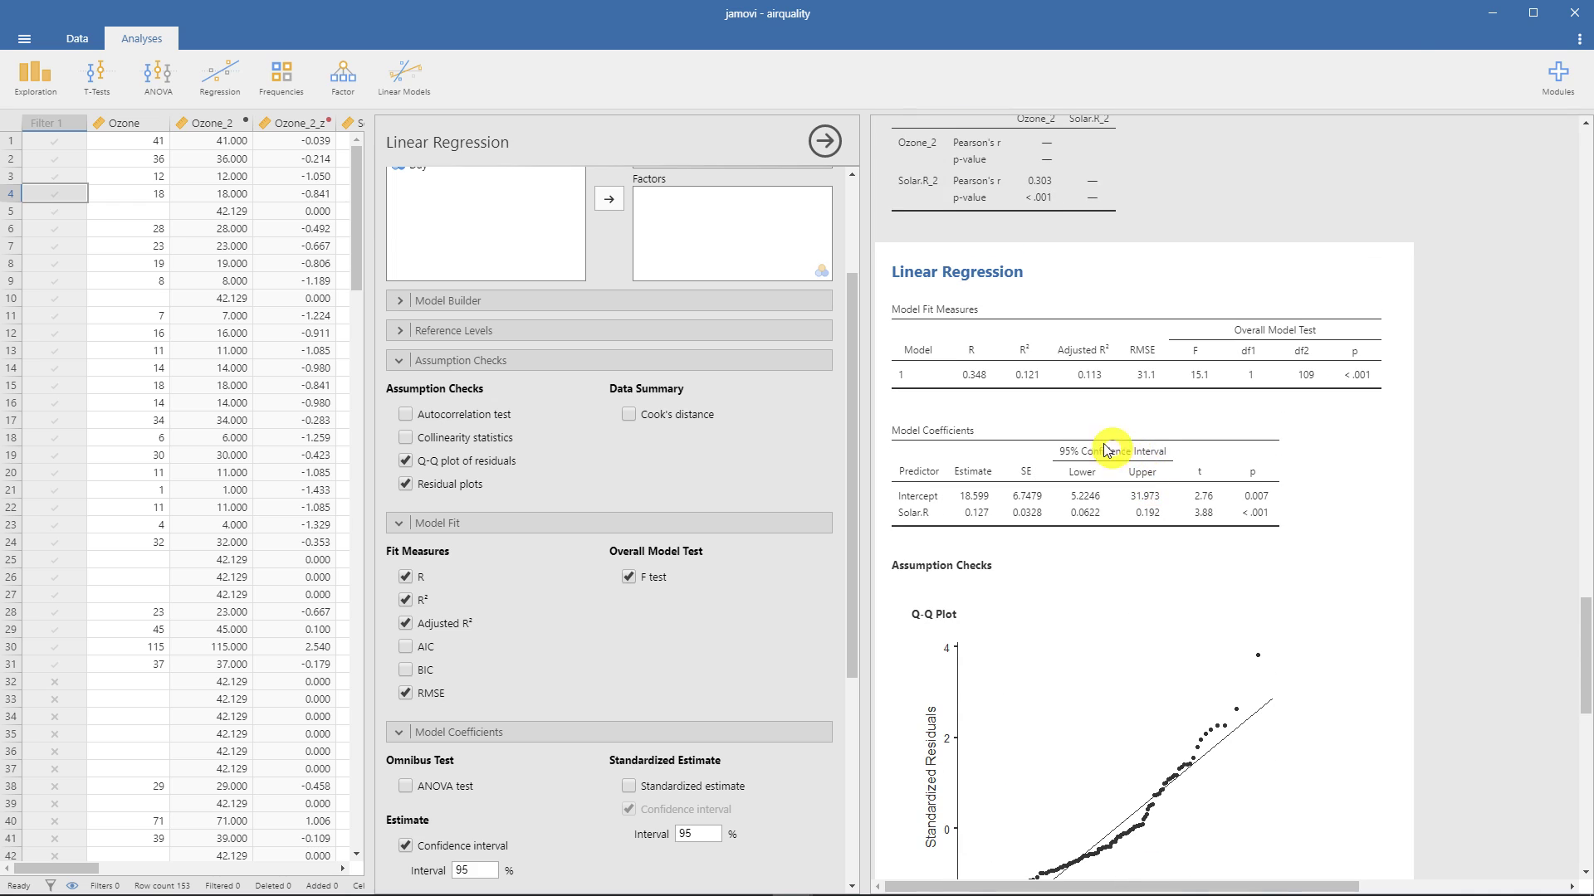
pyautogui.scroll(2, 1108, 451)
# Add Wind and Temp to the regression's covariates alongside Solar.R.
pyautogui.scroll(3, 722, 501)
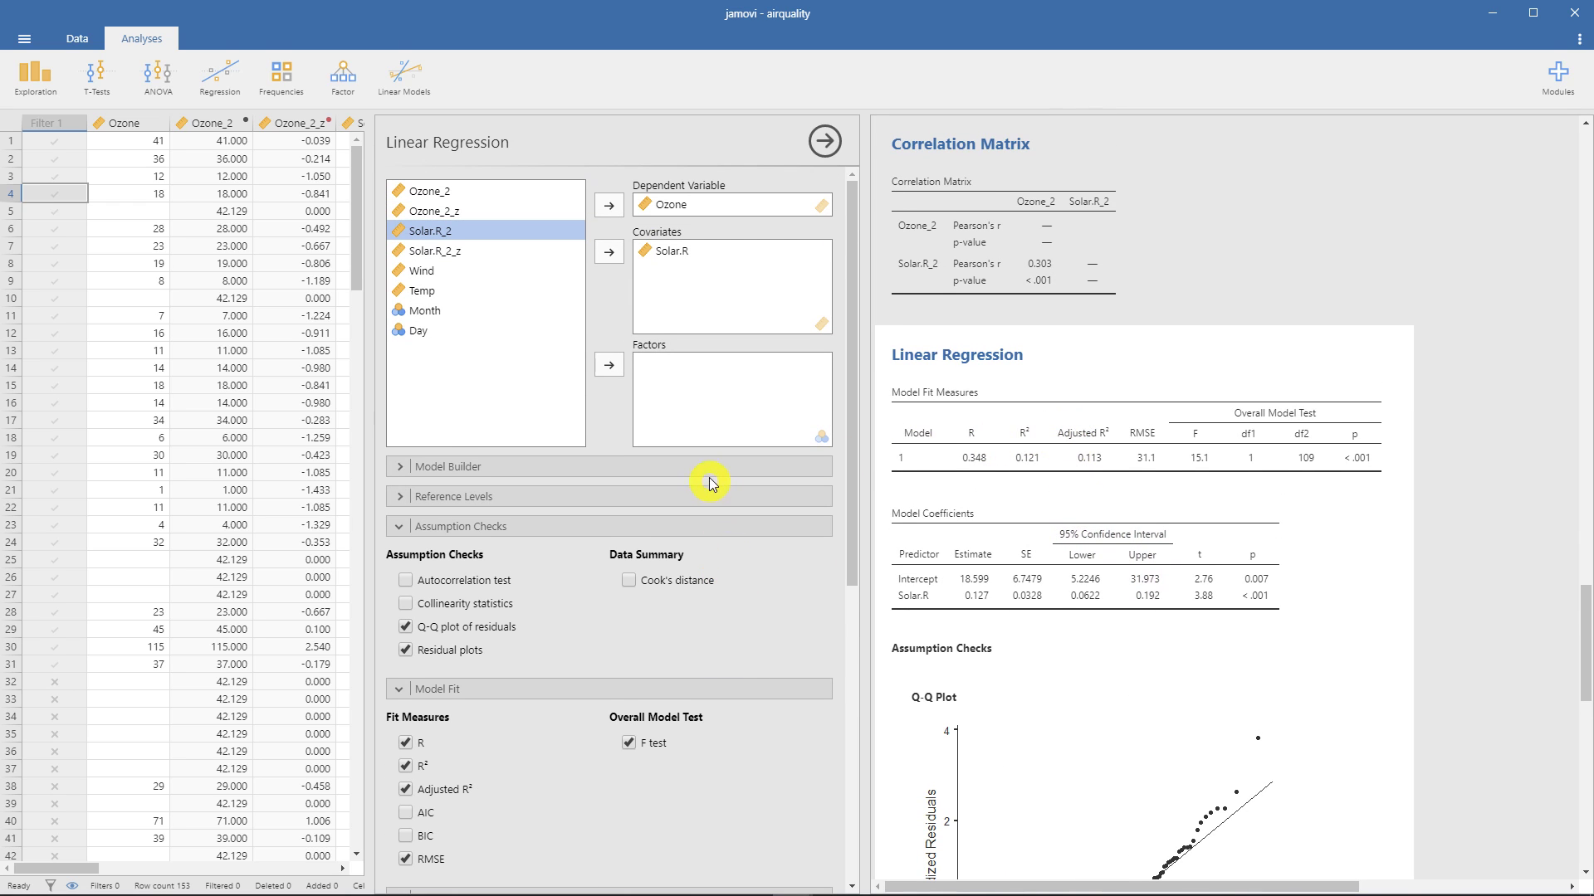
pyautogui.click(425, 314)
pyautogui.click(455, 277)
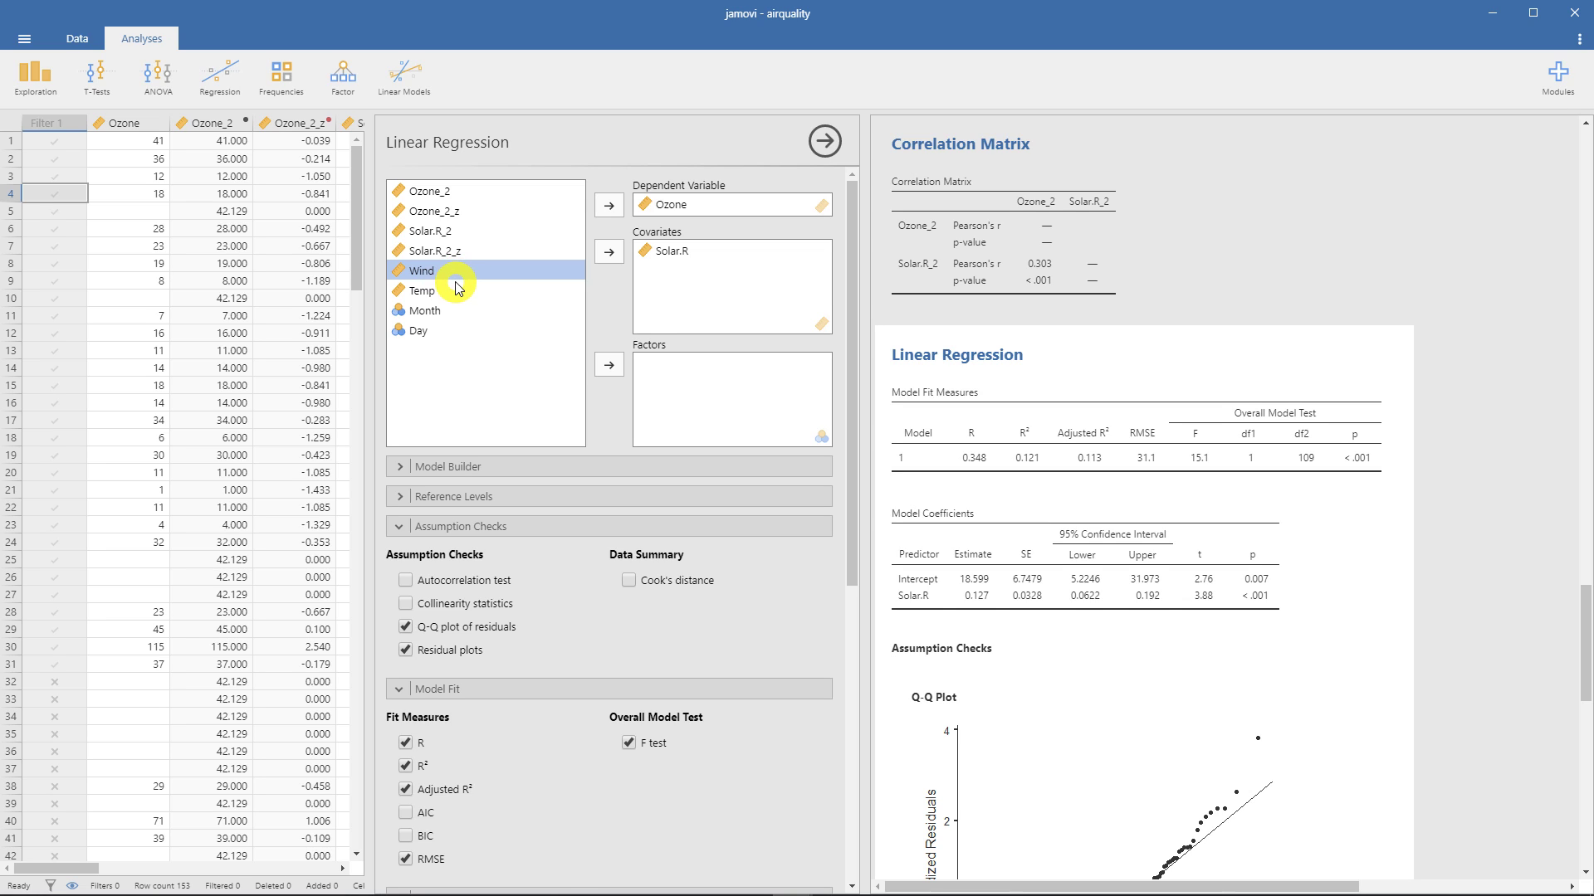
pyautogui.keyDown('ctrl'); pyautogui.click(457, 290); pyautogui.keyUp('ctrl')
pyautogui.click(609, 252)
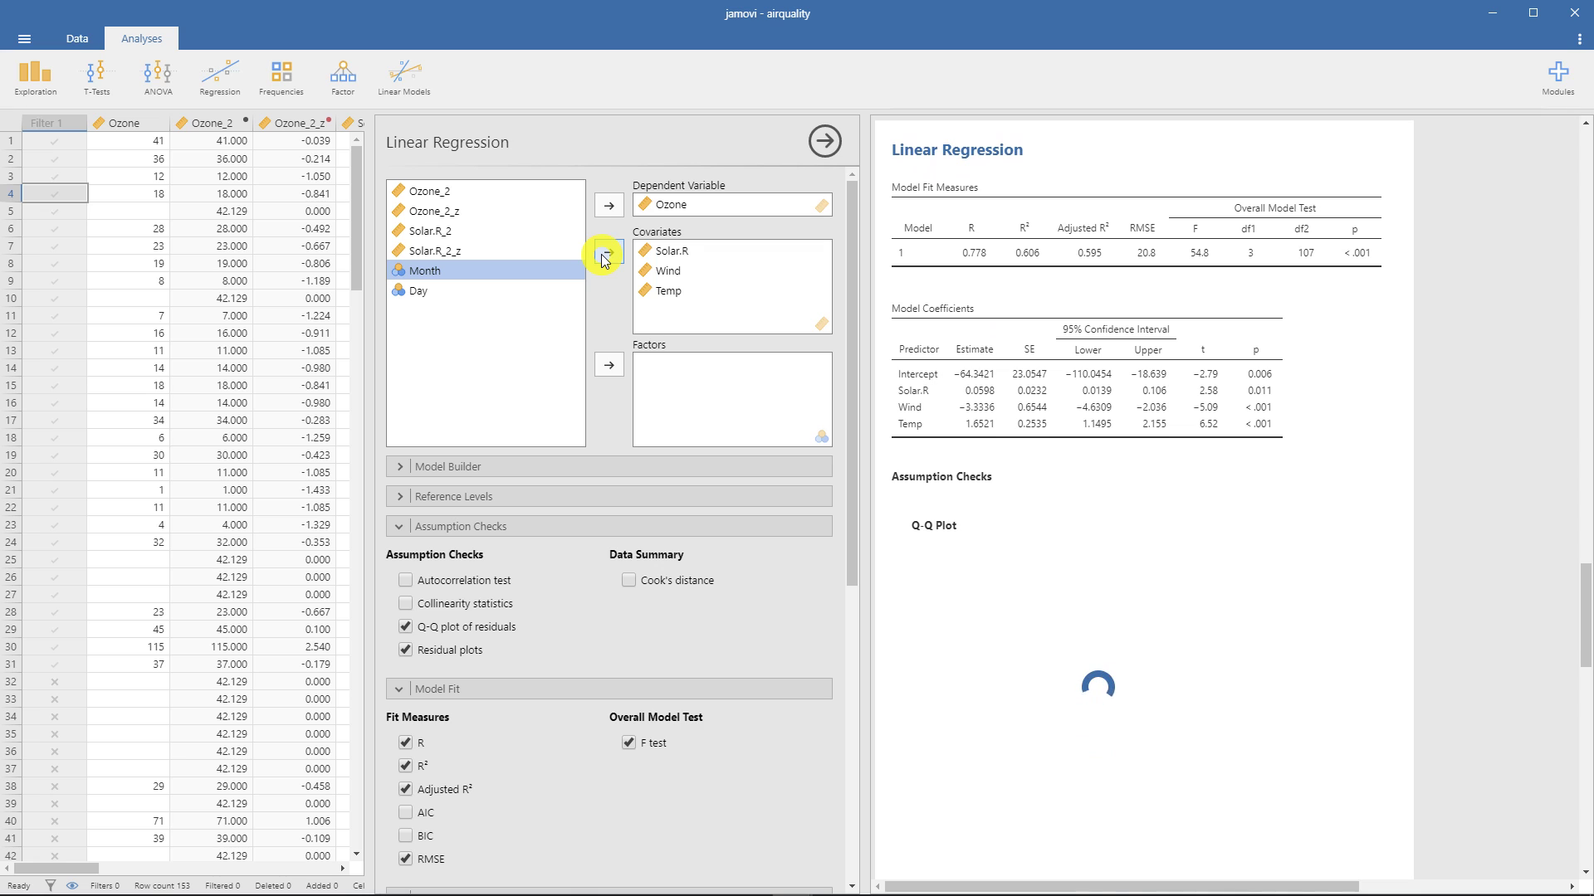
# Check the residual plots of the three-covariate model and add Month as a factor to the regression.
pyautogui.scroll(-15, 1043, 350)
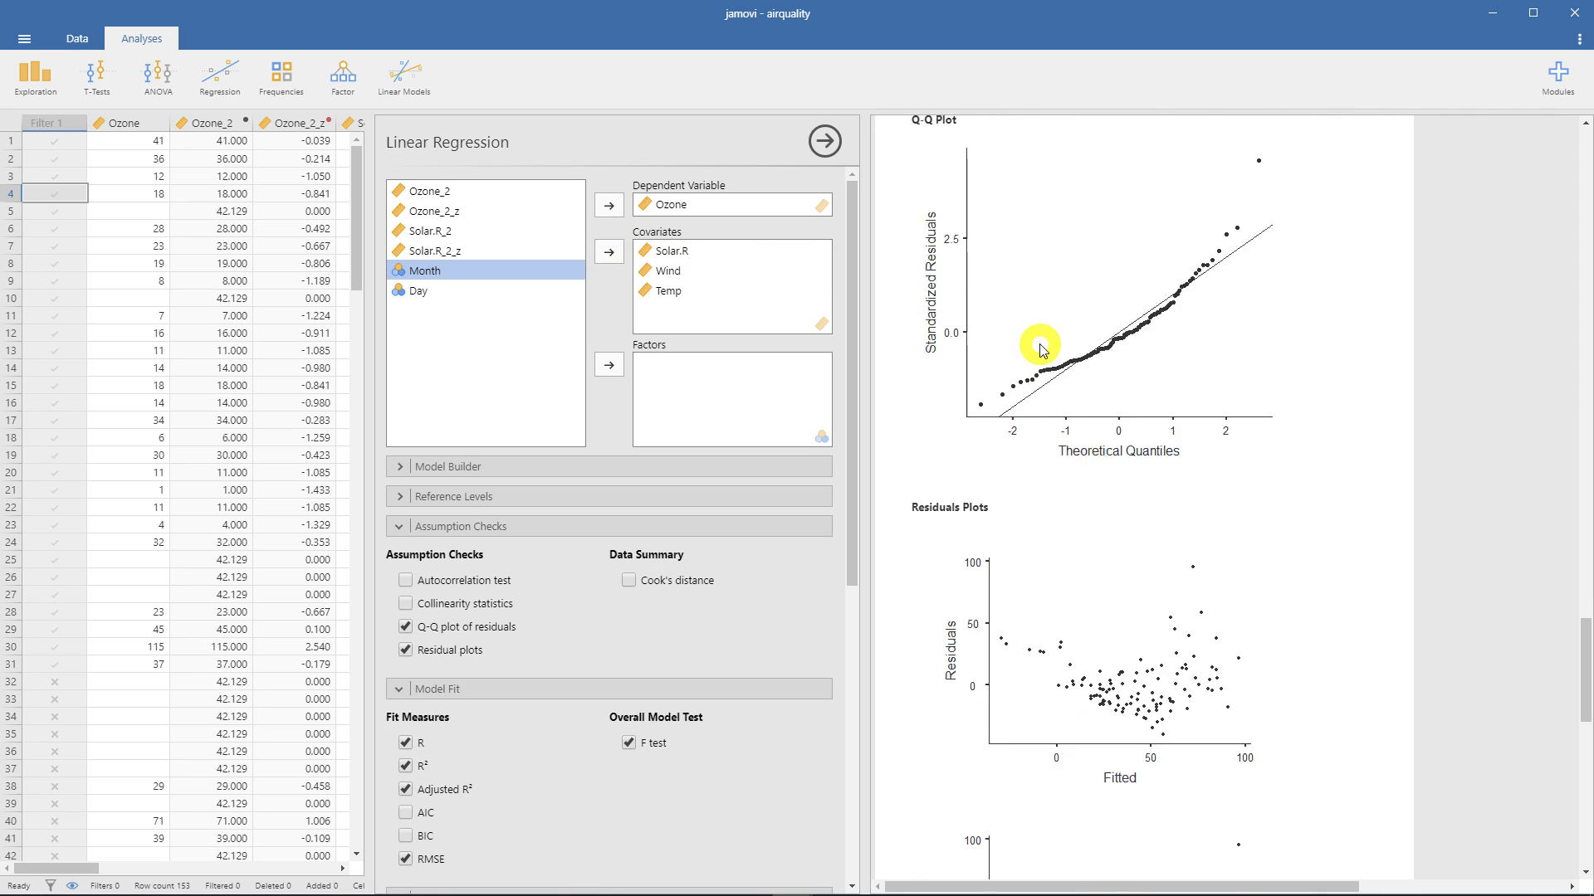
pyautogui.scroll(12, 1037, 354)
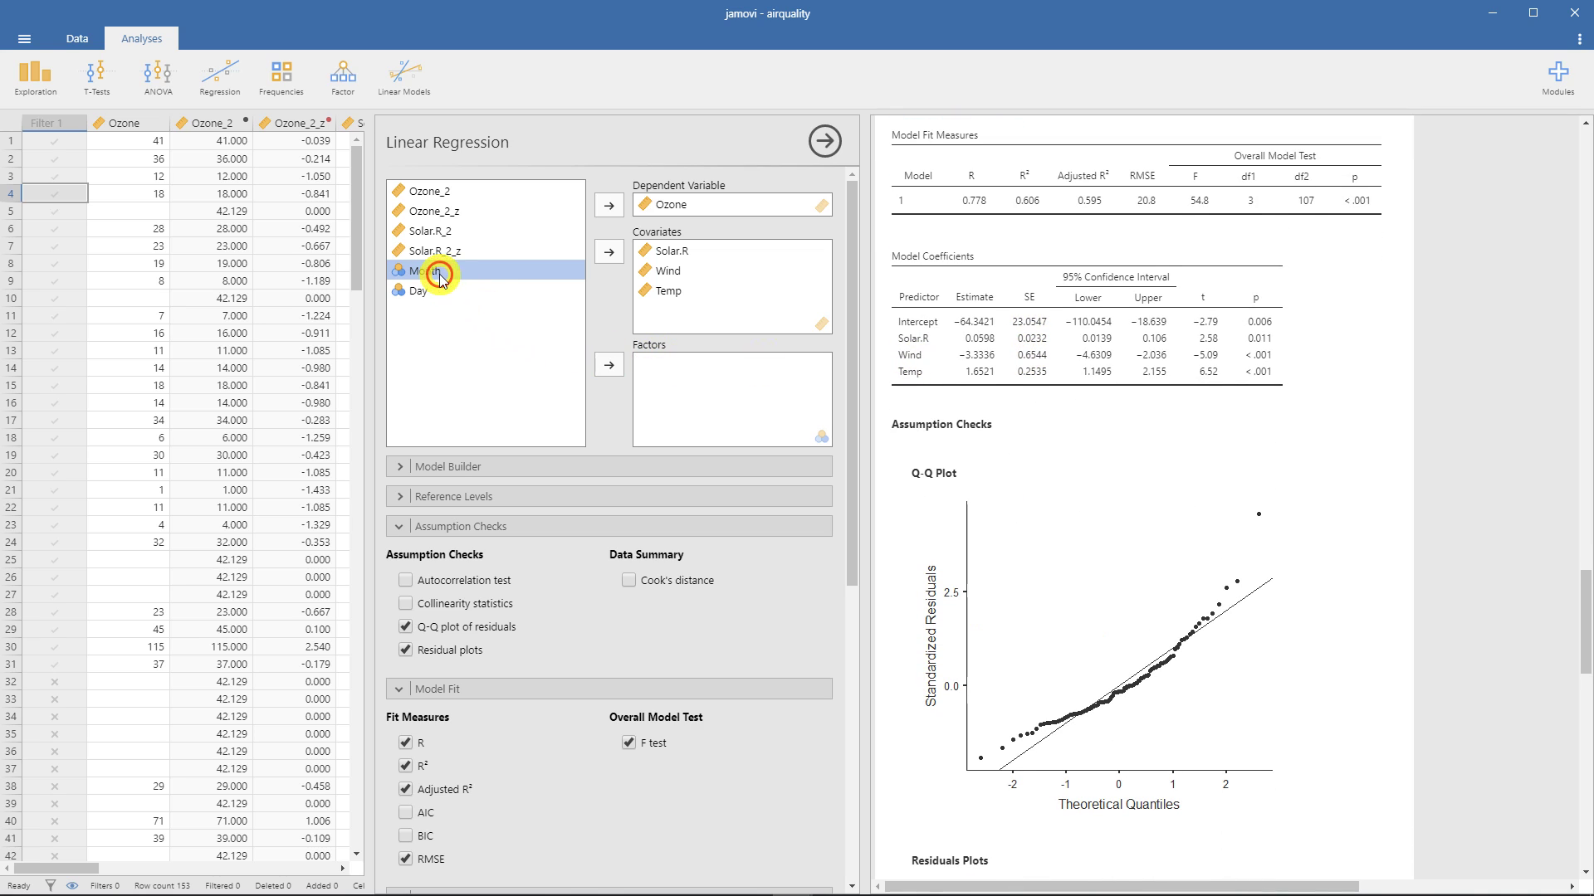
pyautogui.click(609, 365)
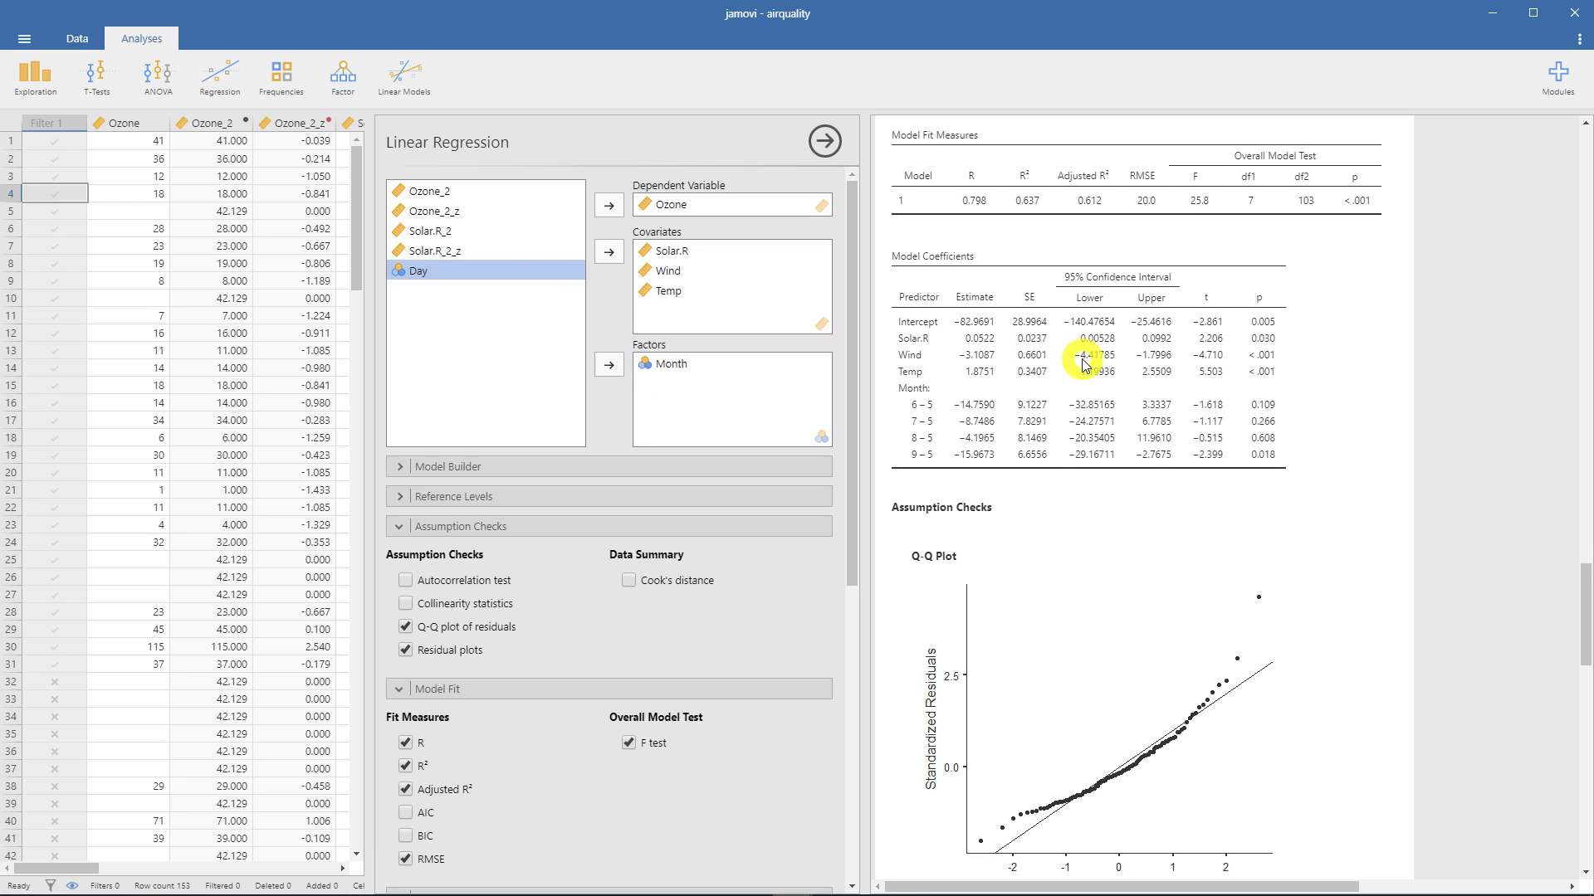
# Examine R, R², adjusted R² and the overall model test's p-value in the regression's Model Fit Measures table.
pyautogui.scroll(2, 1087, 359)
pyautogui.scroll(-1, 1092, 358)
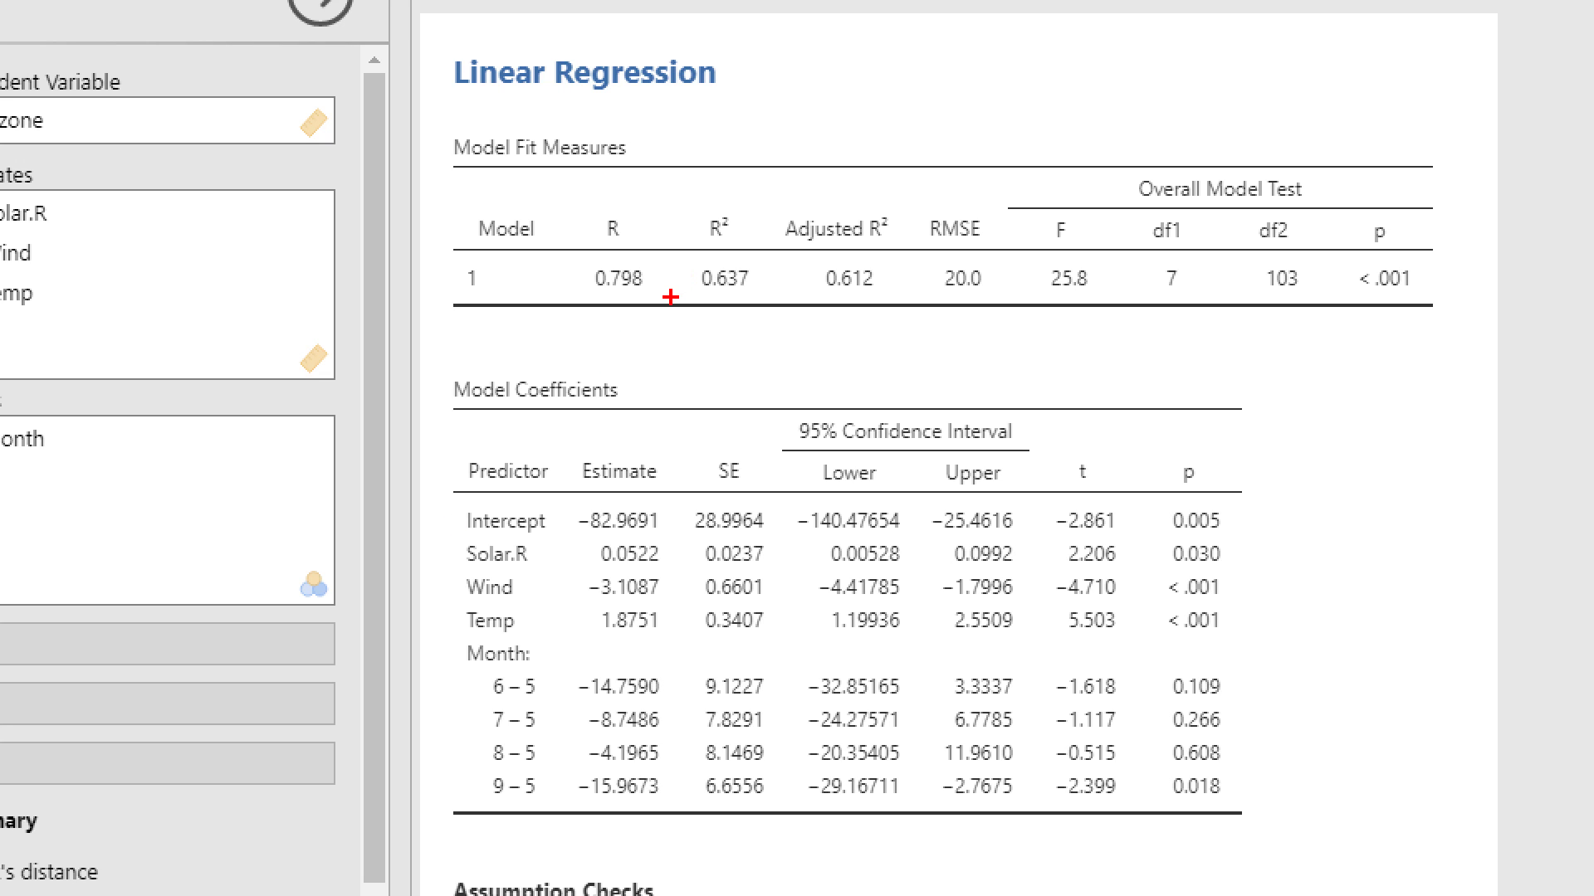
pyautogui.moveTo(586, 302)
pyautogui.mouseDown()
pyautogui.moveTo(867, 316)
pyautogui.moveTo(921, 254)
pyautogui.moveTo(577, 260)
pyautogui.moveTo(578, 316)
pyautogui.mouseUp()
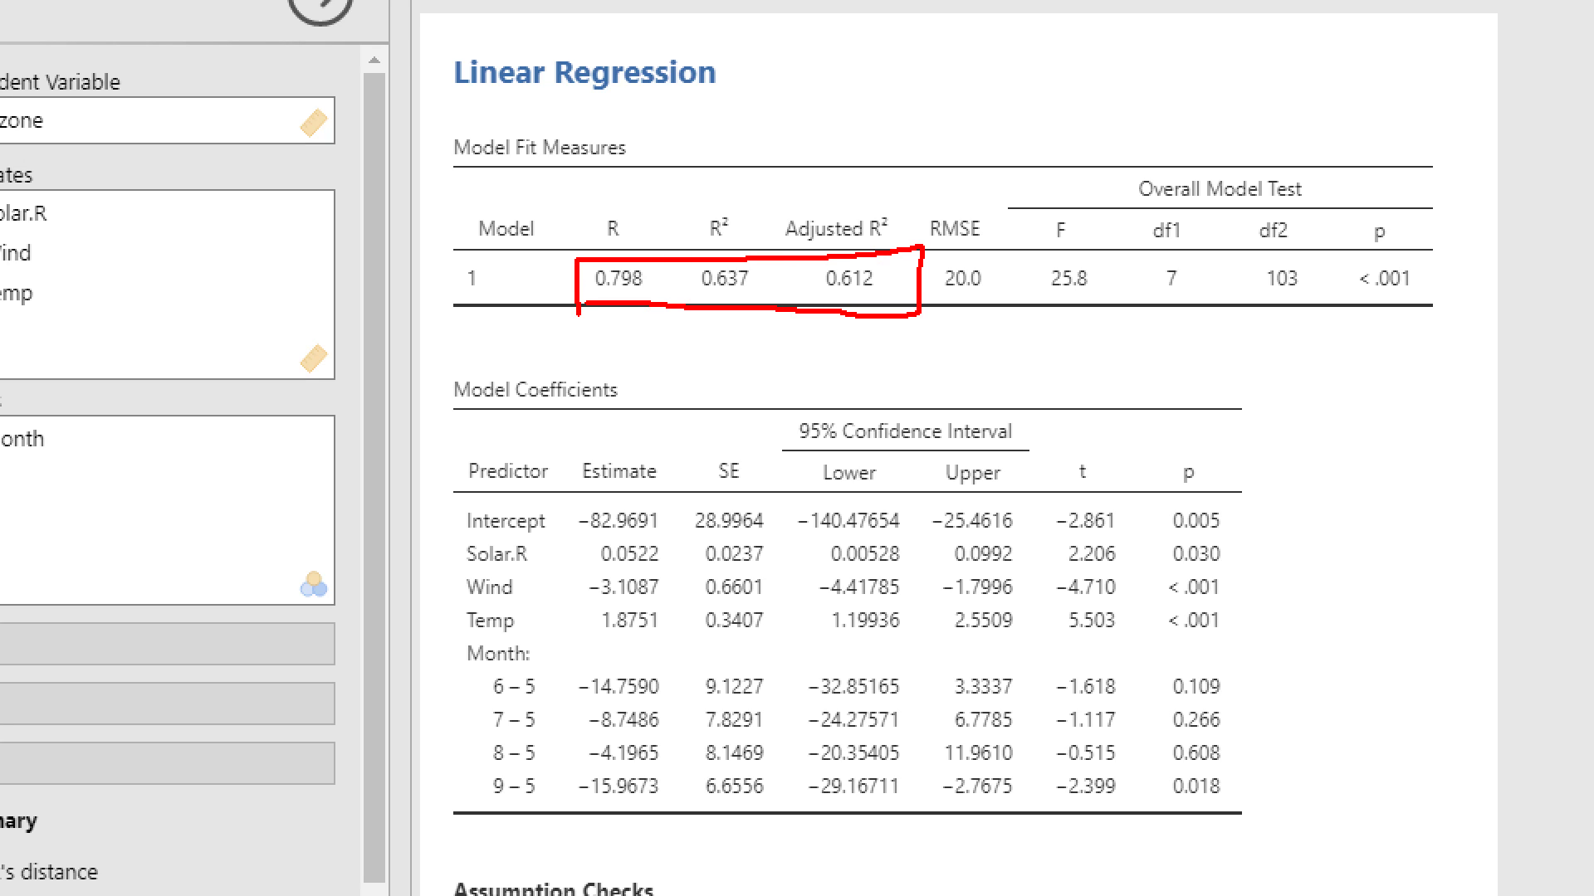
pyautogui.moveTo(892, 314)
pyautogui.mouseDown()
pyautogui.moveTo(795, 278)
pyautogui.moveTo(898, 270)
pyautogui.moveTo(873, 339)
pyautogui.mouseUp()
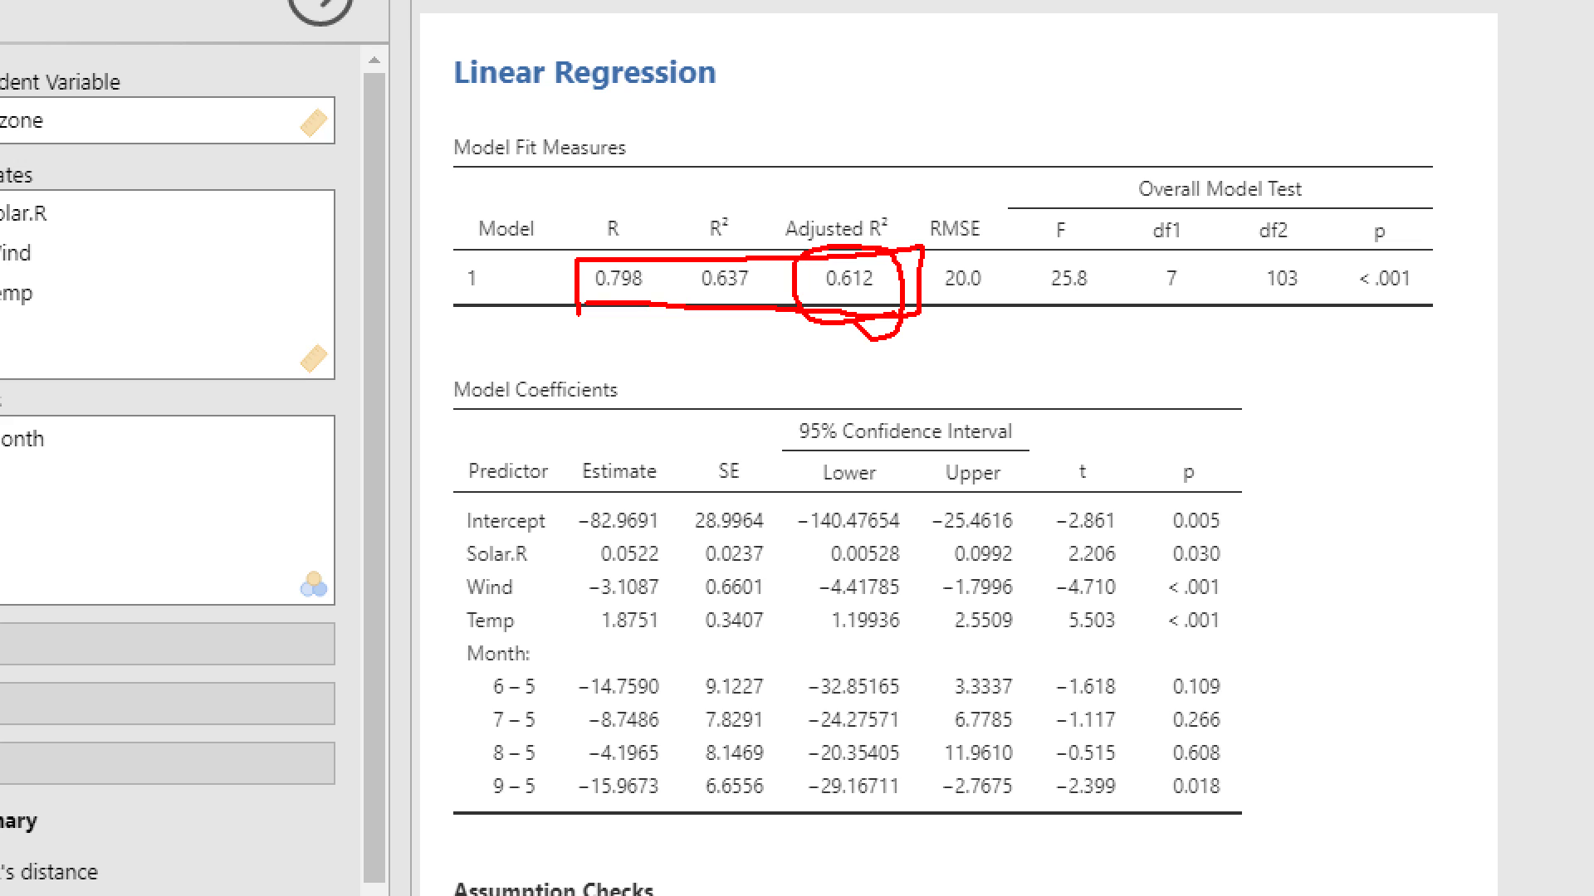
pyautogui.moveTo(820, 279)
pyautogui.mouseDown()
pyautogui.moveTo(908, 279)
pyautogui.moveTo(817, 231)
pyautogui.moveTo(864, 345)
pyautogui.mouseUp()
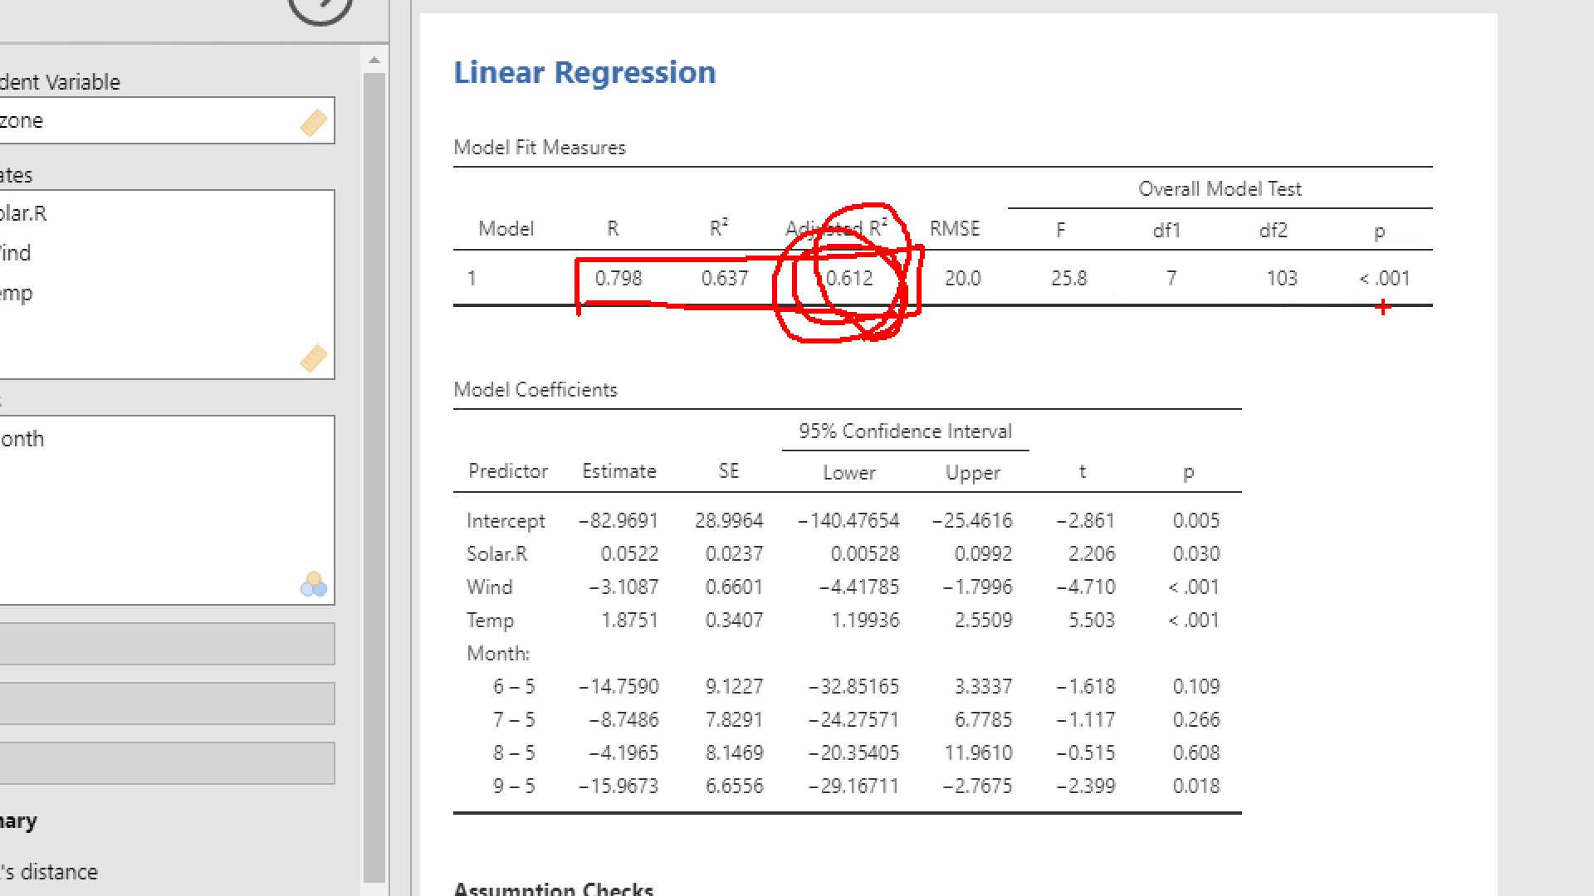
pyautogui.moveTo(1421, 297); pyautogui.dragTo(1362, 300)
pyautogui.moveTo(1258, 477)
pyautogui.mouseDown()
pyautogui.moveTo(1280, 478)
pyautogui.moveTo(1297, 764)
pyautogui.moveTo(1264, 838)
pyautogui.moveTo(1289, 469)
pyautogui.moveTo(1248, 472)
pyautogui.mouseUp()
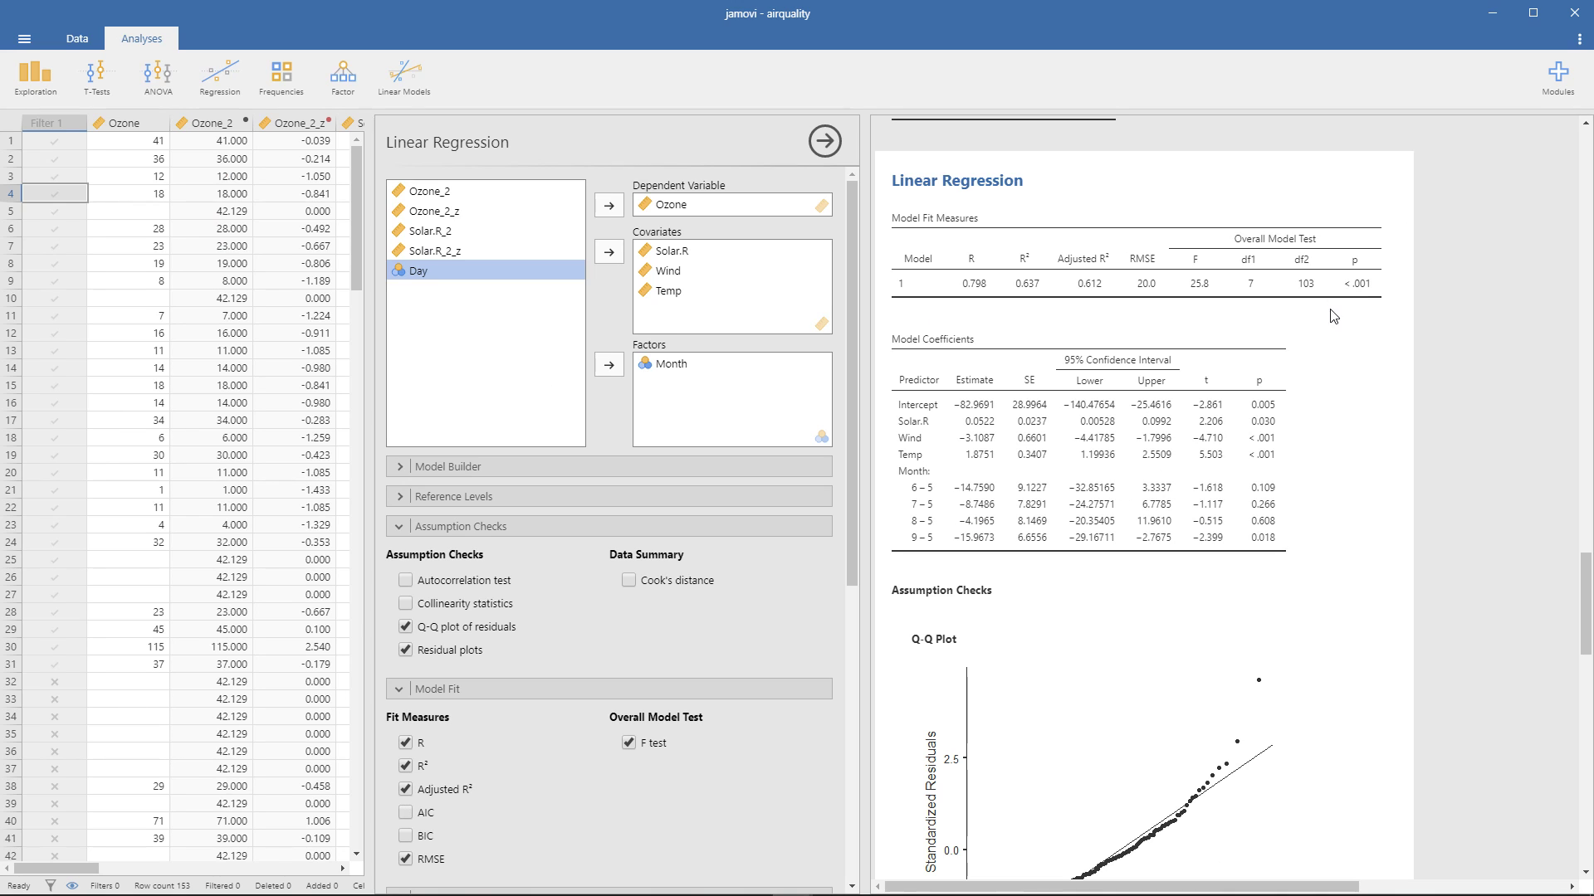
# Examine the estimates and p-values for Solar.R, Wind, Temp and the Month contrasts in the Model Coefficients table.
pyautogui.scroll(-3, 1235, 434)
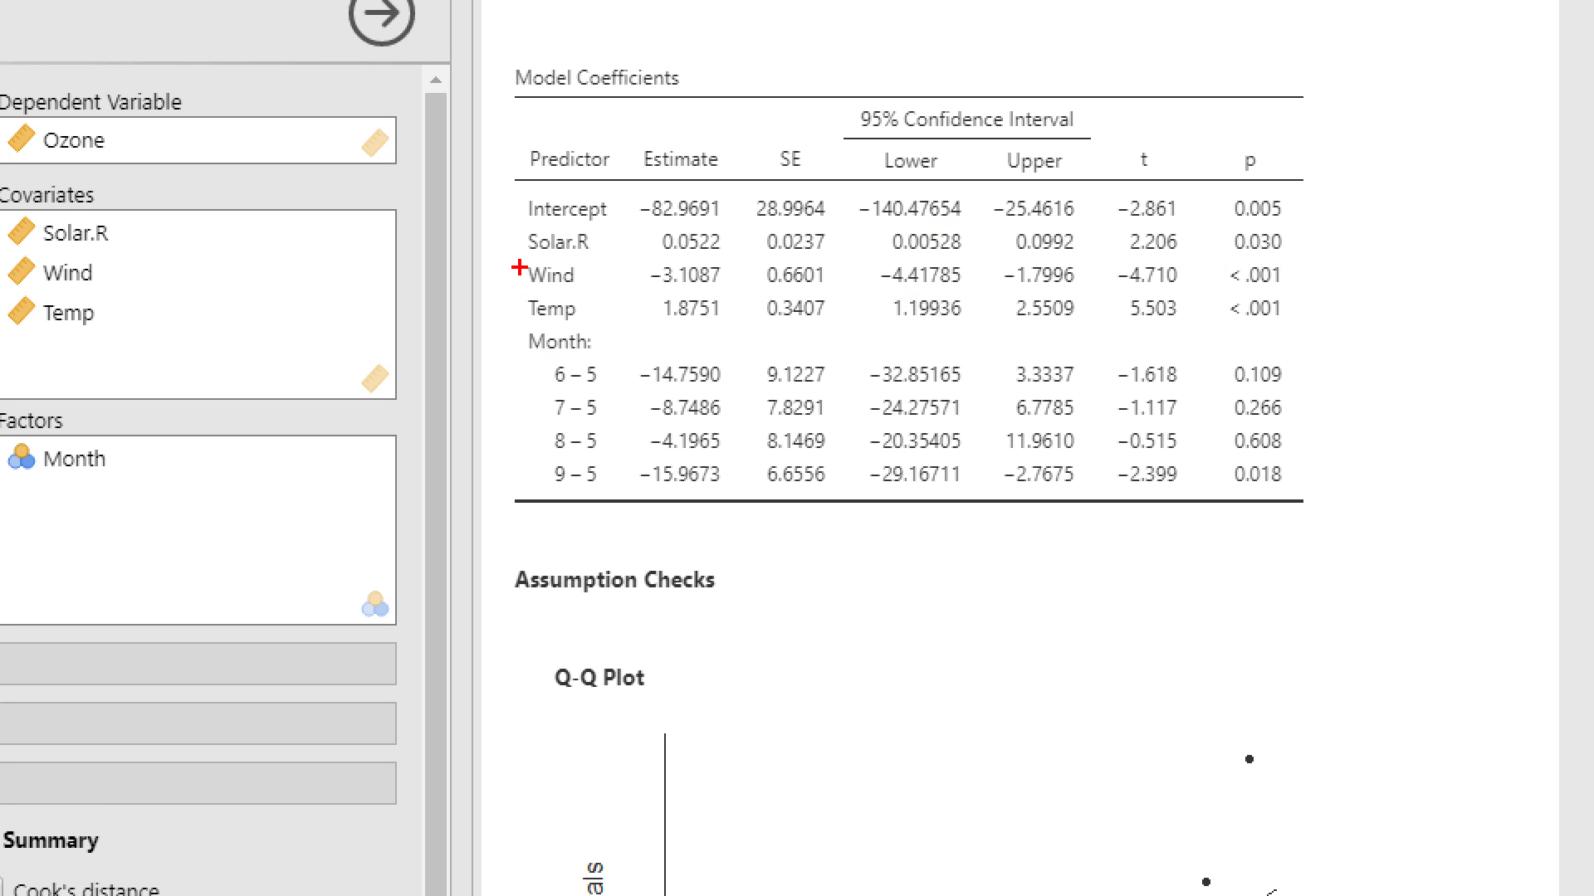
pyautogui.moveTo(519, 267)
pyautogui.mouseDown()
pyautogui.moveTo(524, 323)
pyautogui.moveTo(901, 335)
pyautogui.moveTo(1280, 335)
pyautogui.moveTo(1302, 266)
pyautogui.moveTo(523, 267)
pyautogui.mouseUp()
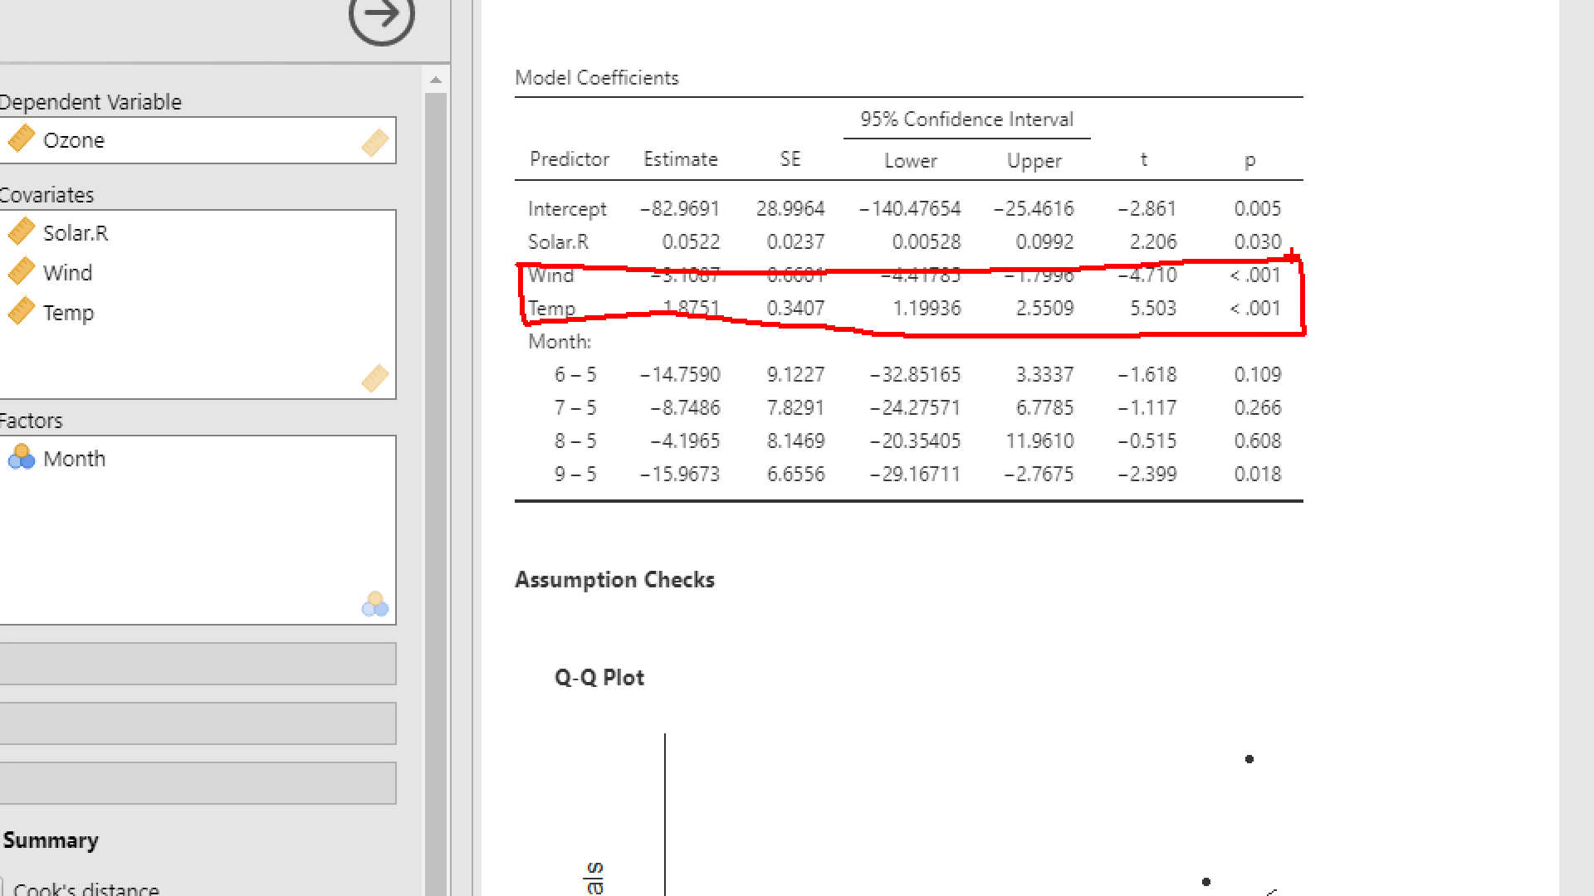
pyautogui.moveTo(1289, 250)
pyautogui.mouseDown()
pyautogui.moveTo(1241, 258)
pyautogui.moveTo(1285, 214)
pyautogui.moveTo(1293, 251)
pyautogui.mouseUp()
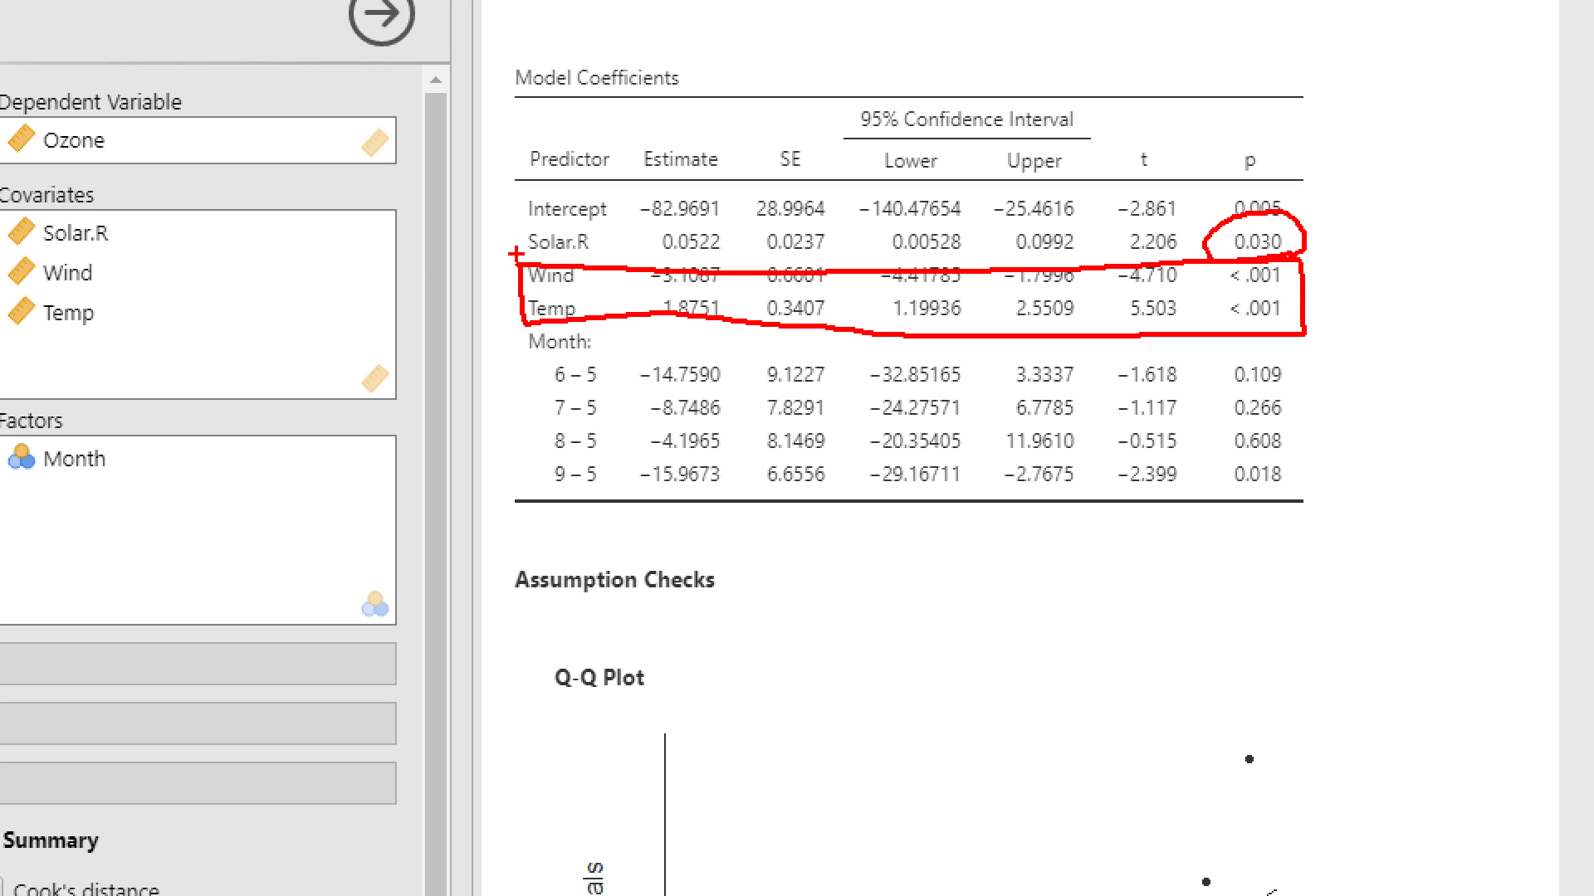
pyautogui.moveTo(516, 253); pyautogui.dragTo(1037, 258)
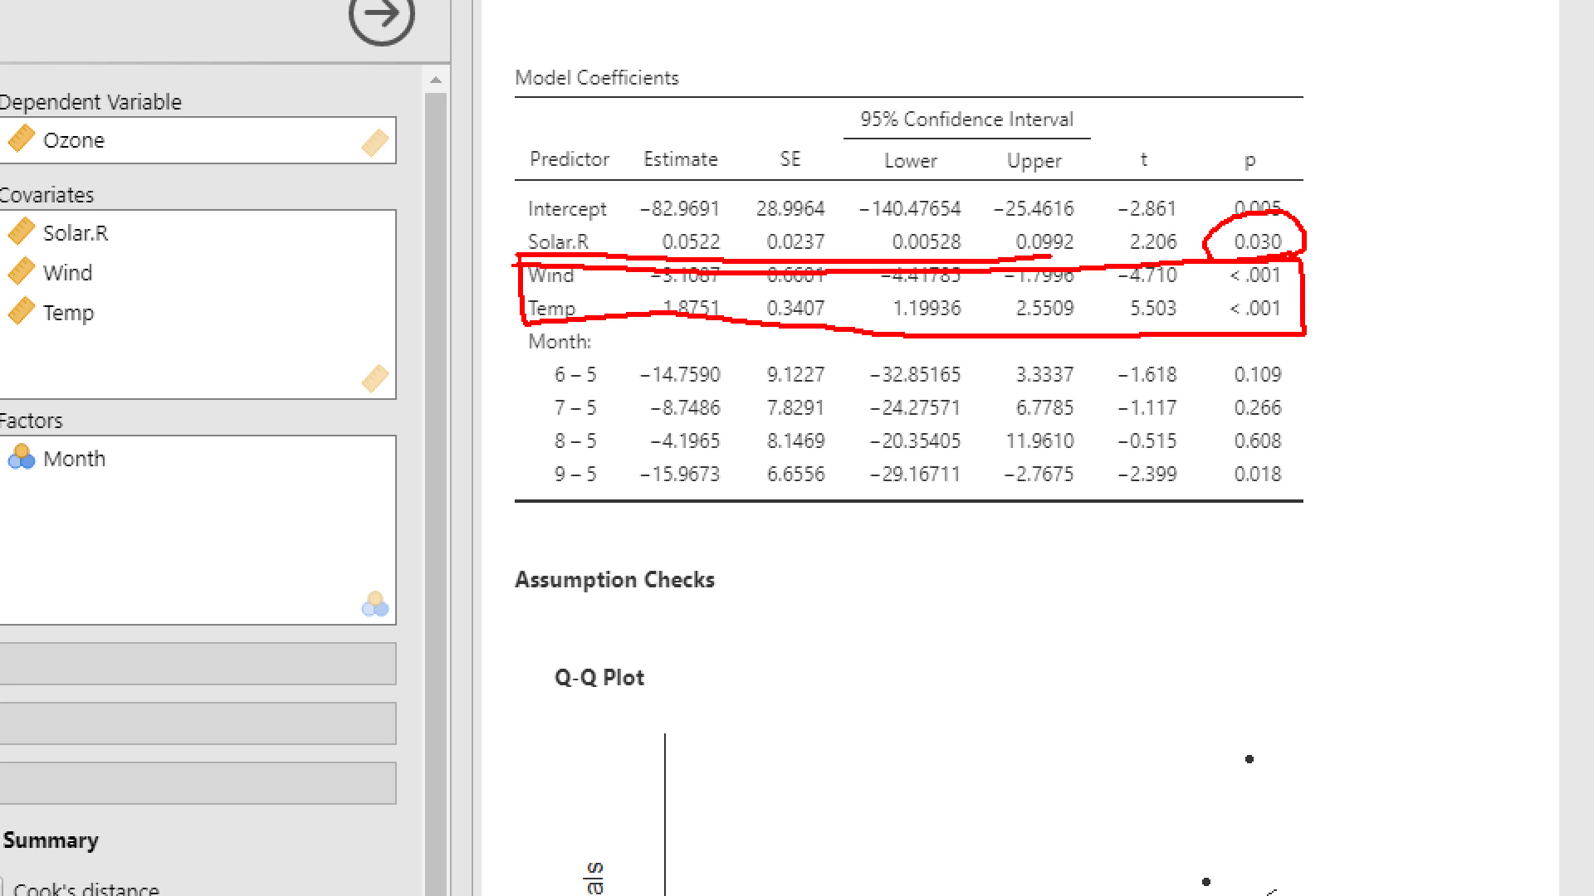
pyautogui.moveTo(528, 279)
pyautogui.mouseDown()
pyautogui.moveTo(516, 488)
pyautogui.moveTo(1260, 489)
pyautogui.moveTo(1315, 380)
pyautogui.moveTo(1315, 268)
pyautogui.moveTo(874, 278)
pyautogui.moveTo(525, 259)
pyautogui.moveTo(515, 433)
pyautogui.mouseUp()
pyautogui.moveTo(516, 493)
pyautogui.mouseDown()
pyautogui.moveTo(1247, 491)
pyautogui.moveTo(1320, 430)
pyautogui.moveTo(1310, 267)
pyautogui.mouseUp()
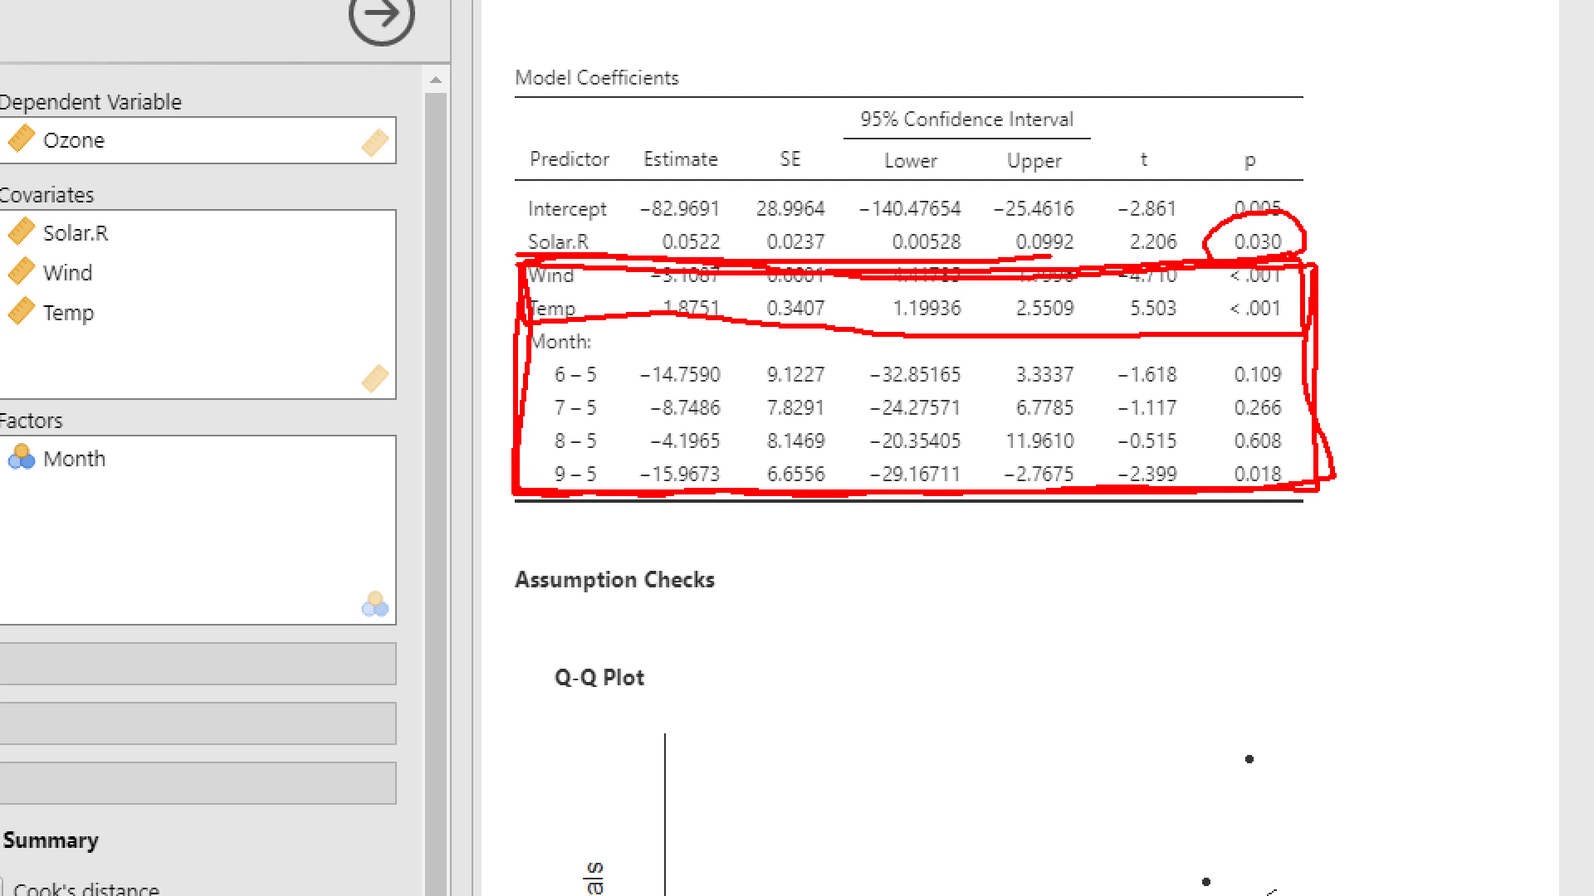
pyautogui.moveTo(1207, 259); pyautogui.dragTo(1024, 265)
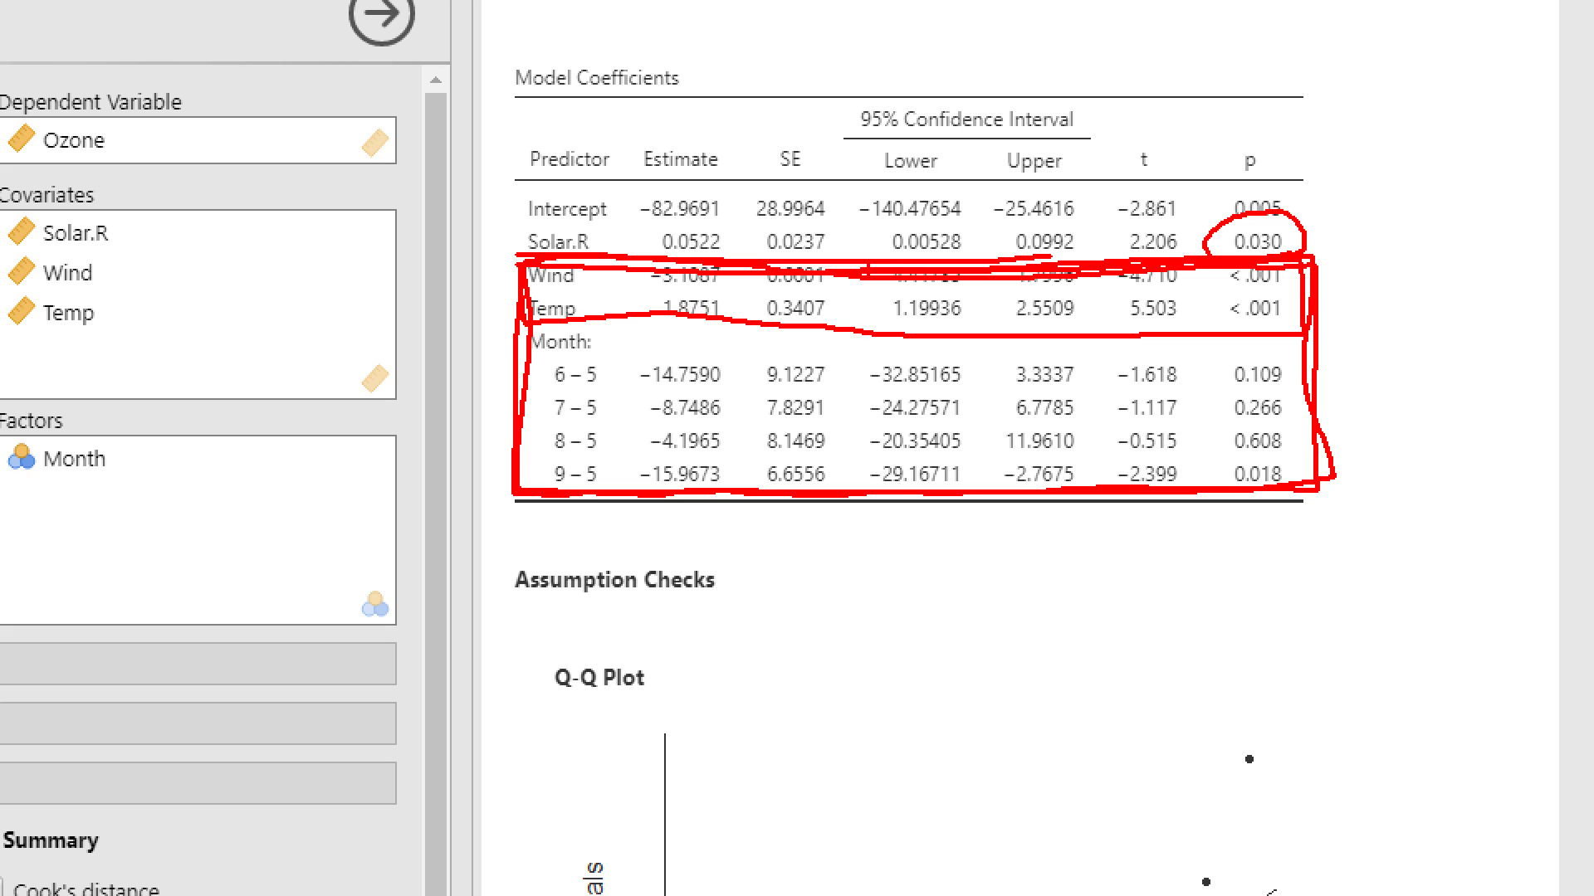
pyautogui.press('Escape')
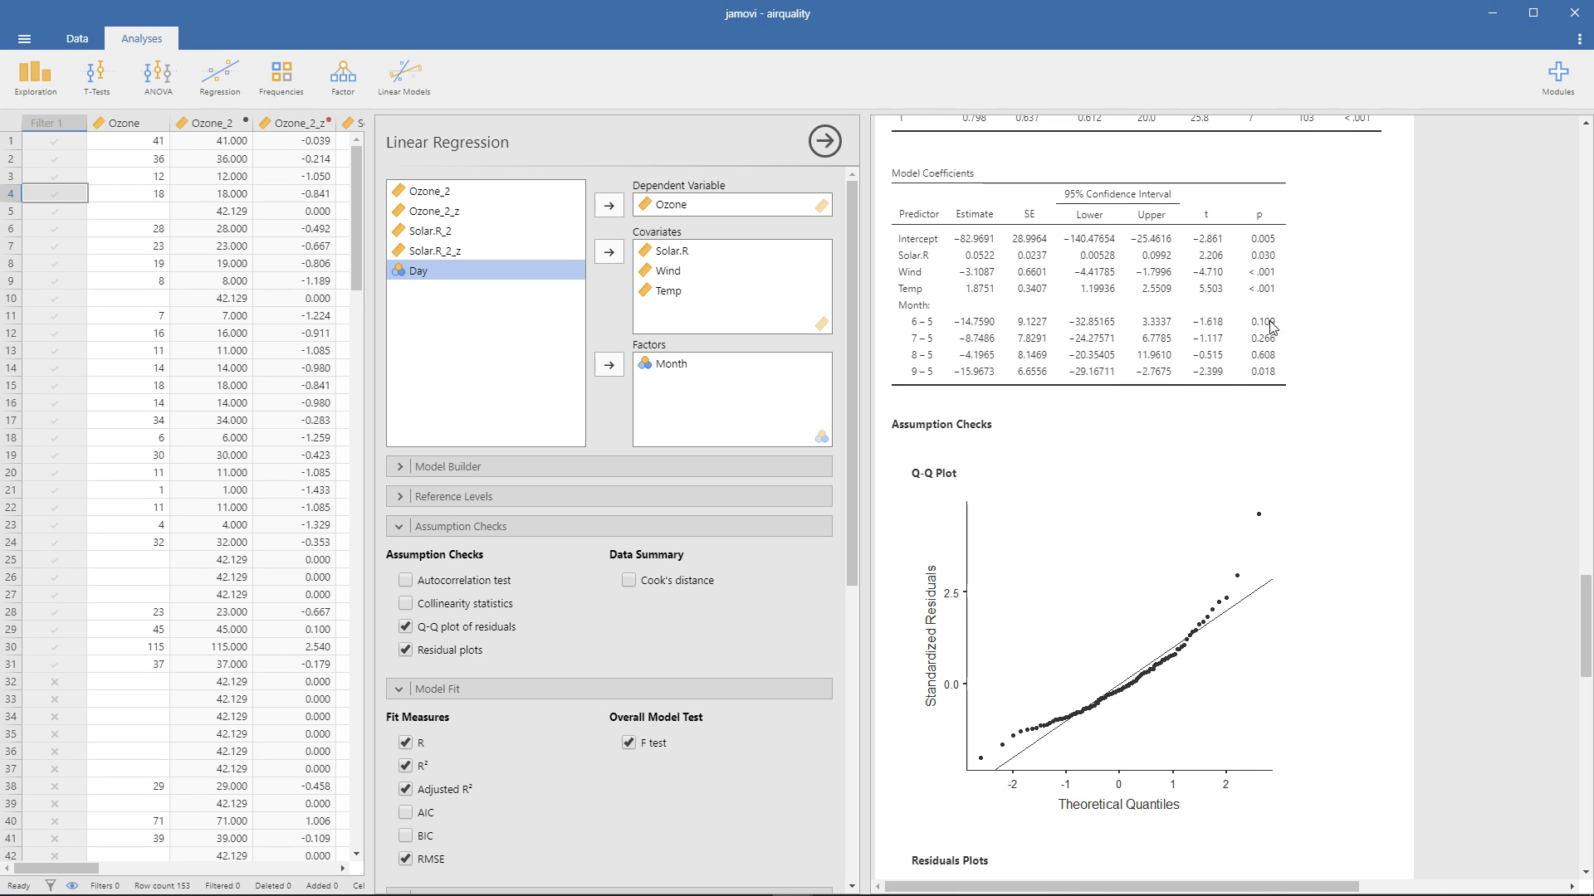
# Add standardized estimates to the regression's Model Coefficients table.
pyautogui.scroll(1, 1270, 326)
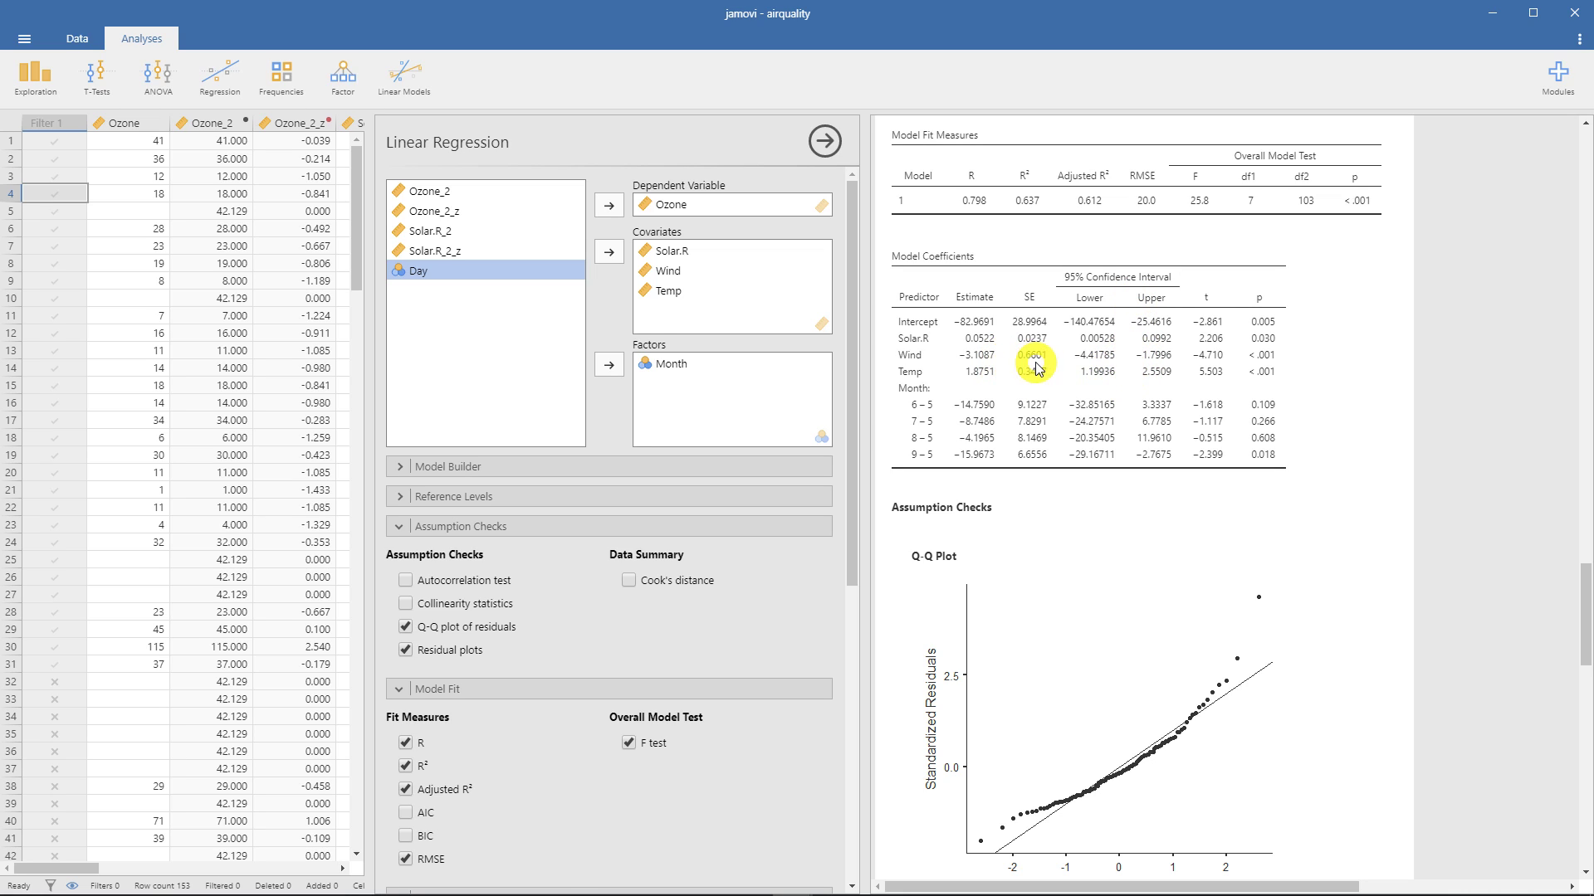
pyautogui.scroll(-2, 1139, 380)
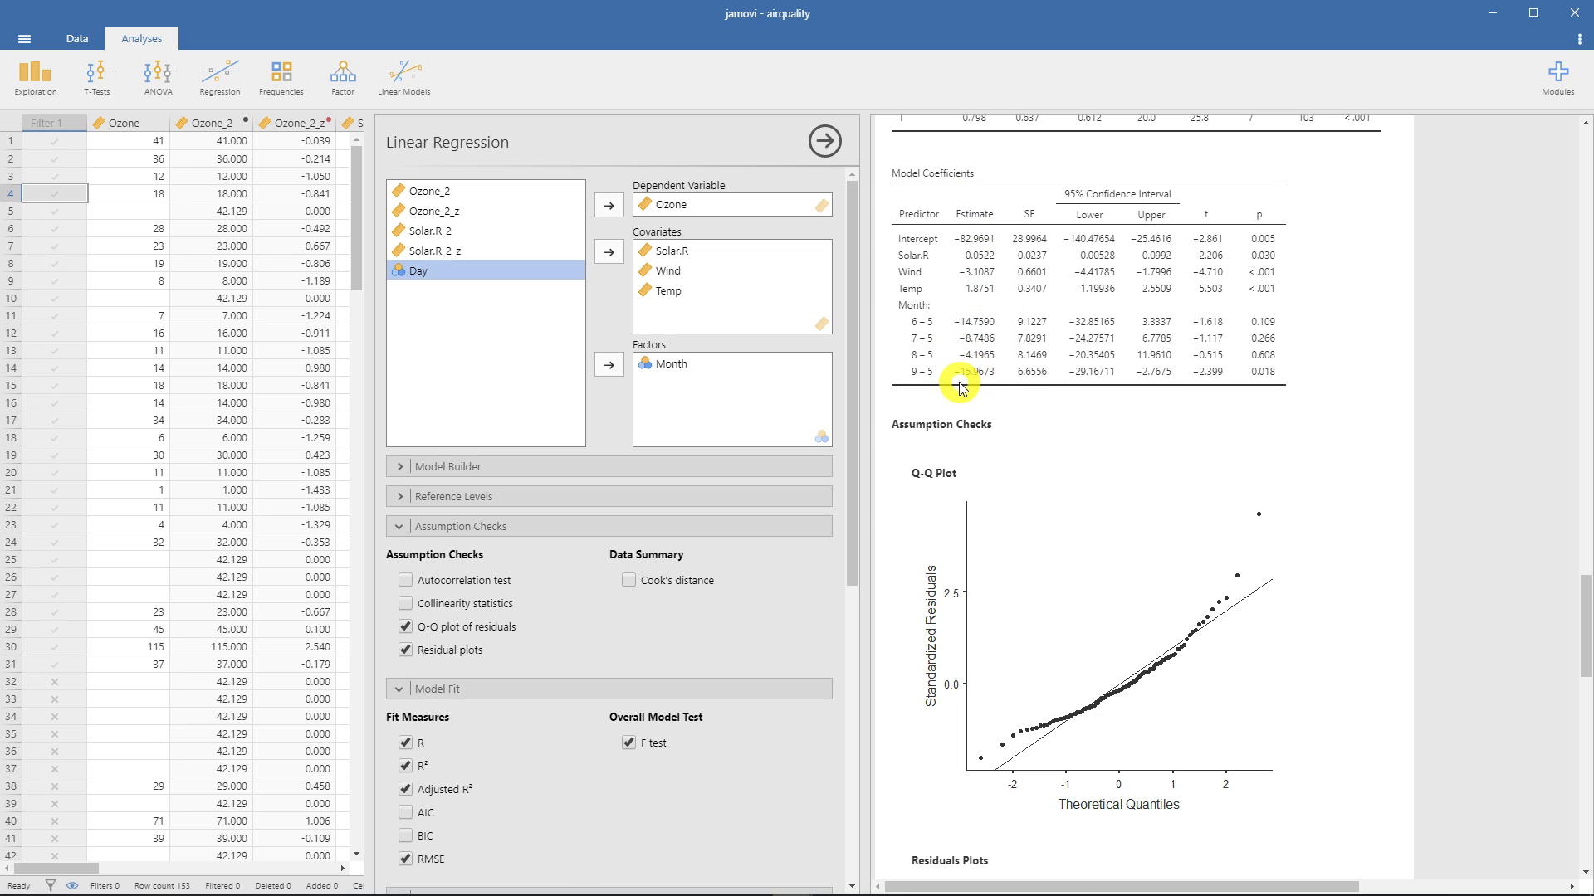
pyautogui.scroll(-1, 936, 366)
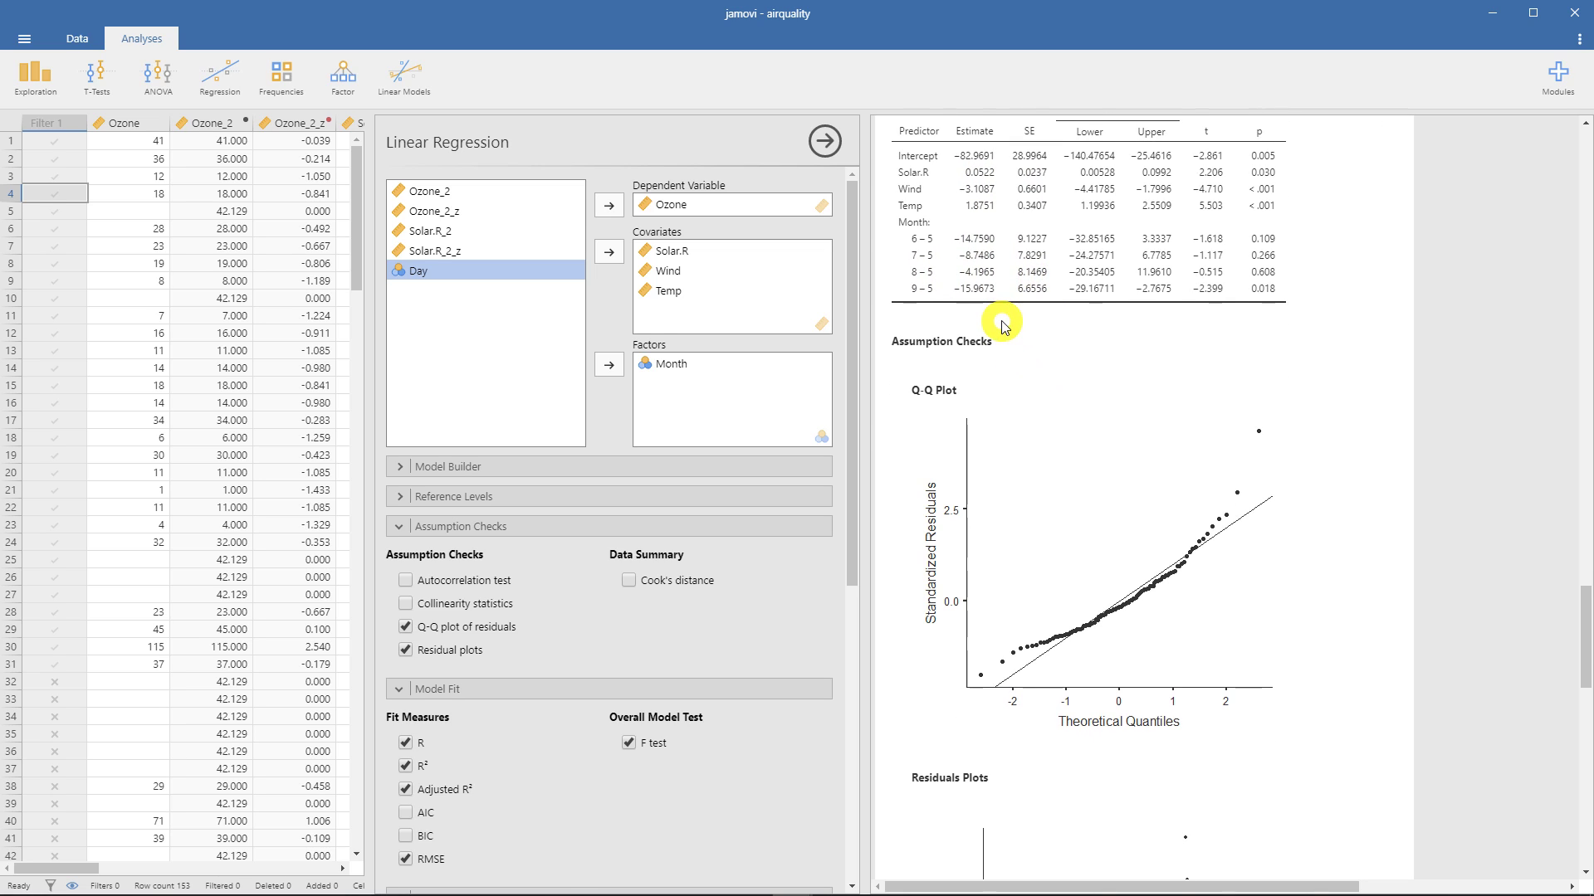
pyautogui.scroll(1, 904, 320)
pyautogui.scroll(1, 996, 348)
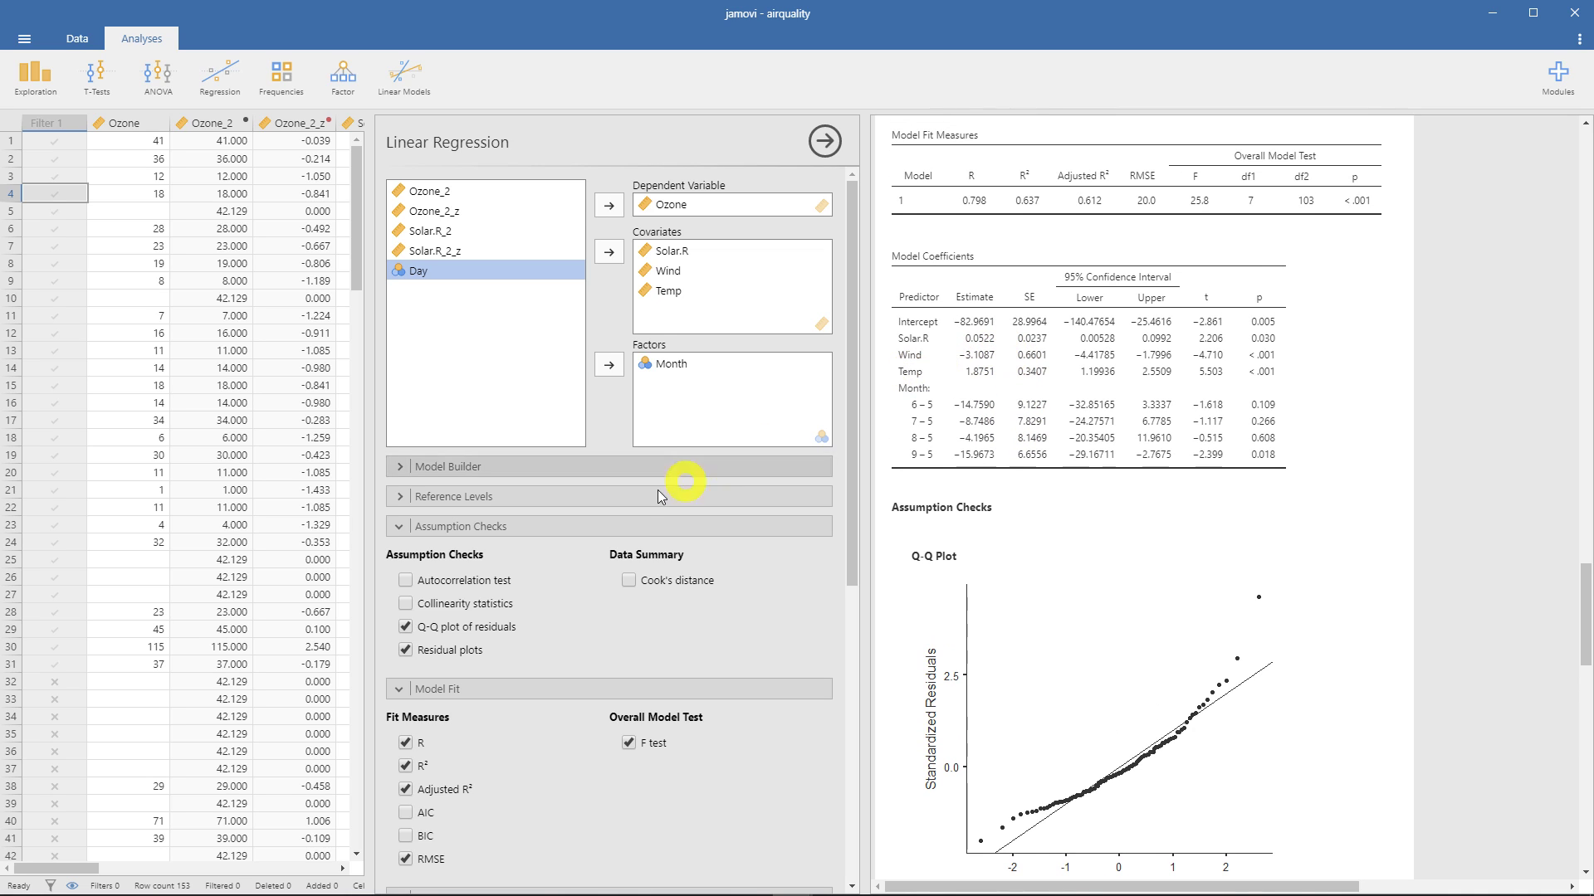
pyautogui.scroll(-5, 643, 506)
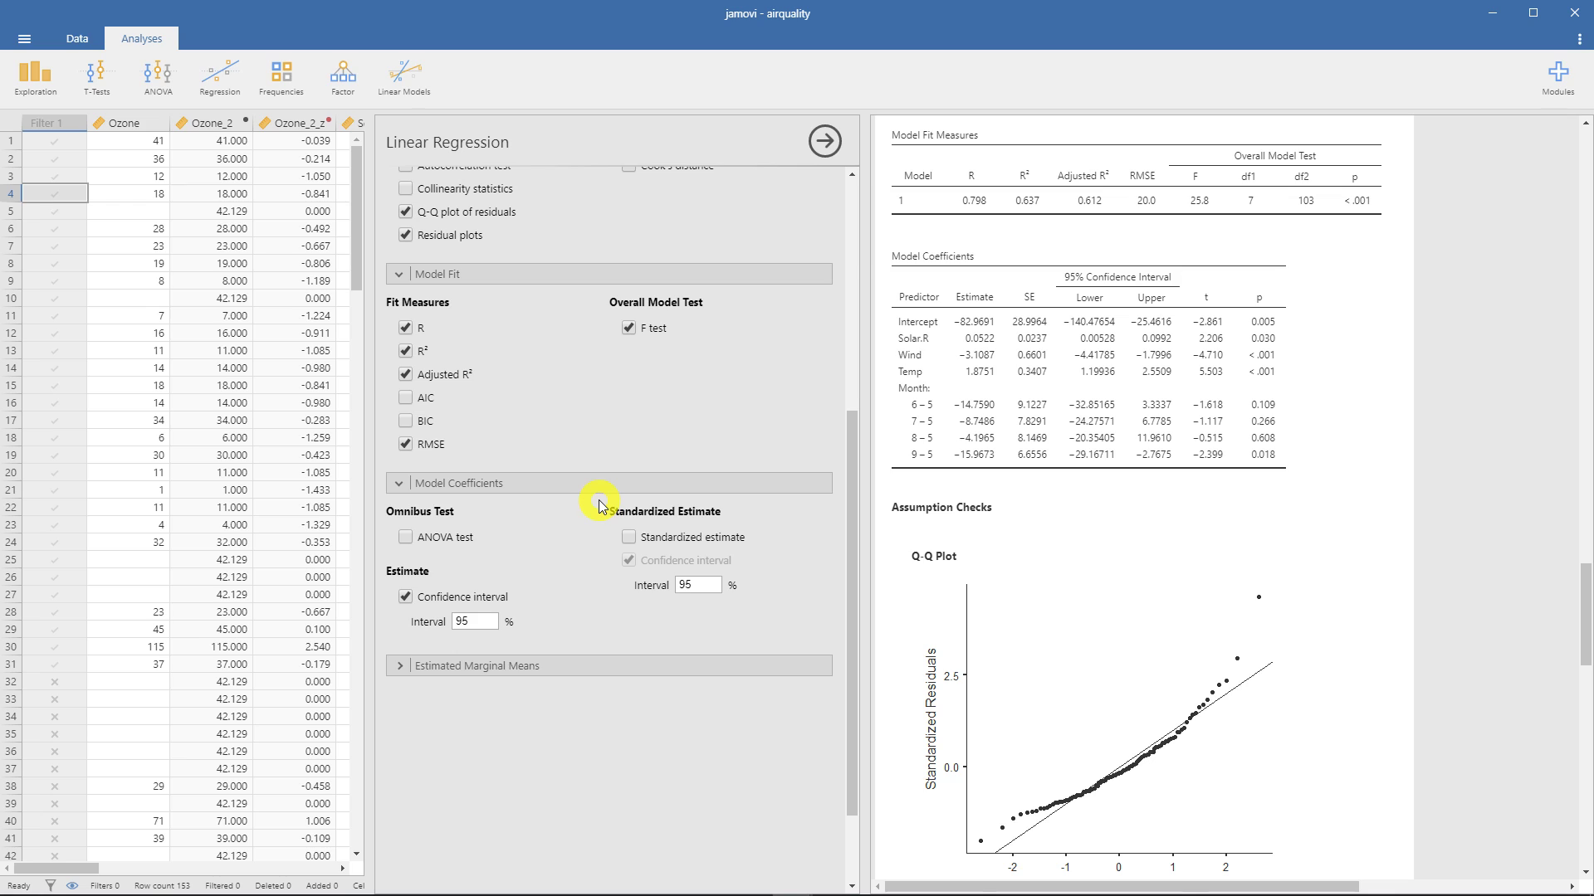
pyautogui.click(628, 536)
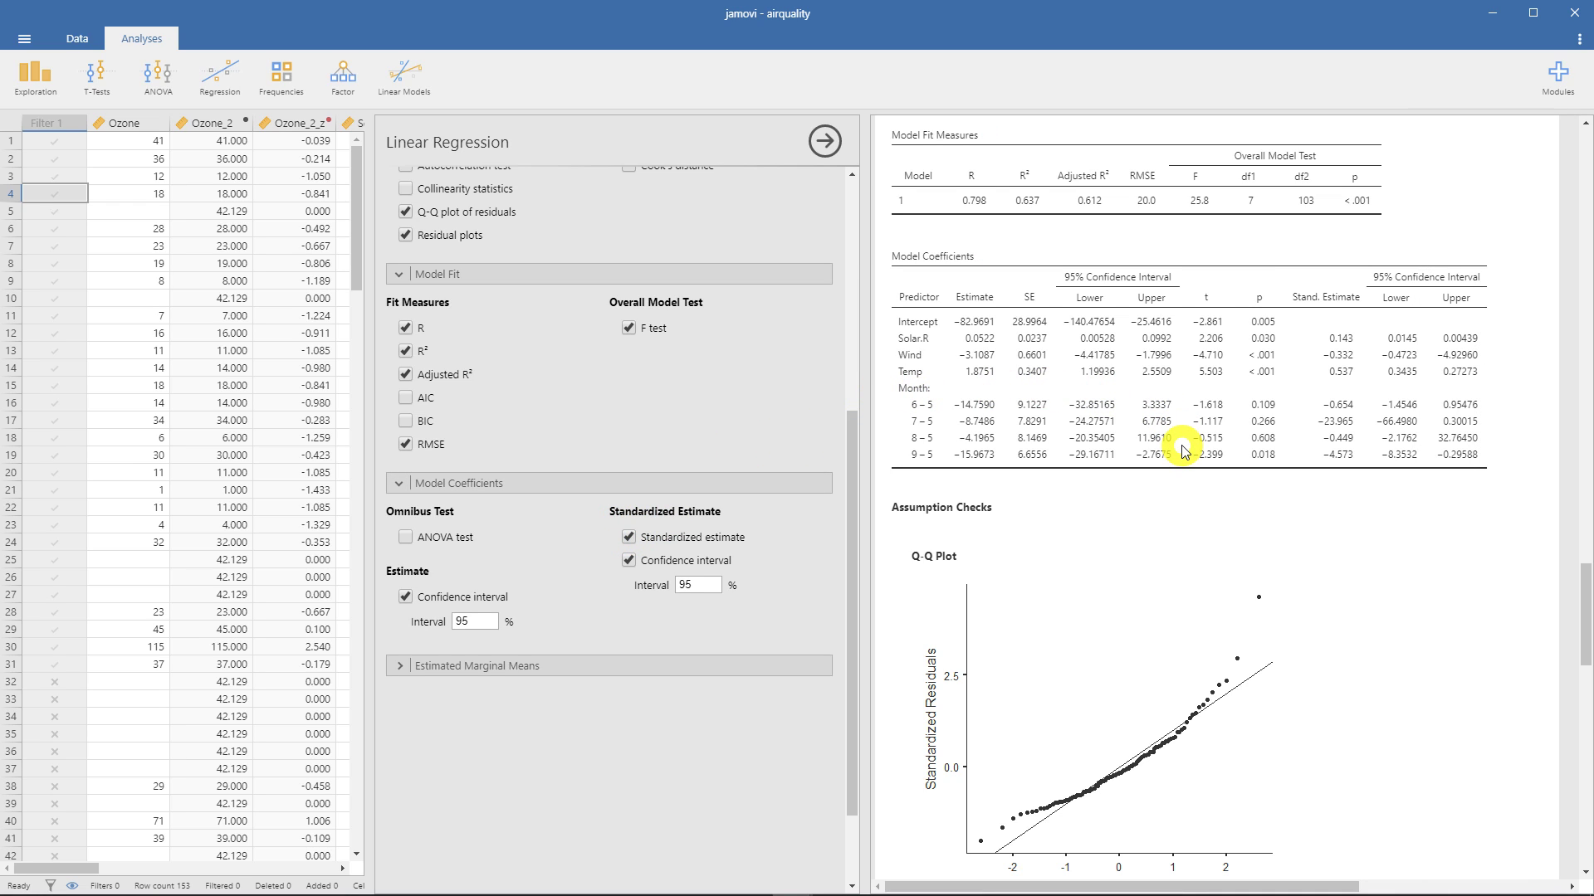
# Examine the regression's standardized estimates and model fit, its Q-Q and residuals plots, and the preceding correlation results.
pyautogui.scroll(2, 1183, 451)
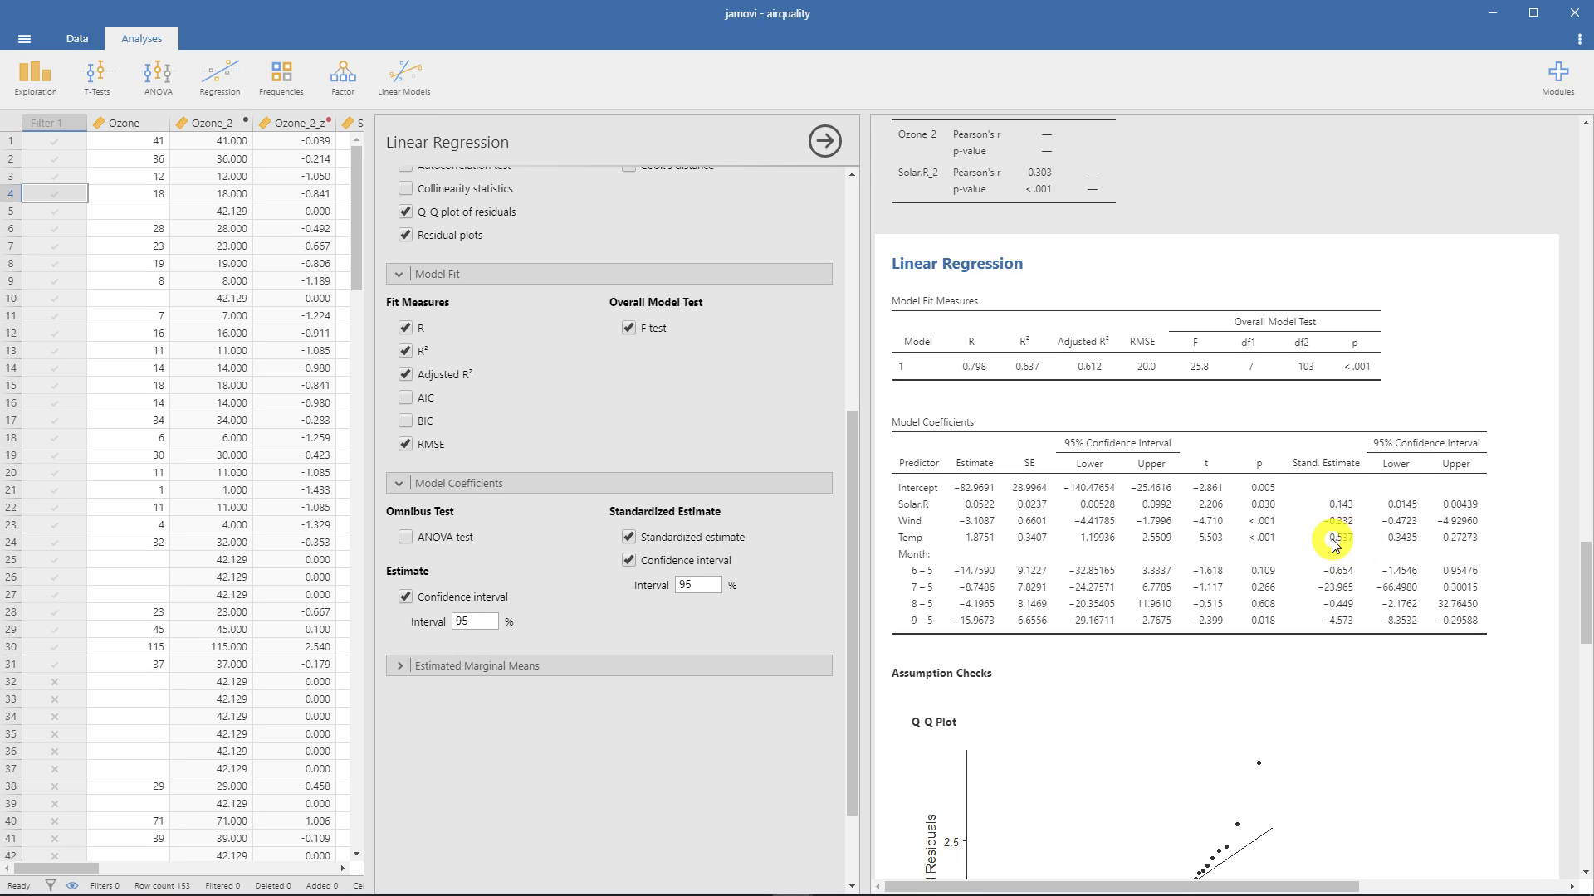
pyautogui.scroll(-2, 1353, 498)
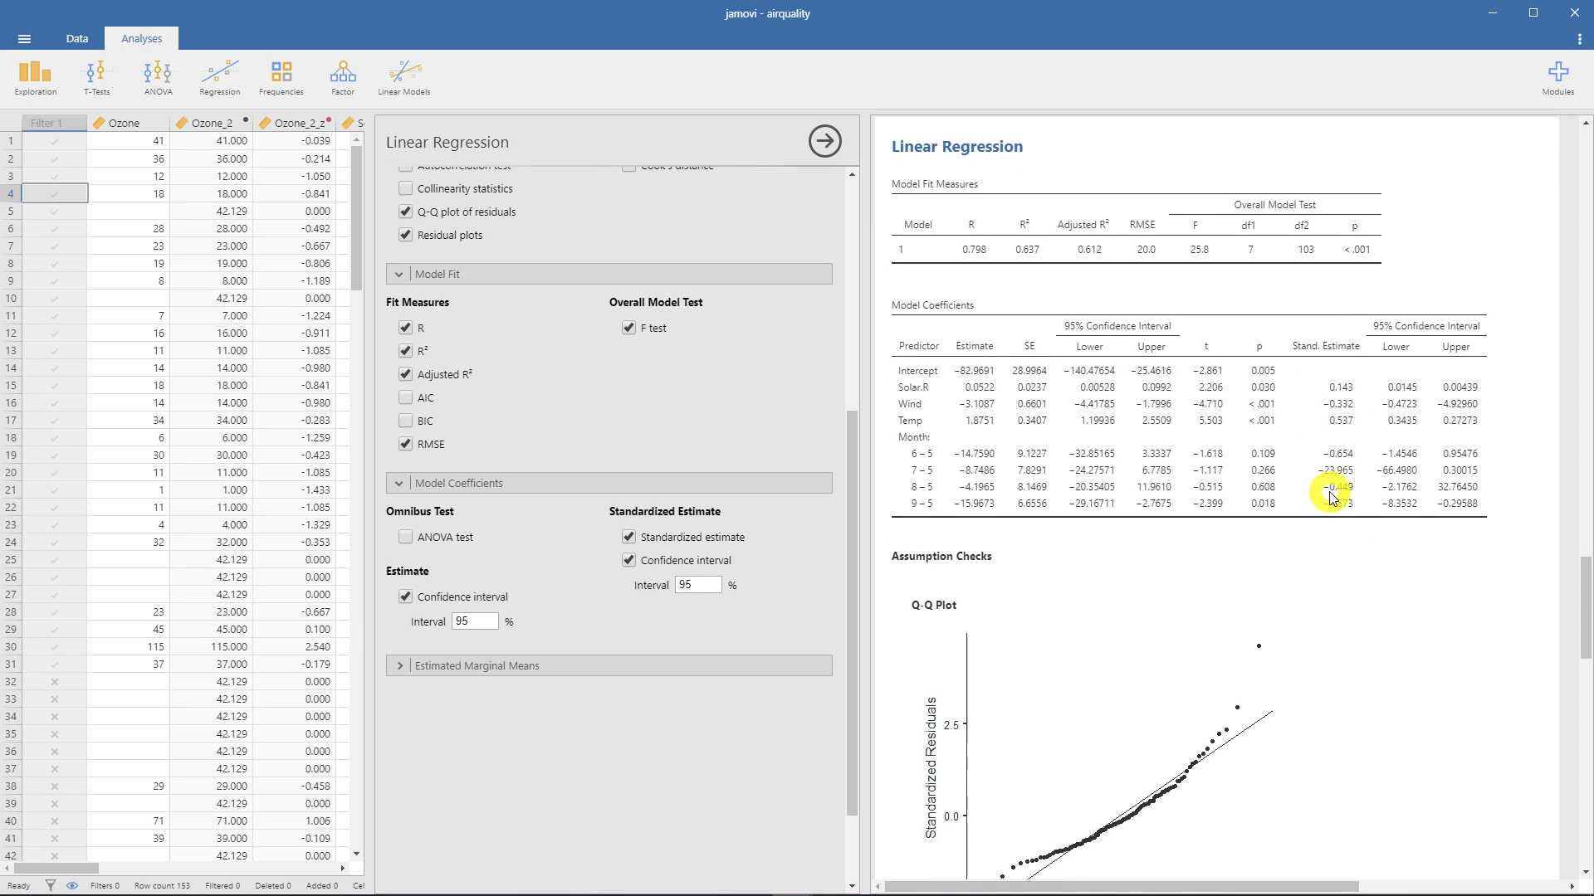
pyautogui.scroll(-3, 1328, 498)
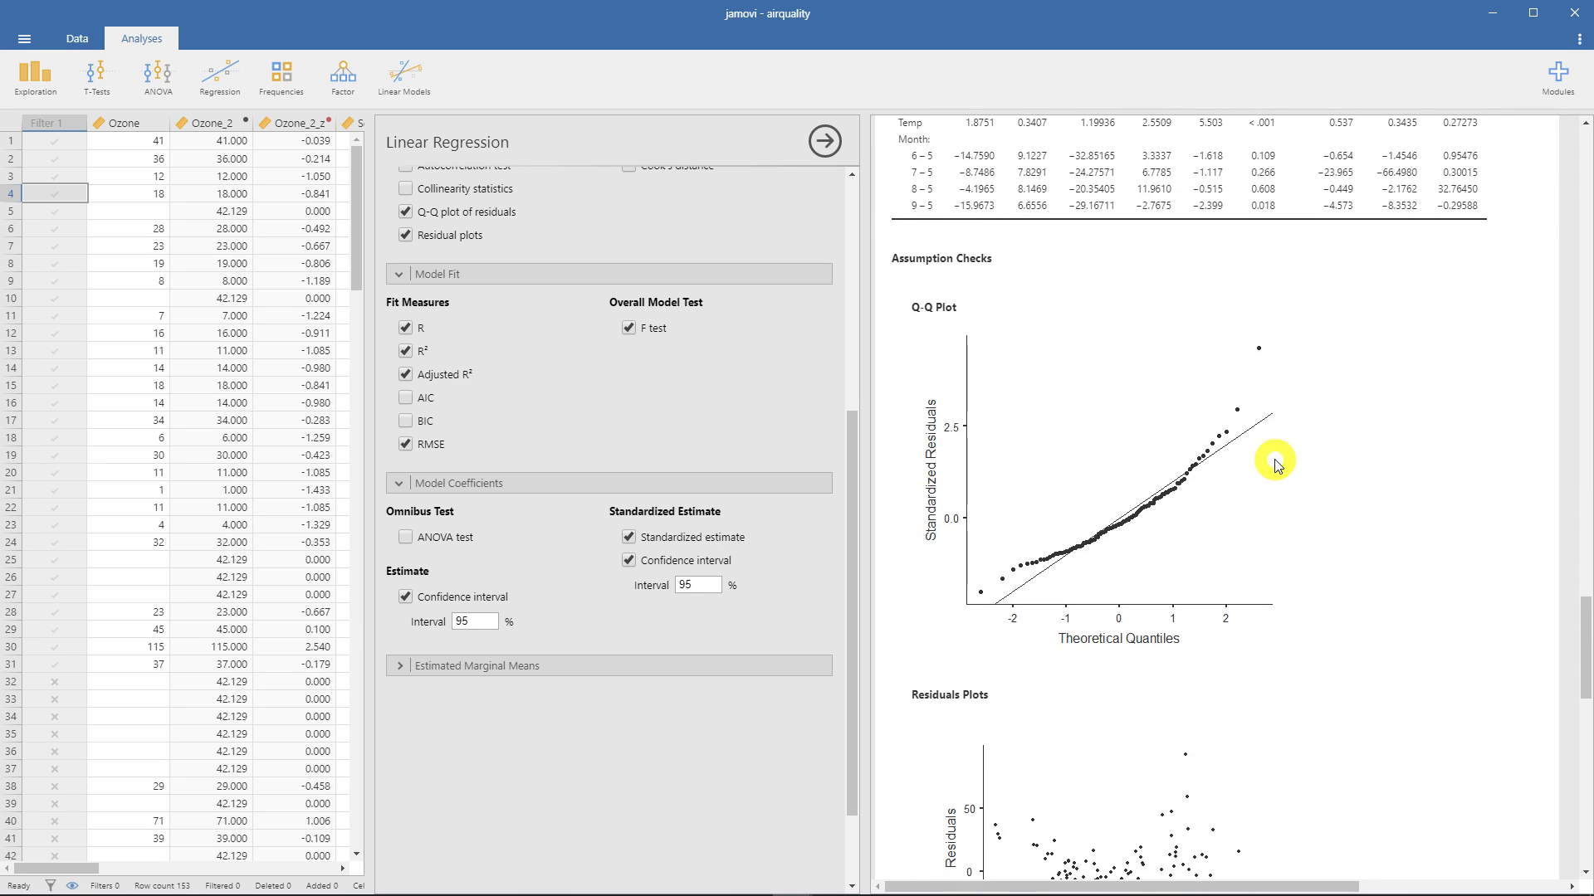
pyautogui.scroll(-5, 1378, 473)
pyautogui.scroll(6, 1328, 456)
pyautogui.scroll(5, 1297, 438)
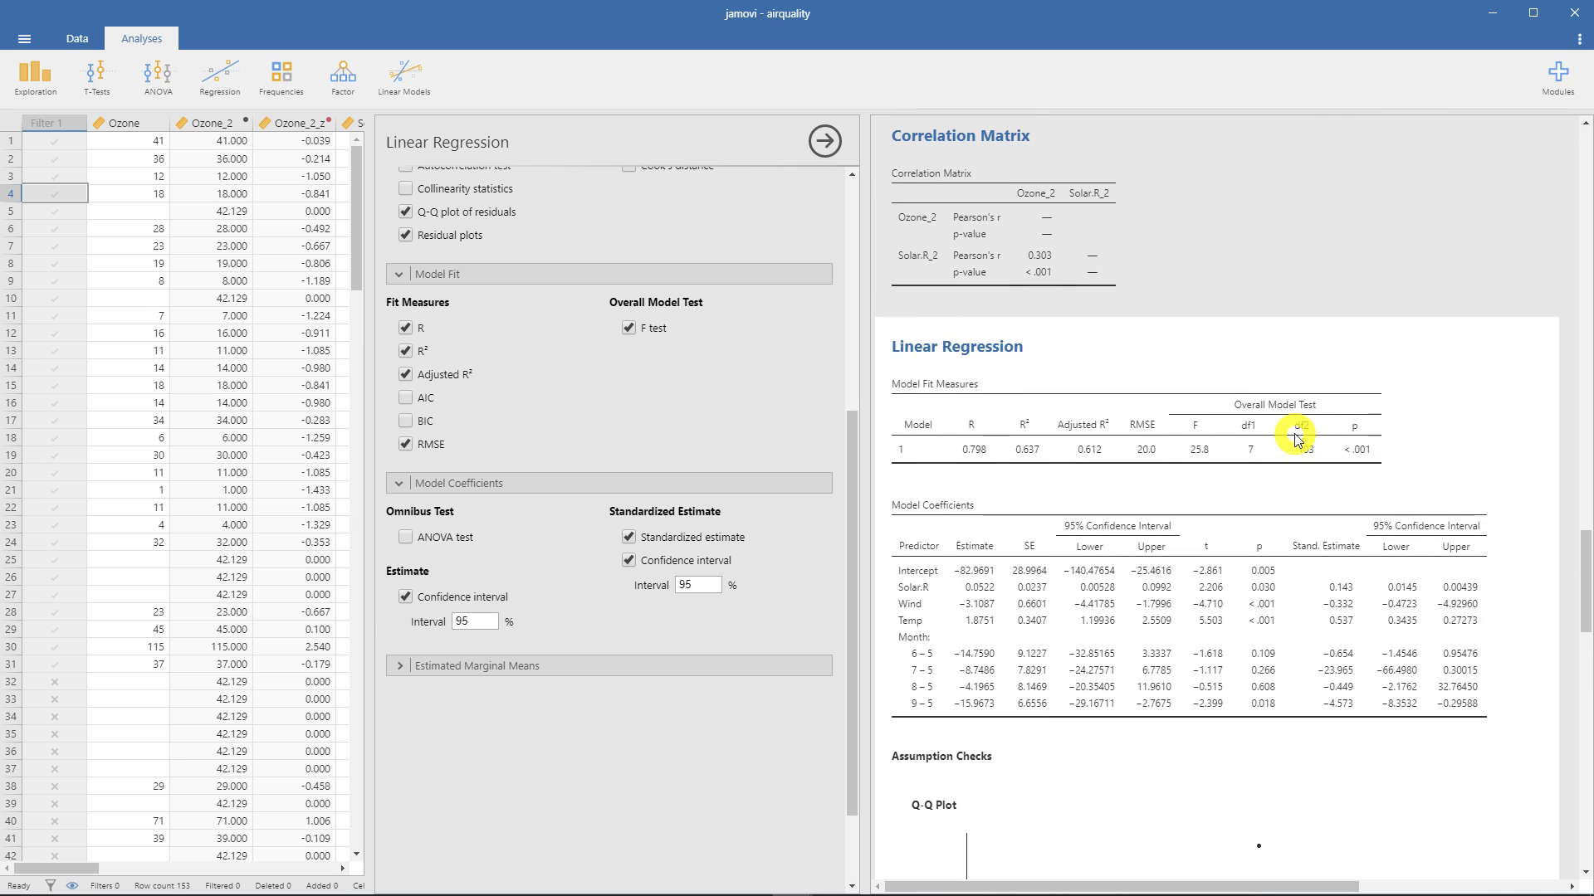
pyautogui.scroll(-2, 1301, 581)
pyautogui.scroll(1, 1299, 539)
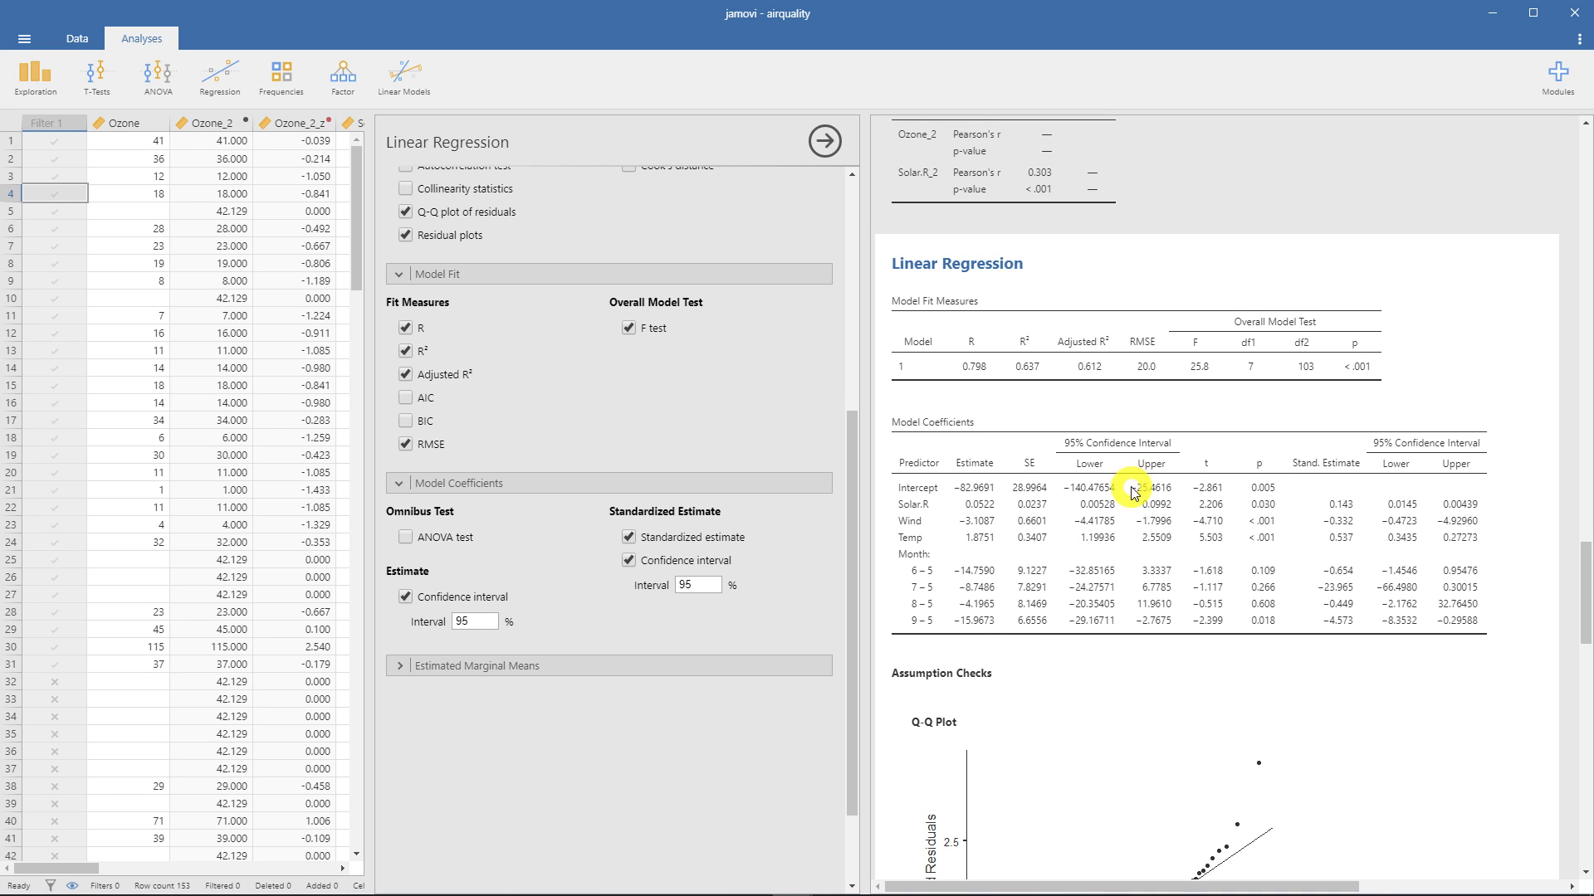
pyautogui.scroll(12, 989, 448)
pyautogui.scroll(-9, 989, 430)
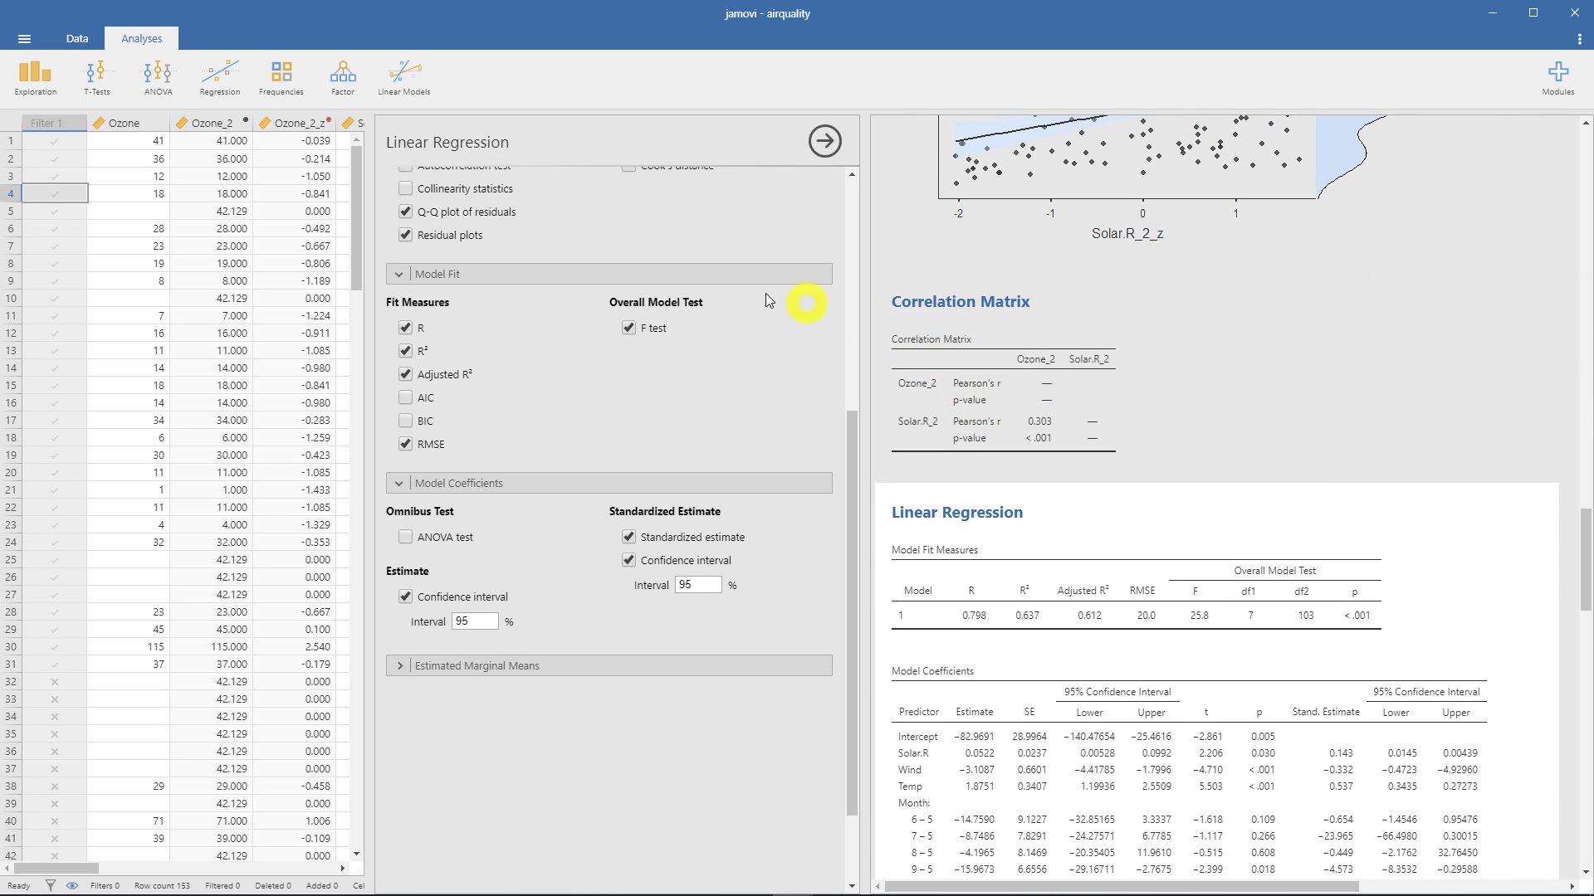
# Look over the airquality data sheet, including the Solar.R column, and return to the Linear Regression analysis.
pyautogui.click(191, 348)
pyautogui.click(77, 39)
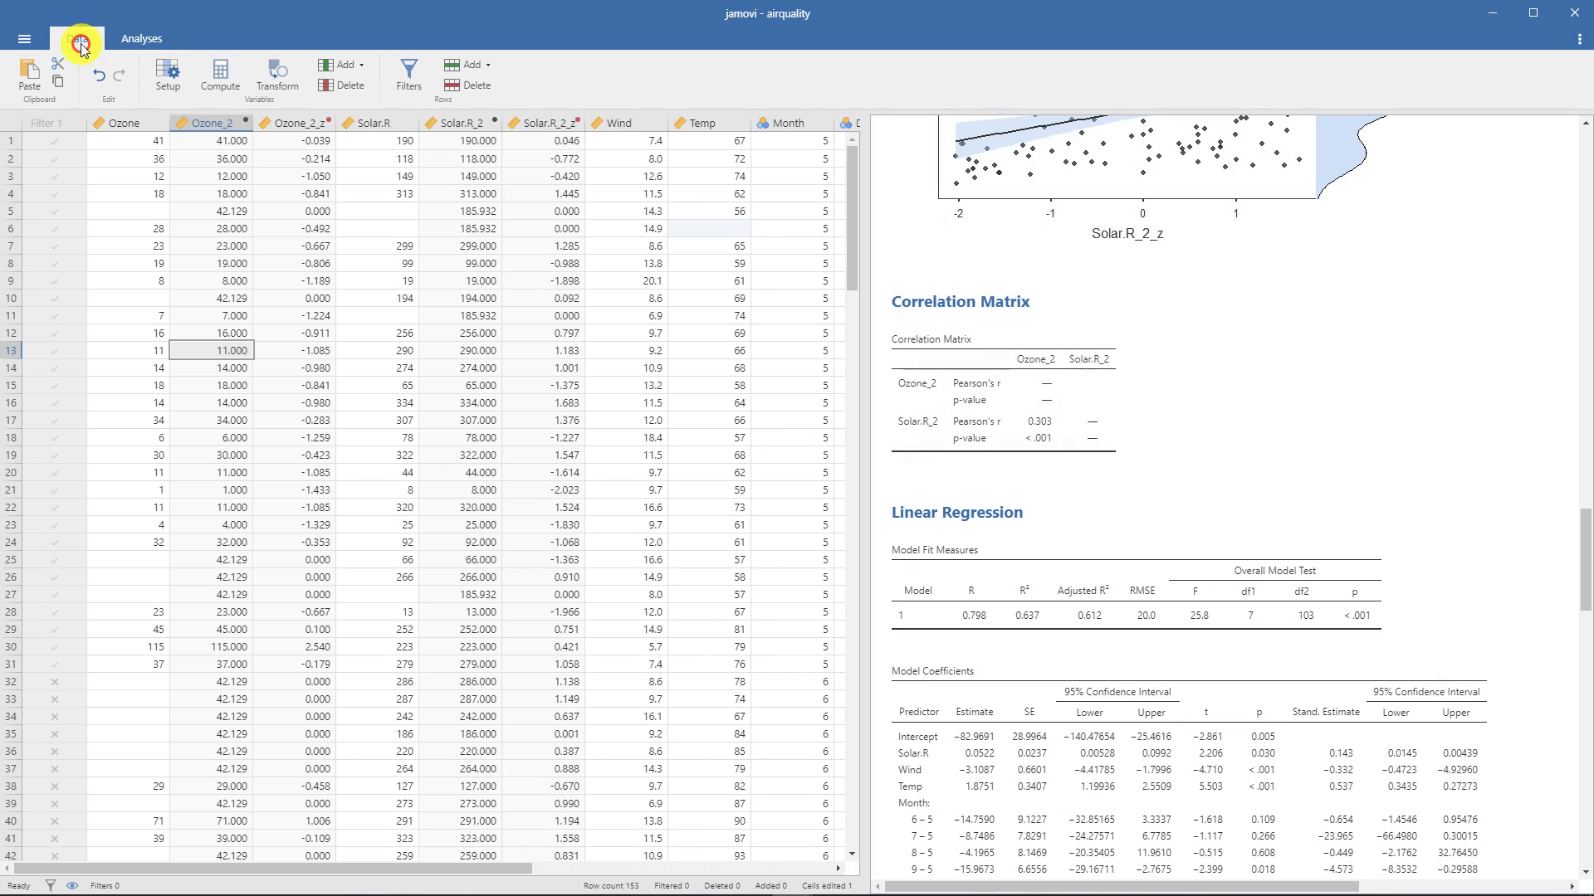
pyautogui.click(380, 315)
pyautogui.click(1005, 413)
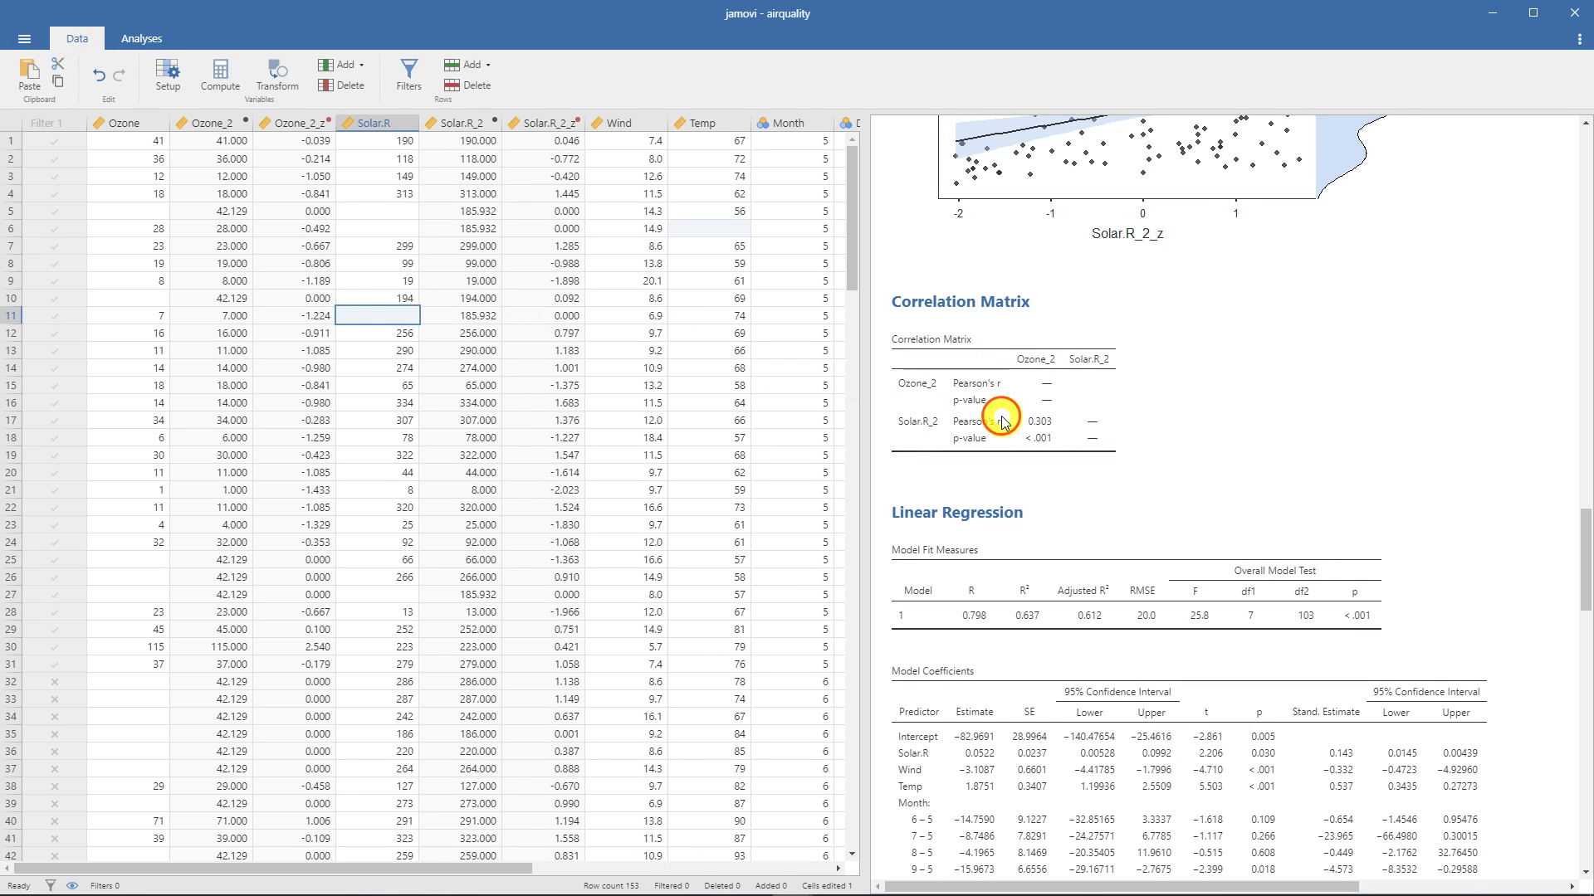
pyautogui.scroll(-8, 1005, 415)
pyautogui.click(1002, 415)
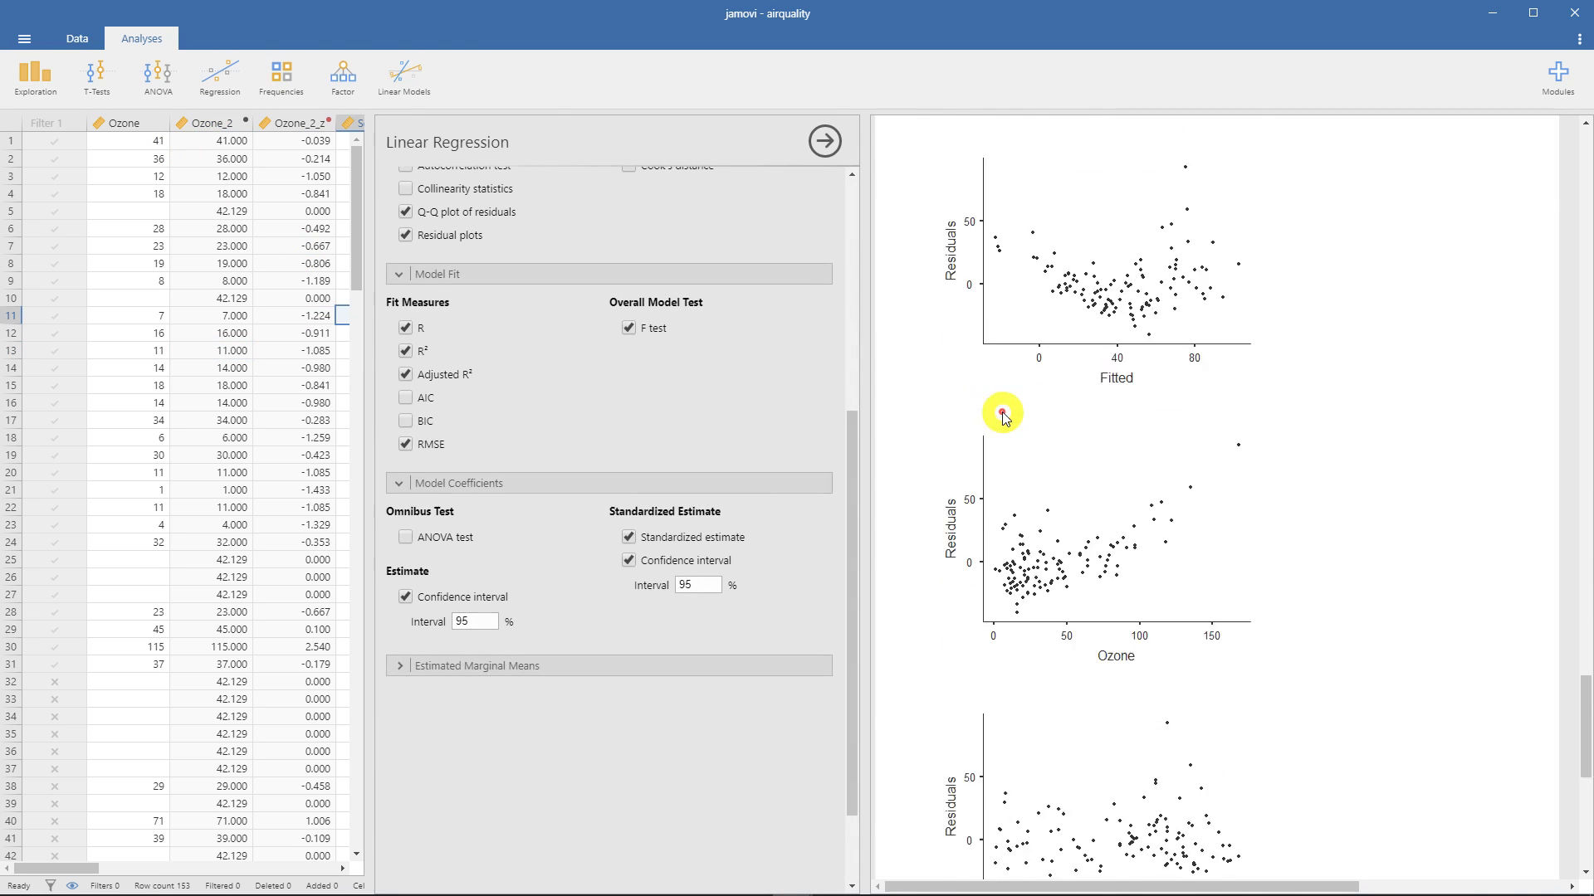
# Review the earlier plots in the results and reopen the Descriptives analysis of Ozone_2 and Solar.R_2 split by Month.
pyautogui.scroll(-5, 1003, 411)
pyautogui.scroll(10, 1345, 573)
pyautogui.scroll(15, 1345, 591)
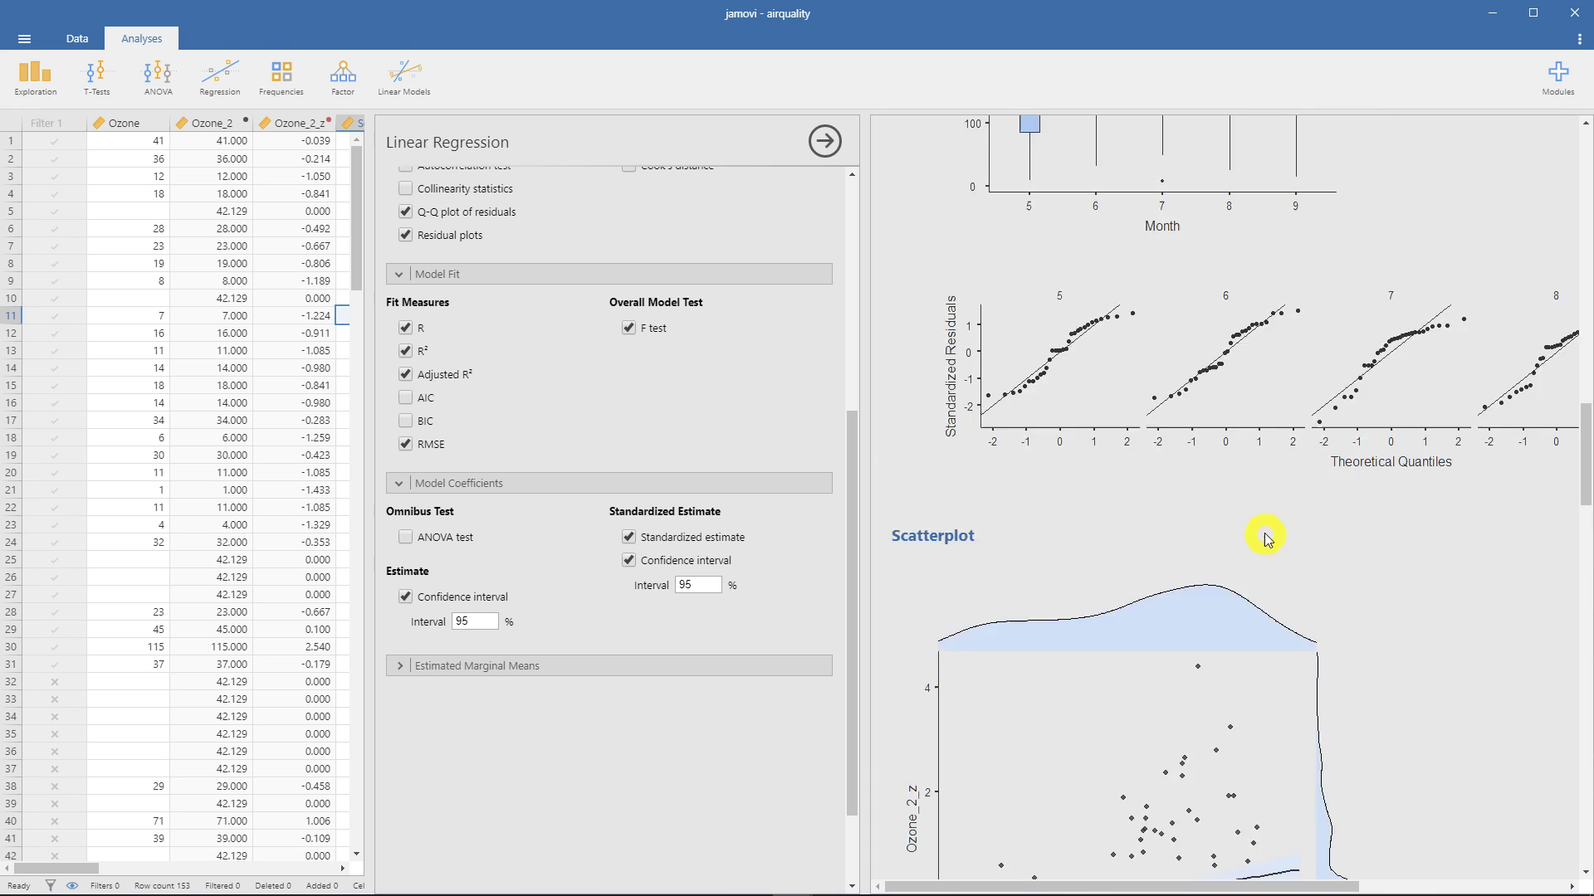
pyautogui.click(1016, 267)
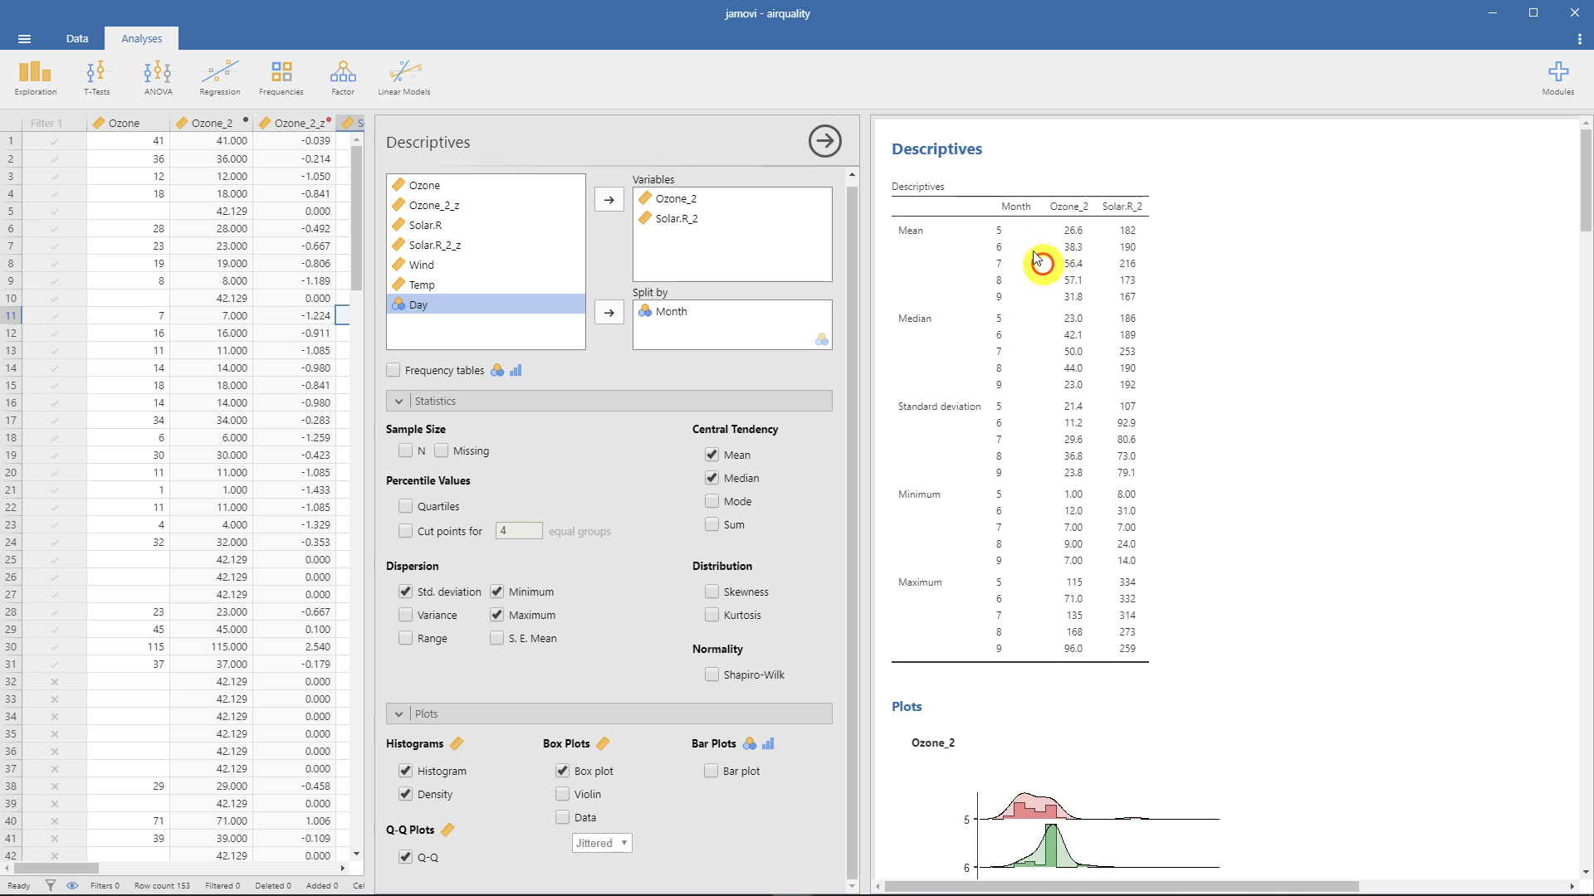
# Examine the copy, duplicate, save and remove options offered for the Descriptives table and the whole Descriptives analysis.
pyautogui.click(938, 203)
pyautogui.click(912, 184)
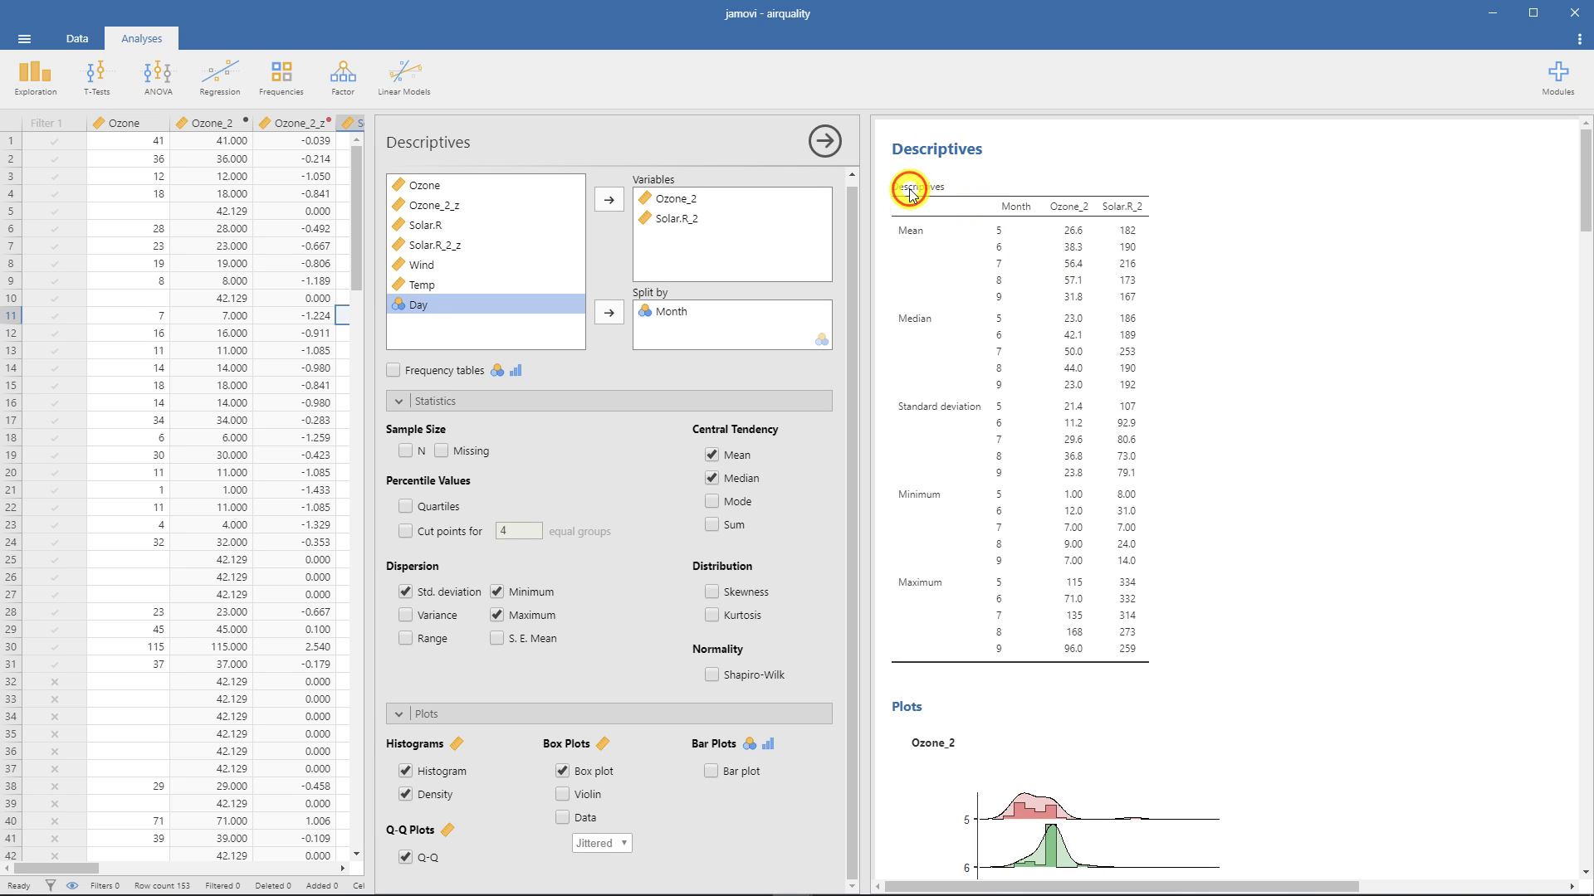
pyautogui.rightClick(1048, 278)
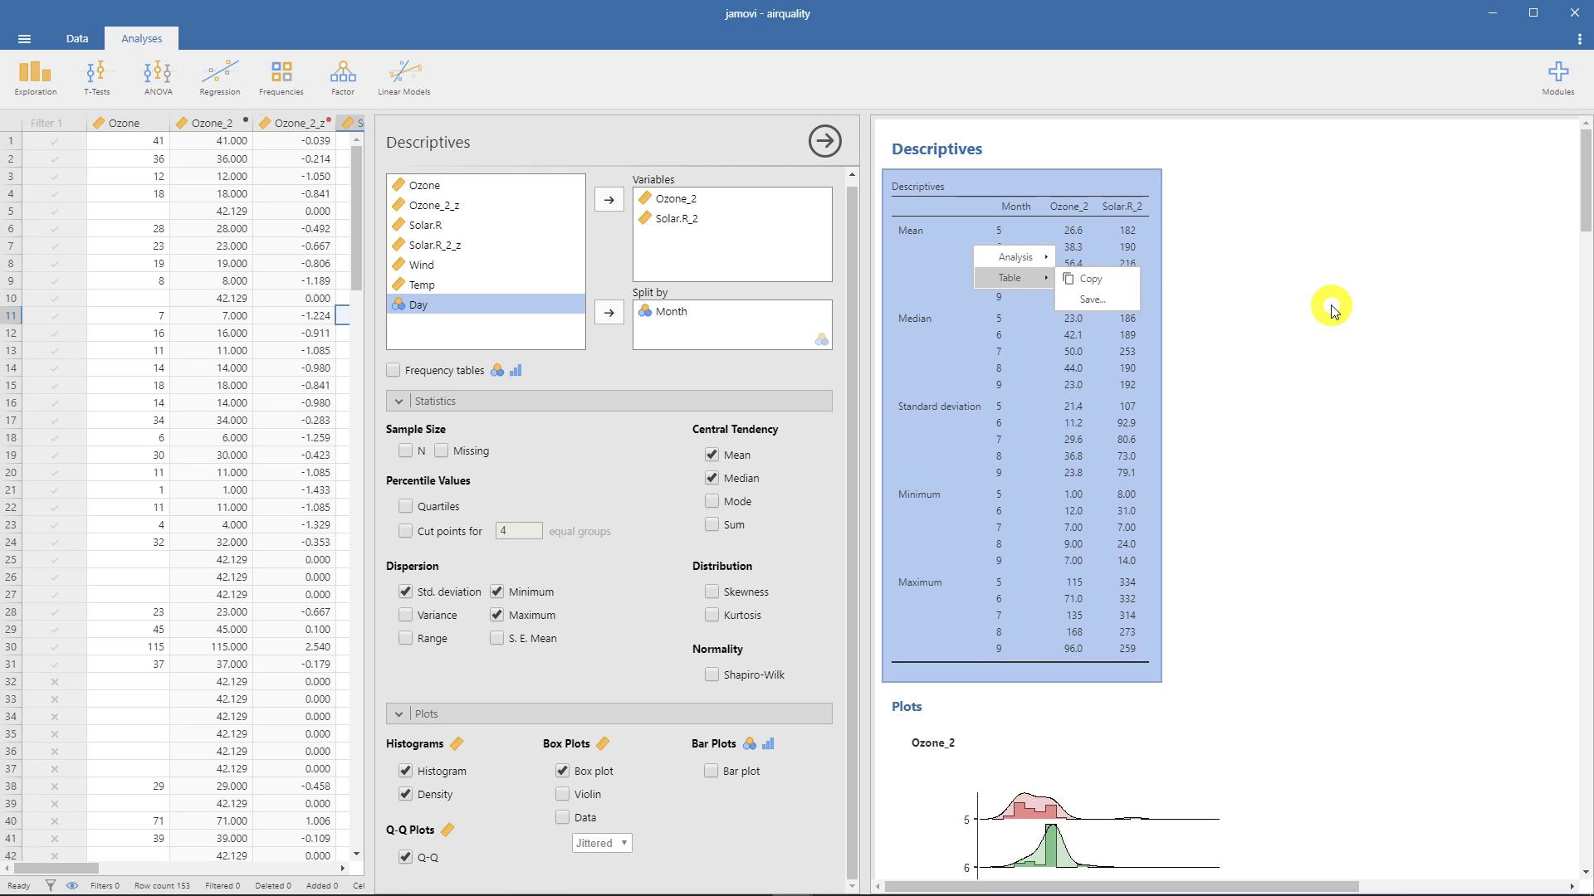
pyautogui.click(1267, 301)
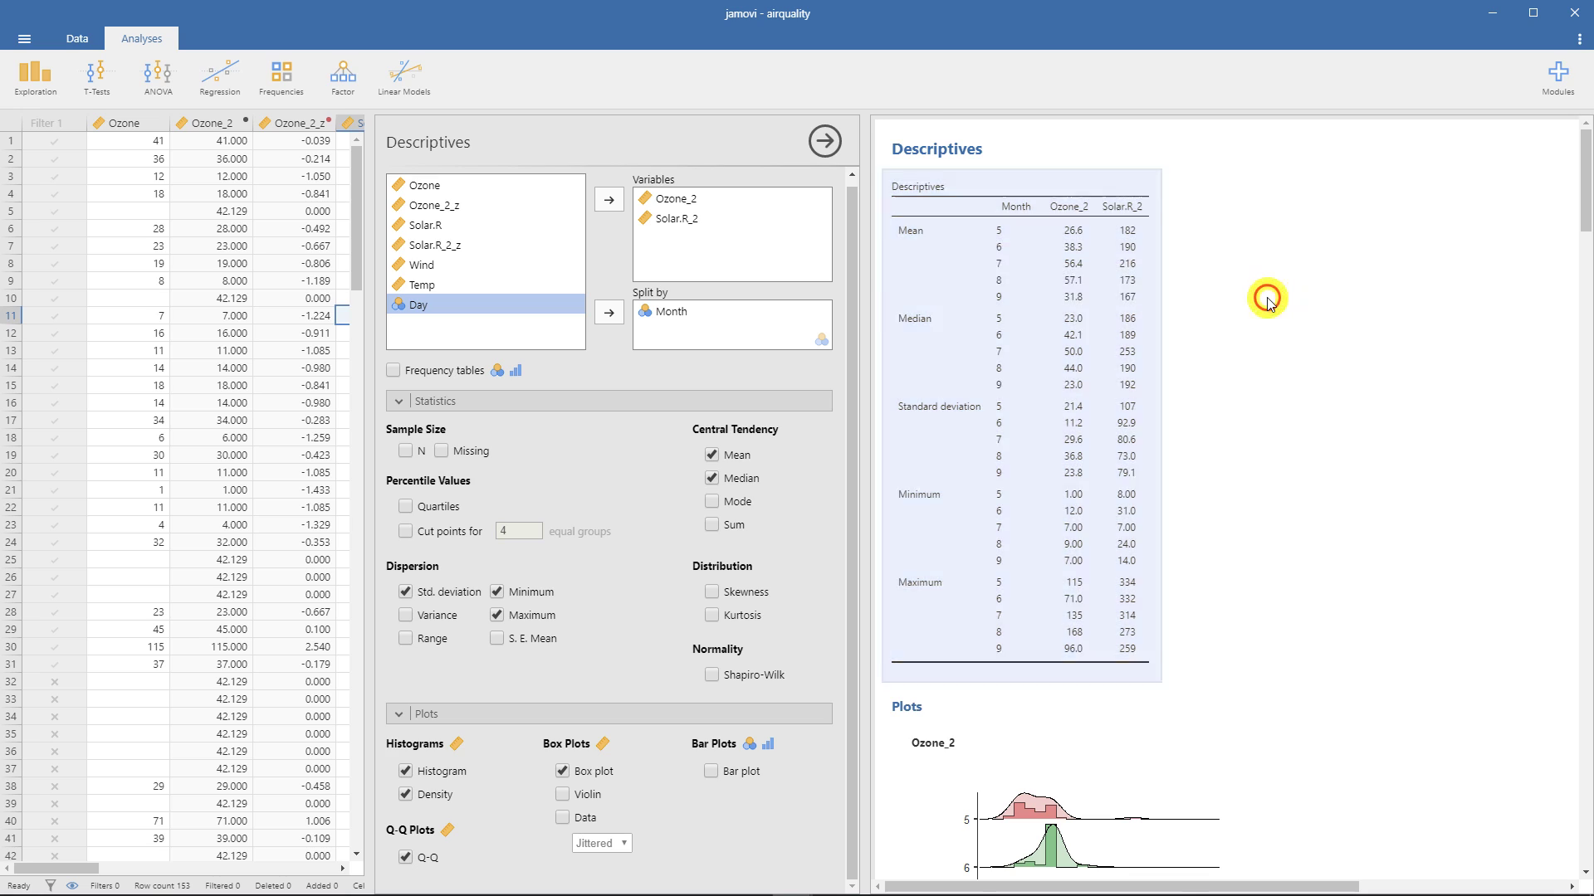
pyautogui.rightClick(979, 234)
pyautogui.moveTo(972, 231)
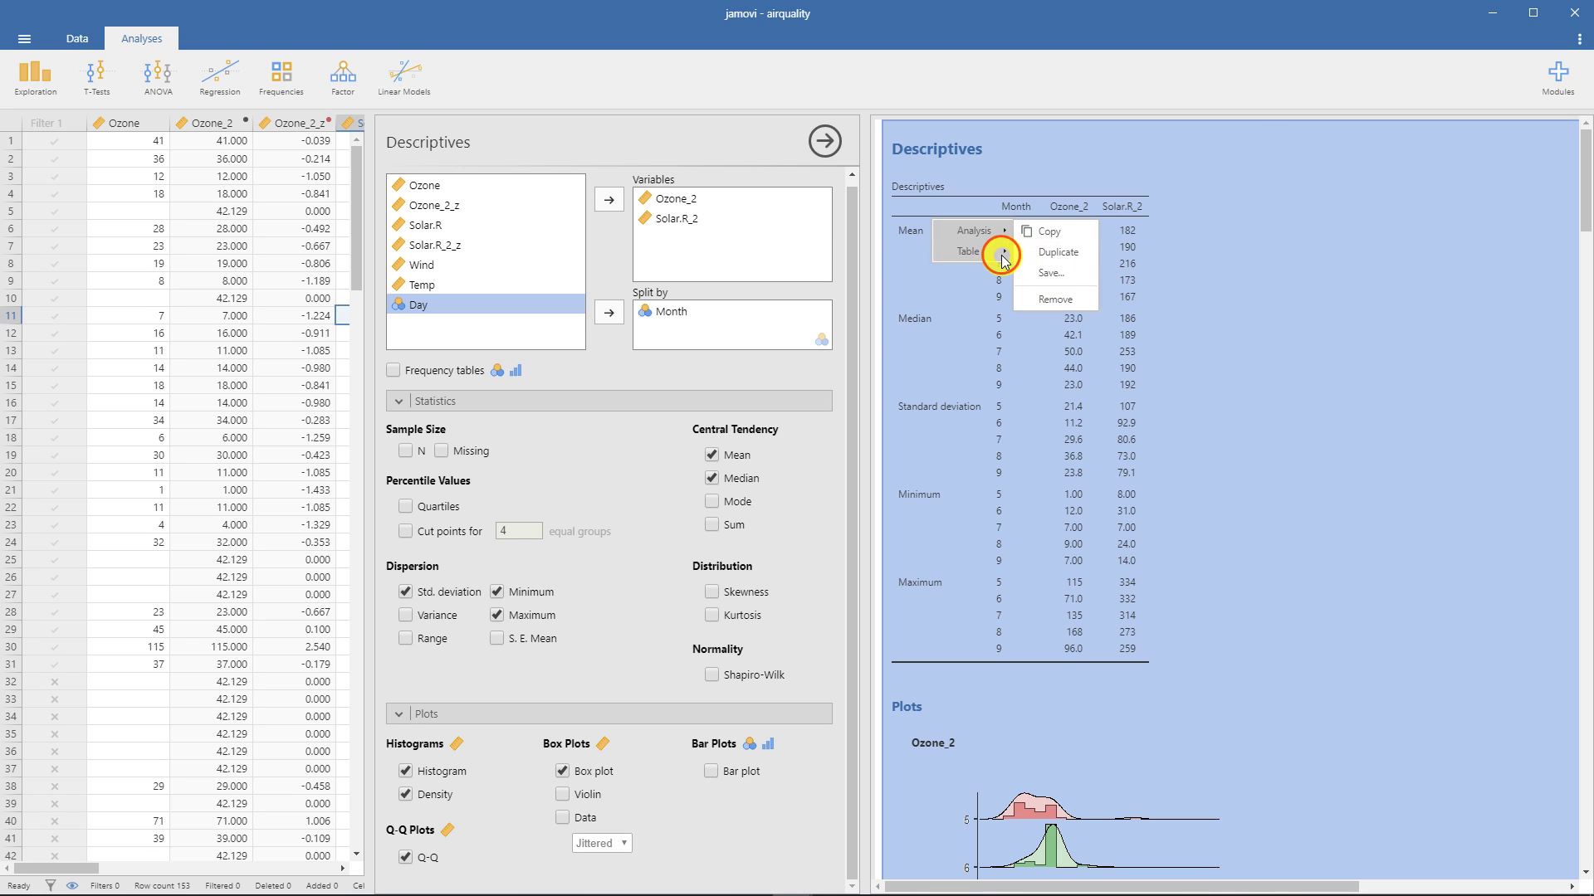
pyautogui.click(1117, 447)
# Copy the Model Coefficients table of the Linear Regression results.
pyautogui.scroll(-20, 1118, 447)
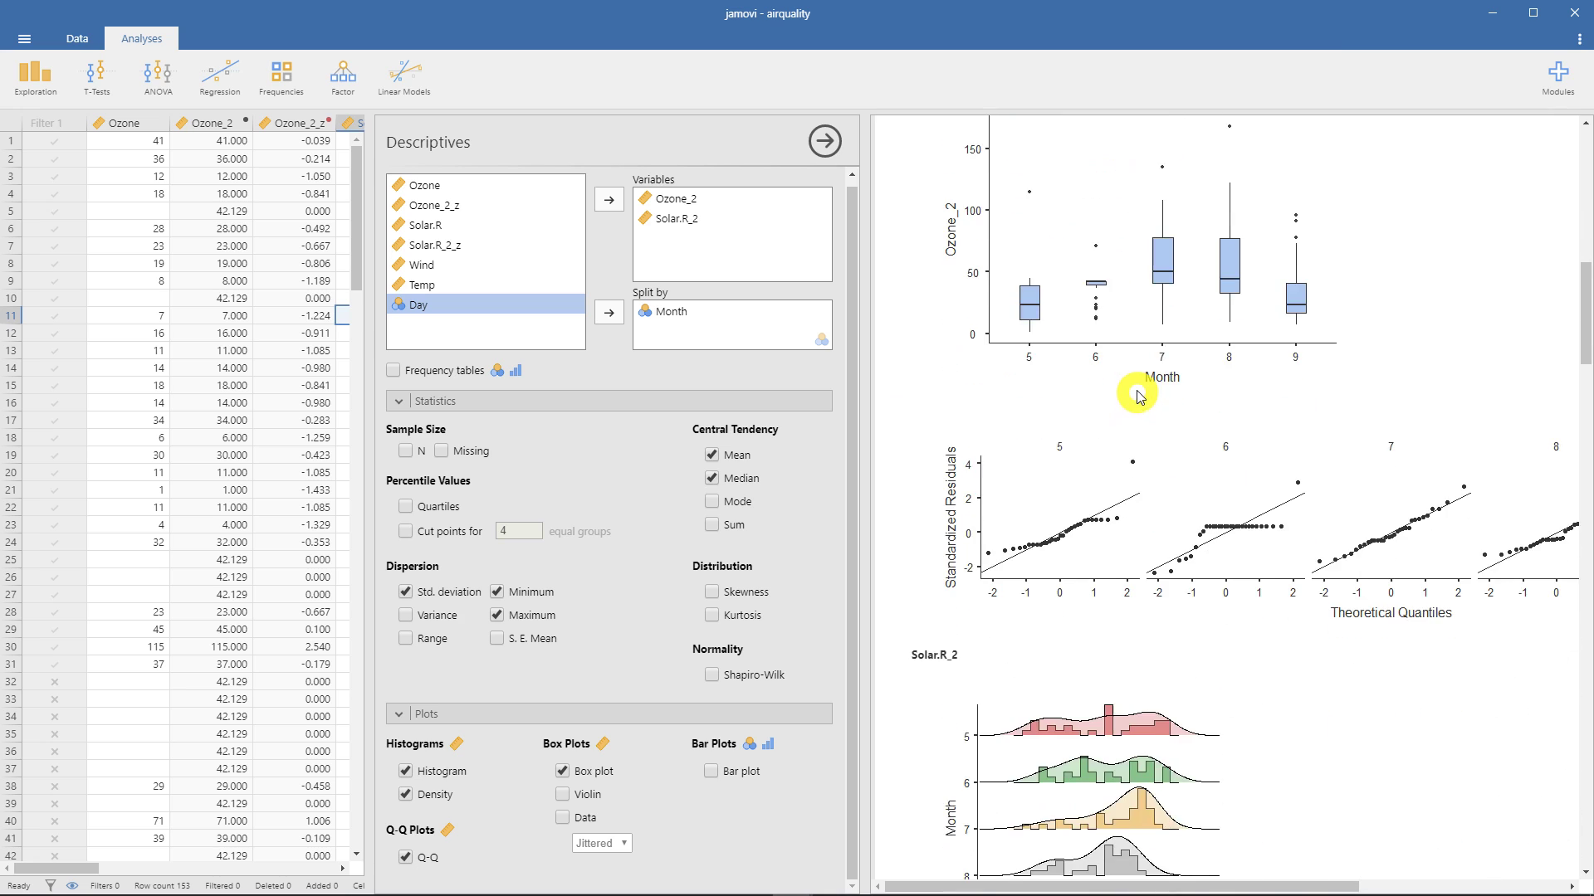
pyautogui.scroll(-15, 1137, 392)
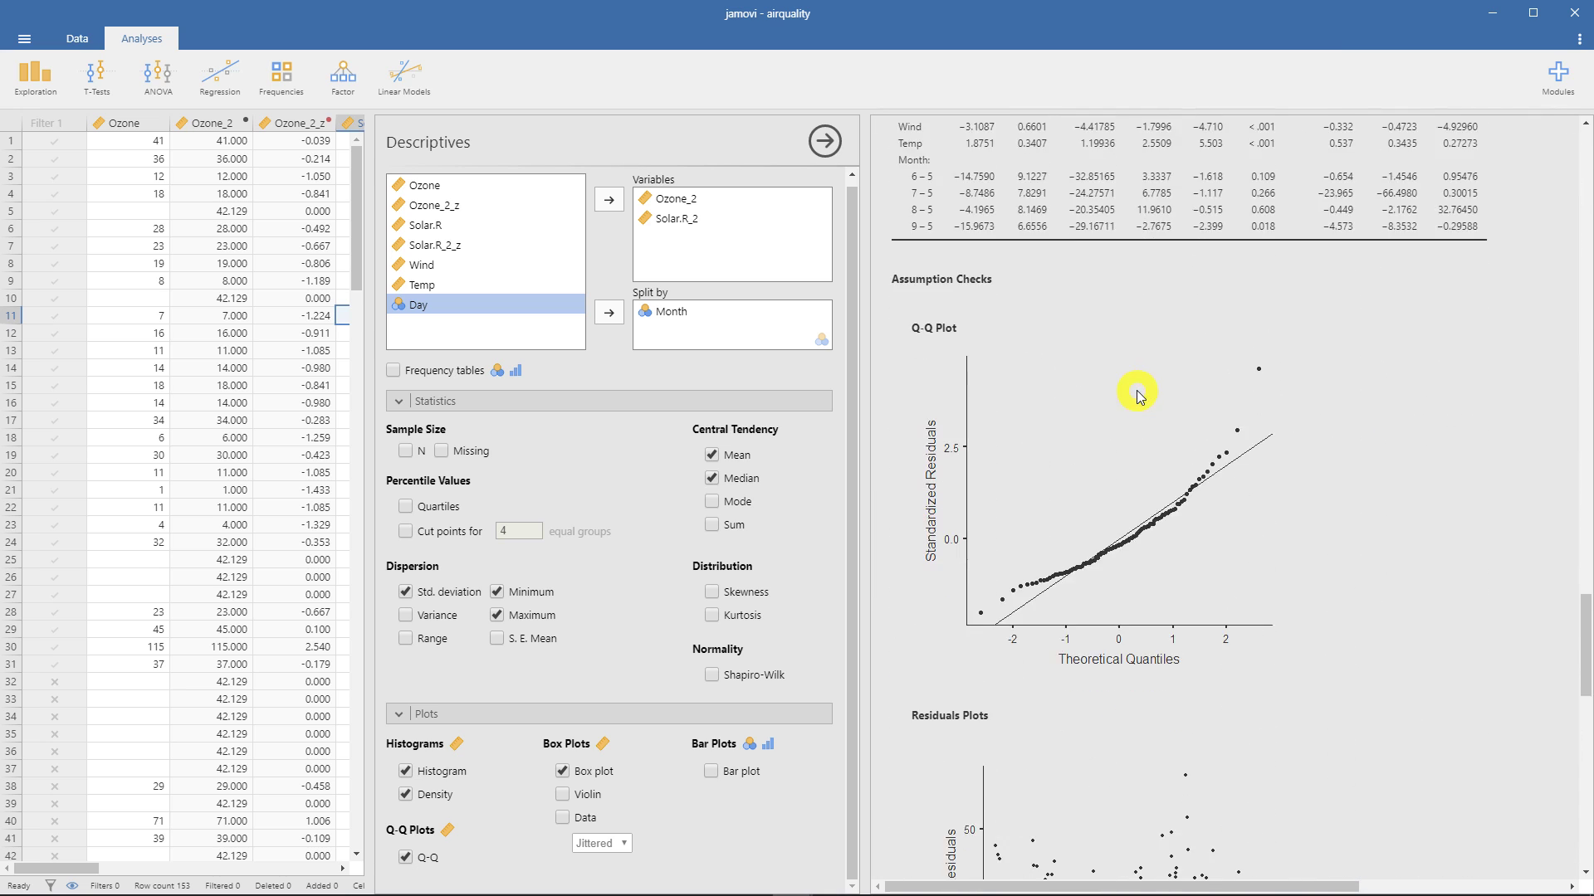
pyautogui.click(1095, 305)
pyautogui.scroll(12, 1097, 319)
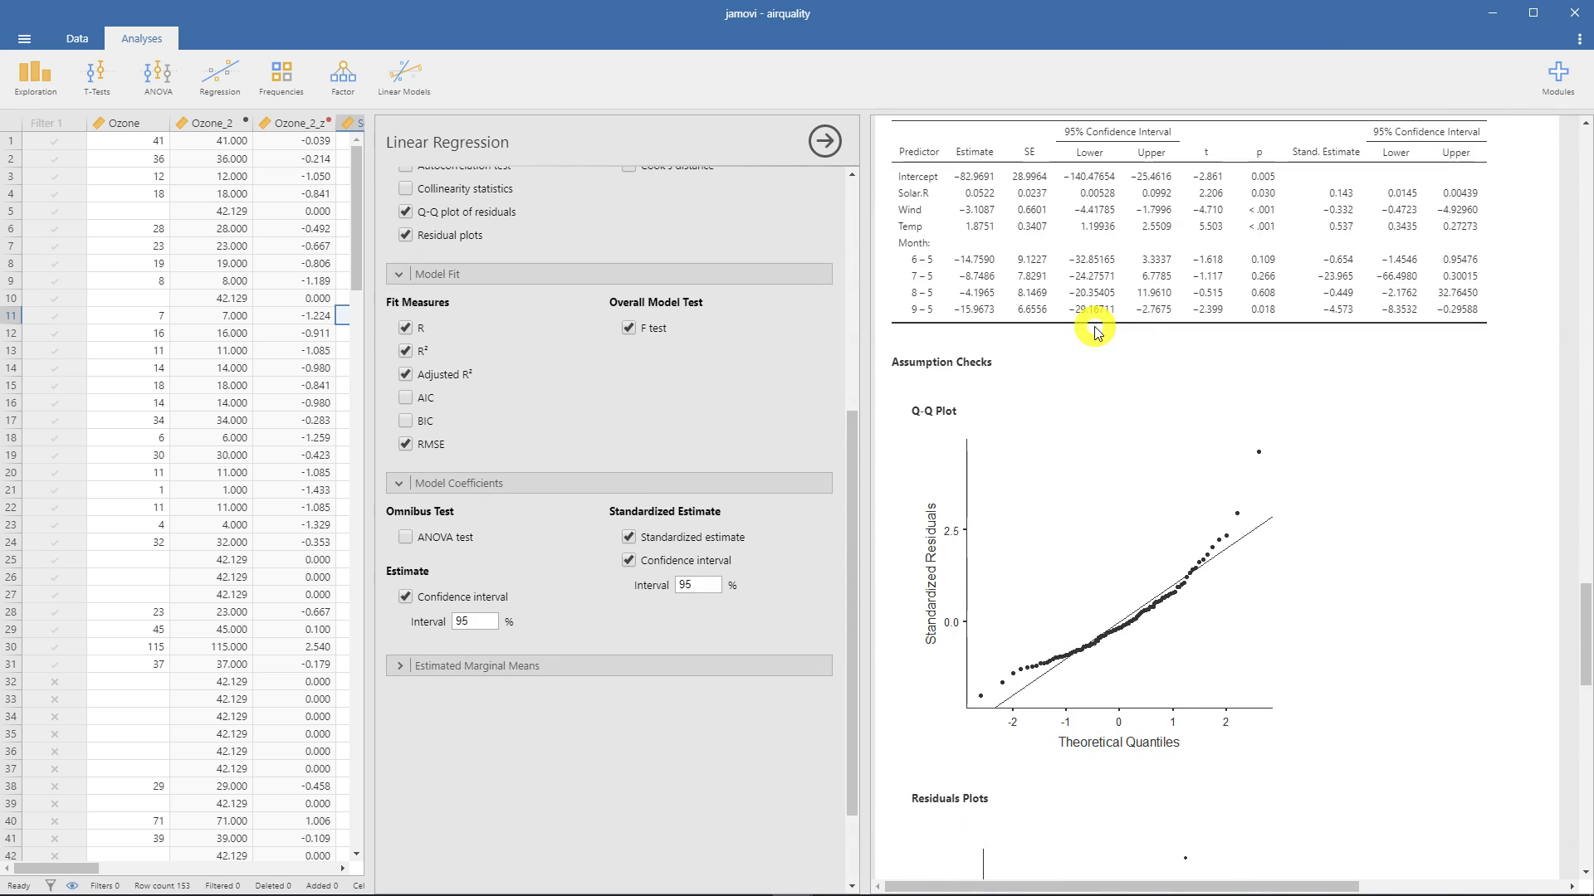
pyautogui.click(1081, 270)
pyautogui.scroll(-5, 1081, 274)
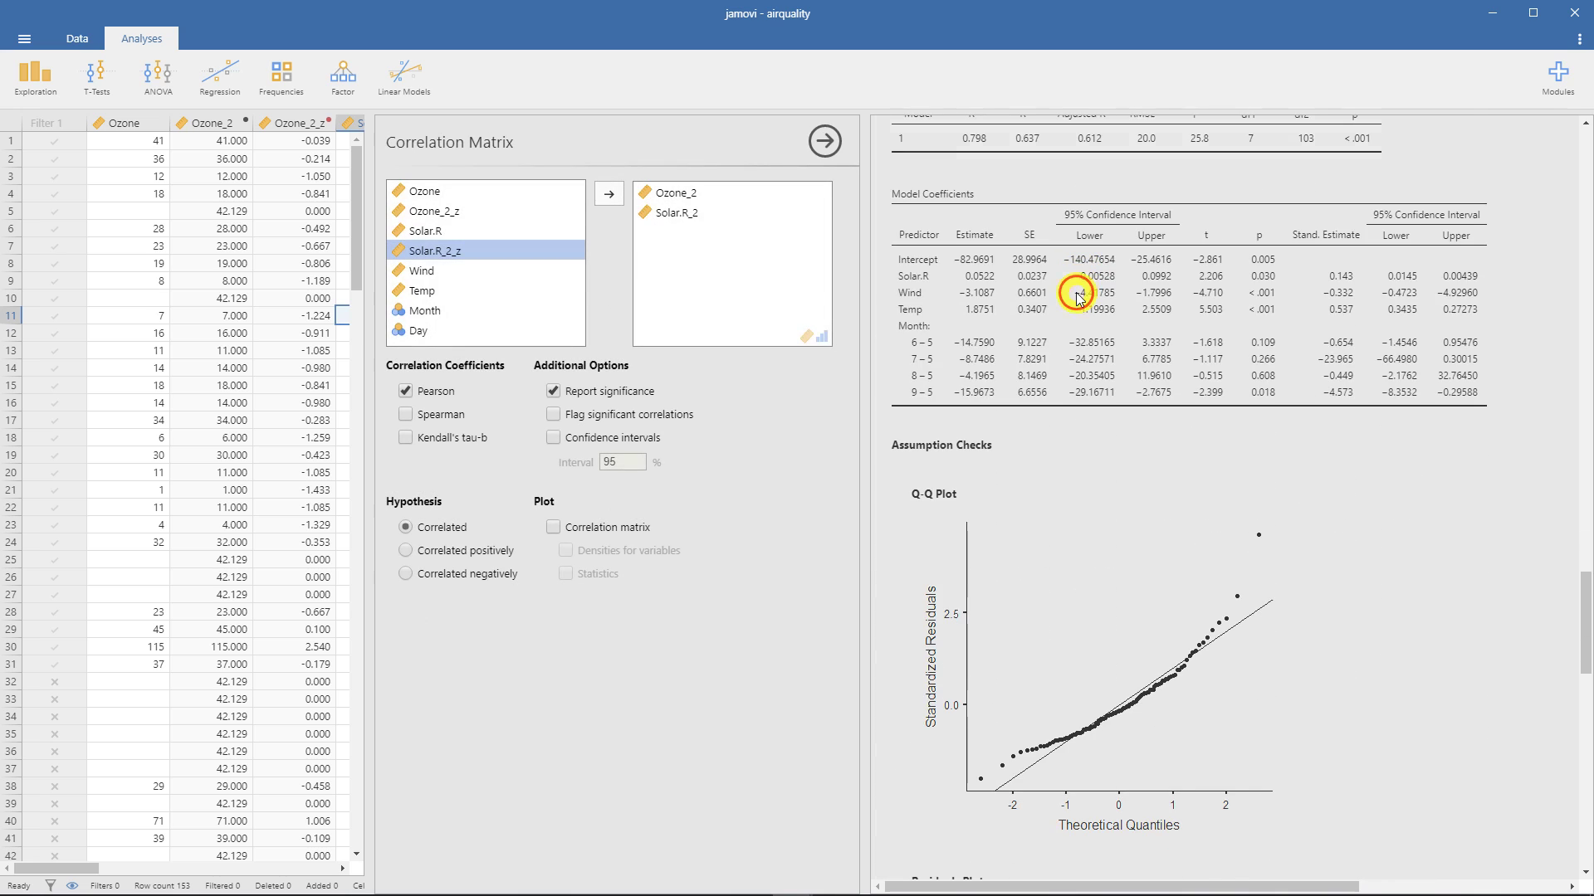
pyautogui.click(1078, 285)
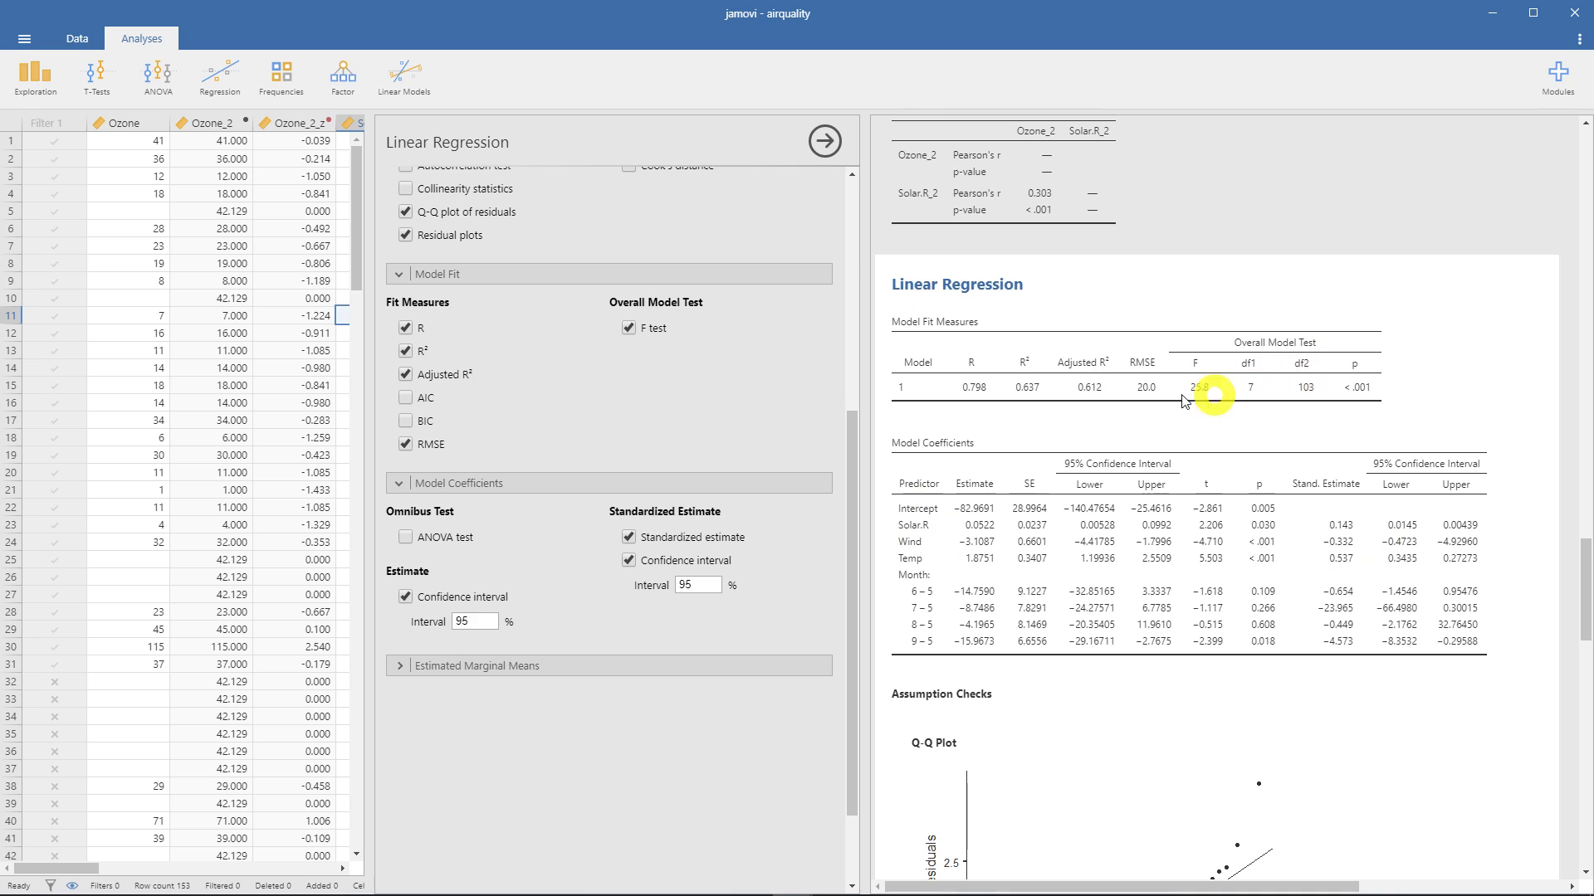
pyautogui.scroll(-2, 1144, 379)
pyautogui.scroll(-2, 1141, 369)
pyautogui.scroll(3, 1133, 354)
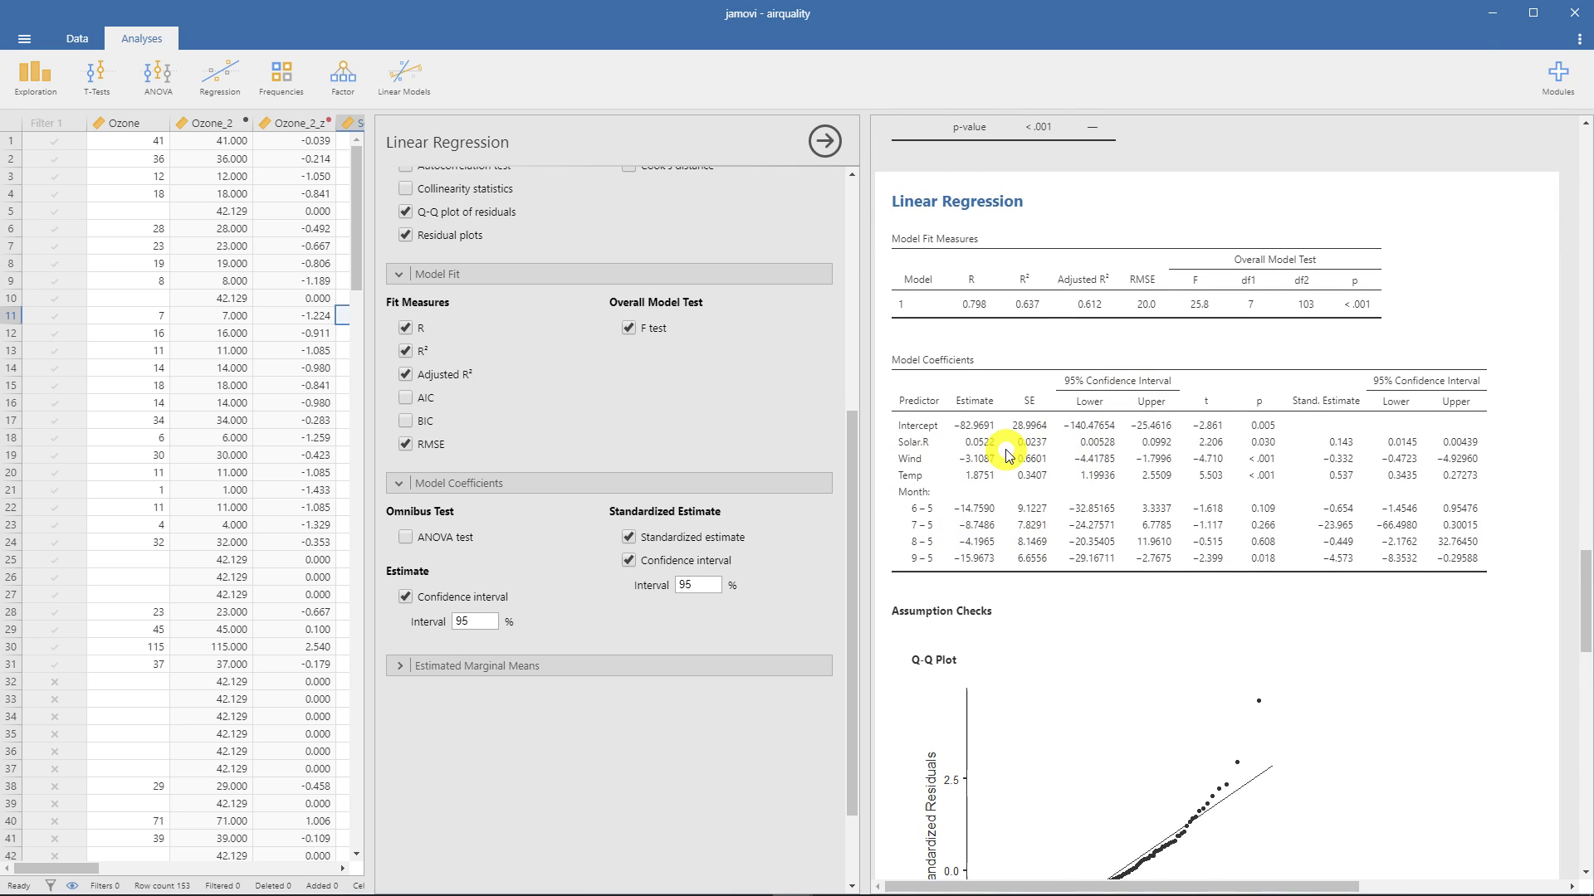
pyautogui.rightClick(996, 384)
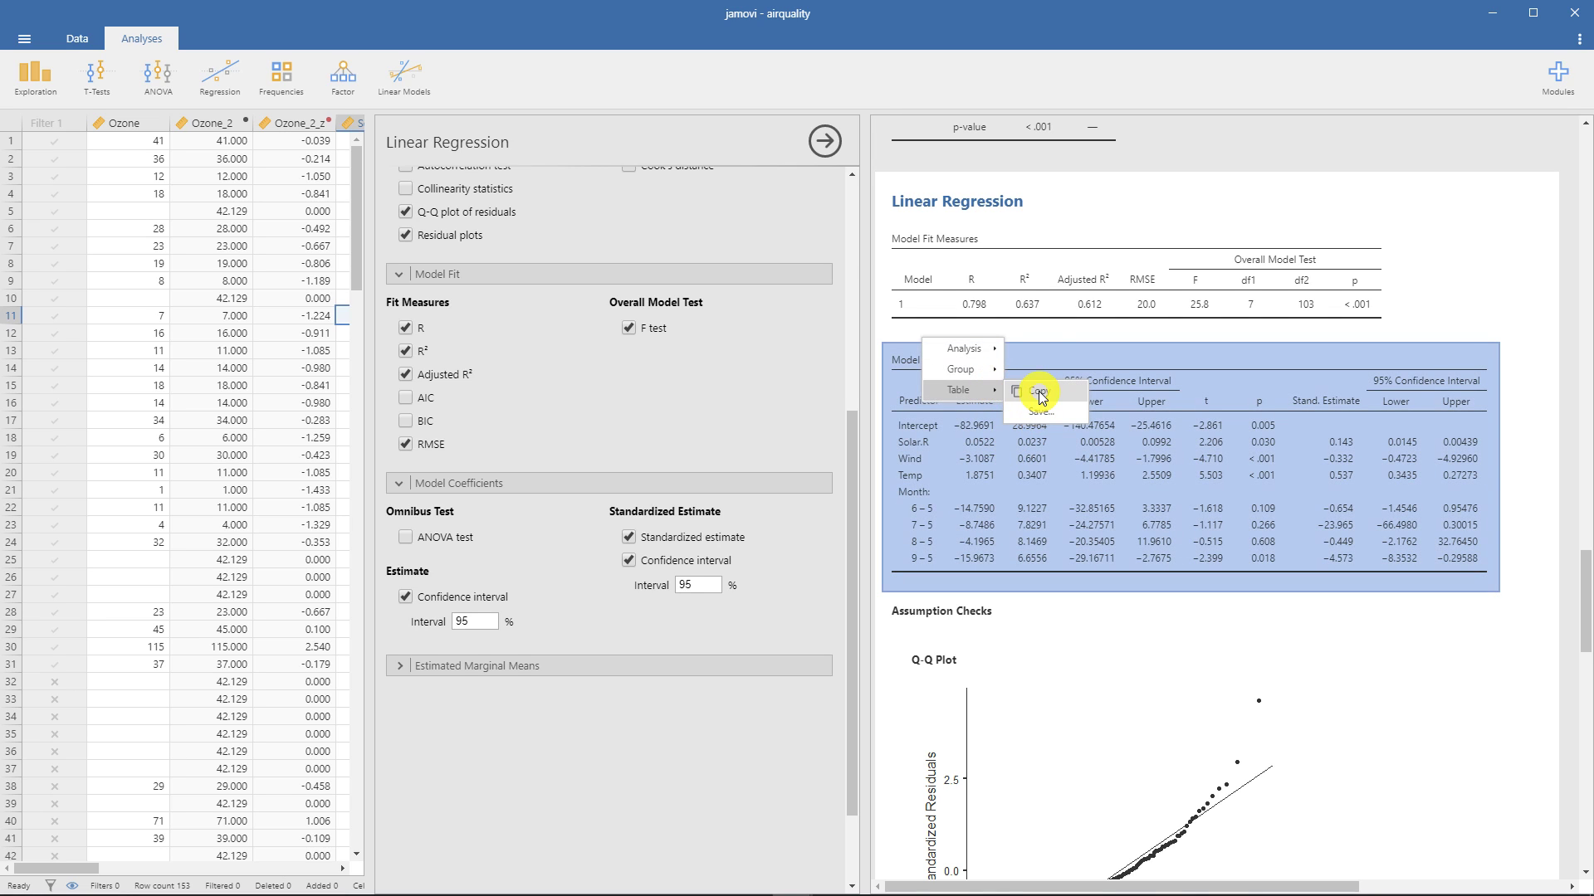
pyautogui.click(1040, 393)
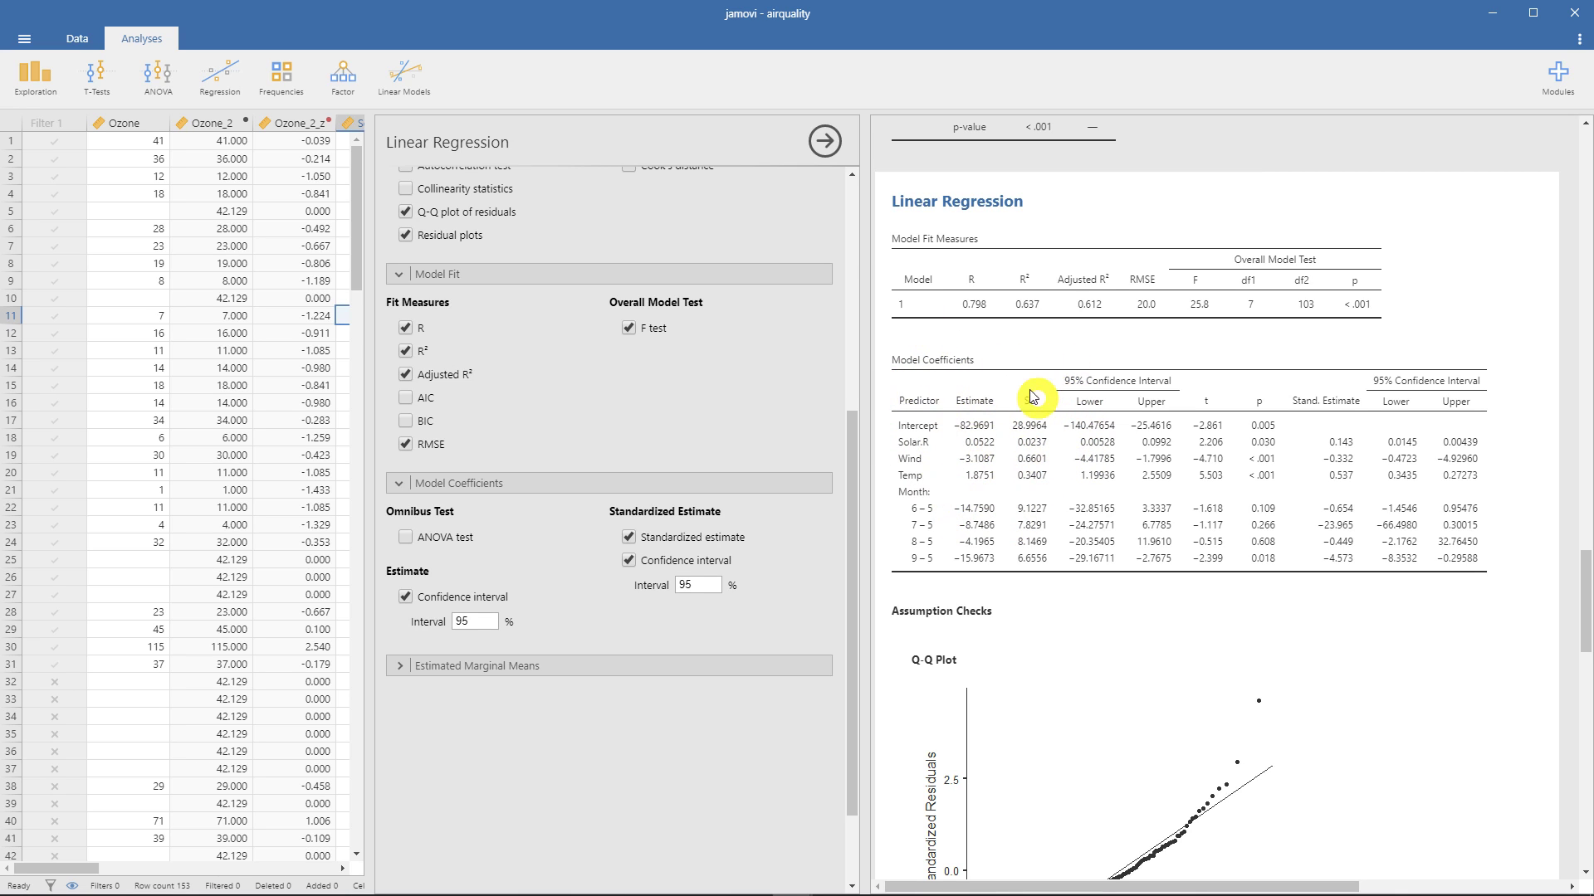
# Look over the regression's residual plots and the airquality data sheet, and return to the Descriptives table in the results.
pyautogui.scroll(-4, 1033, 397)
pyautogui.scroll(-15, 1057, 369)
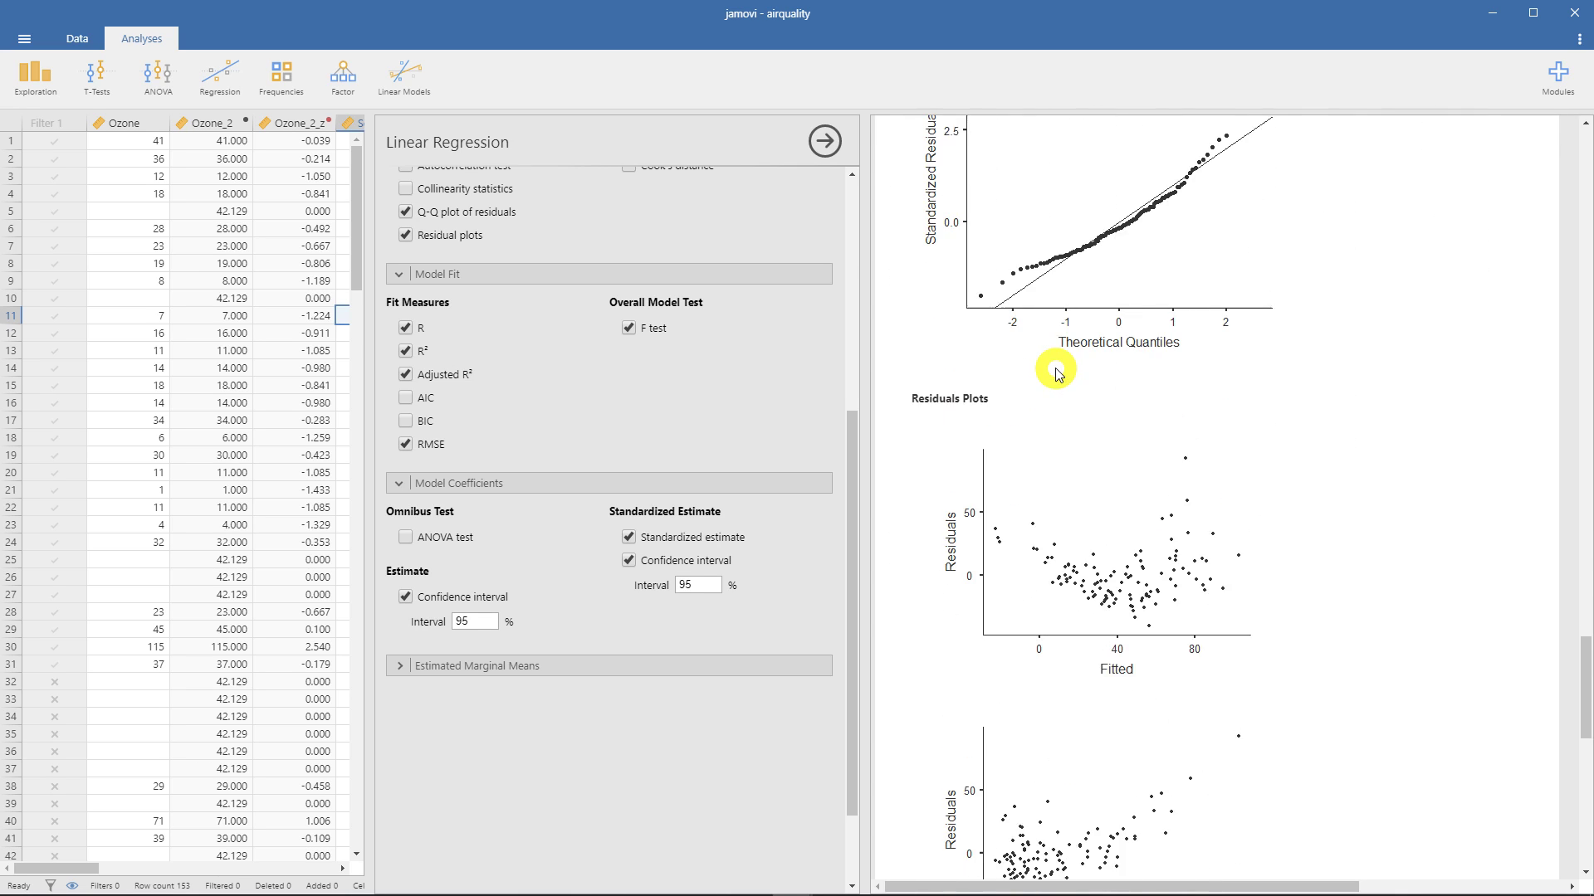
pyautogui.click(216, 386)
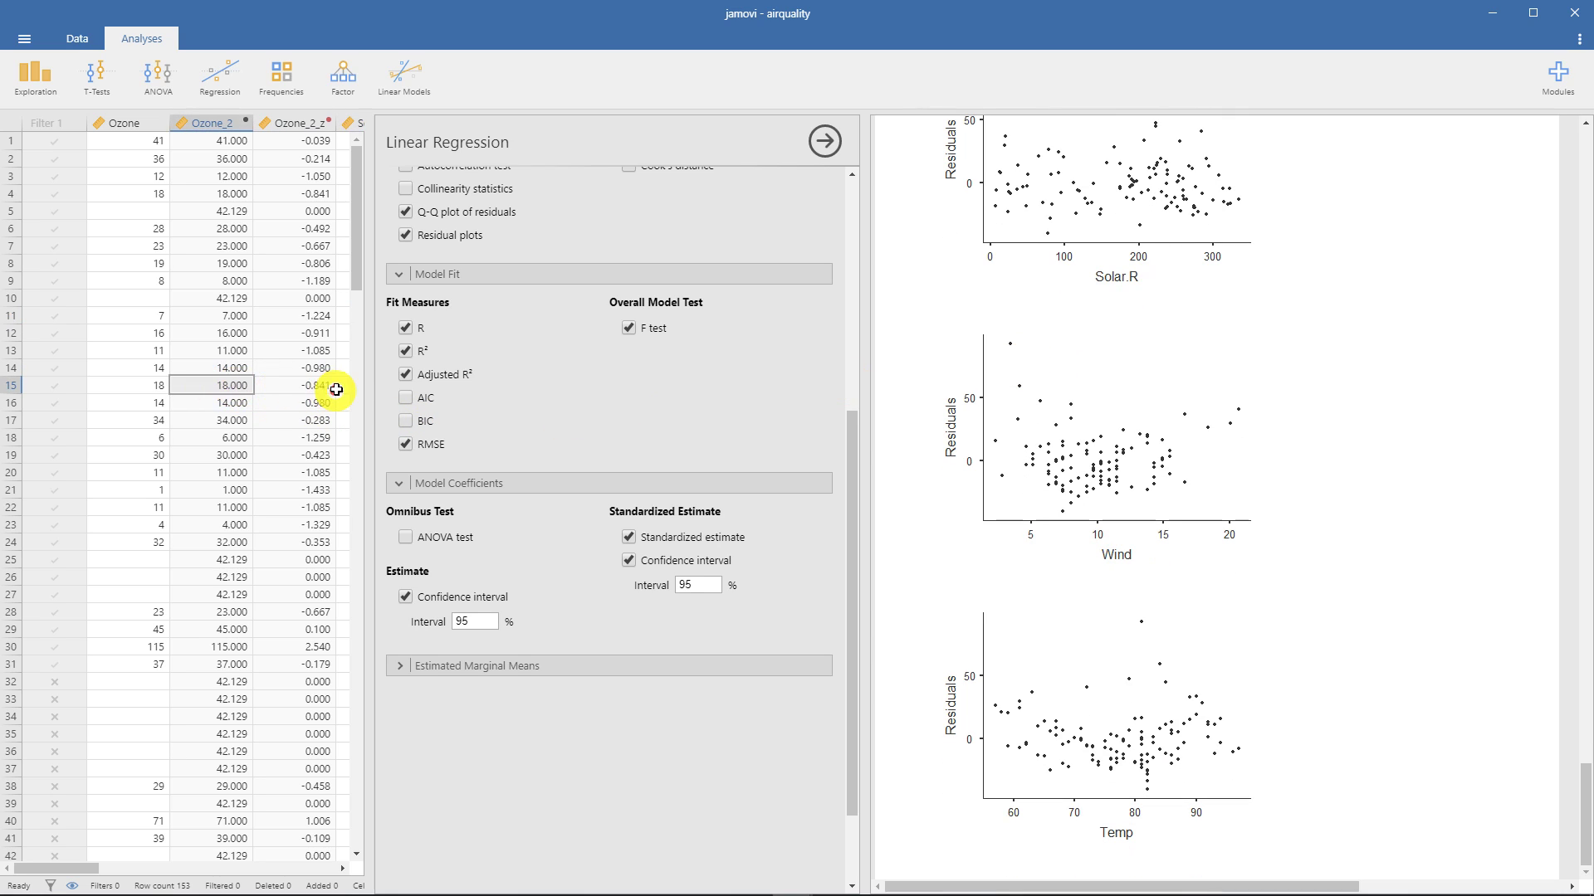
pyautogui.click(229, 370)
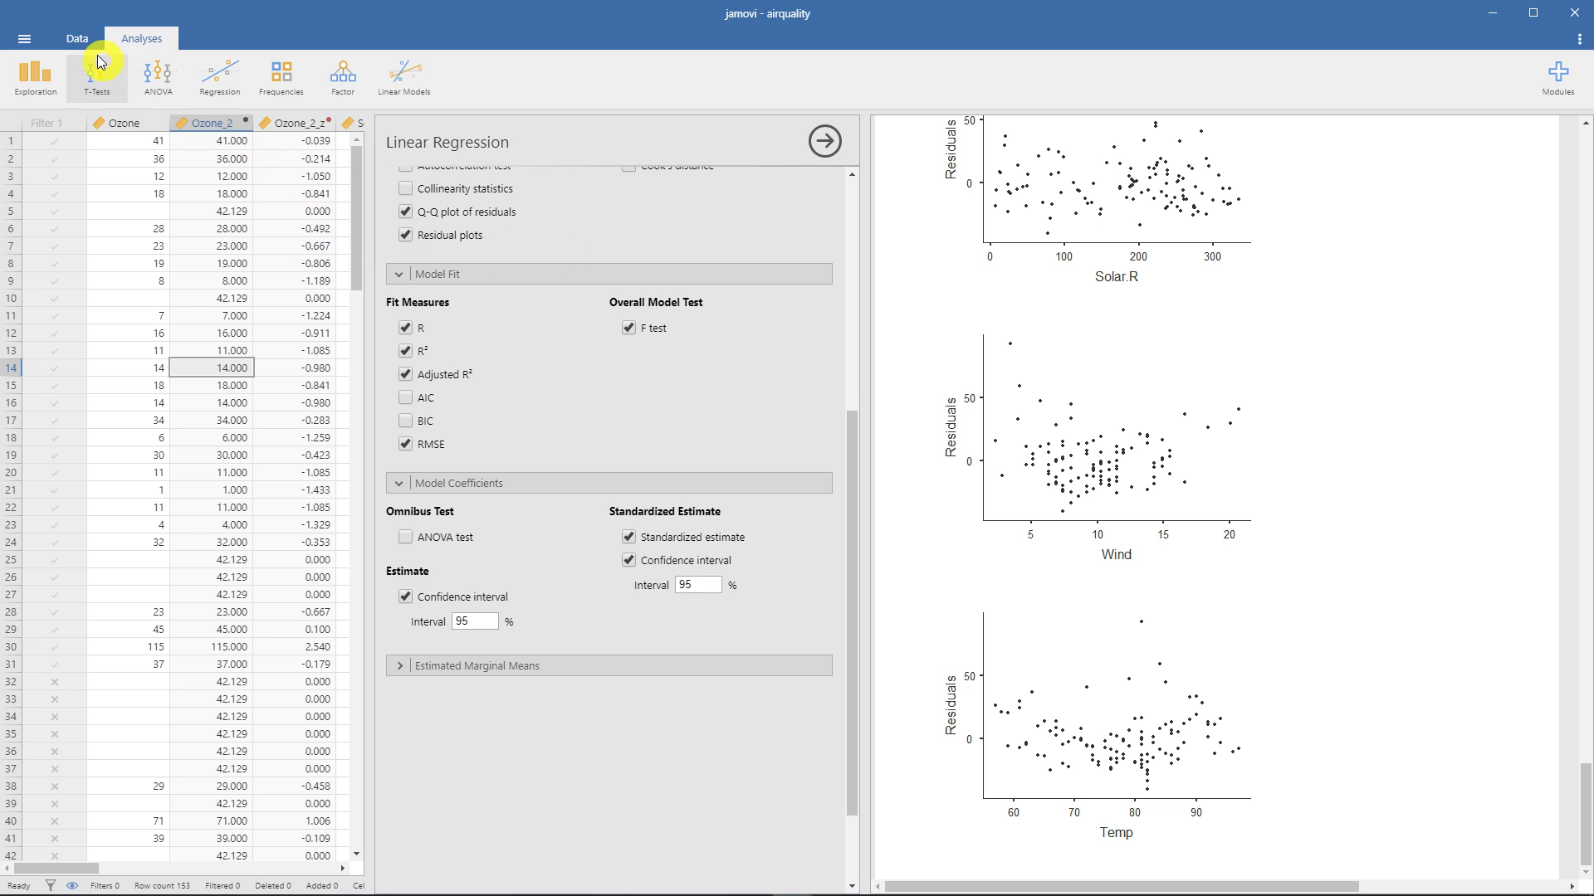
pyautogui.click(78, 38)
pyautogui.click(379, 263)
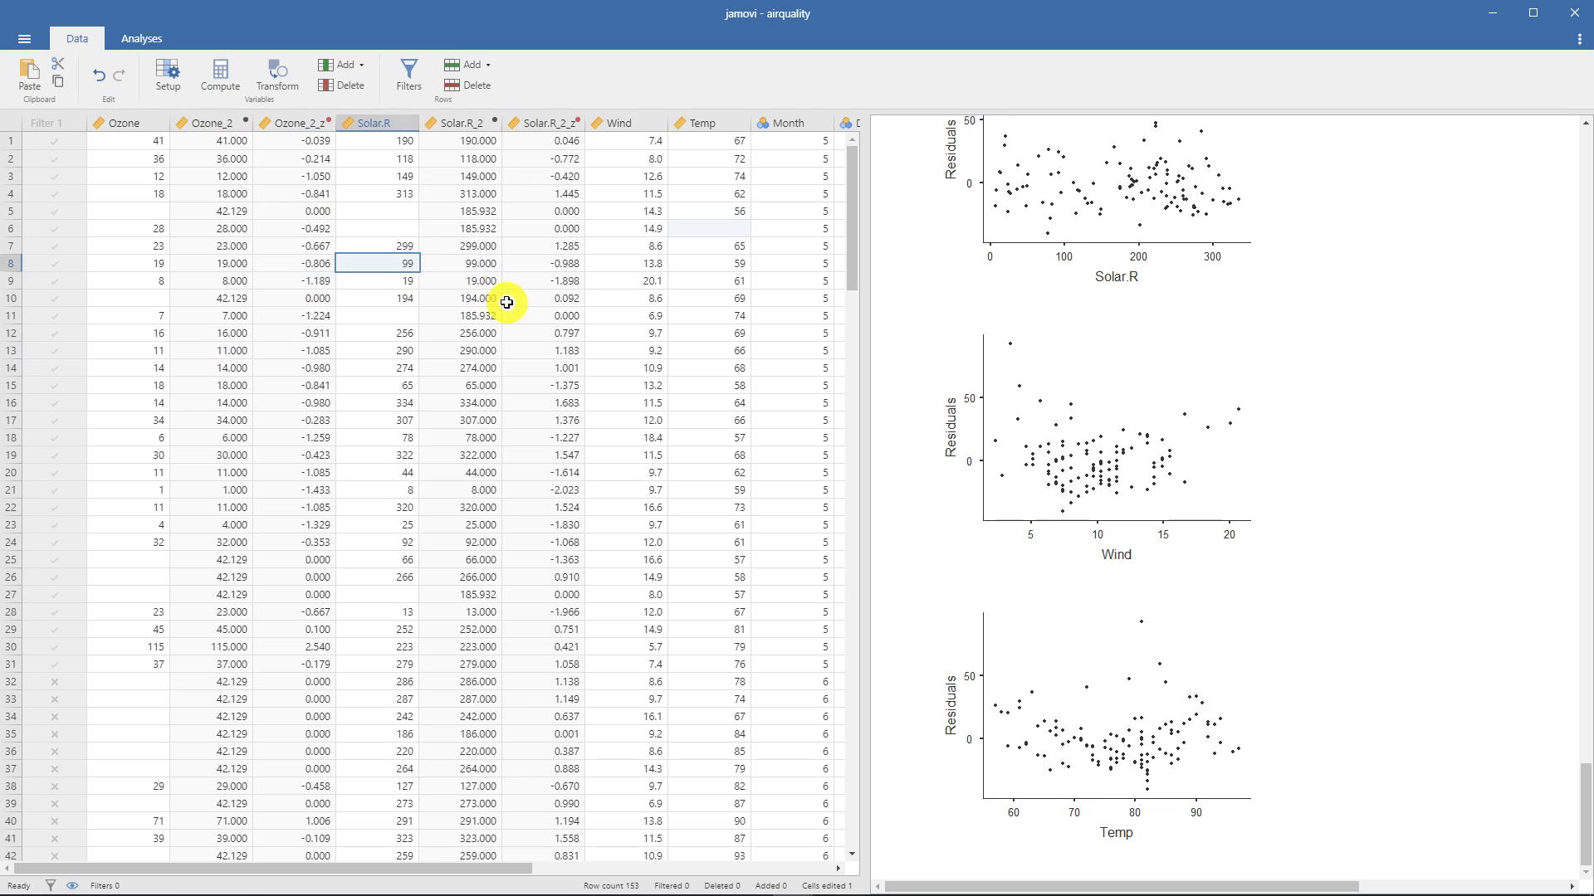
pyautogui.click(1059, 363)
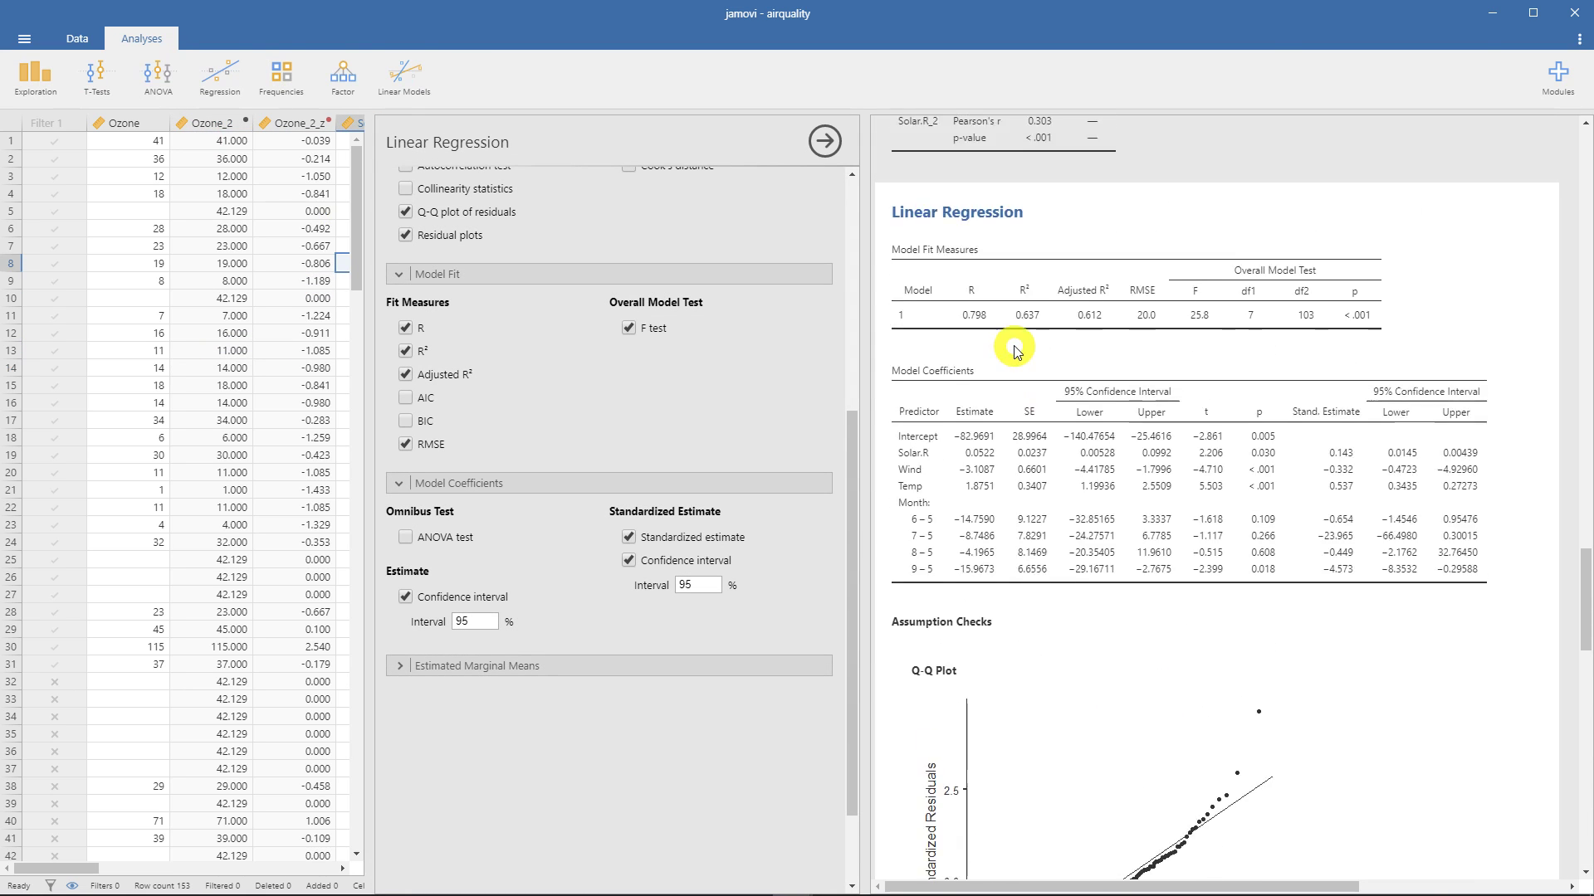
pyautogui.scroll(20, 1017, 351)
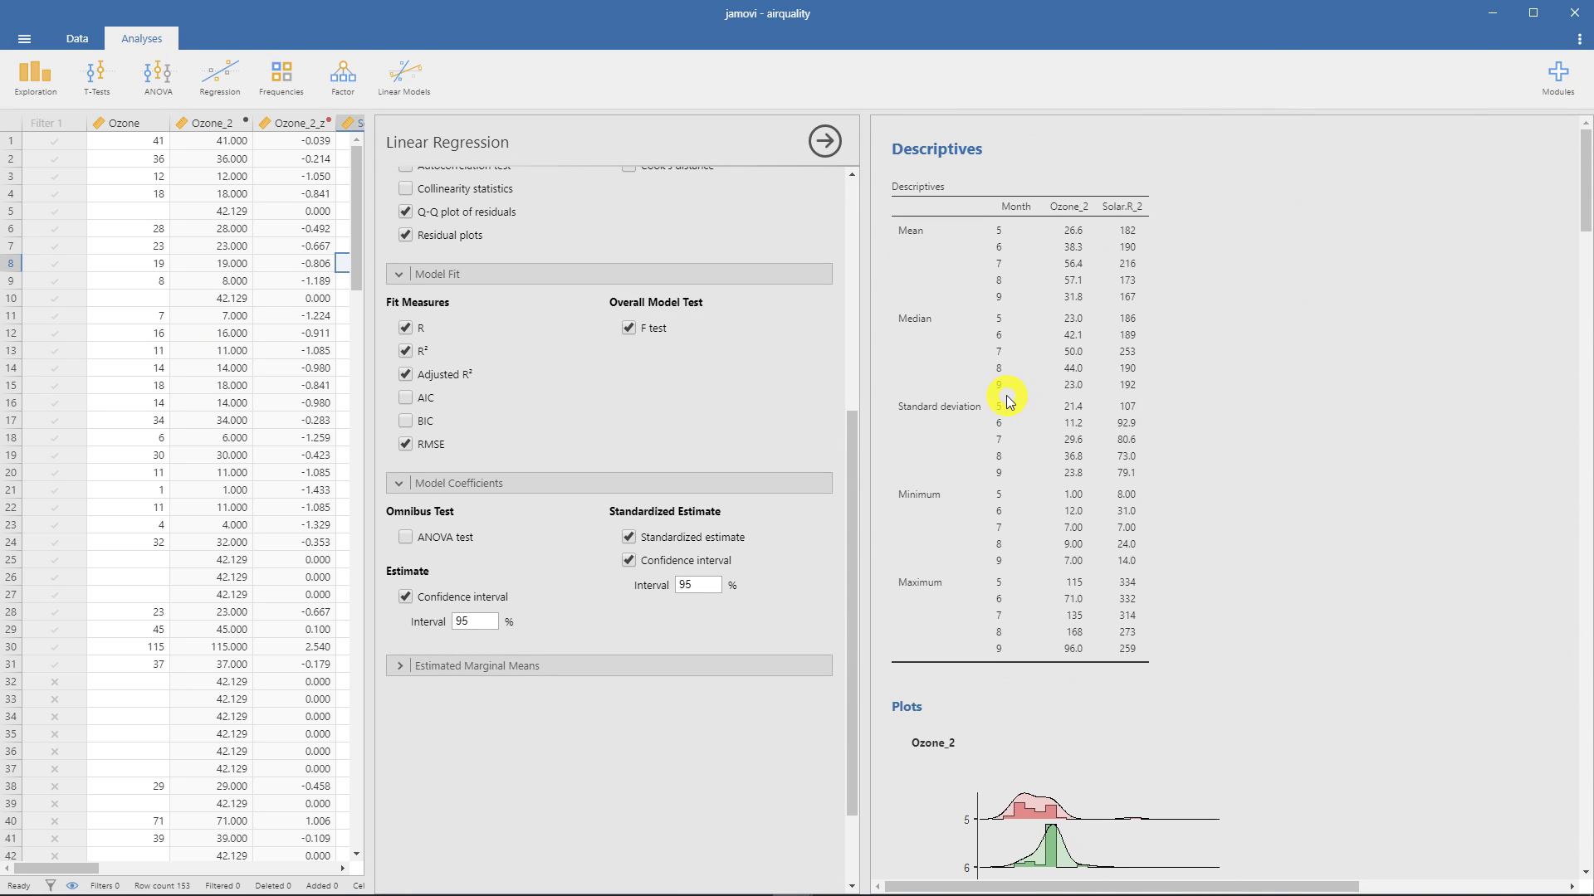
pyautogui.click(251, 350)
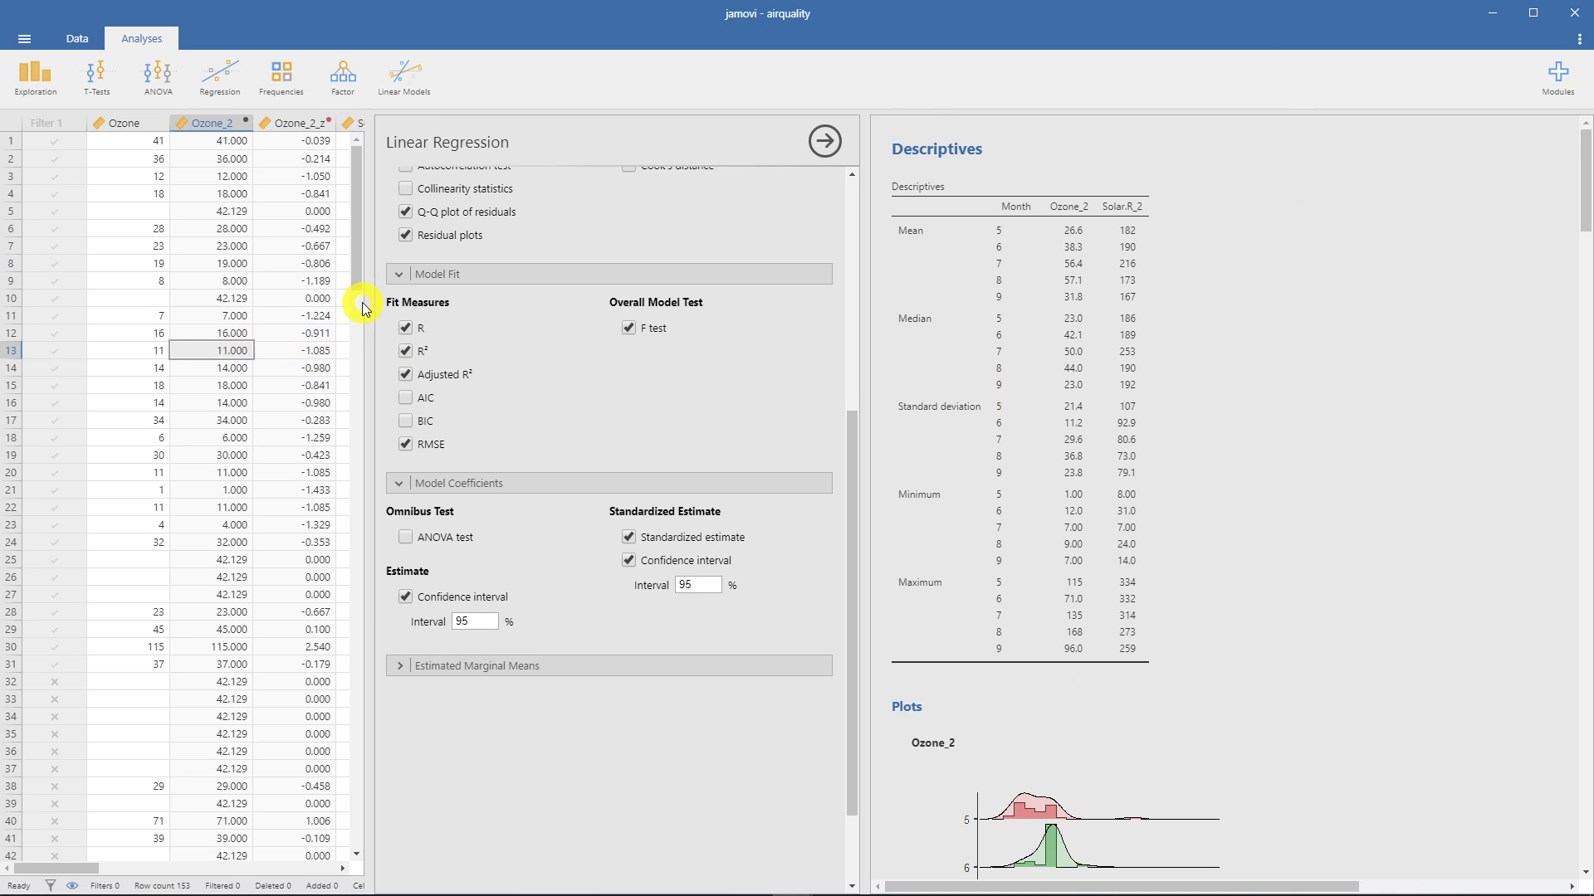
pyautogui.click(308, 298)
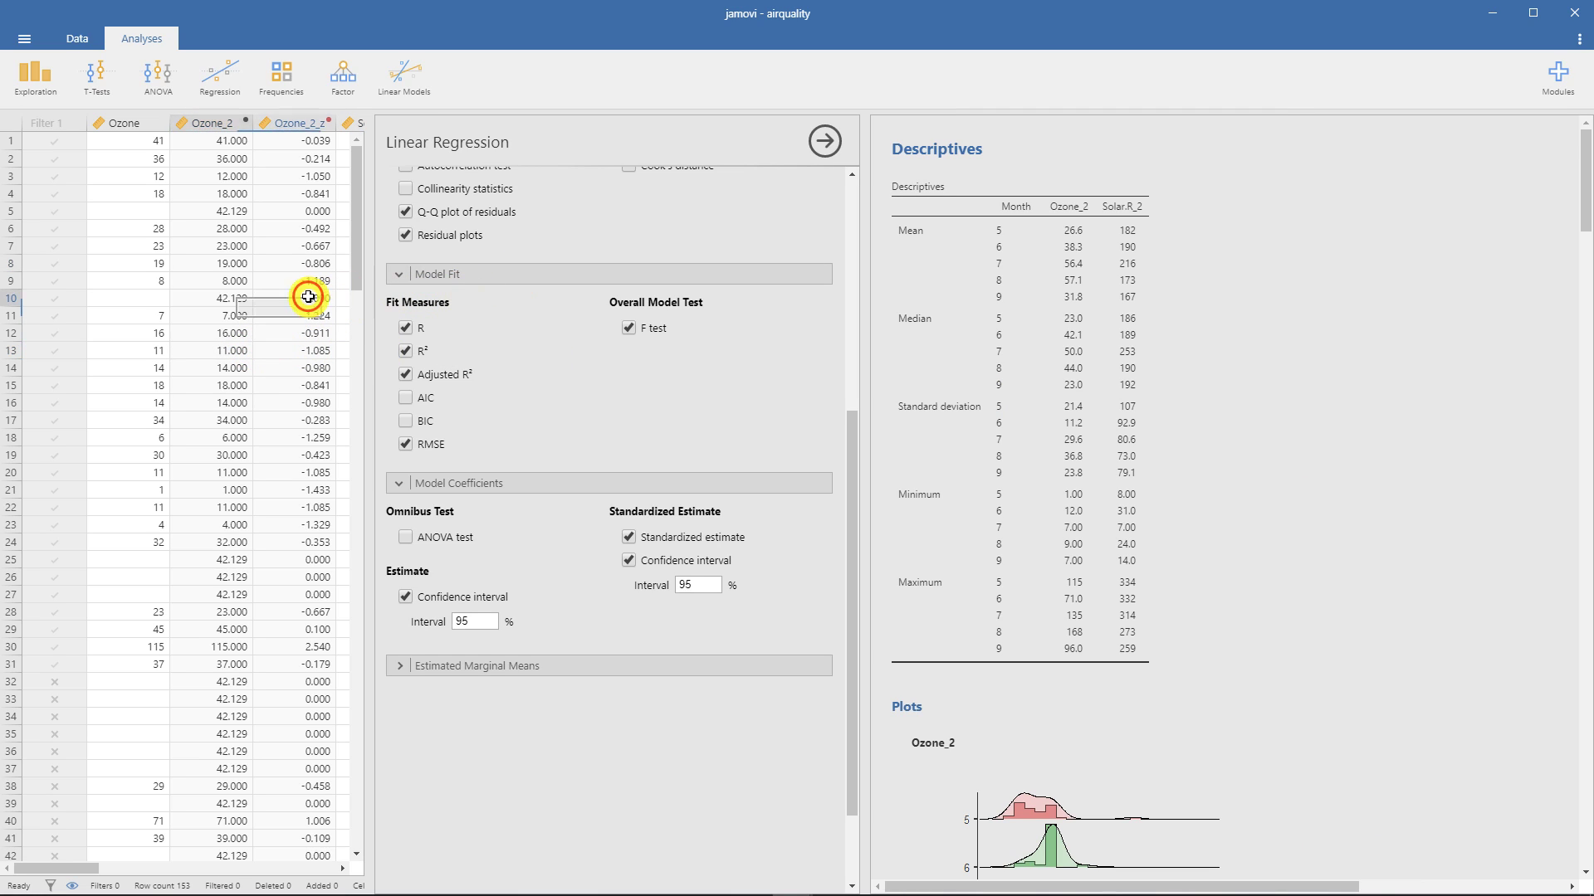
pyautogui.click(236, 312)
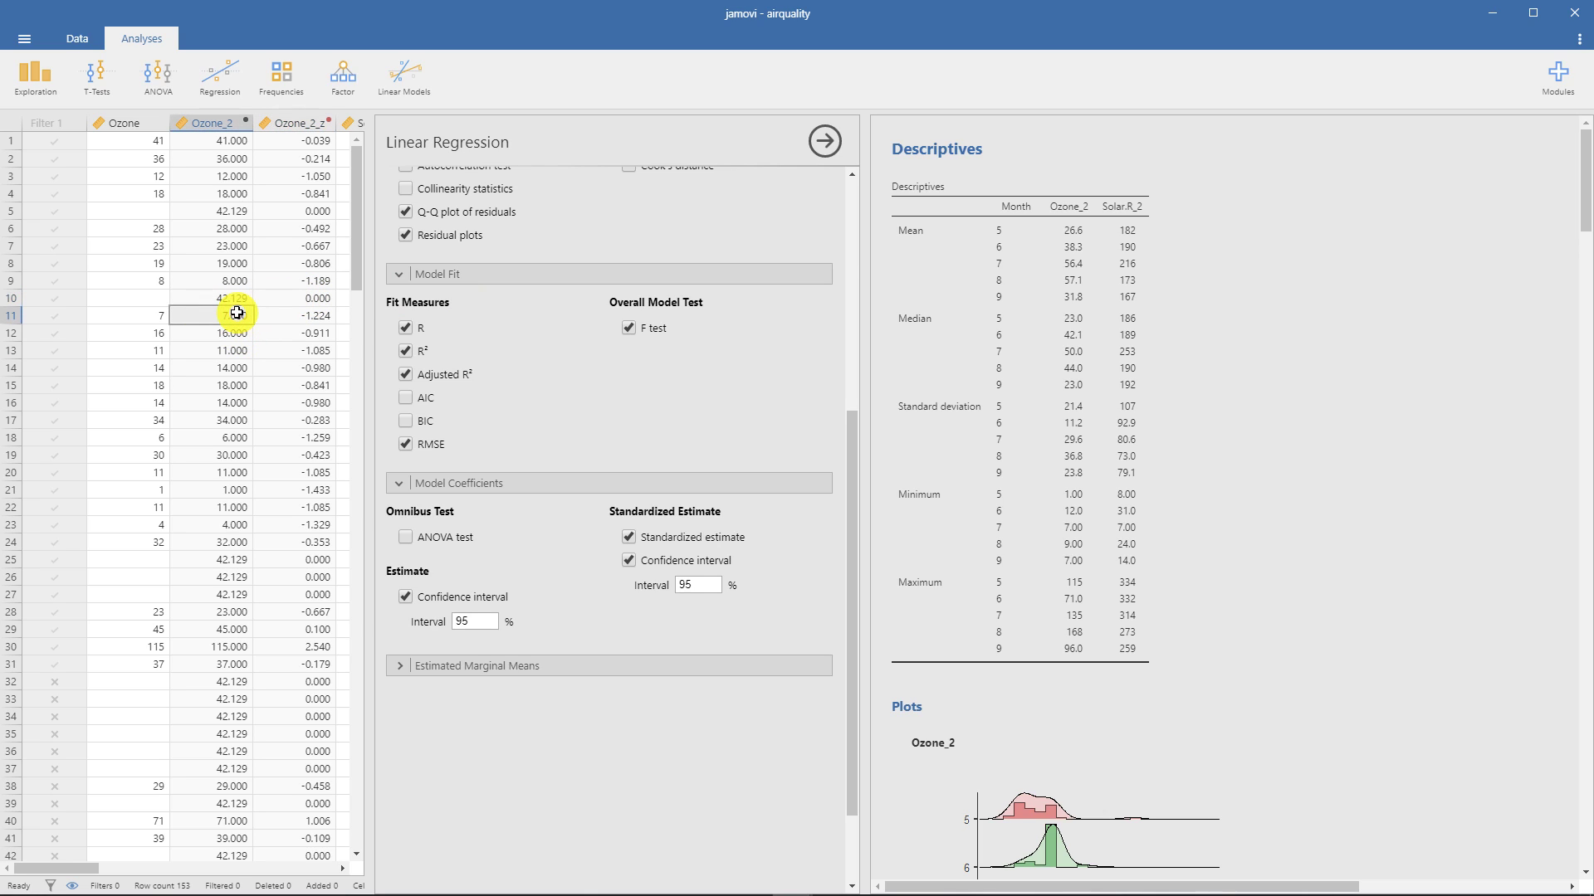